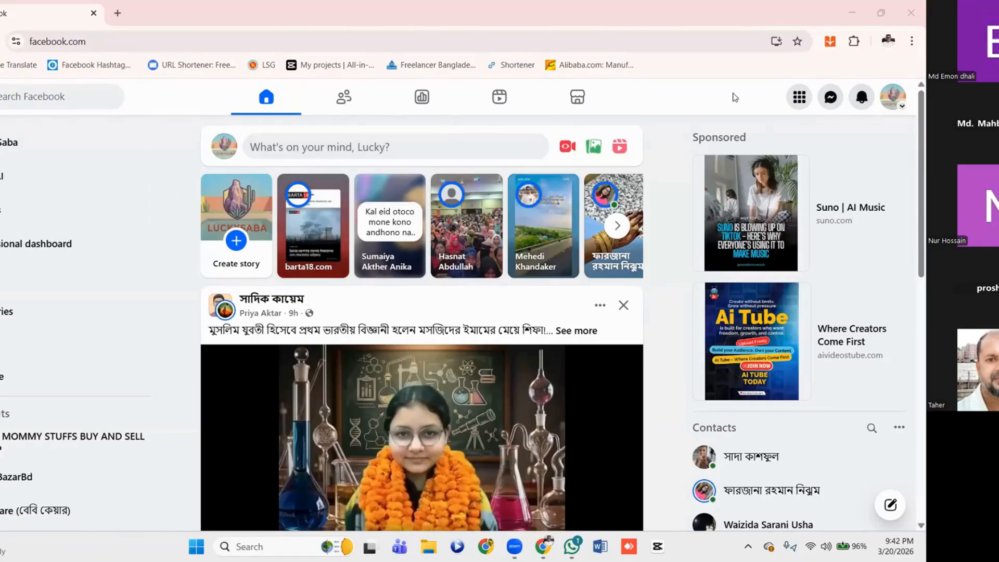
# Open Ads Manager from Facebook and create a new campaign with the Awareness objective
pyautogui.click(804, 102)
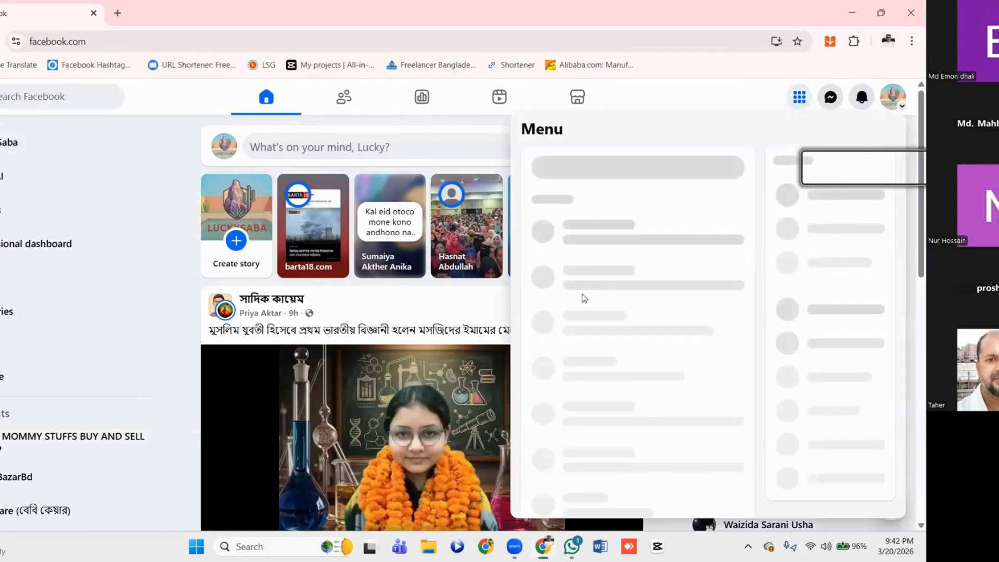
pyautogui.click(595, 238)
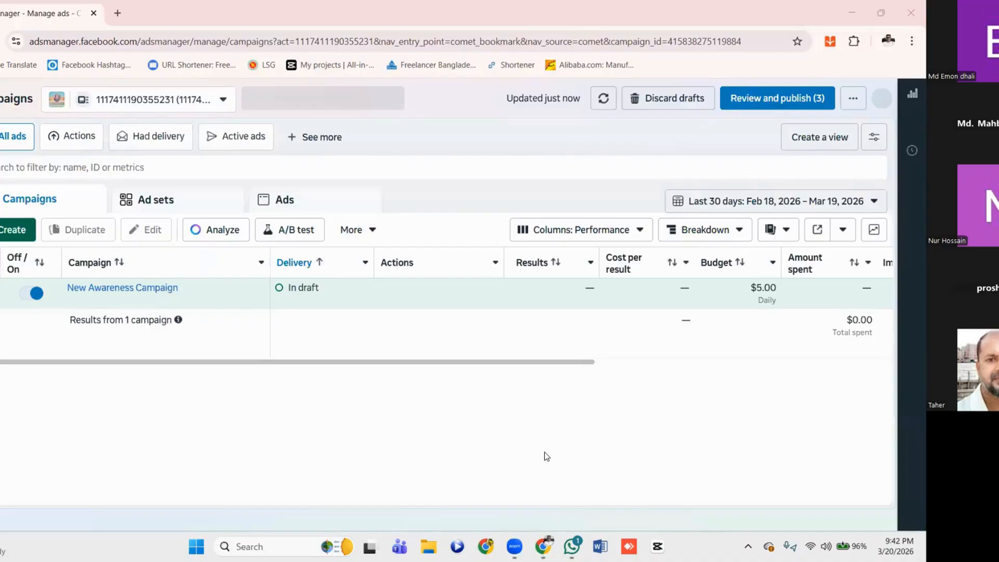
pyautogui.click(2, 225)
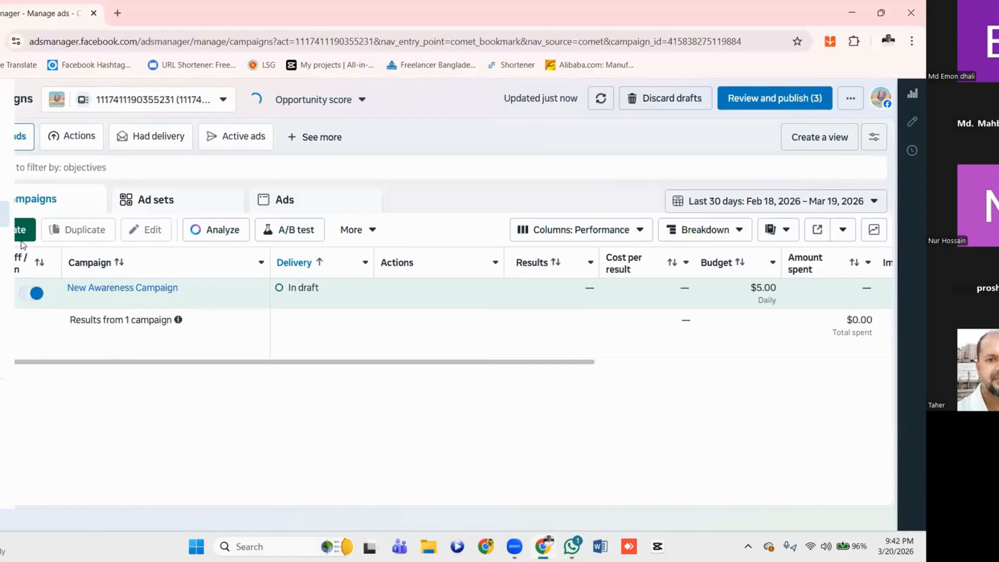
pyautogui.click(22, 231)
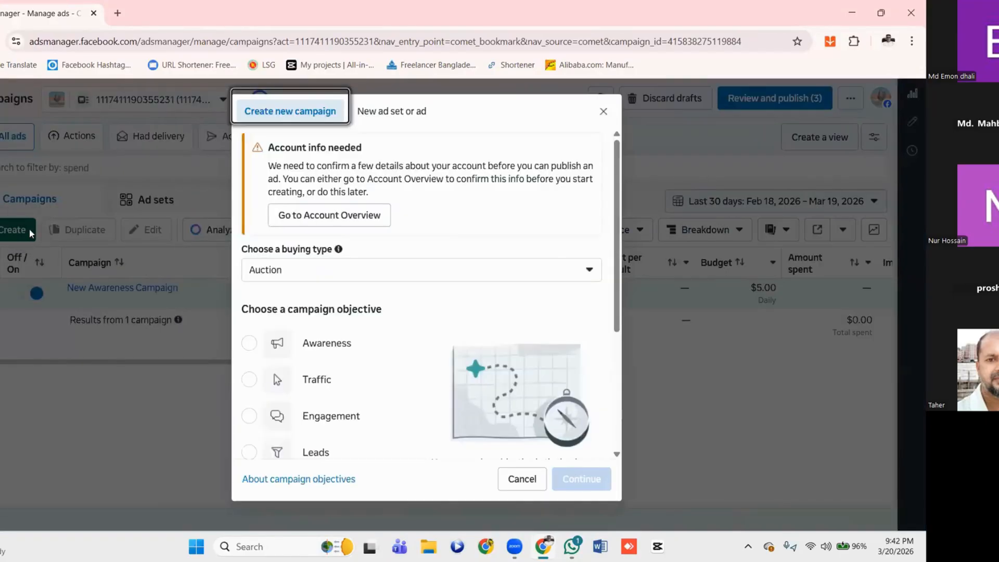
pyautogui.scroll(-4, 309, 312)
pyautogui.scroll(2, 312, 312)
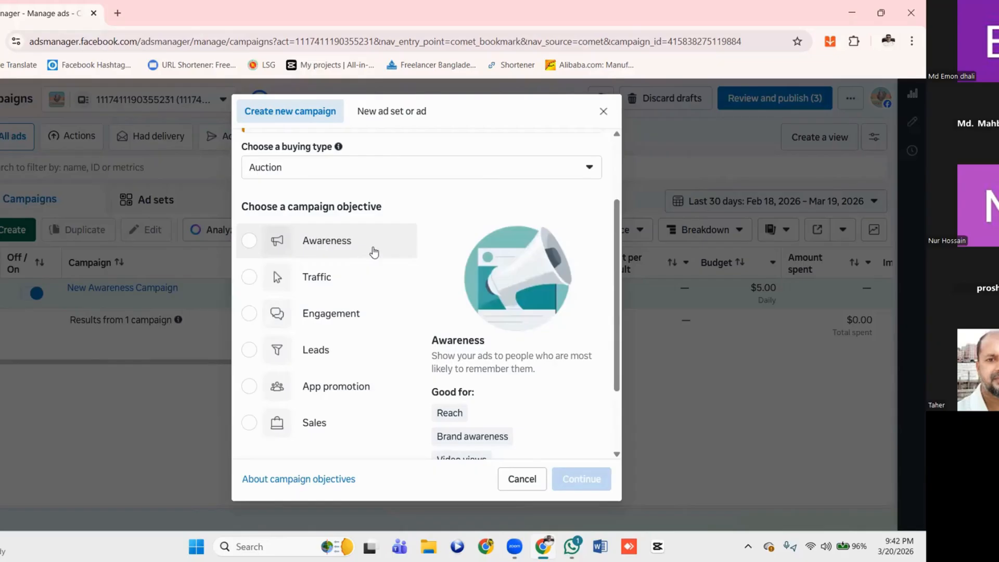
pyautogui.click(249, 240)
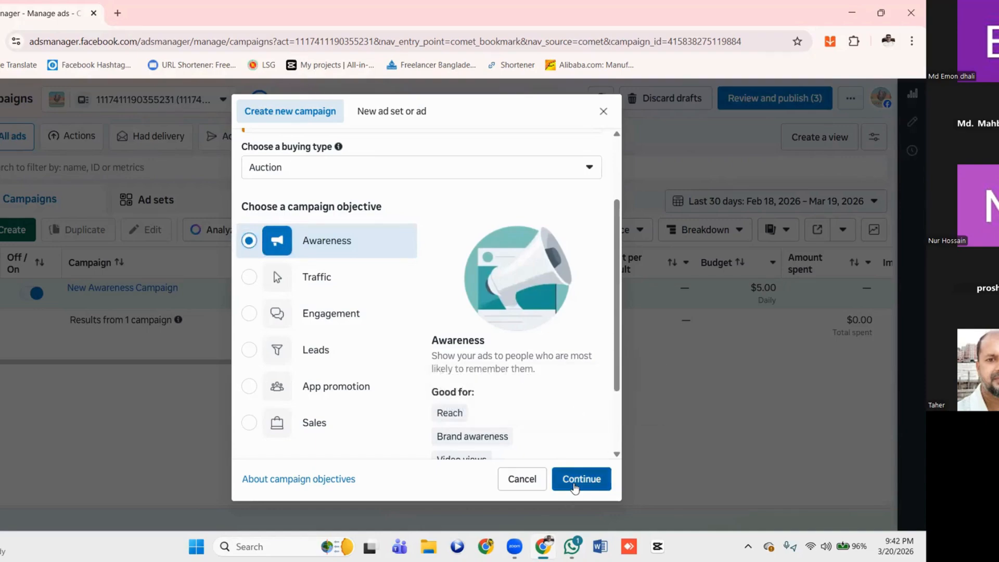
pyautogui.click(575, 486)
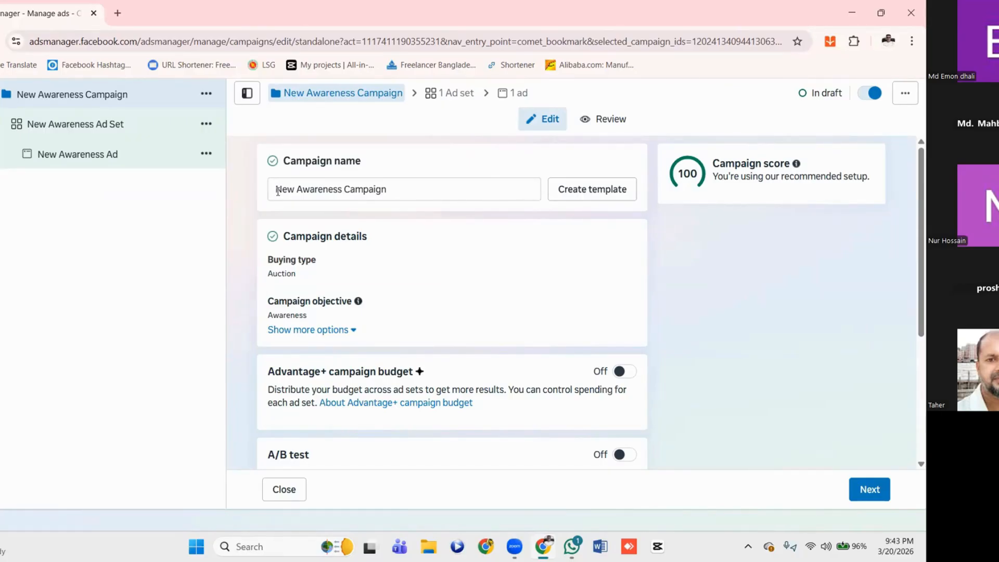
# Prefix the campaign name "New Awareness Campaign" with the client's name followed by ", 15days, 150$,"
pyautogui.scroll(-1, 347, 216)
pyautogui.moveTo(348, 262); pyautogui.dragTo(348, 276)
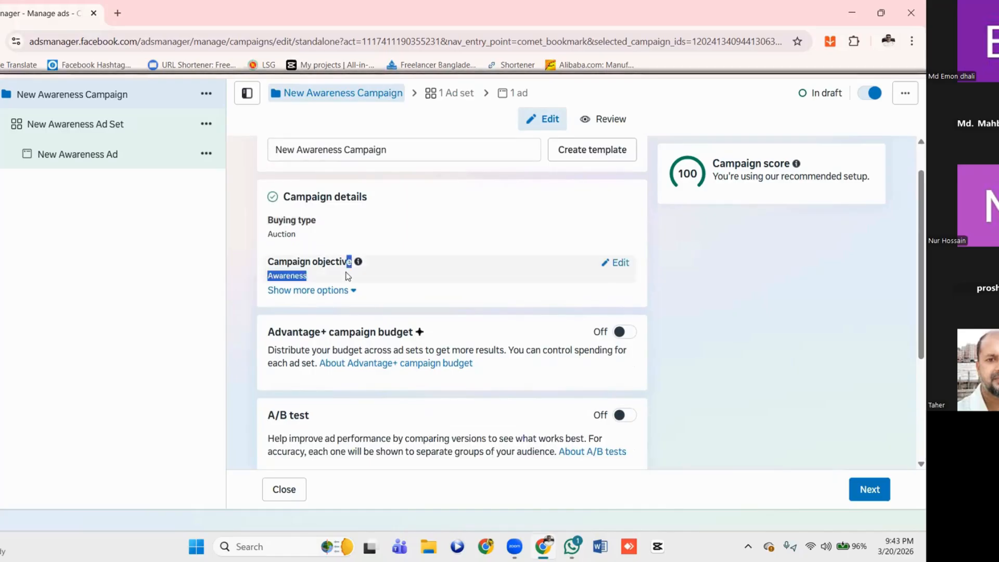
pyautogui.scroll(1, 348, 276)
pyautogui.click(276, 190)
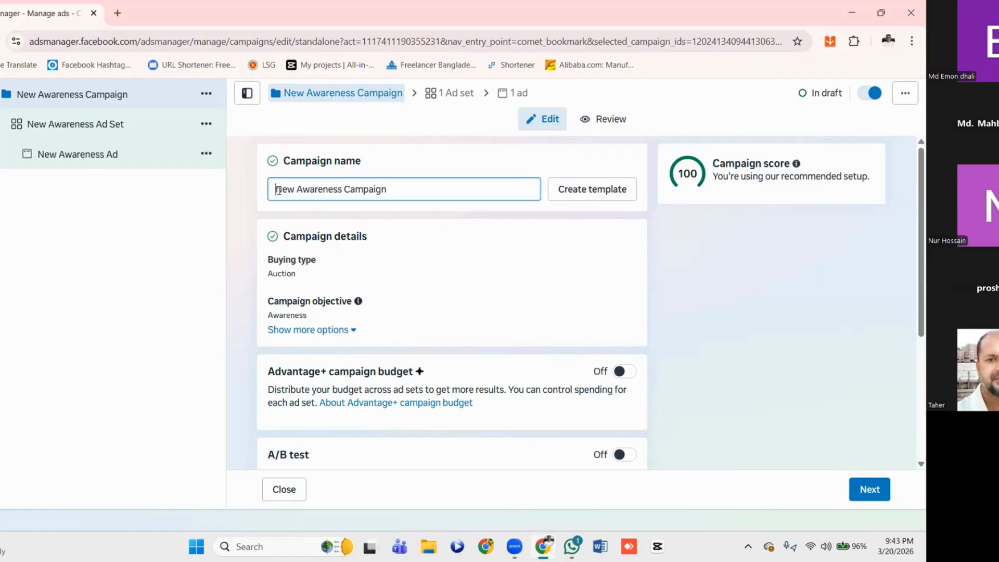
pyautogui.write('Jahid')
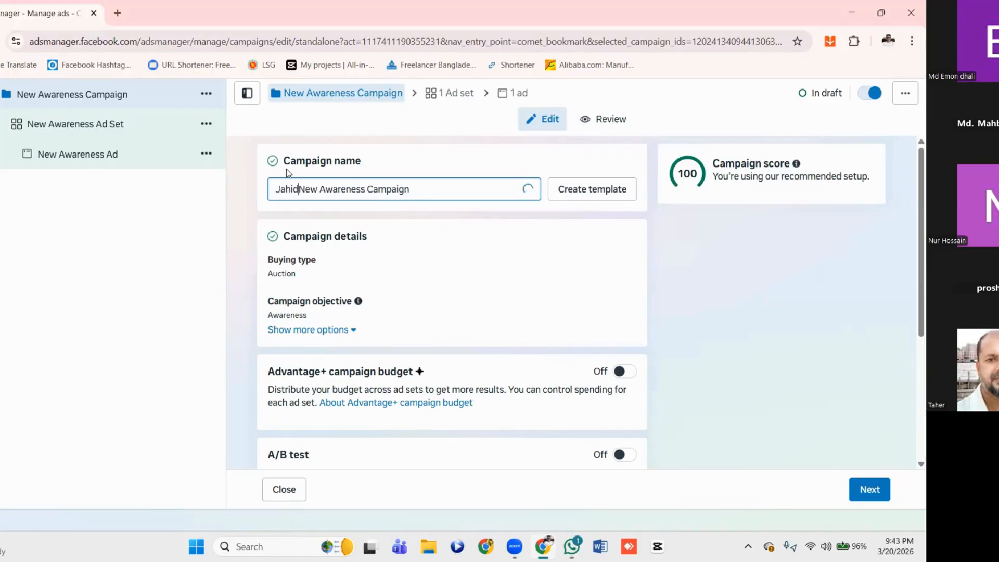
pyautogui.write(',')
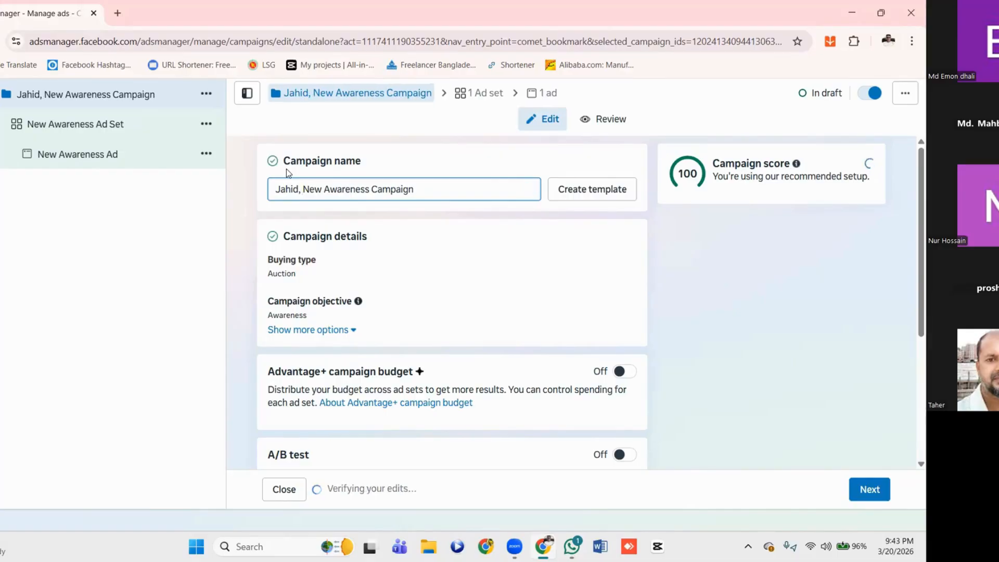
pyautogui.write(' 15')
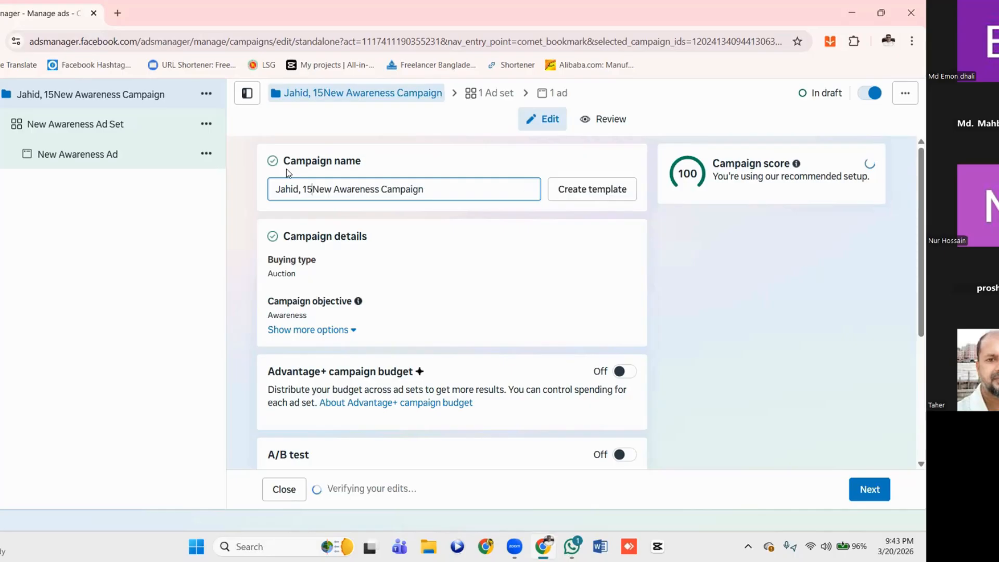
pyautogui.write('days')
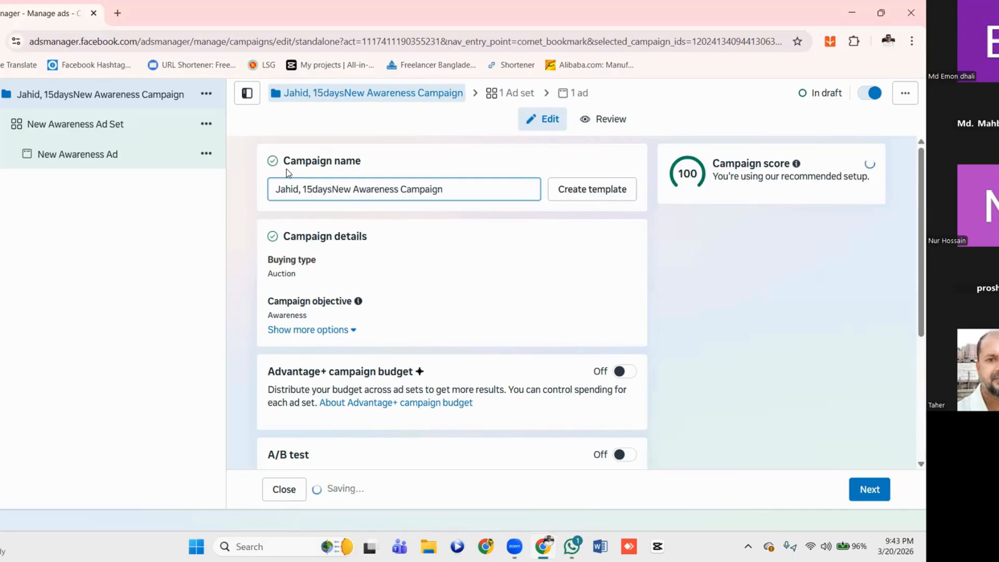
pyautogui.write(', ')
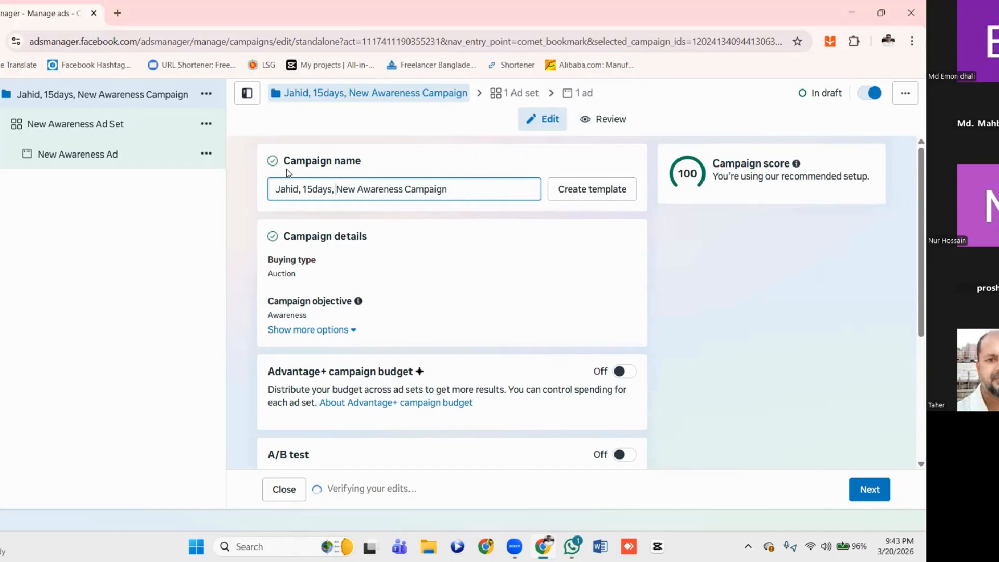
pyautogui.write('15')
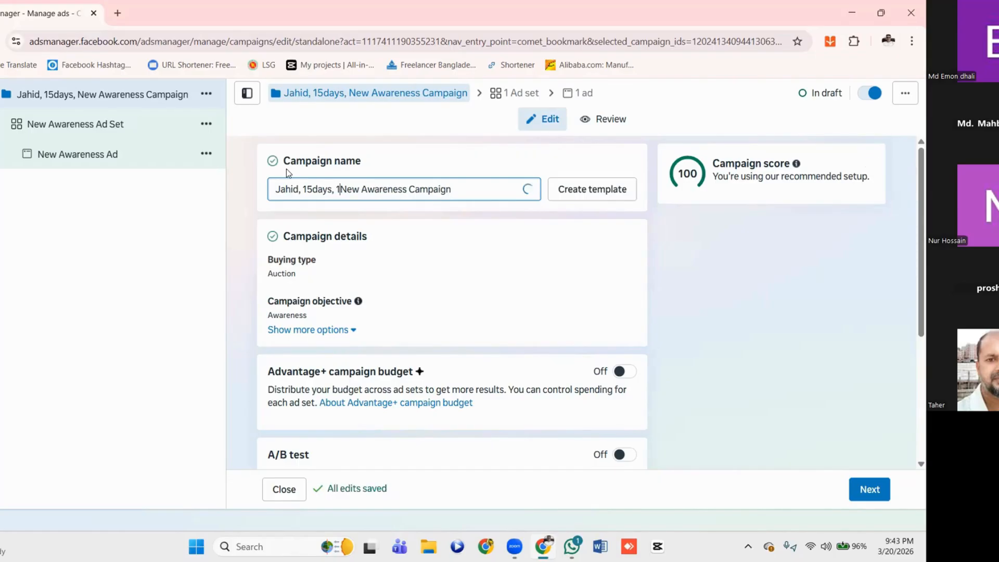
pyautogui.write('0')
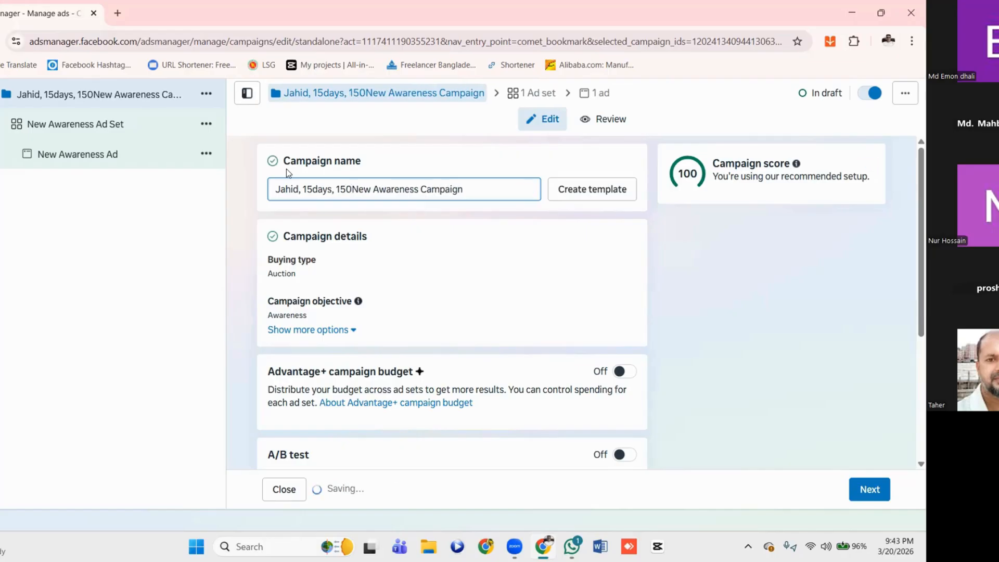
pyautogui.write('$')
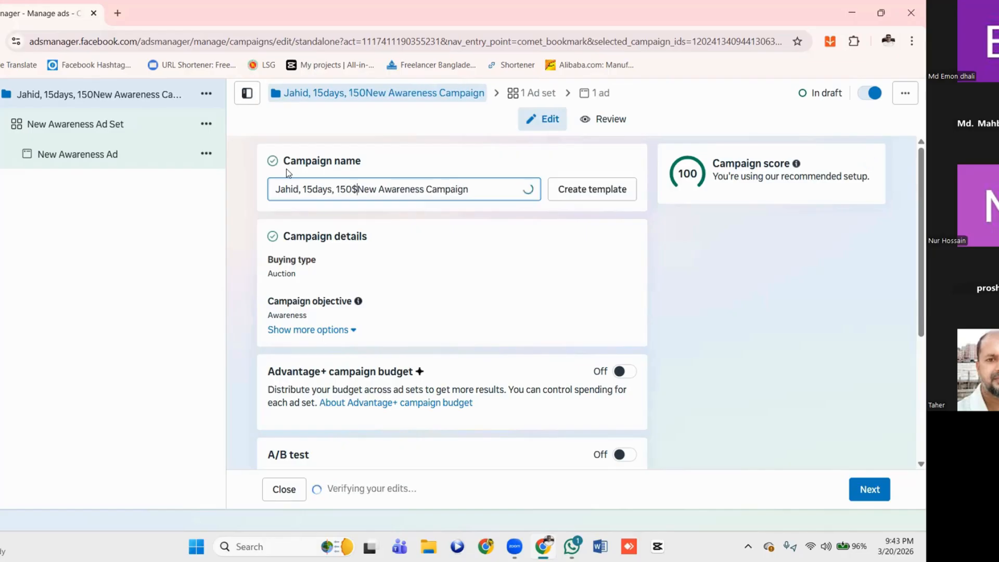
pyautogui.write(',')
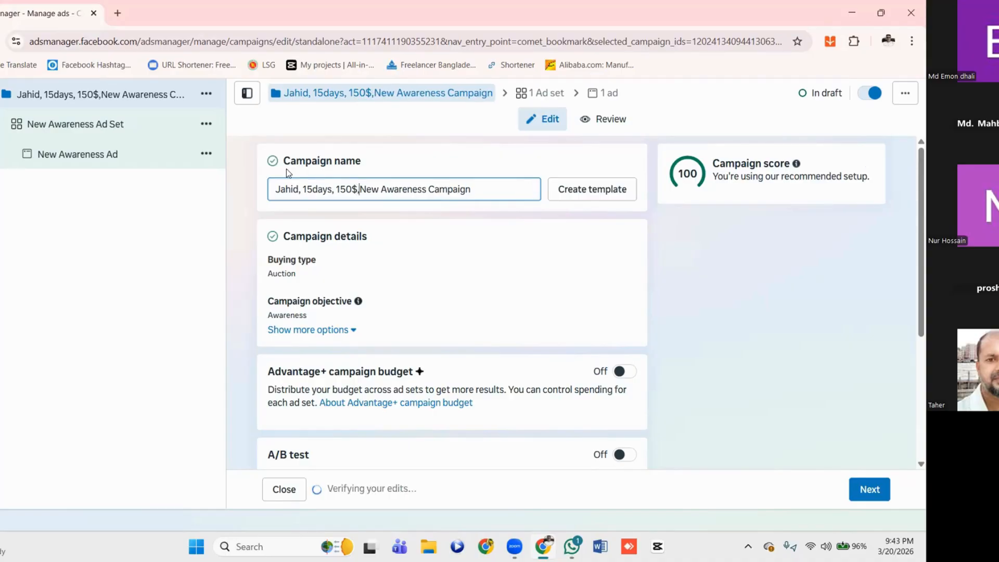
# Open the campaign's buying type for editing and review the Auction and Reservation options, keeping Auction
pyautogui.scroll(-1, 375, 218)
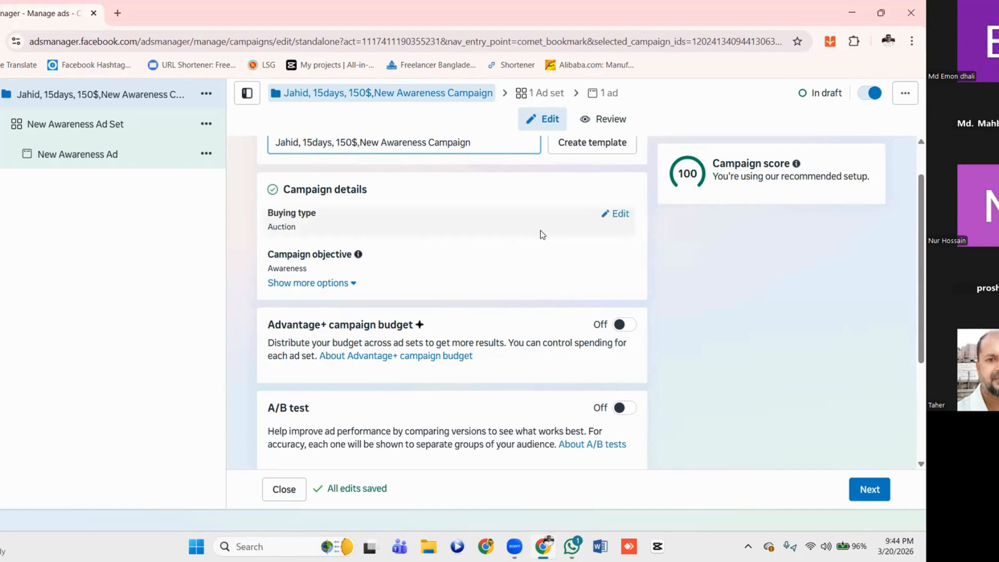
pyautogui.click(620, 216)
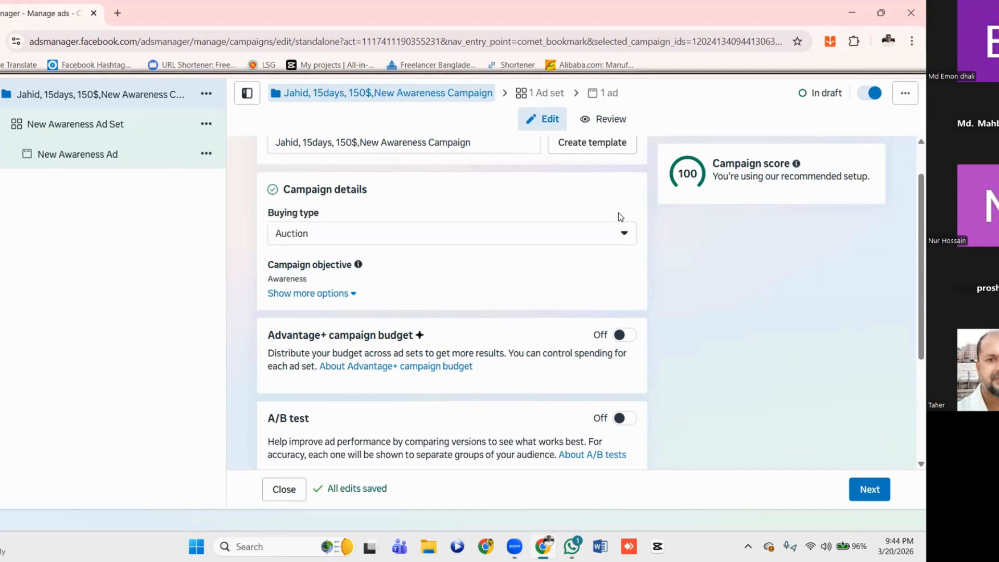
pyautogui.click(625, 235)
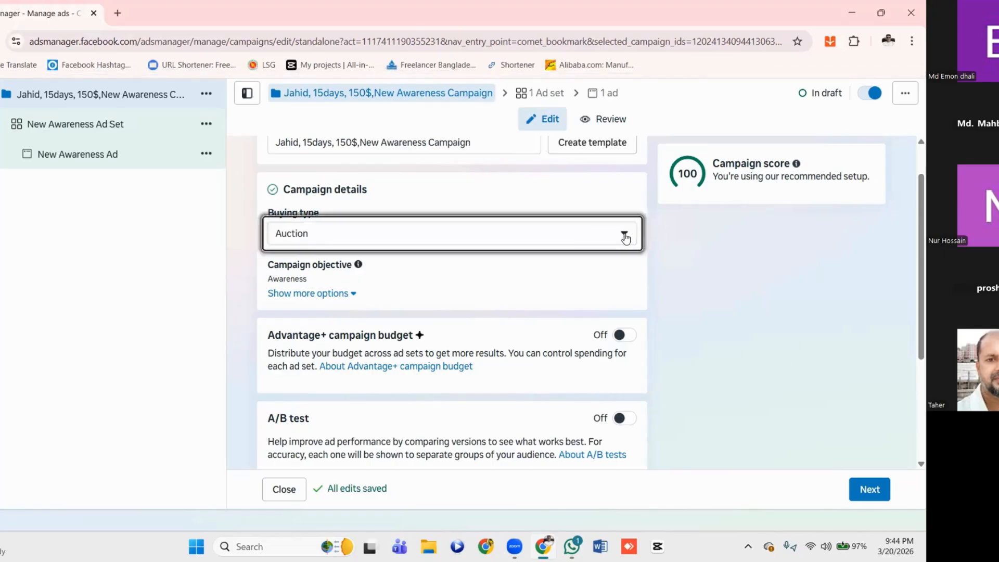
pyautogui.click(471, 239)
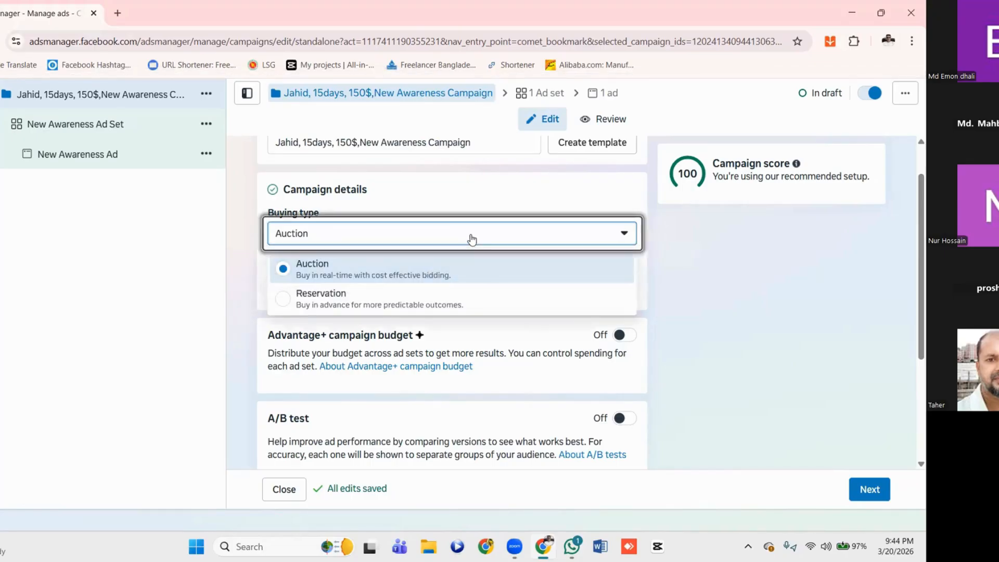
pyautogui.click(457, 239)
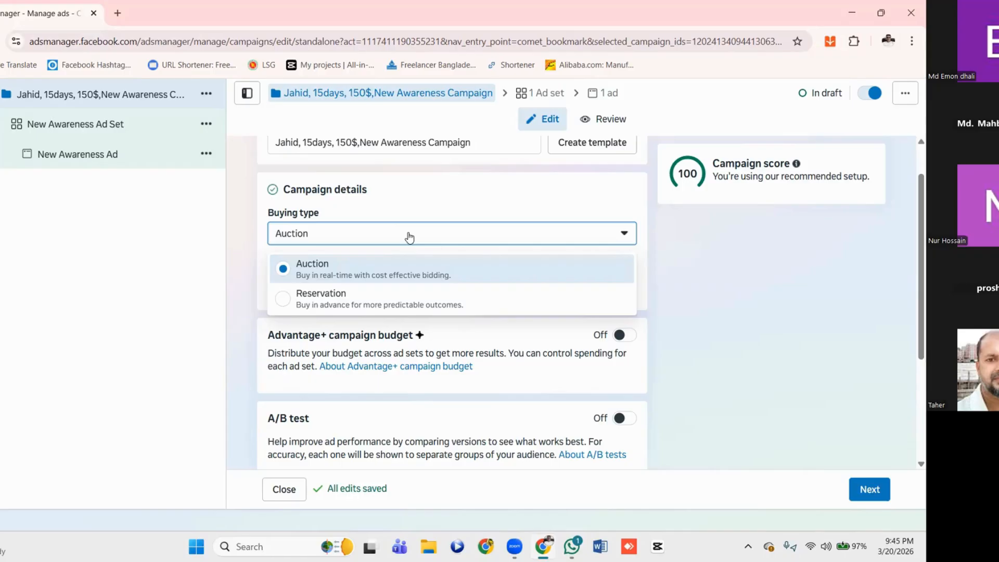
pyautogui.scroll(1, 410, 236)
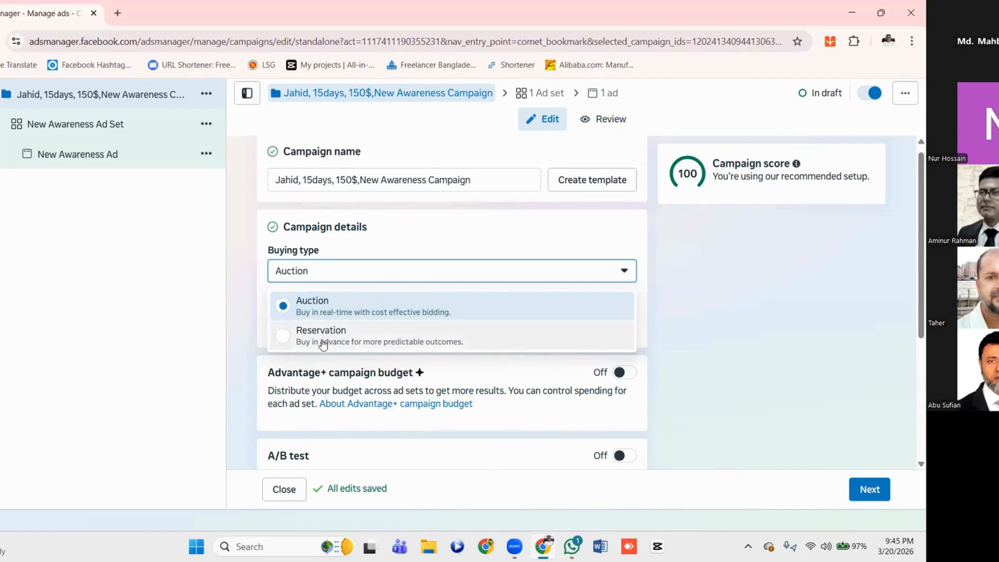
pyautogui.click(358, 311)
pyautogui.click(380, 340)
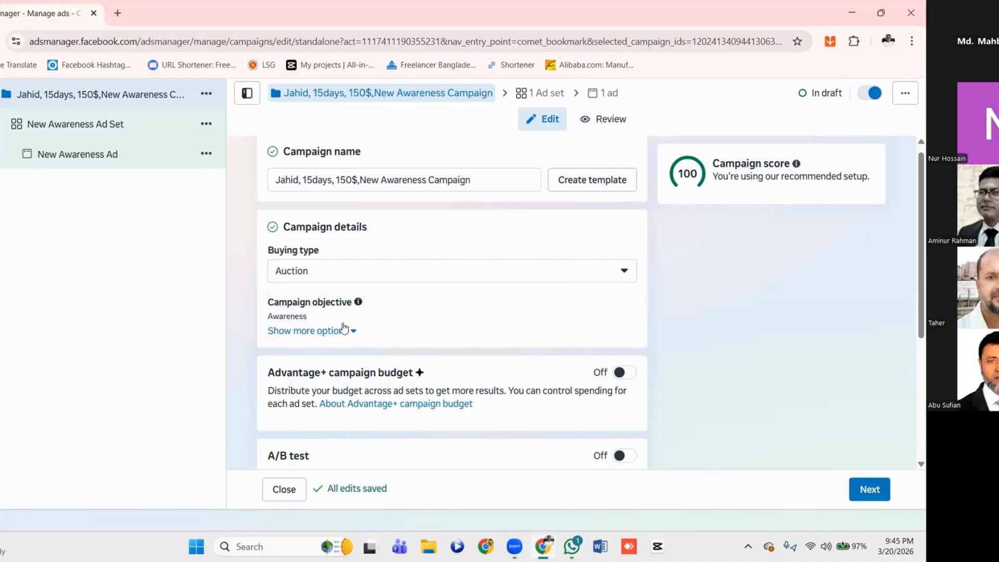
# Examine the campaign objective choices, the extra campaign options, and the Advantage+ campaign budget and A/B test sections
pyautogui.moveTo(339, 322)
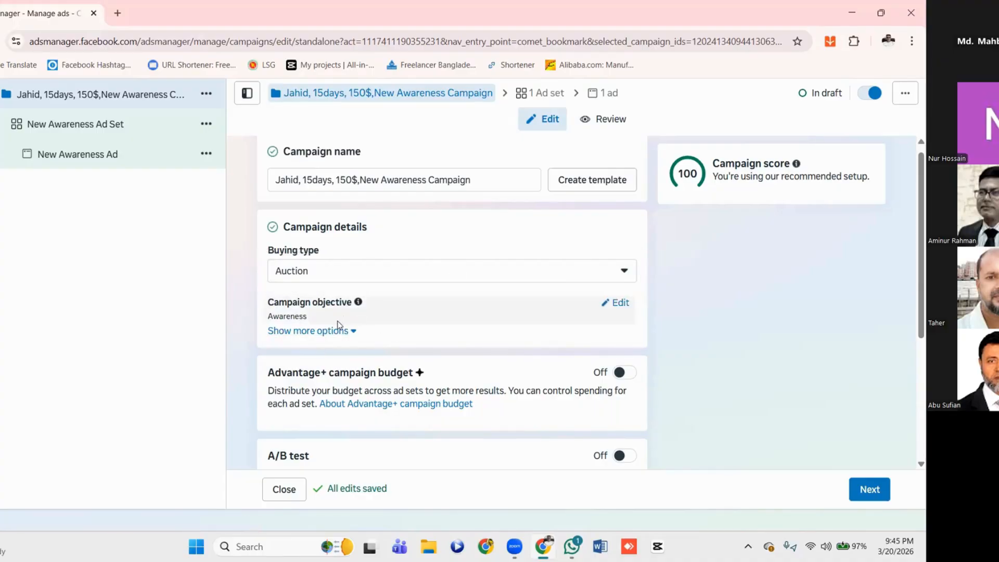
pyautogui.click(618, 306)
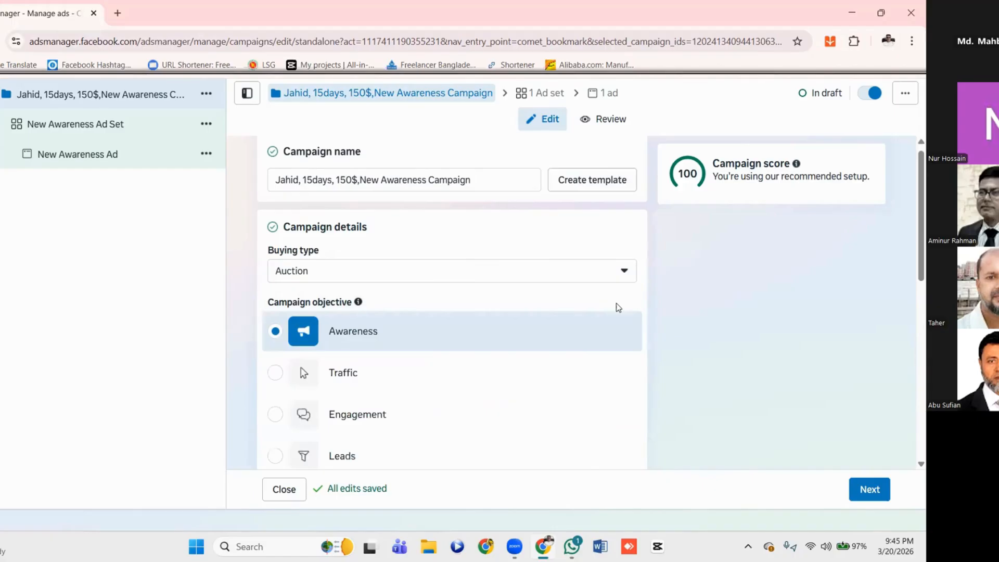
pyautogui.scroll(-5, 424, 390)
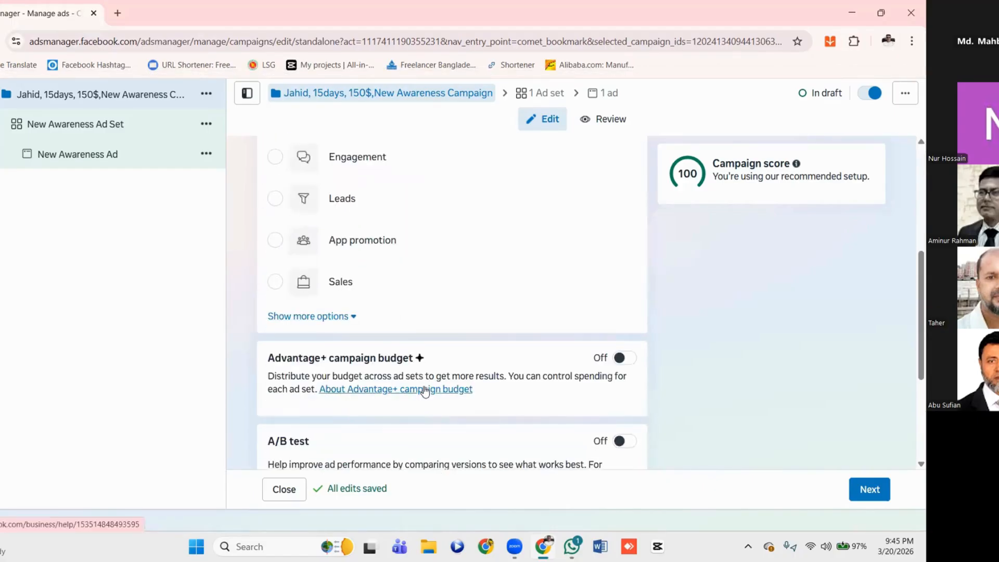
pyautogui.scroll(1, 423, 350)
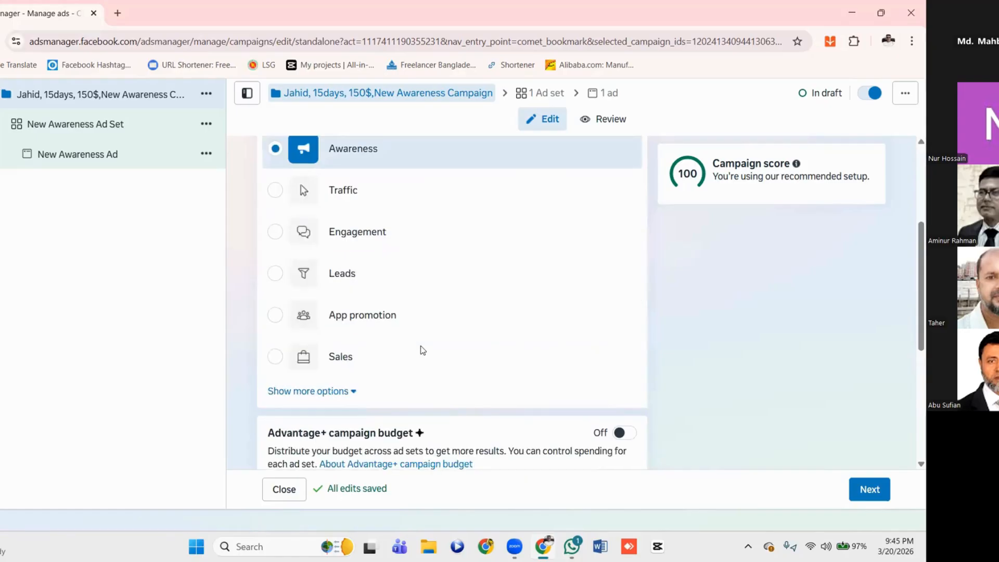
pyautogui.scroll(1, 423, 350)
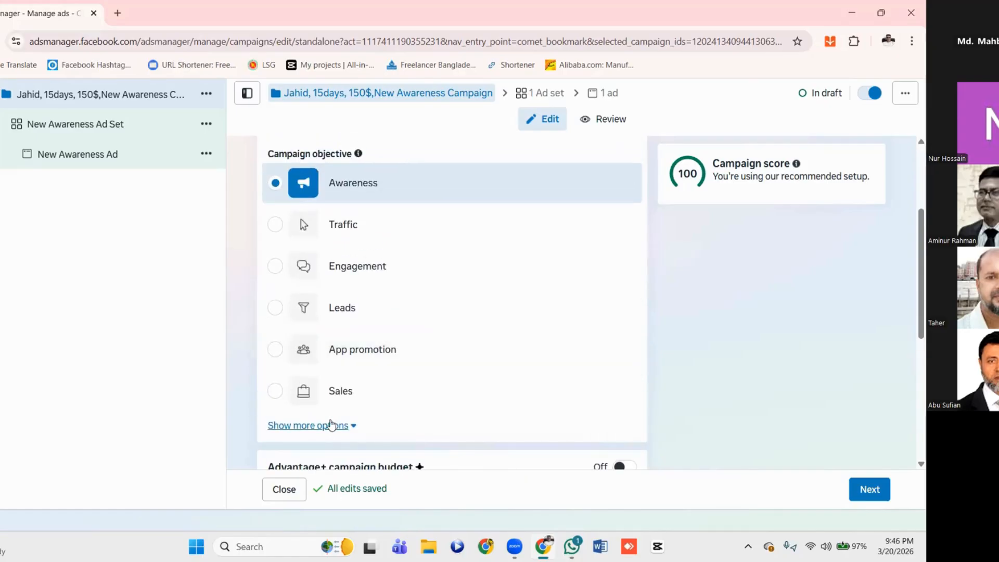
pyautogui.click(327, 427)
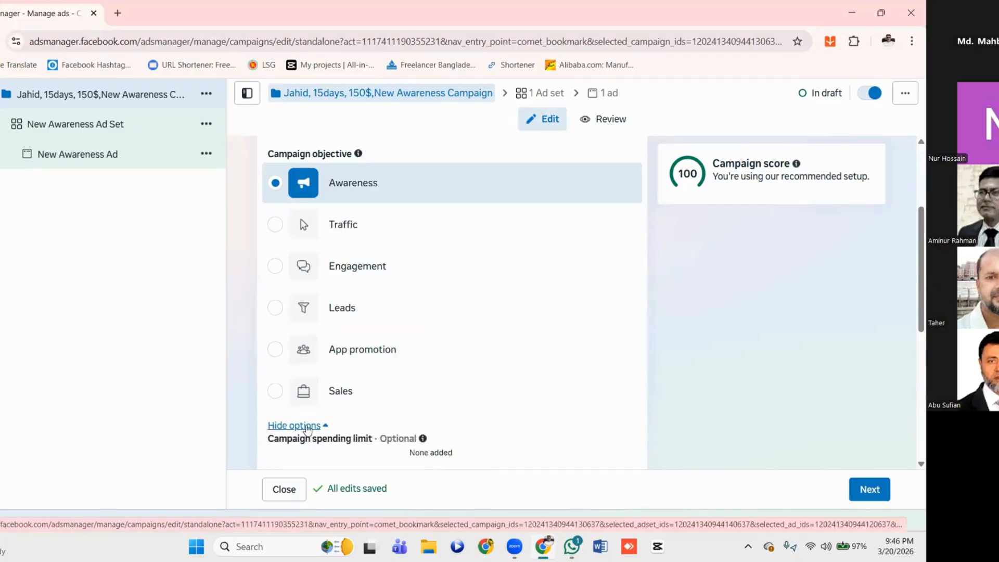
pyautogui.click(307, 428)
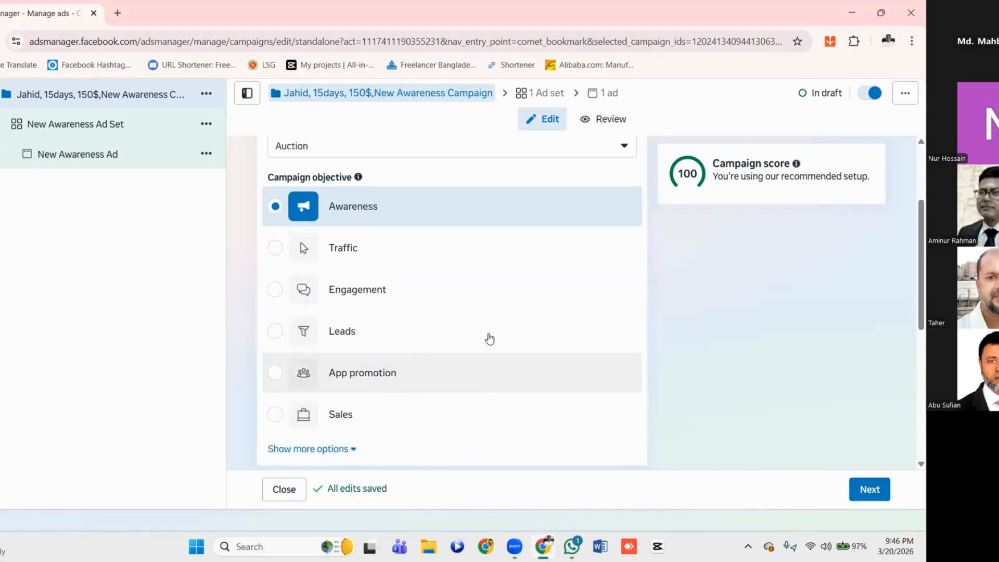
pyautogui.scroll(-3, 488, 337)
pyautogui.scroll(4, 490, 339)
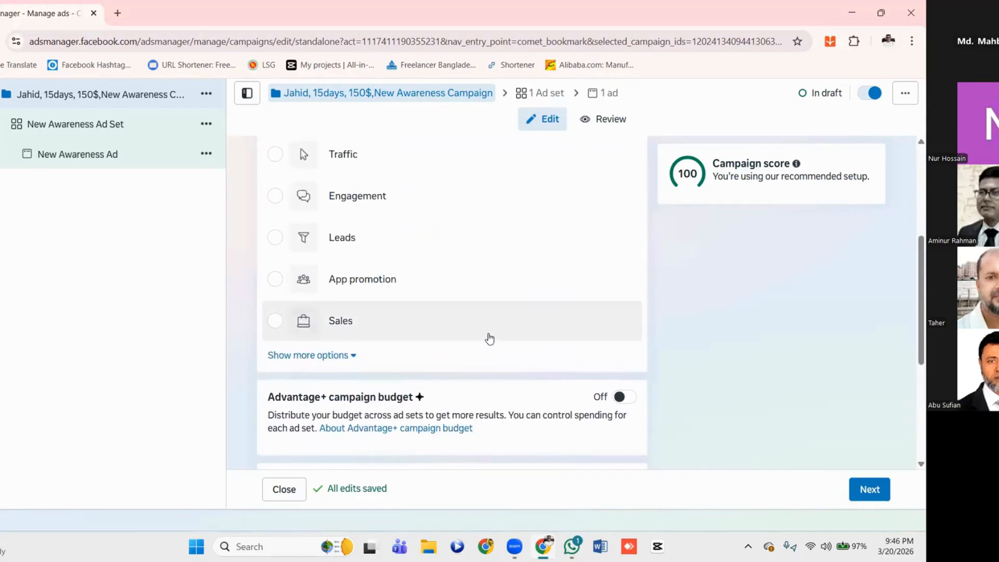
pyautogui.scroll(-4, 490, 339)
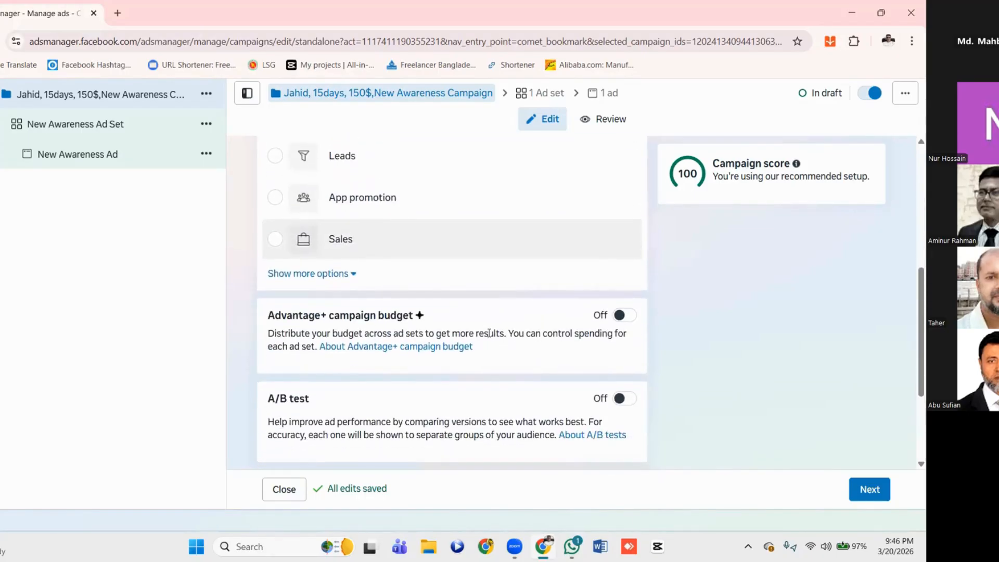
pyautogui.scroll(-1, 489, 334)
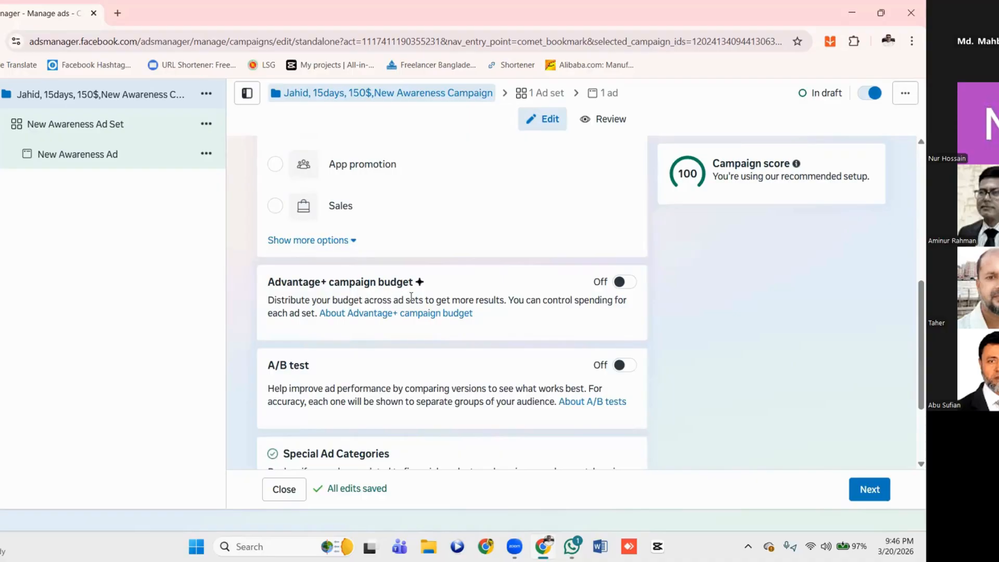
# Turn on the Advantage+ campaign budget and review the Daily and Lifetime budget options, keeping Daily budget
pyautogui.click(631, 286)
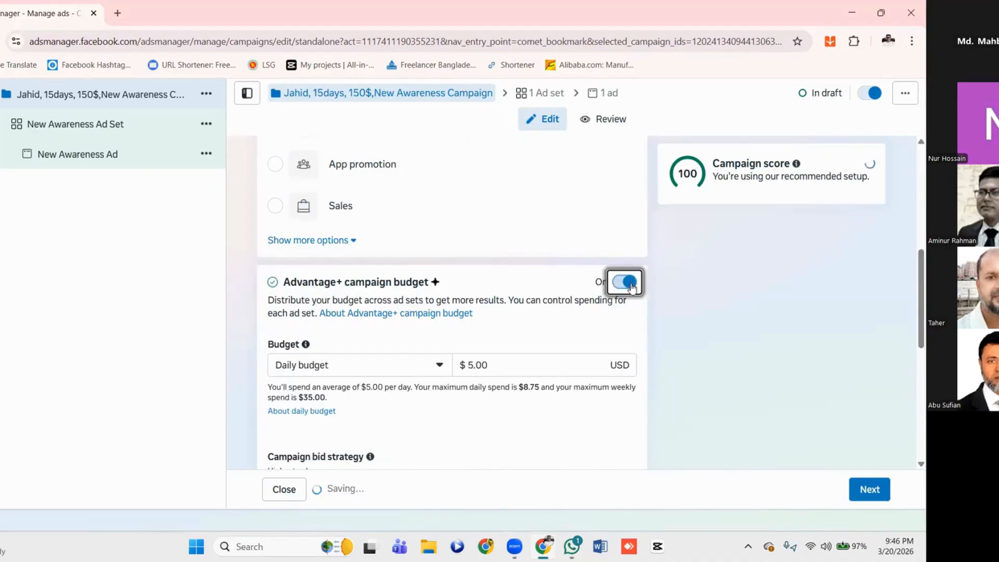
pyautogui.scroll(-2, 409, 382)
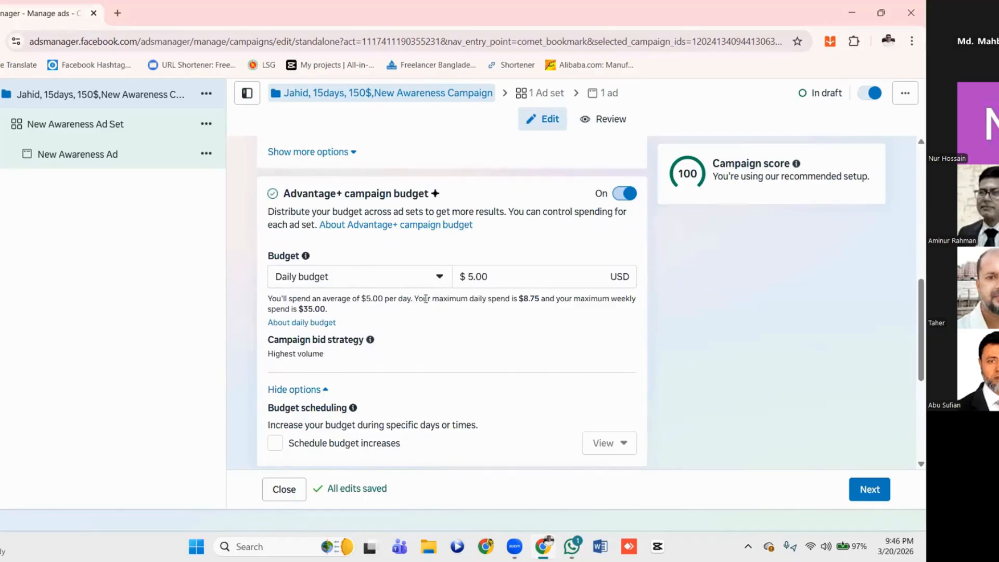
pyautogui.click(443, 282)
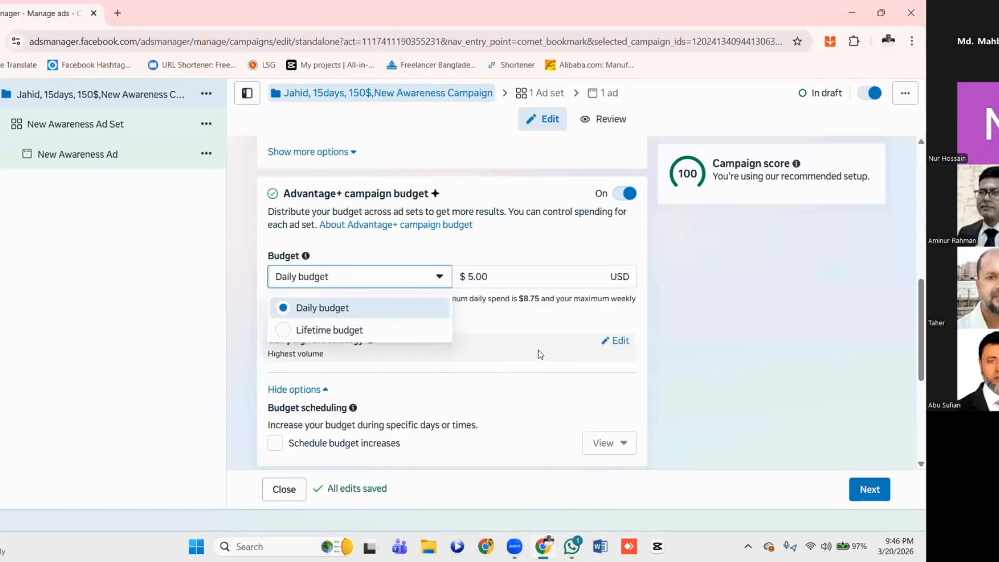
pyautogui.click(478, 310)
pyautogui.scroll(6, 508, 305)
pyautogui.scroll(1, 507, 305)
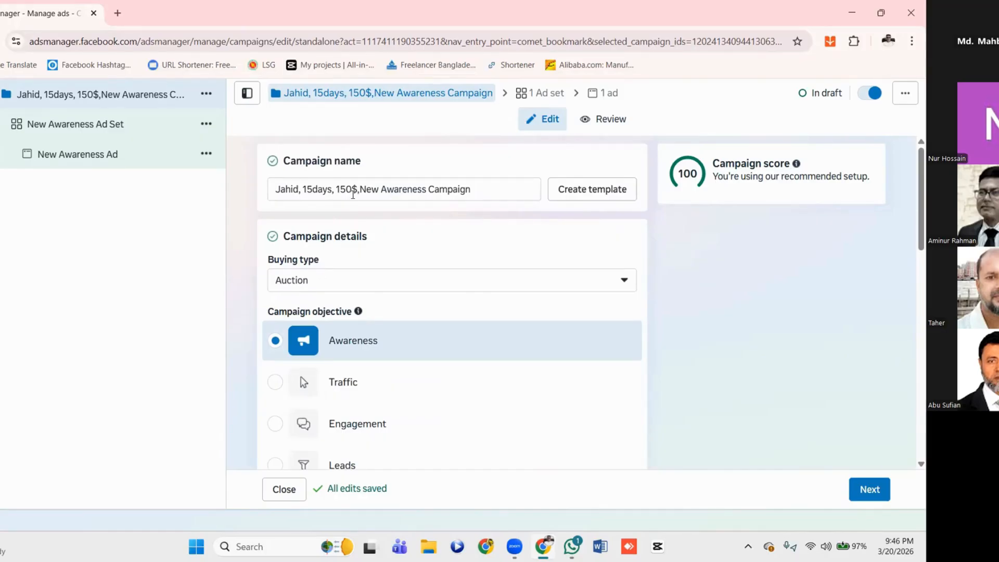
pyautogui.scroll(-7, 368, 336)
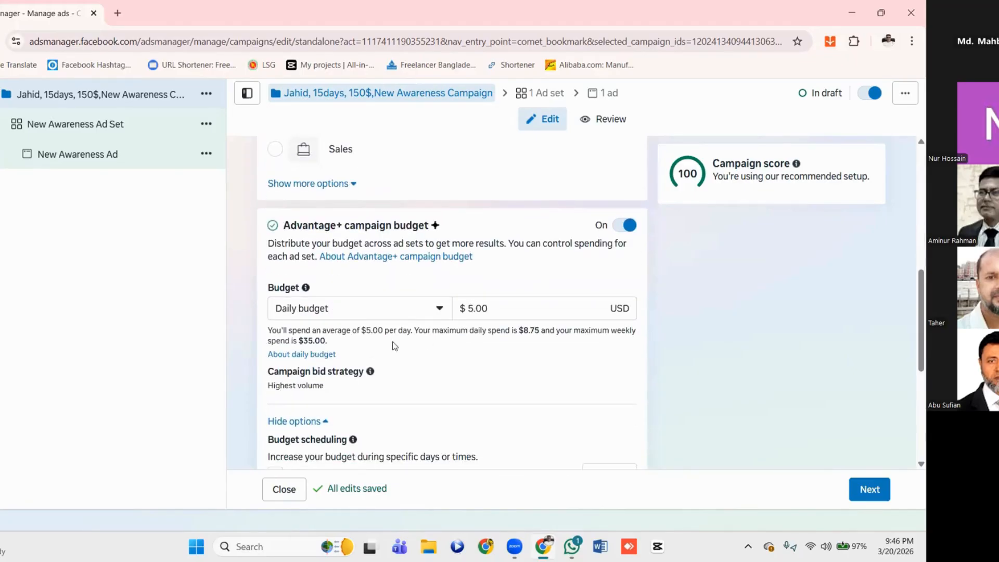
# Switch the campaign budget to Lifetime budget and set its amount to $150.00
pyautogui.click(439, 311)
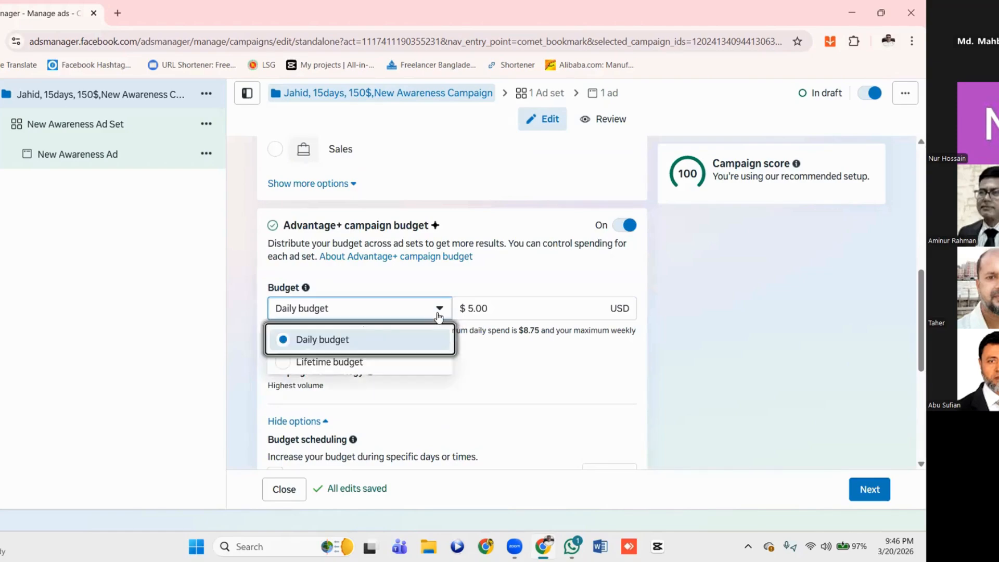
pyautogui.click(332, 359)
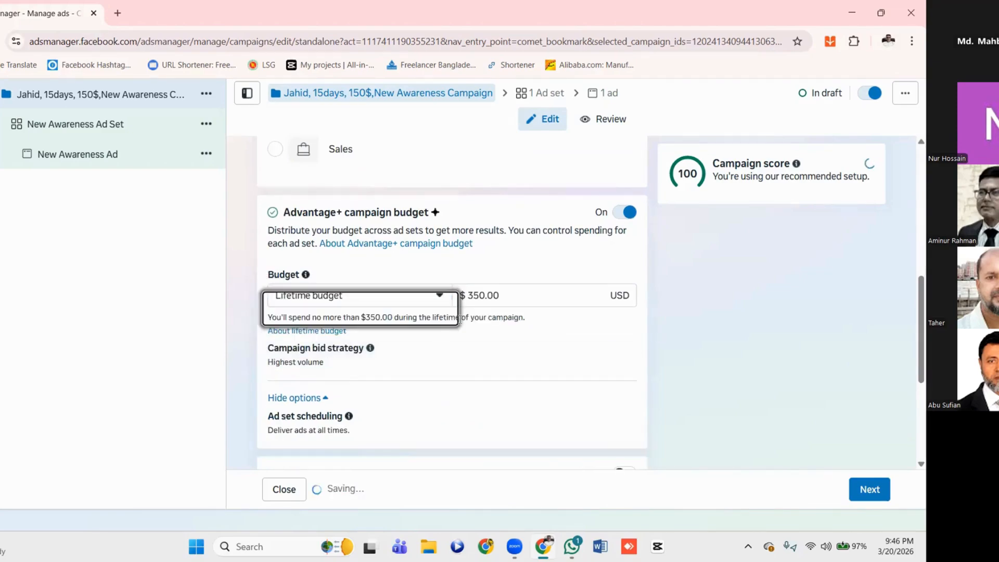
pyautogui.click(475, 295)
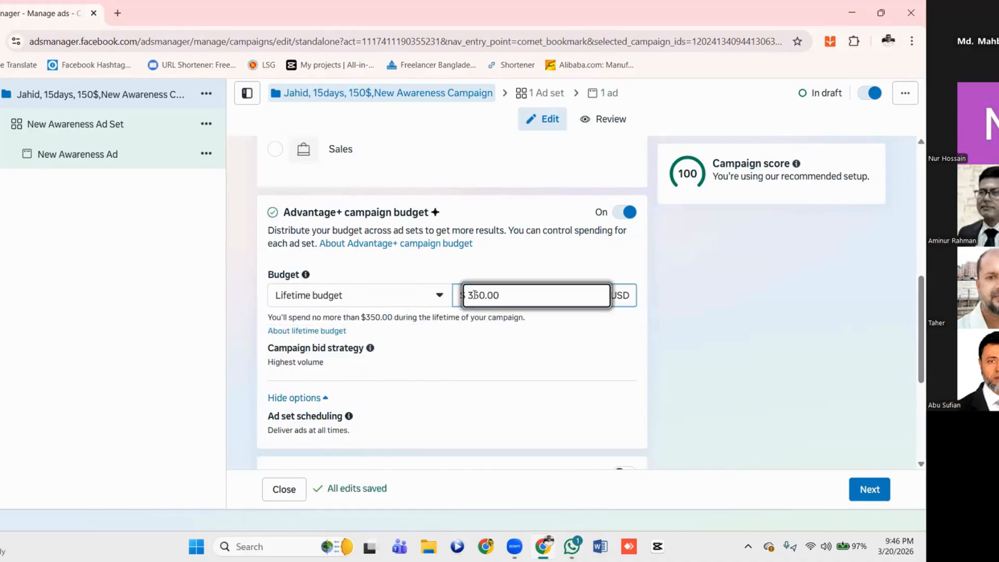
pyautogui.press('BackSpace')
pyautogui.write('1')
pyautogui.click(516, 350)
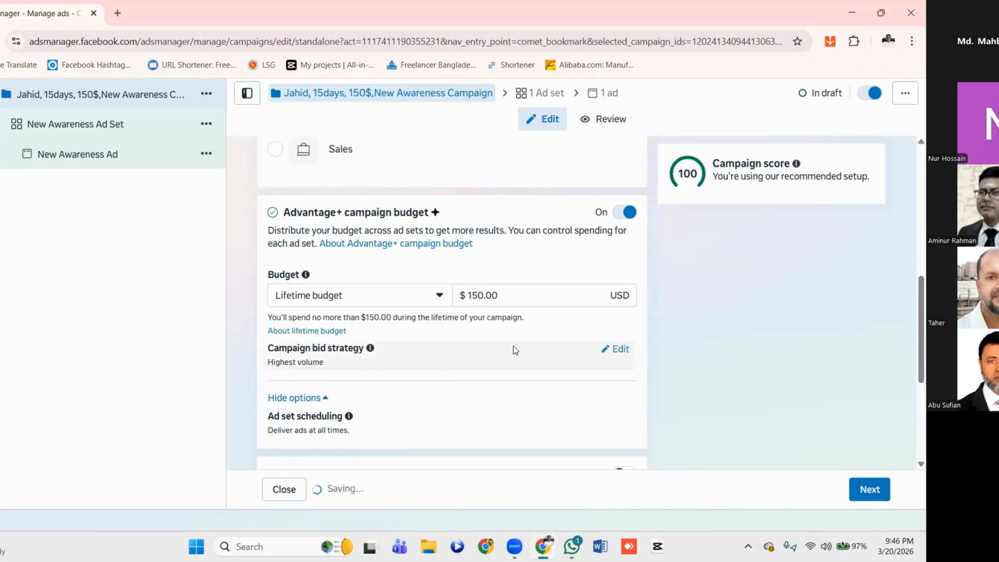
# Change the campaign budget type to Daily budget and set the amount to $10.00
pyautogui.click(440, 298)
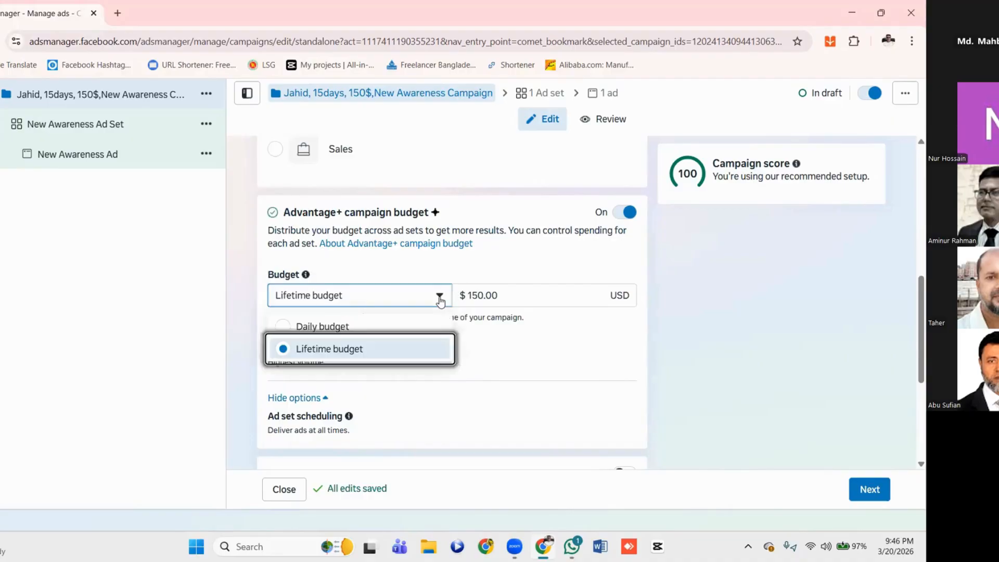
pyautogui.click(331, 326)
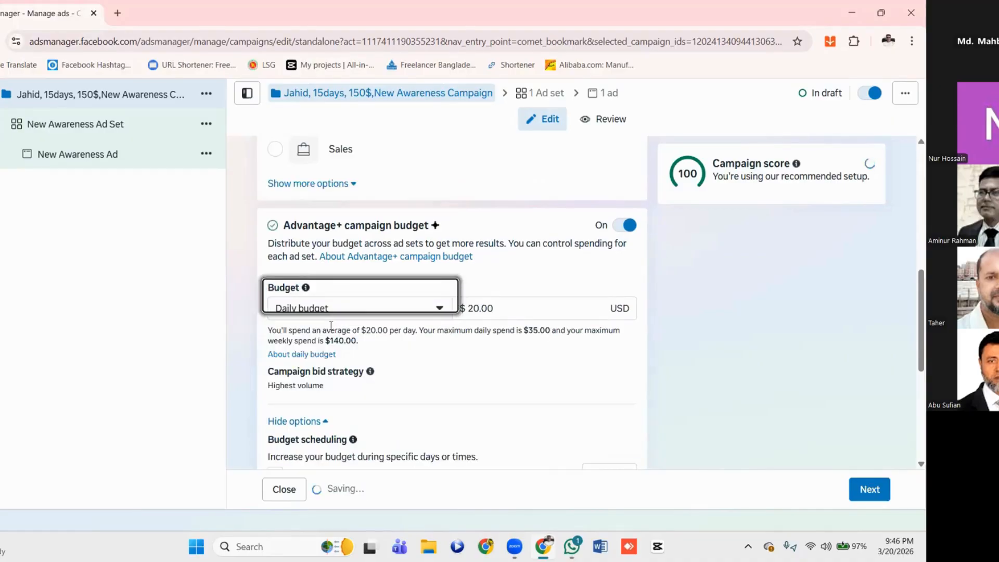
pyautogui.click(472, 308)
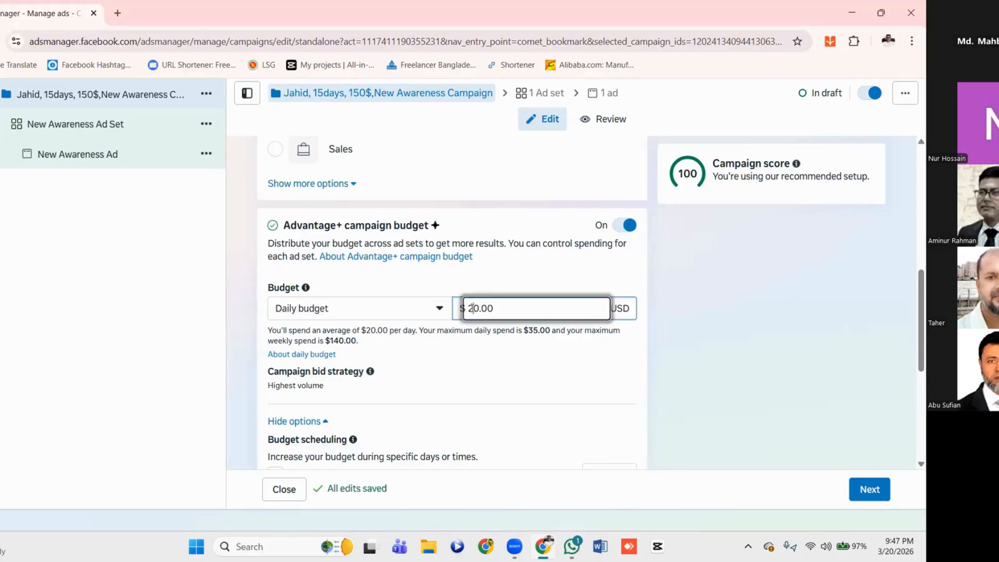
pyautogui.press('BackSpace')
pyautogui.write('1')
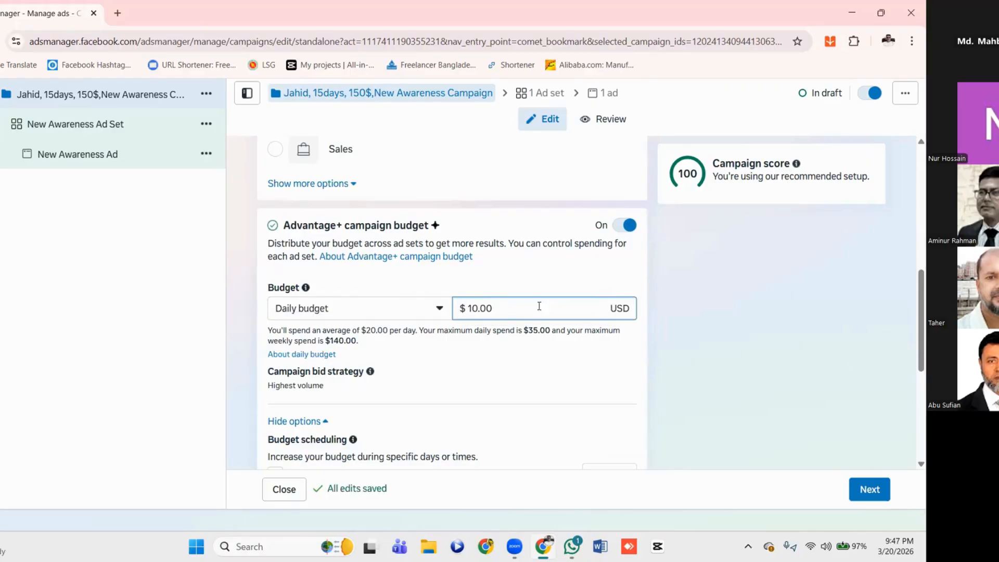
pyautogui.click(493, 360)
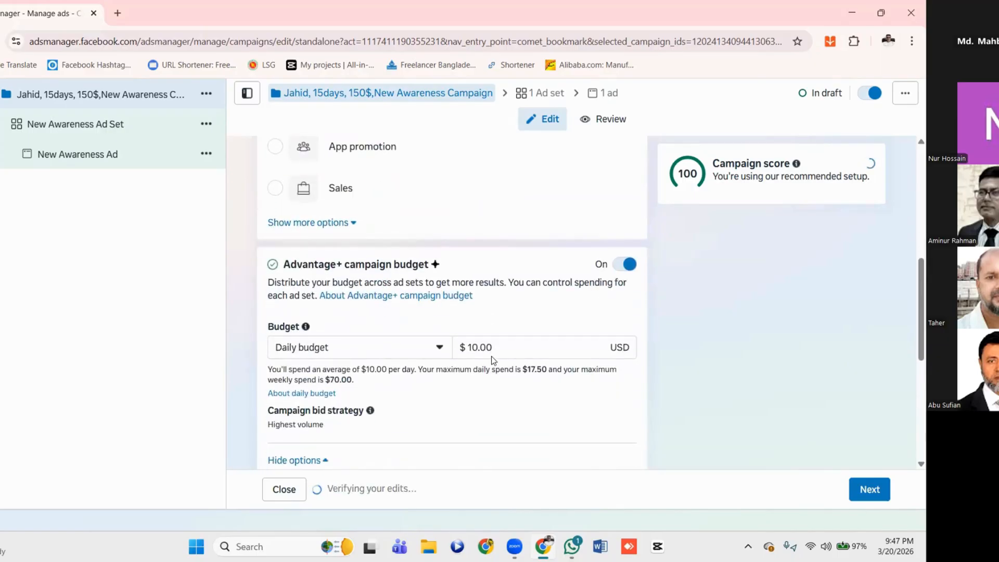
# Open the campaign bid strategy for editing, review its options, and choose Highest volume
pyautogui.scroll(-1, 492, 357)
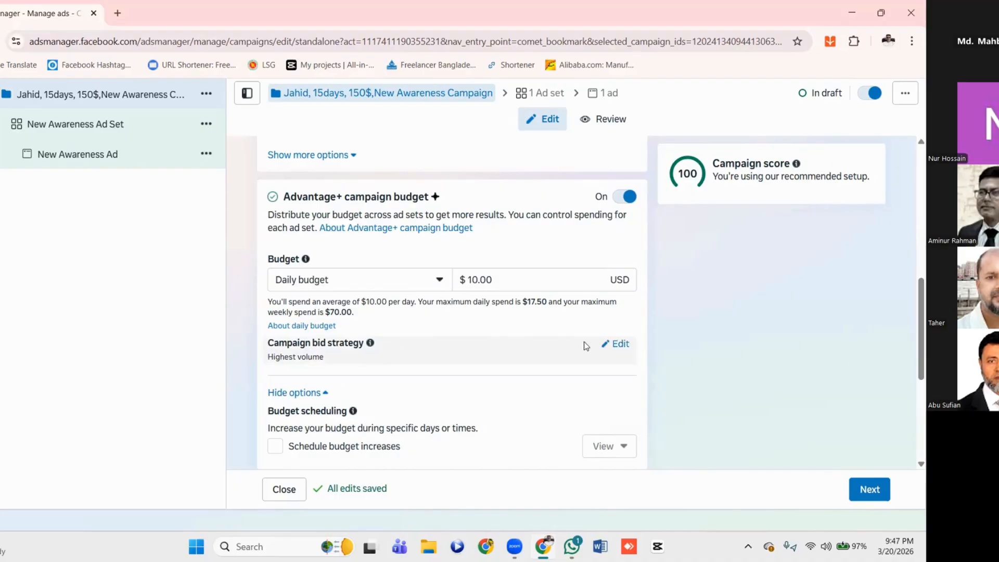
pyautogui.click(621, 345)
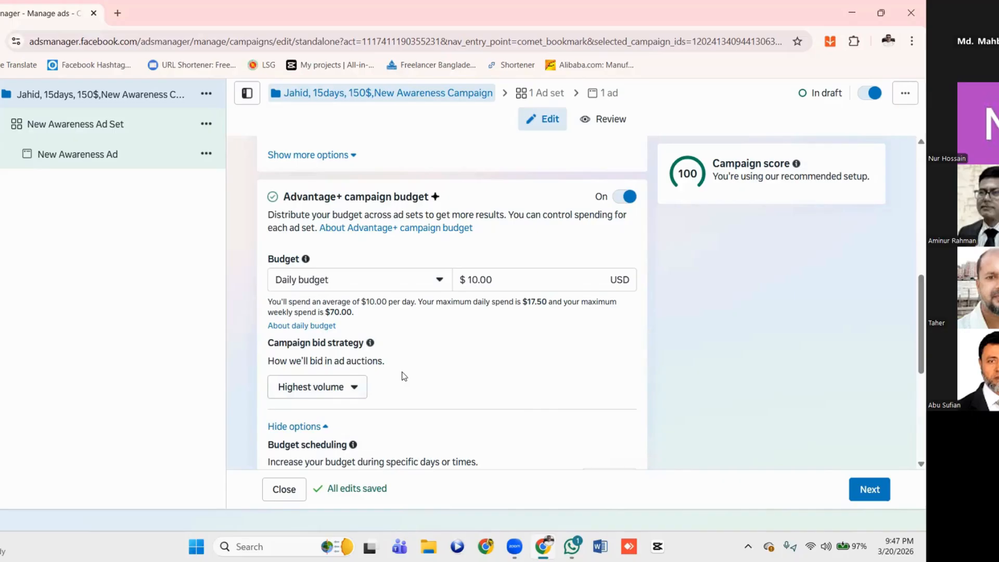
pyautogui.scroll(-1, 402, 376)
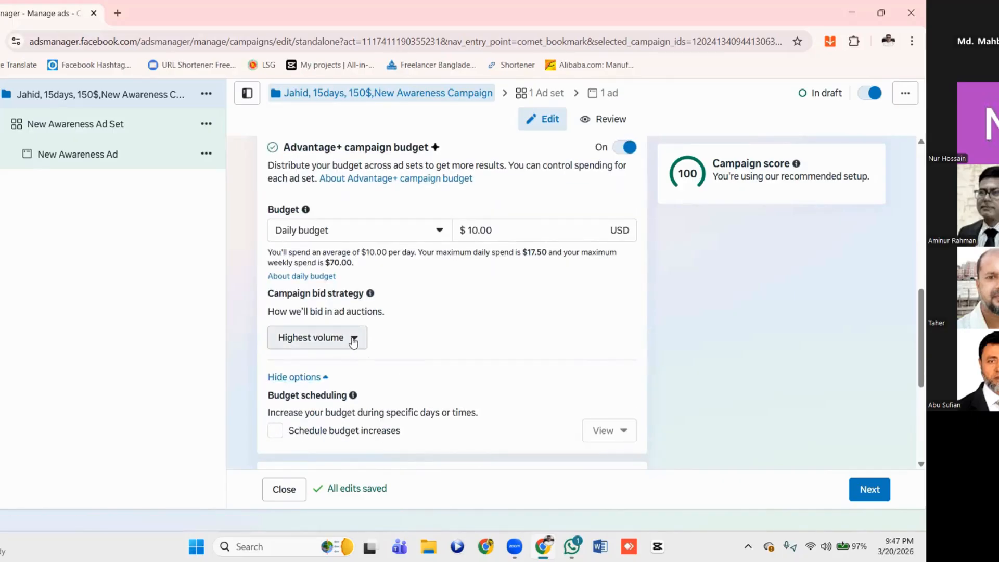
pyautogui.click(353, 341)
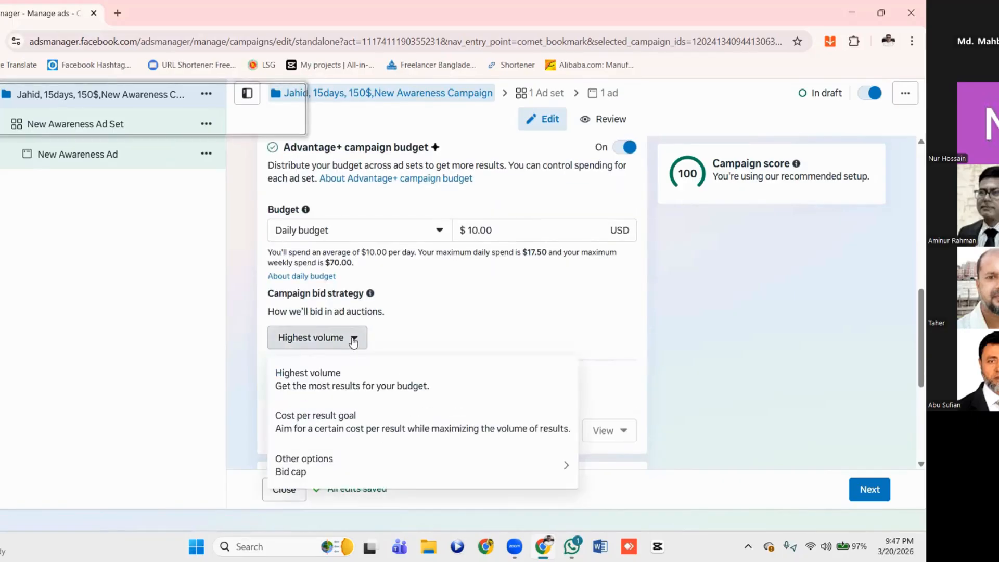
pyautogui.moveTo(293, 480)
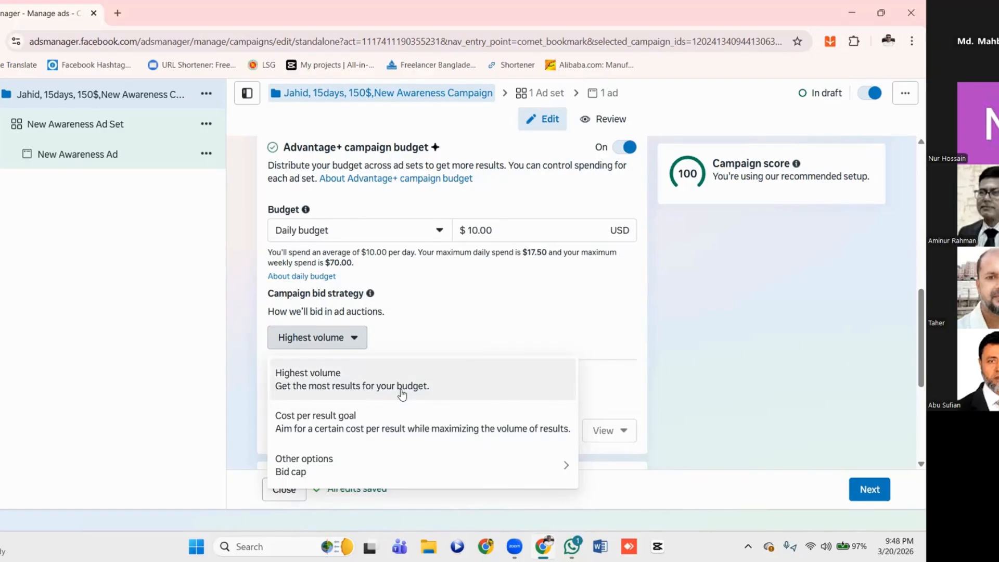
pyautogui.click(344, 386)
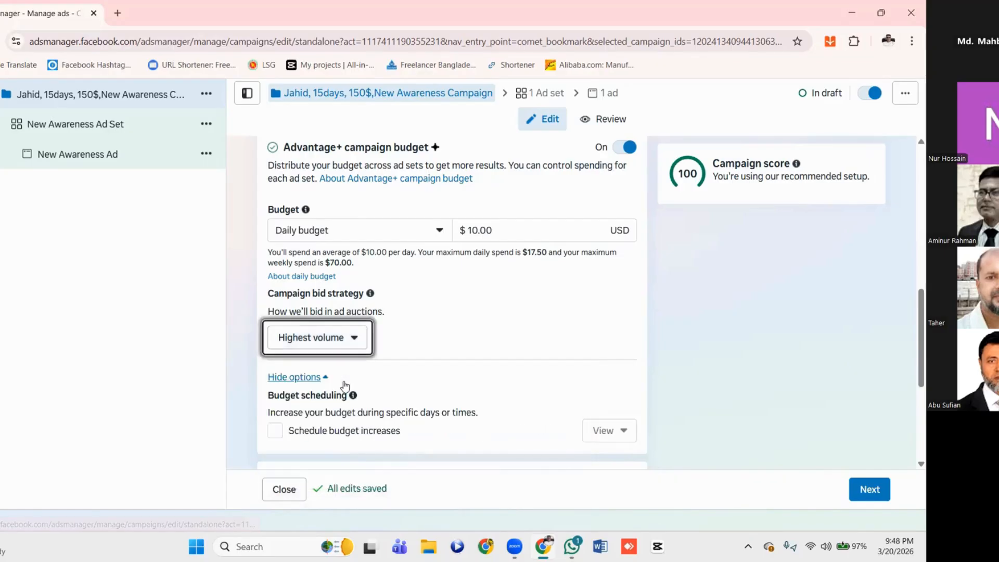
pyautogui.click(440, 337)
# Enable scheduled budget increases, examine the time period settings, and disable the scheduling again
pyautogui.scroll(-1, 440, 337)
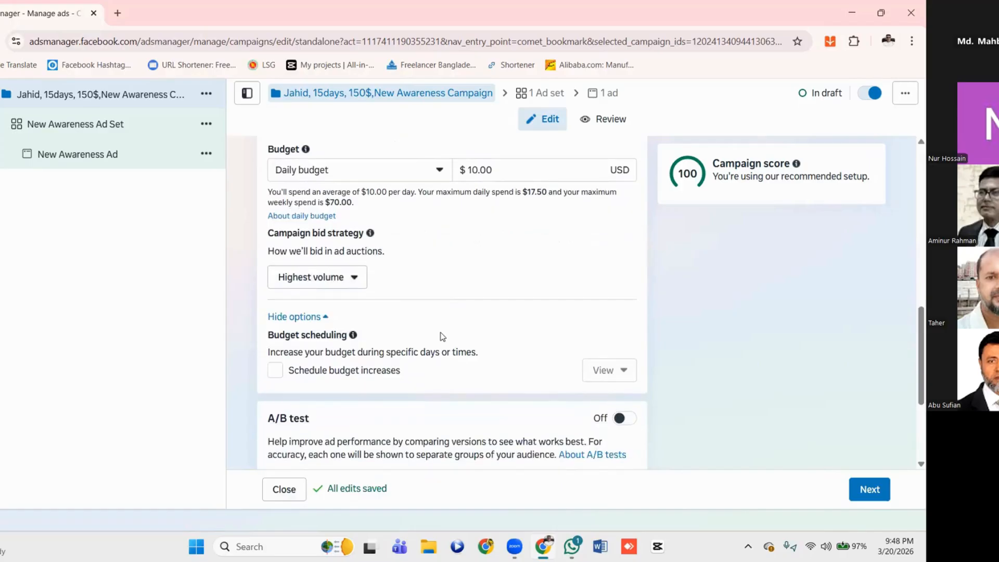
pyautogui.scroll(-1, 441, 338)
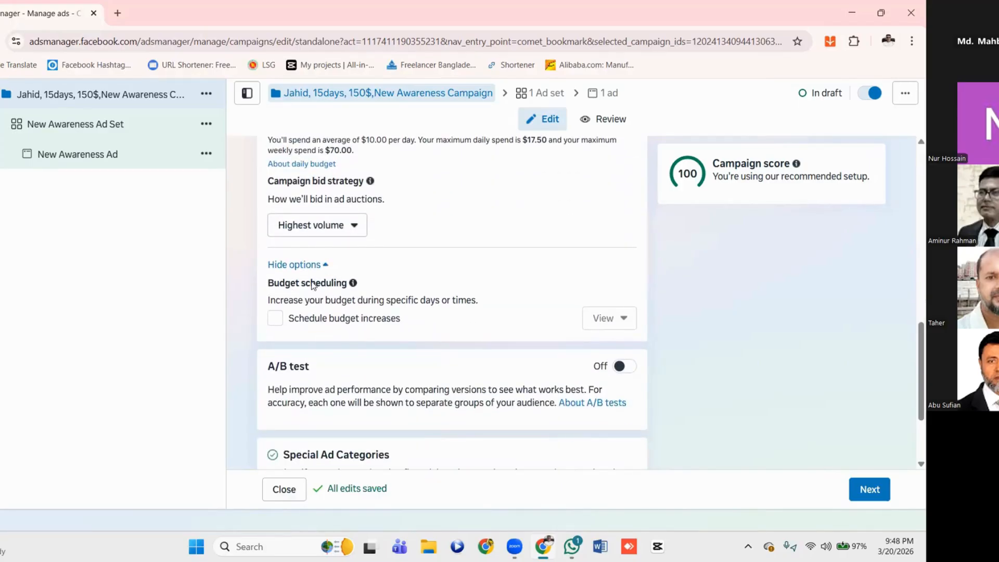
pyautogui.click(276, 318)
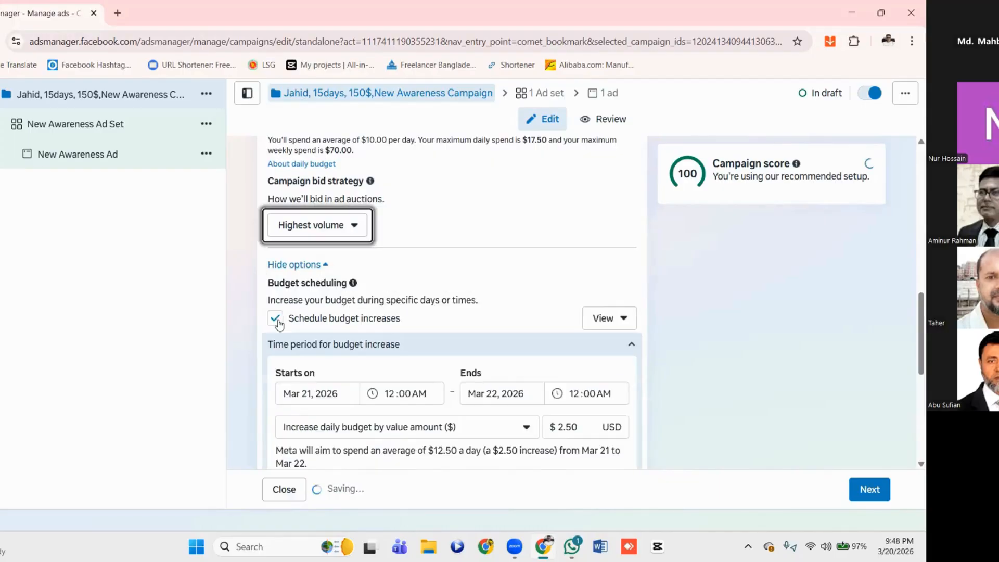
pyautogui.scroll(-1, 466, 352)
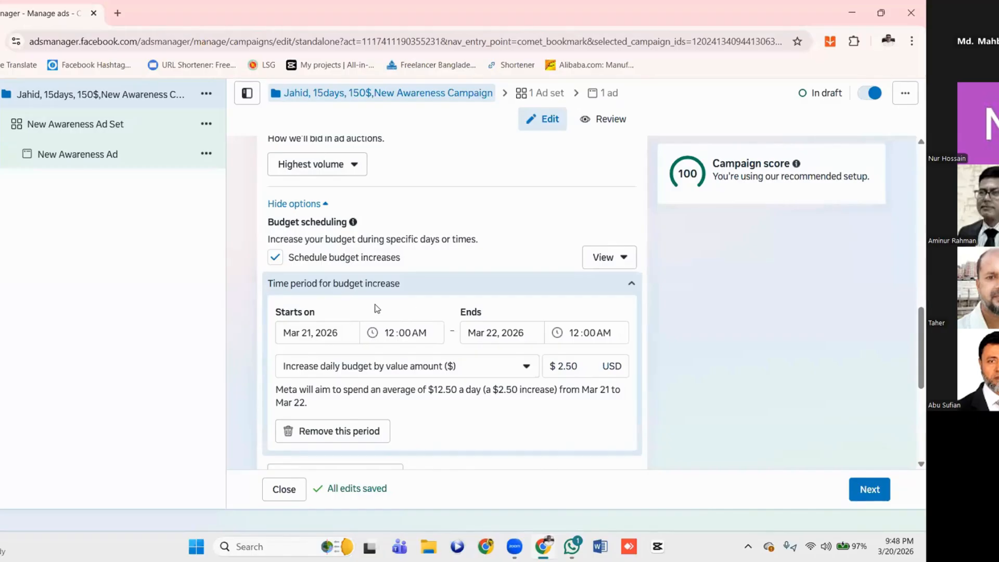
pyautogui.click(625, 262)
pyautogui.click(624, 263)
pyautogui.scroll(-1, 367, 313)
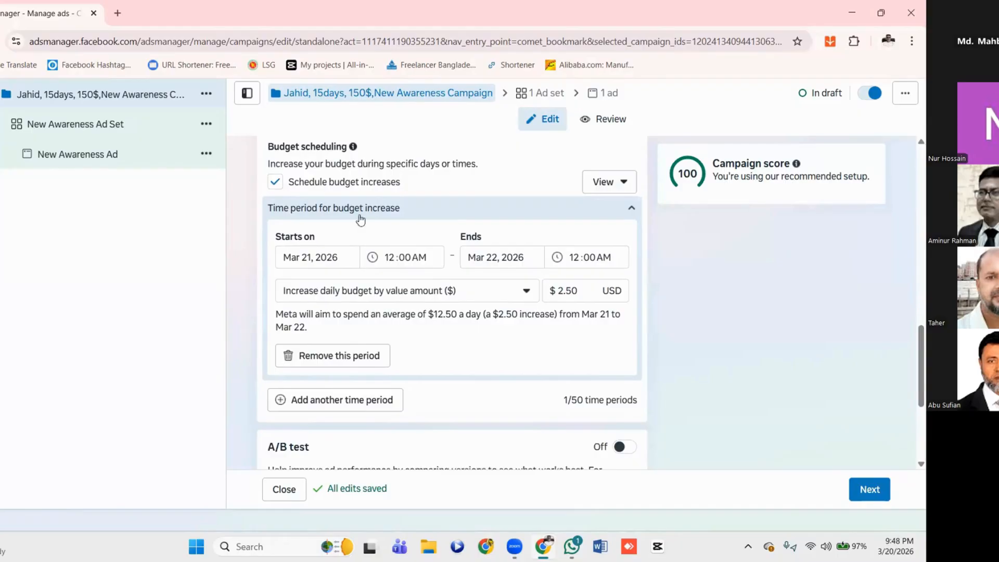
pyautogui.click(276, 187)
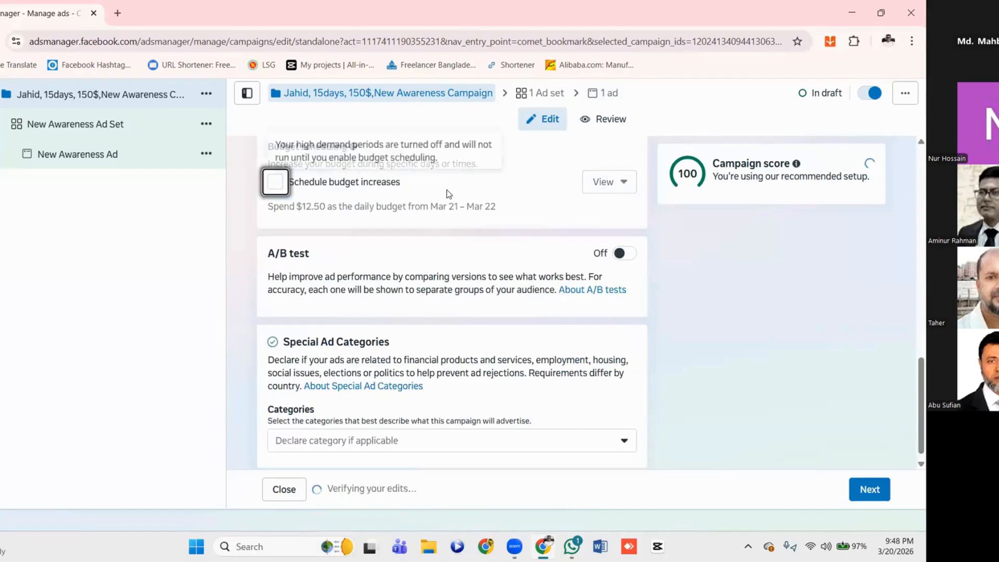
# Examine the campaign settings again, from the name and objective through the budget, budget scheduling, A/B test and Special Ad Categories sections
pyautogui.scroll(1, 448, 193)
pyautogui.scroll(3, 448, 193)
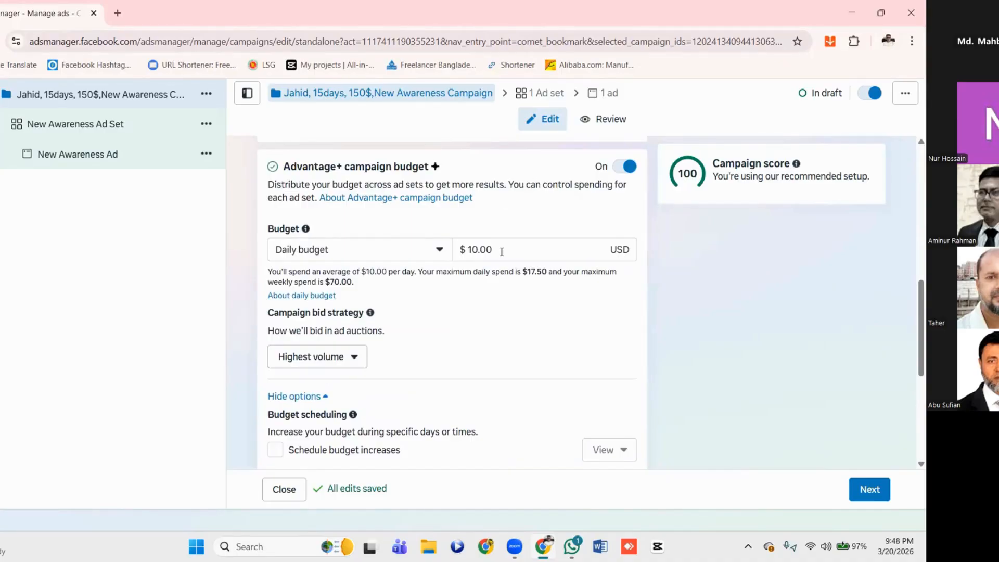
pyautogui.scroll(6, 503, 256)
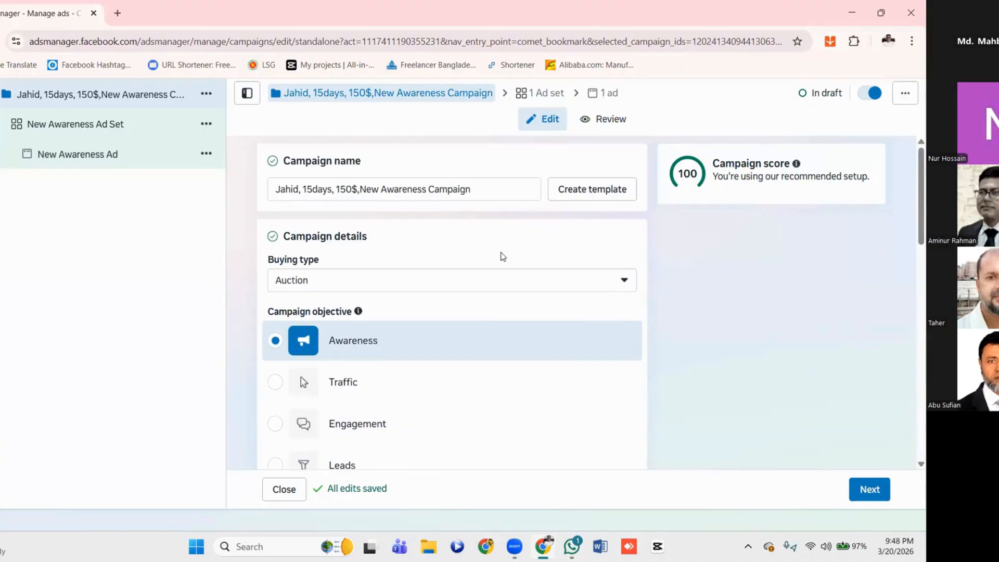
pyautogui.scroll(-6, 503, 256)
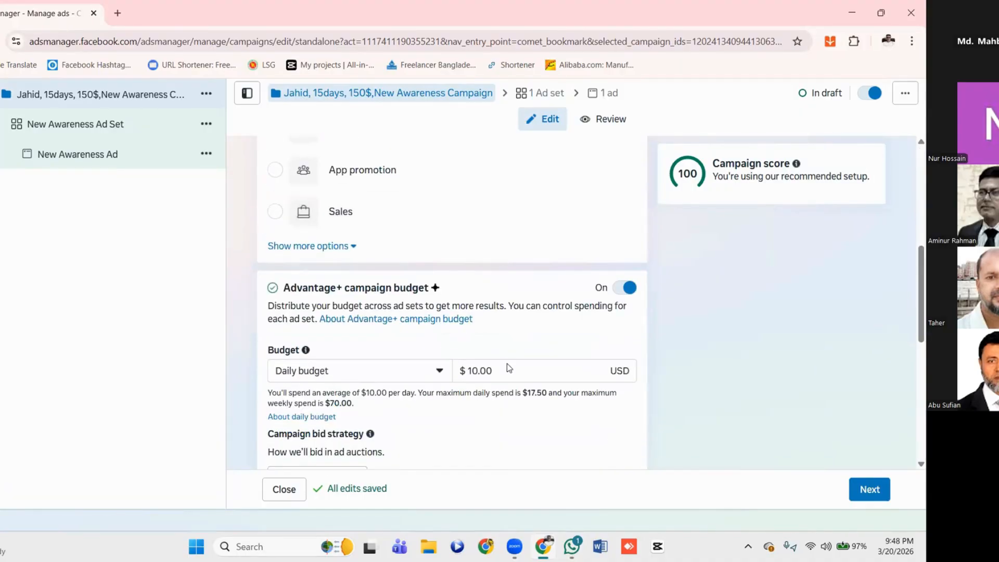
pyautogui.scroll(-1, 505, 379)
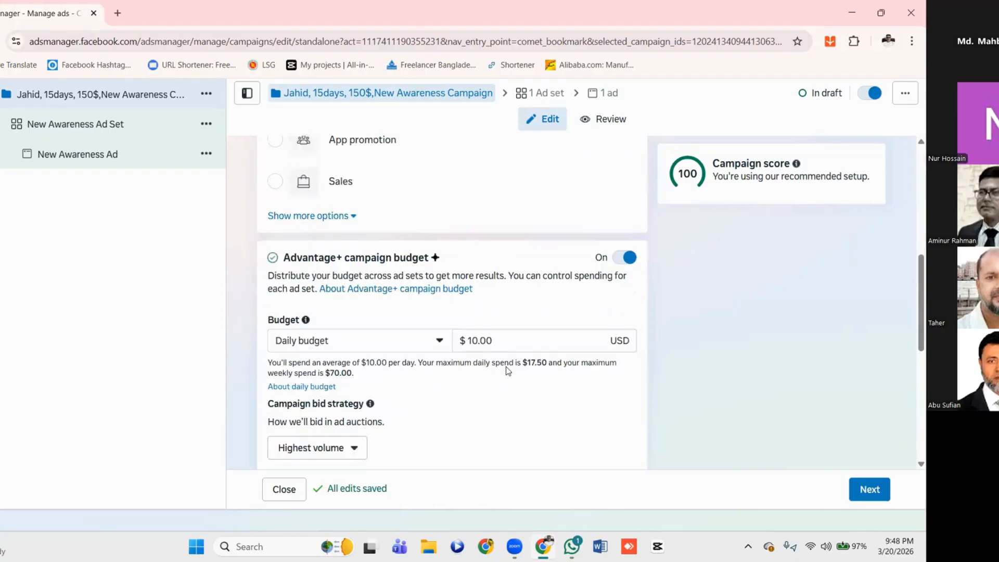
pyautogui.scroll(-5, 508, 370)
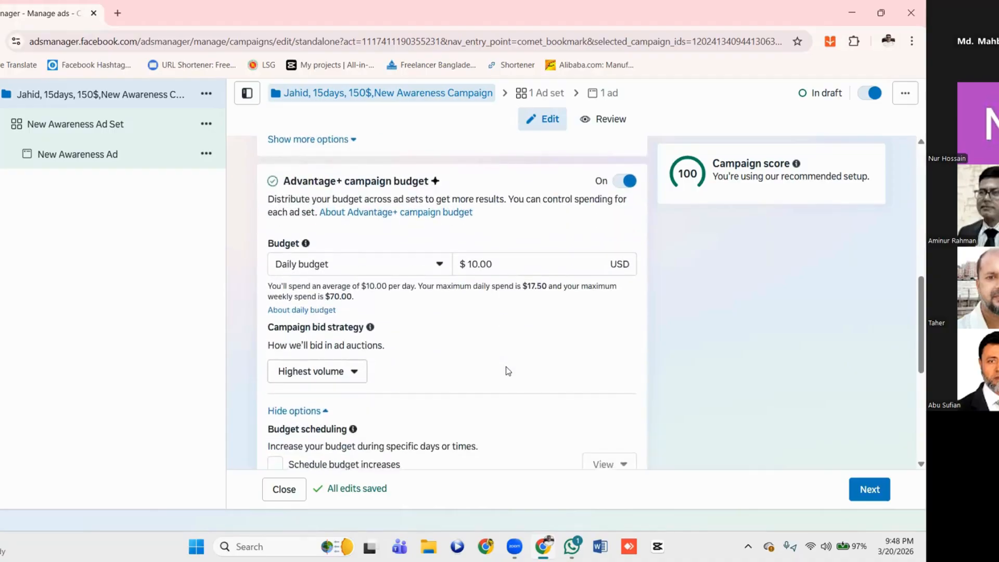
pyautogui.scroll(2, 417, 285)
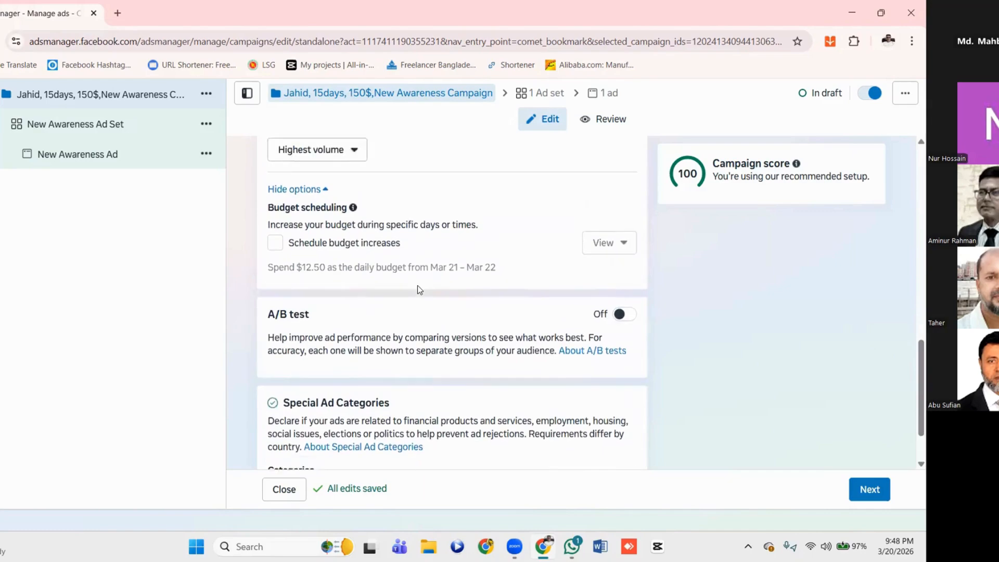
pyautogui.scroll(-2, 420, 289)
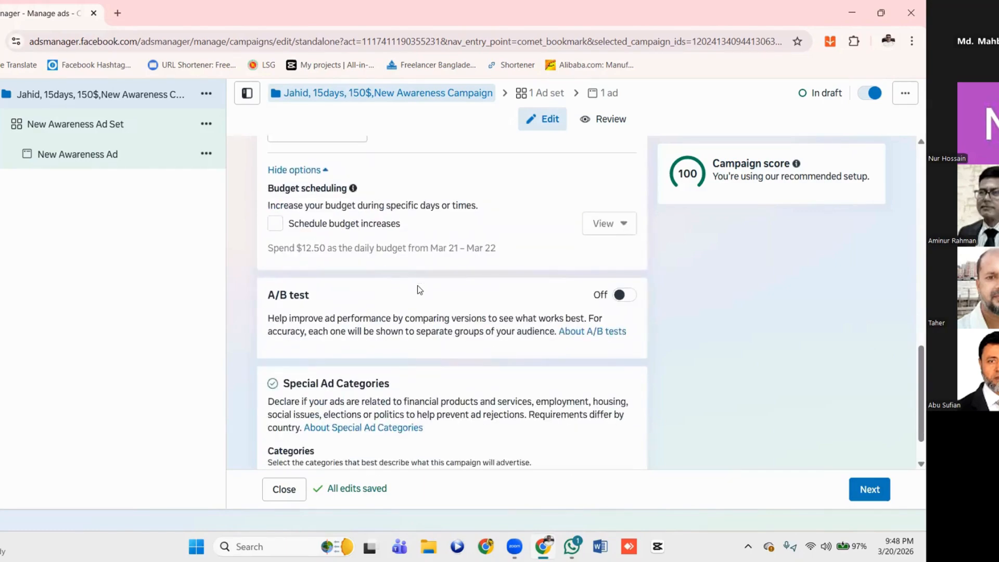
pyautogui.scroll(4, 420, 289)
pyautogui.scroll(-4, 420, 289)
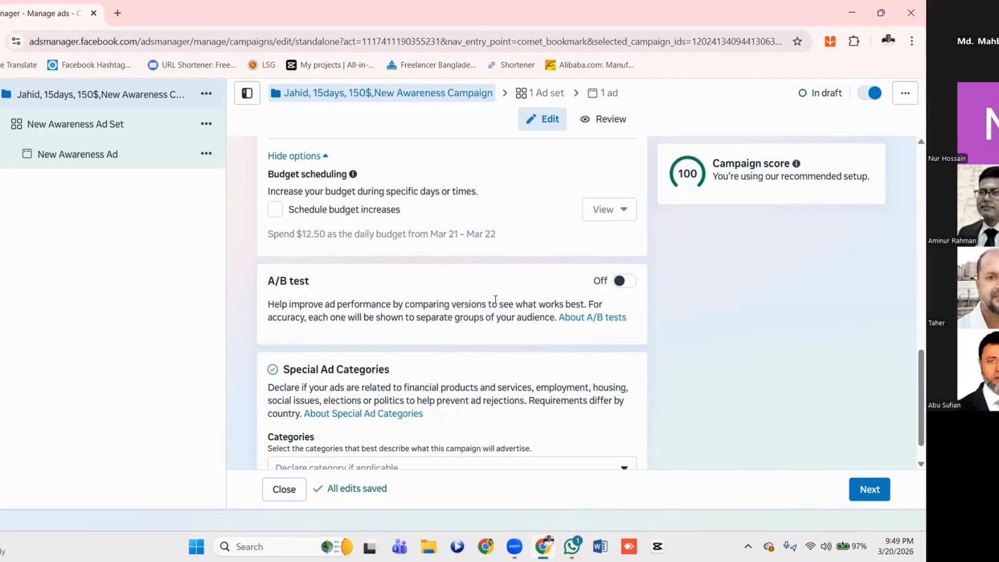
pyautogui.scroll(1, 495, 300)
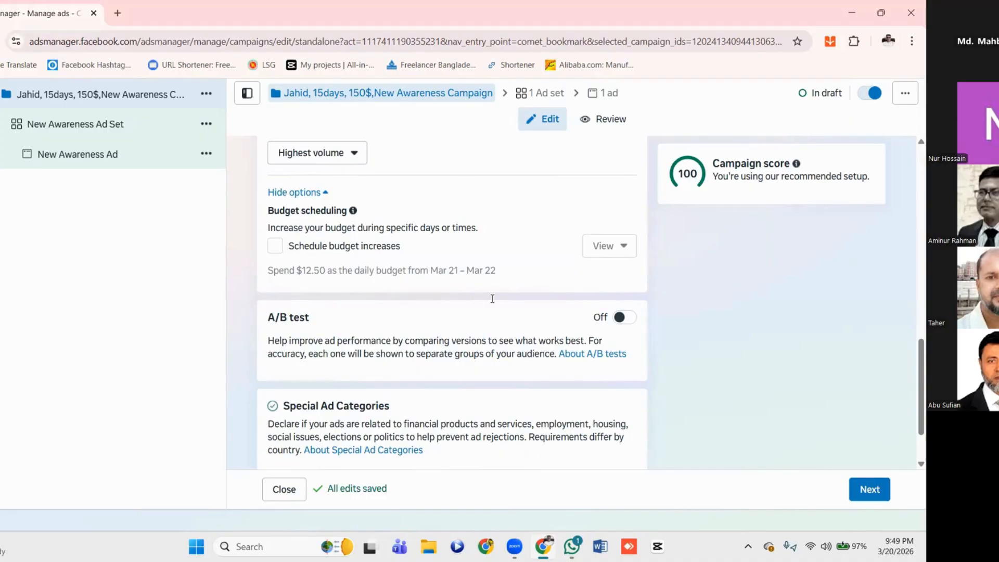
# Enable scheduled budget increases and set the time period to start on Mar 22, 2026 at 10:00 AM
pyautogui.scroll(1, 492, 299)
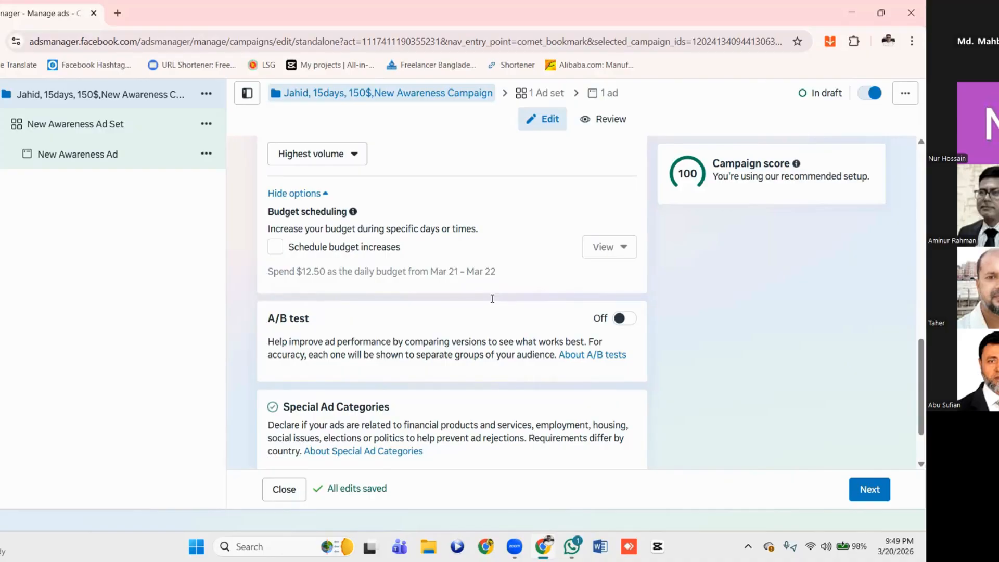
pyautogui.click(275, 251)
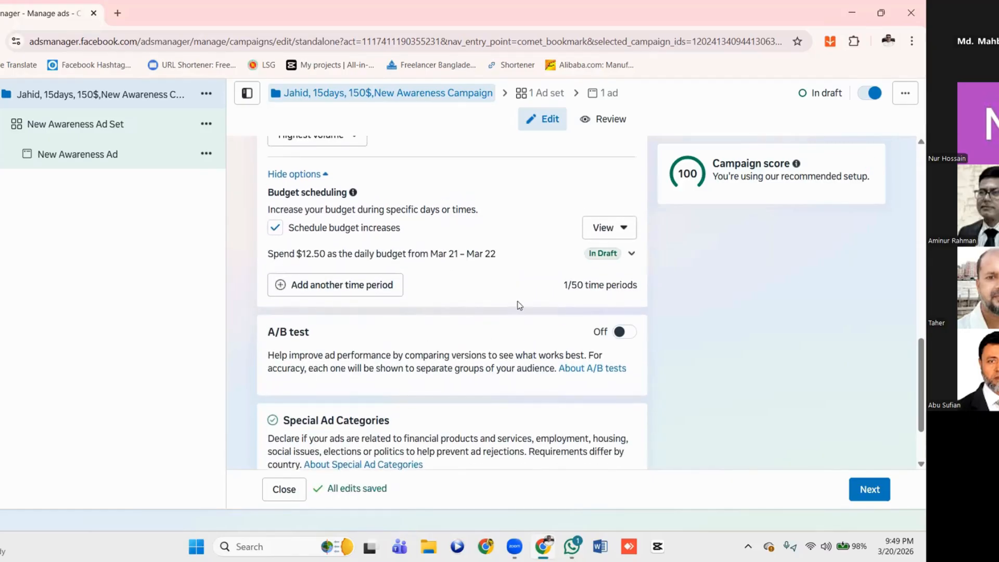
pyautogui.click(631, 253)
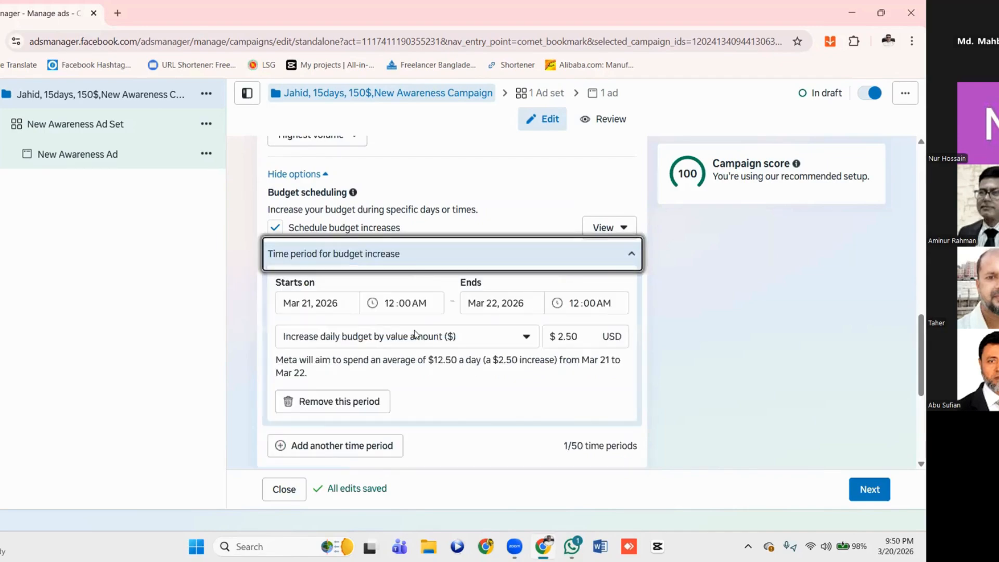
pyautogui.click(328, 303)
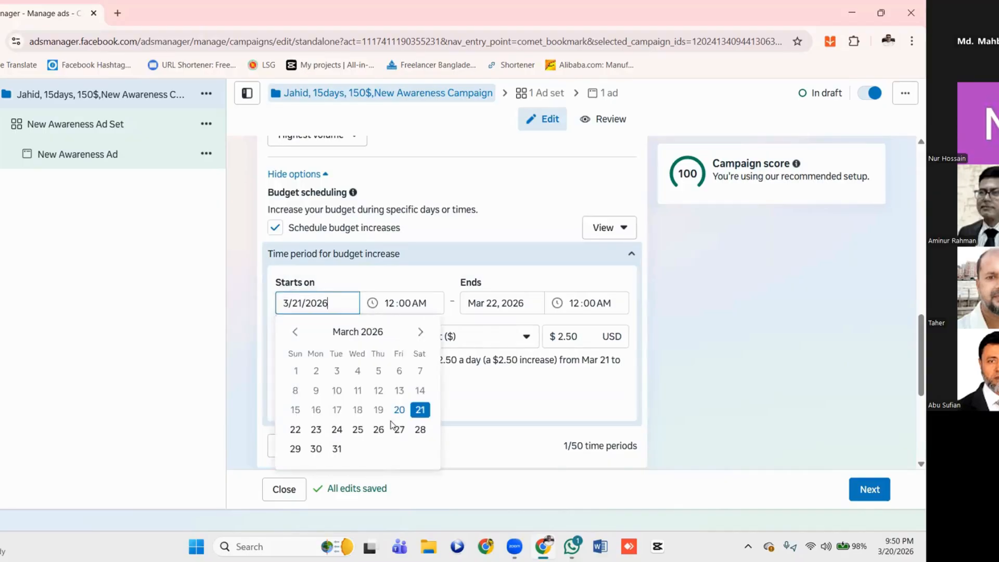
pyautogui.click(295, 432)
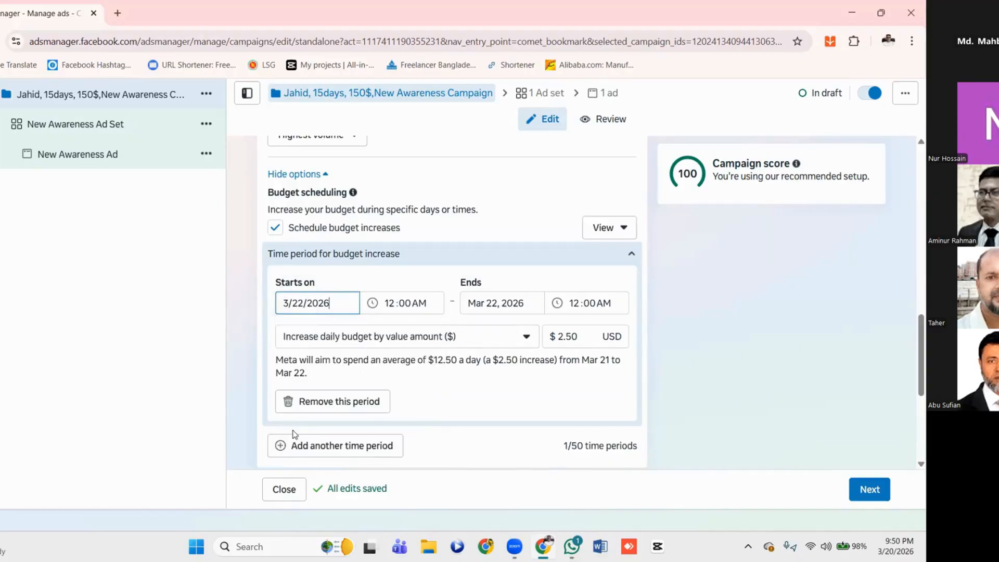
pyautogui.click(394, 303)
pyautogui.write('10')
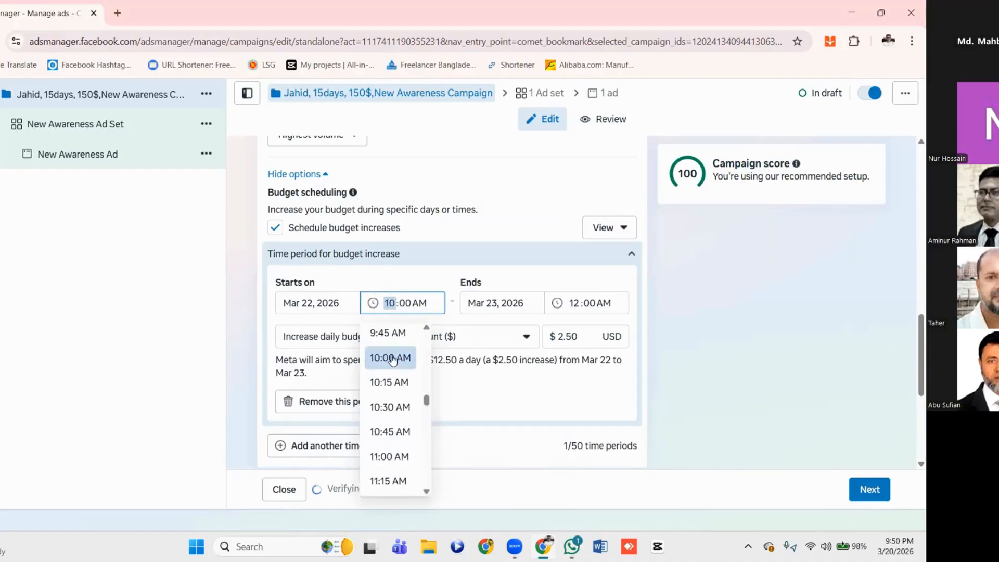
pyautogui.click(392, 358)
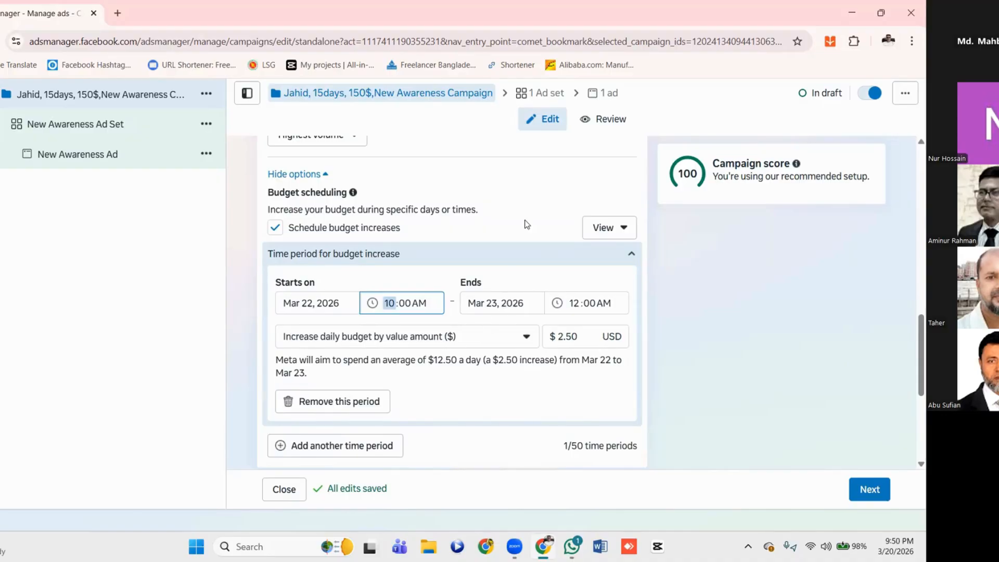
# Open the category choices for Special Ad Categories and examine the available options
pyautogui.scroll(-2, 509, 271)
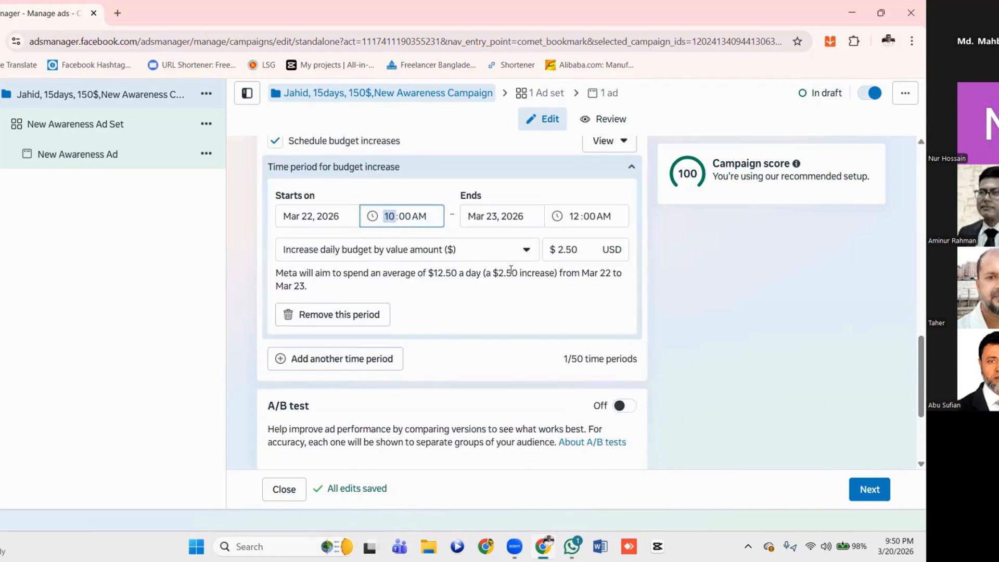
pyautogui.scroll(-2, 511, 270)
pyautogui.scroll(-2, 511, 271)
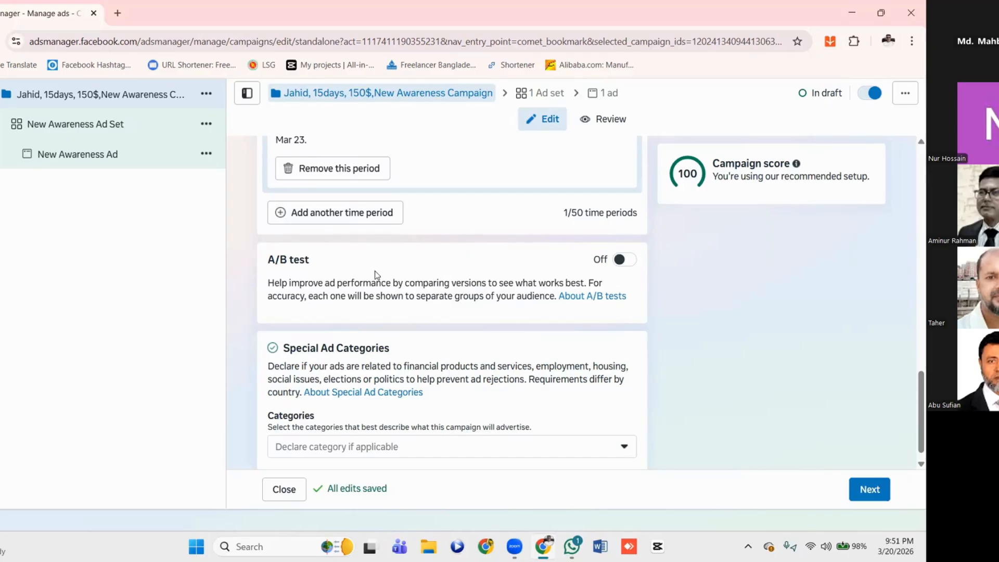
pyautogui.scroll(-1, 377, 274)
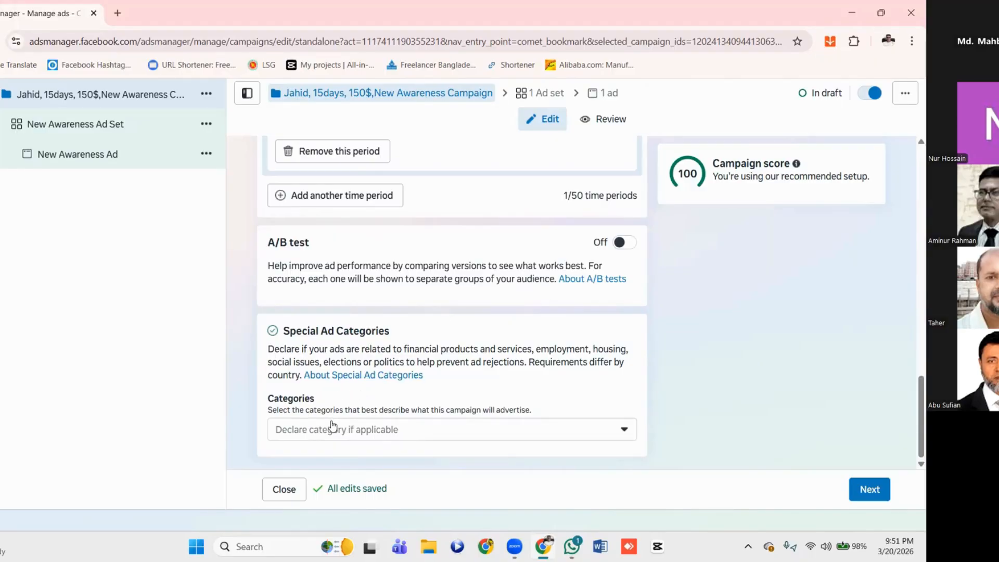
pyautogui.click(623, 431)
pyautogui.scroll(-2, 463, 347)
pyautogui.scroll(2, 463, 350)
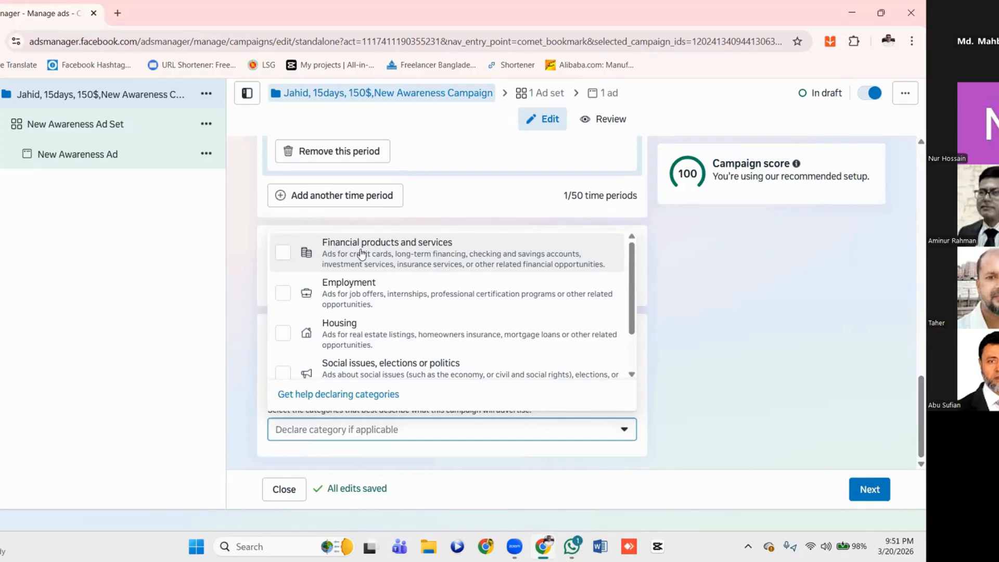
# Try declaring Financial products and services and Housing as special ad categories, and clear both selections again
pyautogui.click(282, 255)
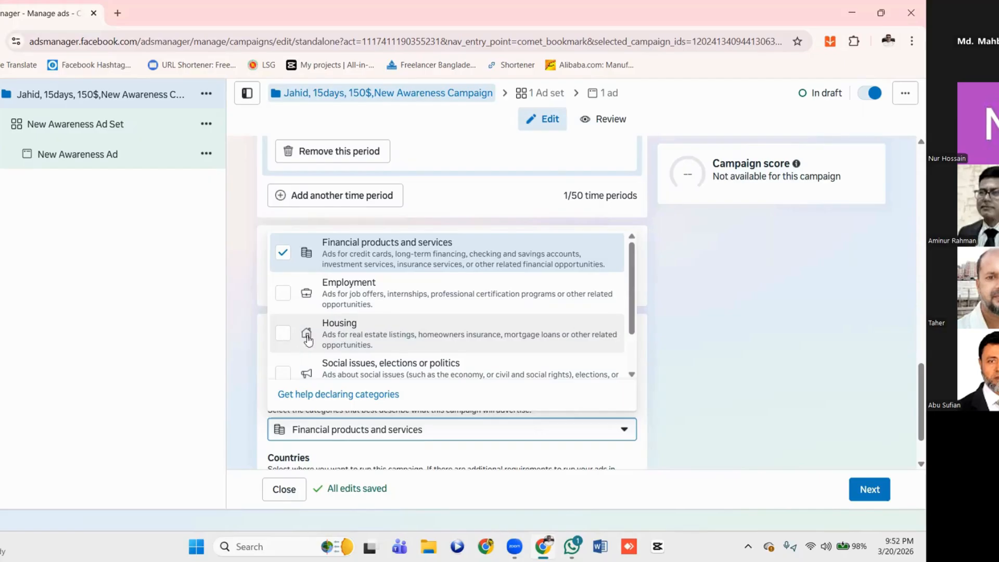
pyautogui.click(284, 334)
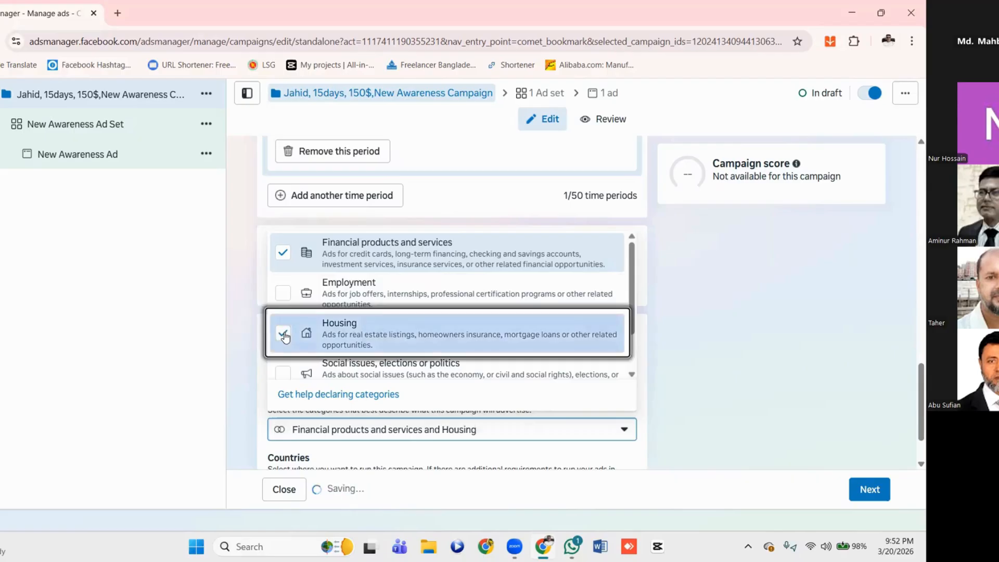
pyautogui.click(284, 252)
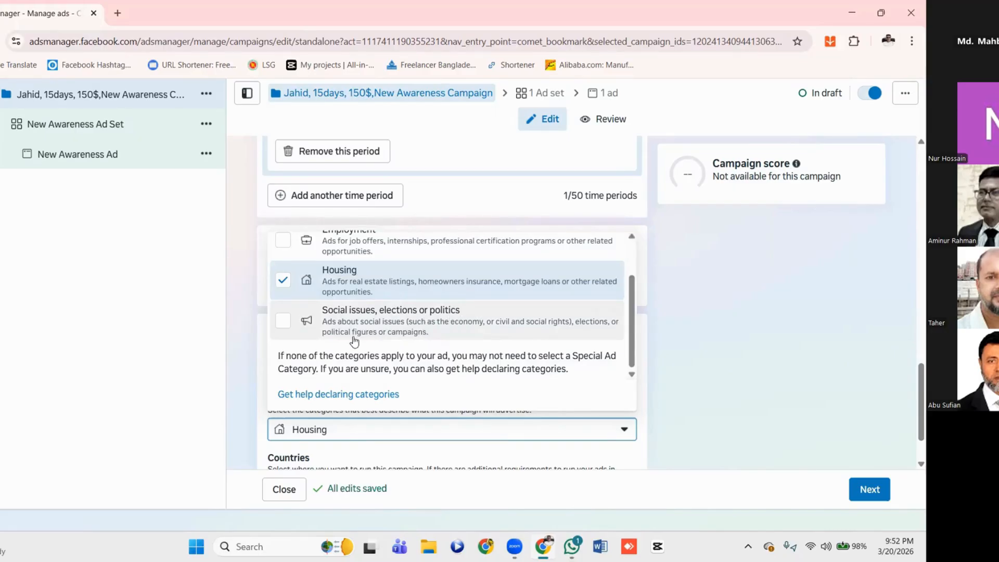
pyautogui.scroll(1, 401, 325)
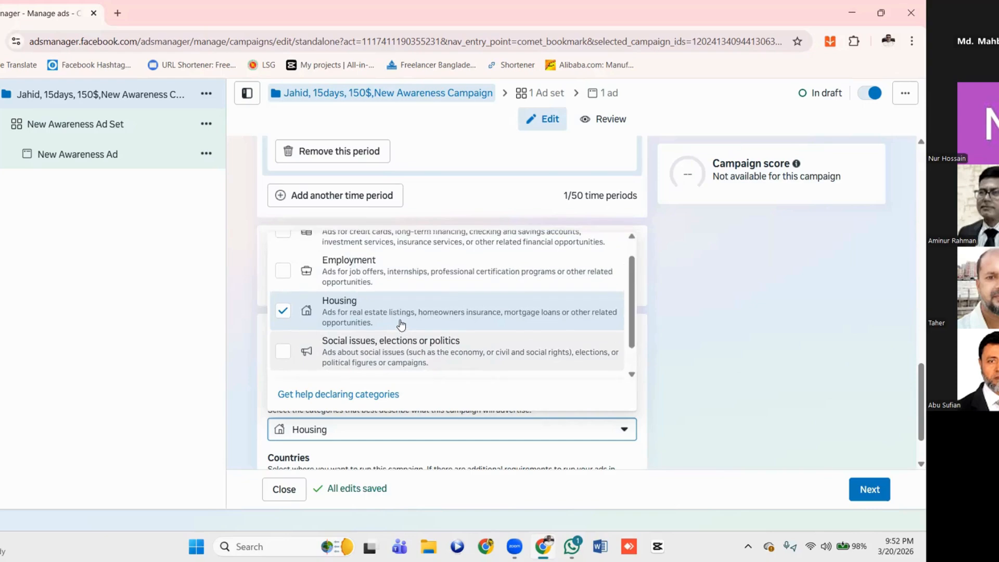
pyautogui.scroll(-1, 401, 325)
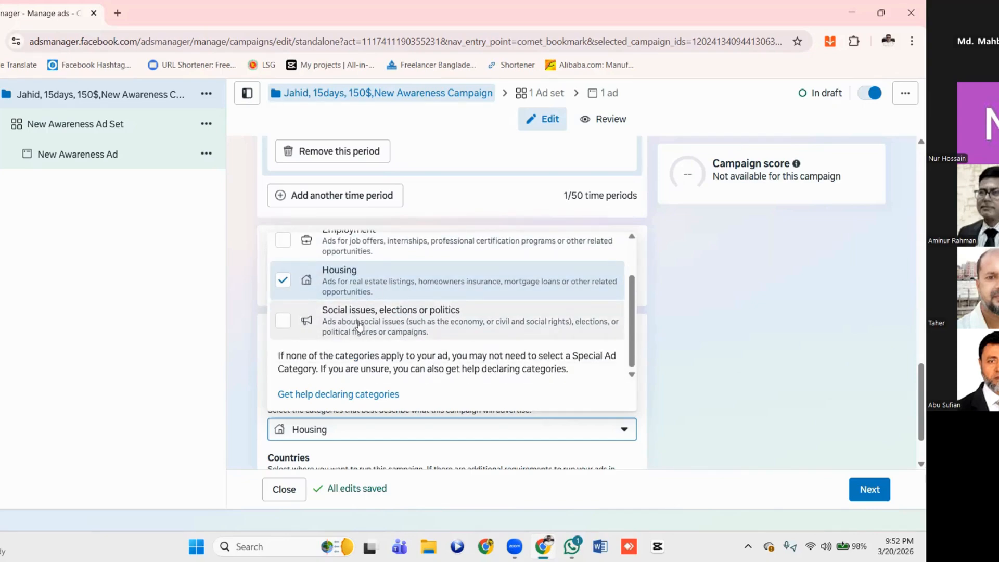
pyautogui.scroll(1, 359, 325)
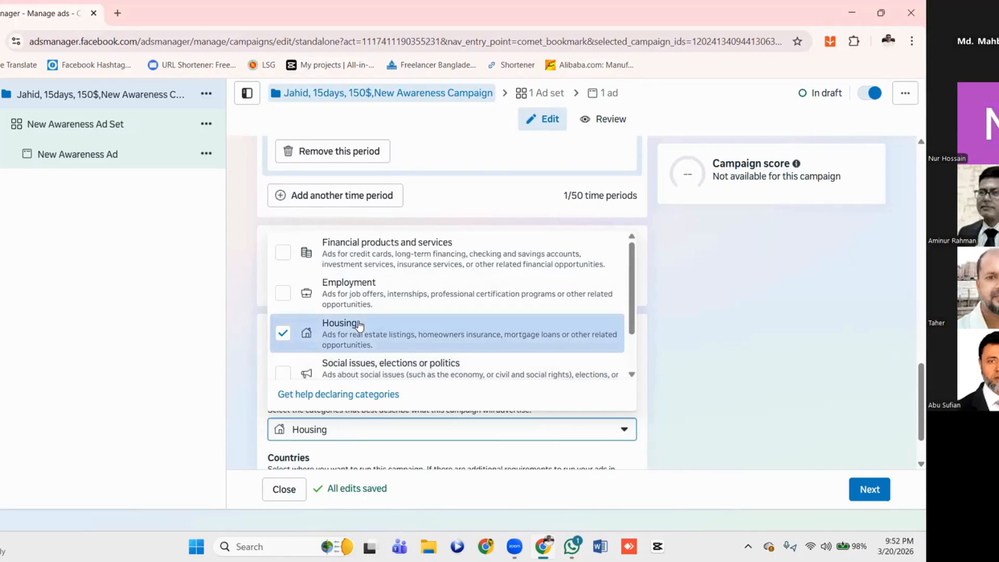
pyautogui.click(283, 341)
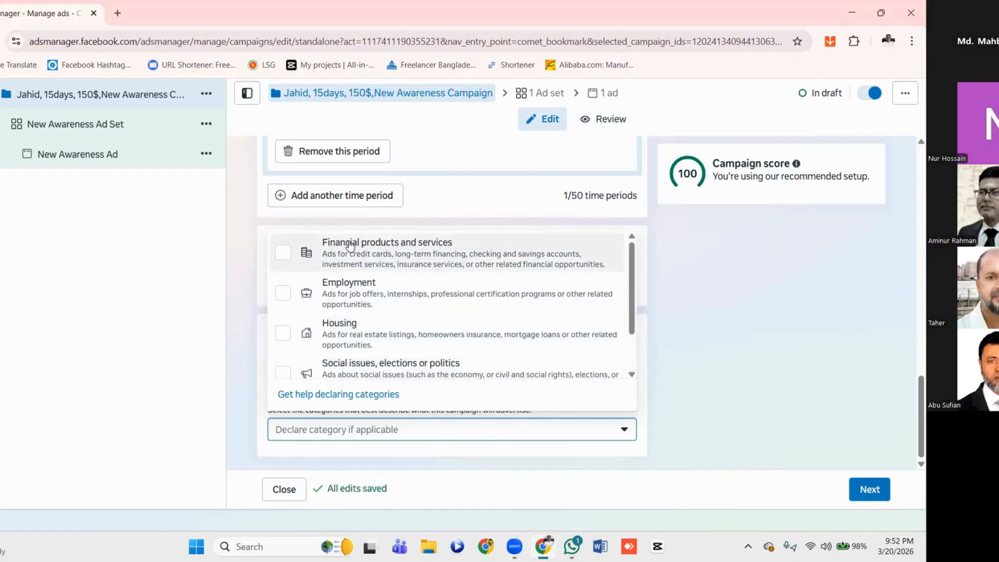
pyautogui.scroll(-2, 536, 269)
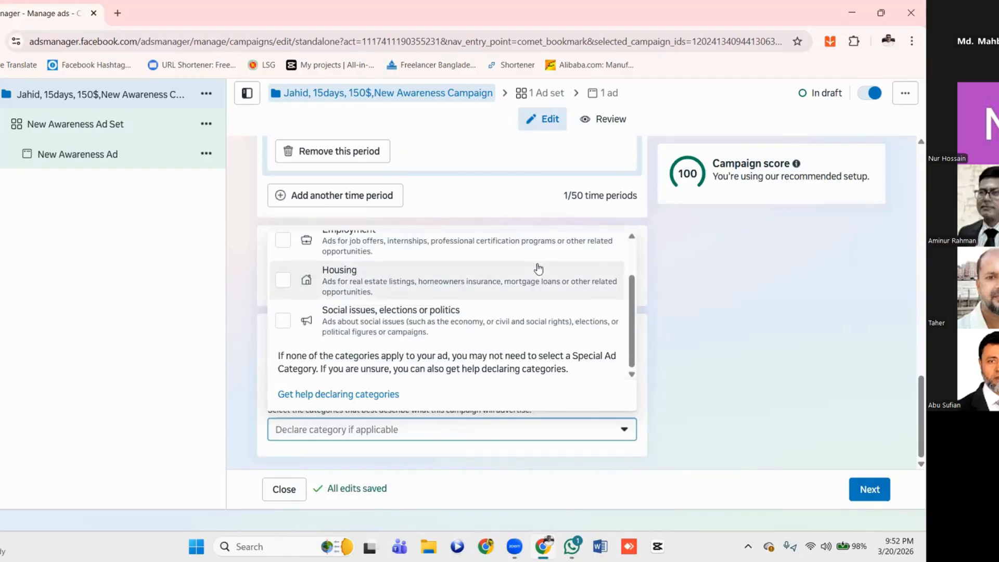
pyautogui.click(625, 431)
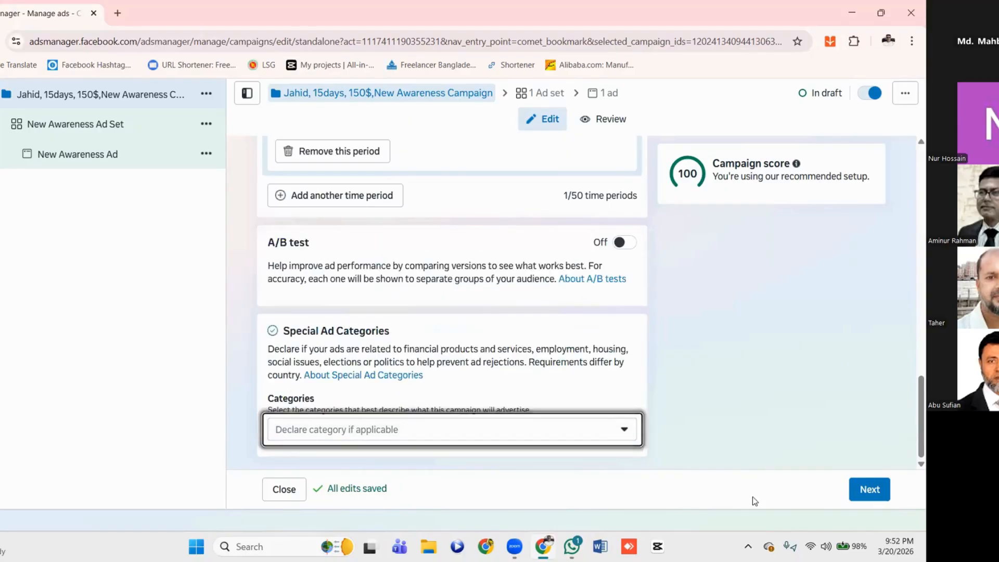
# Proceed to the New Awareness Ad Set settings and review the available performance goal options
pyautogui.click(864, 492)
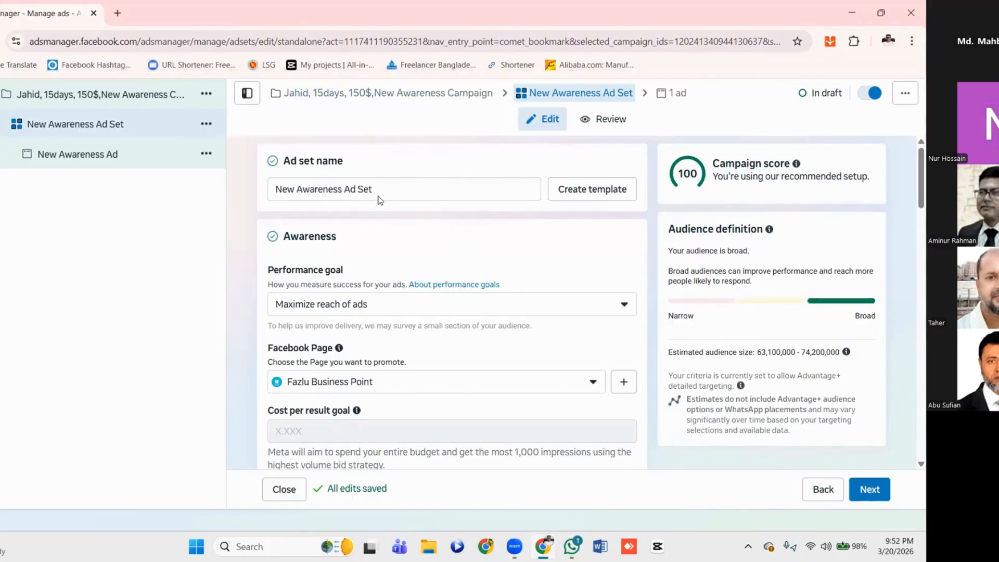
pyautogui.scroll(-1, 424, 194)
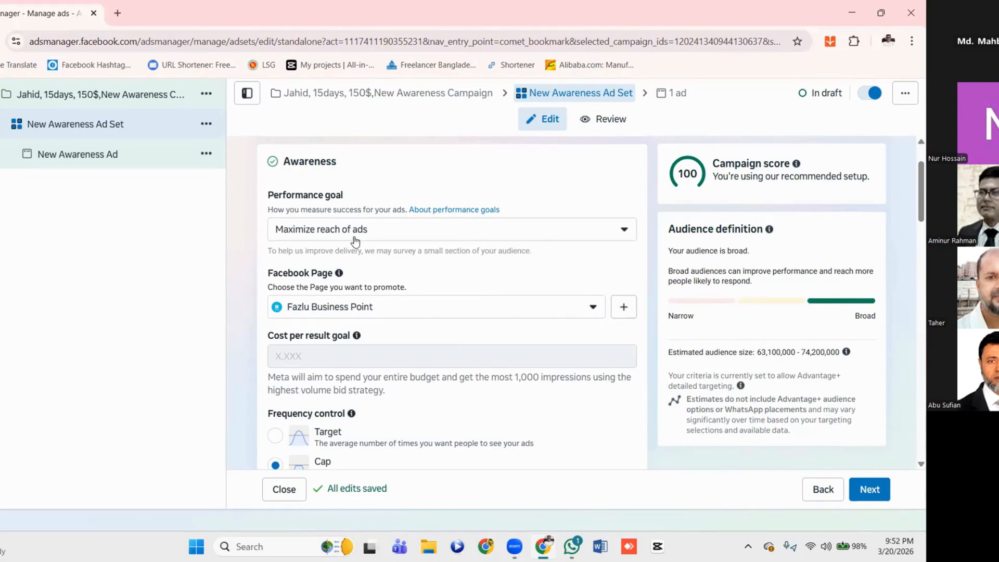
pyautogui.click(624, 235)
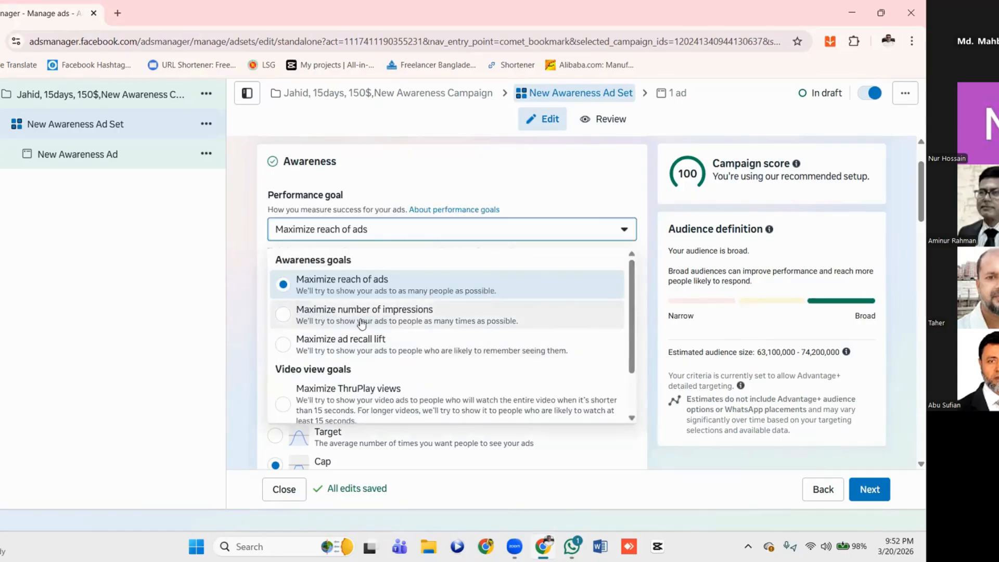
pyautogui.scroll(-1, 416, 321)
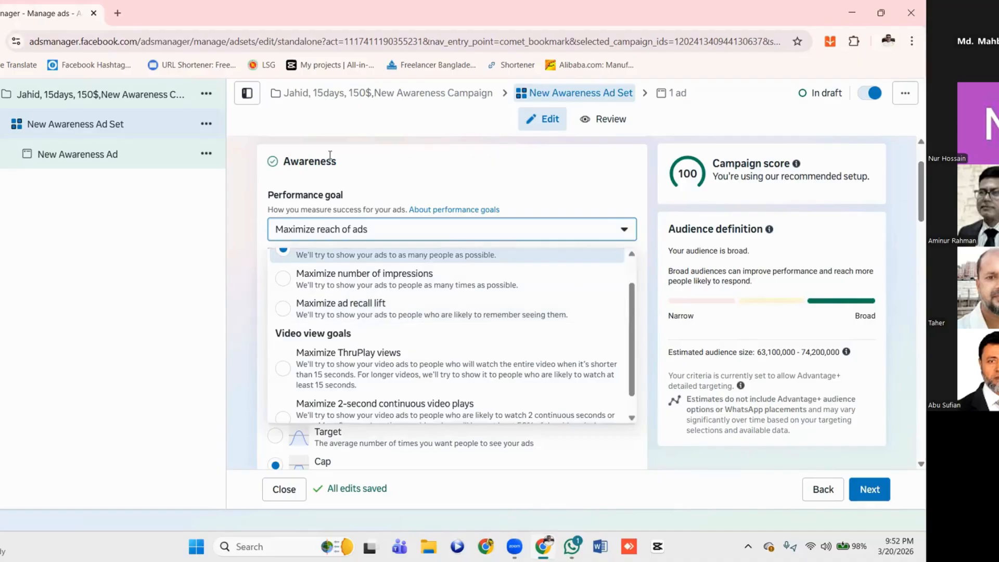
# Open Facebook in a new browser tab and launch Ads Manager from there
pyautogui.click(117, 13)
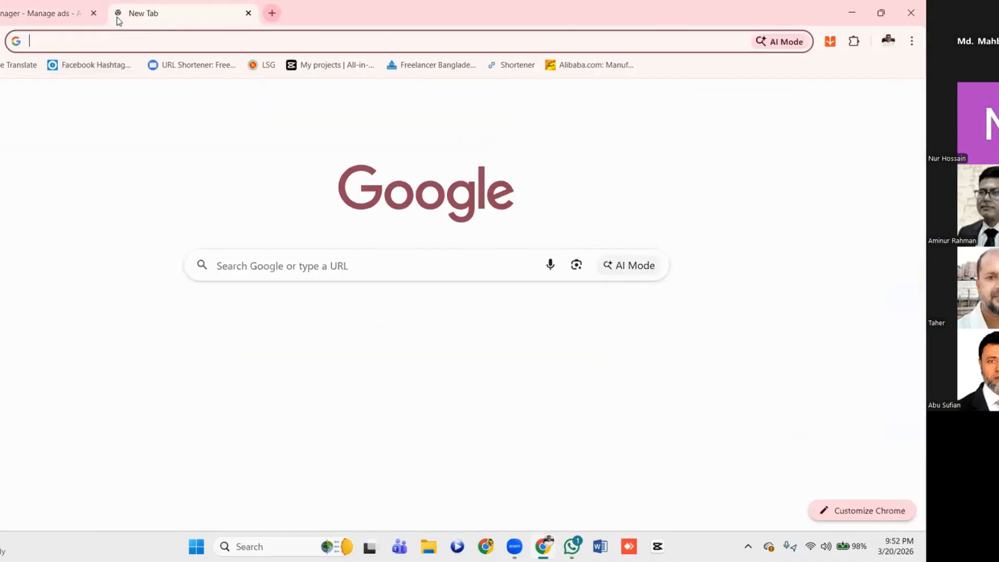
pyautogui.click(244, 329)
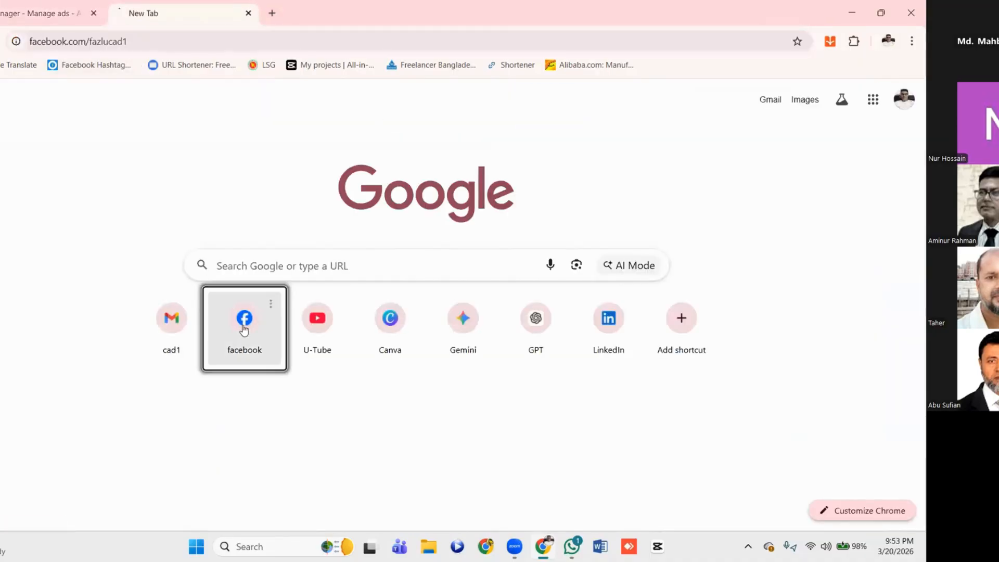
pyautogui.scroll(-4, 796, 109)
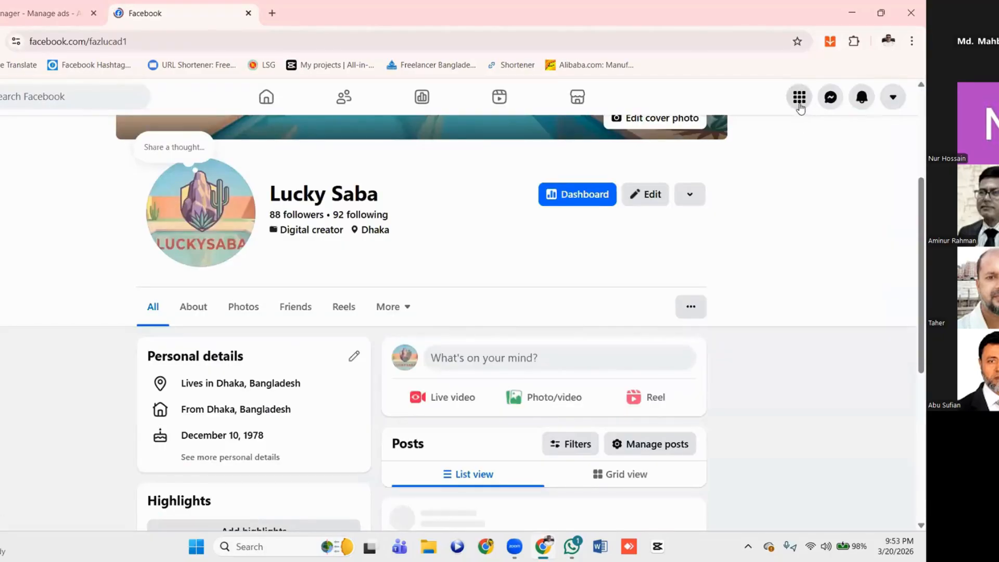
pyautogui.click(800, 107)
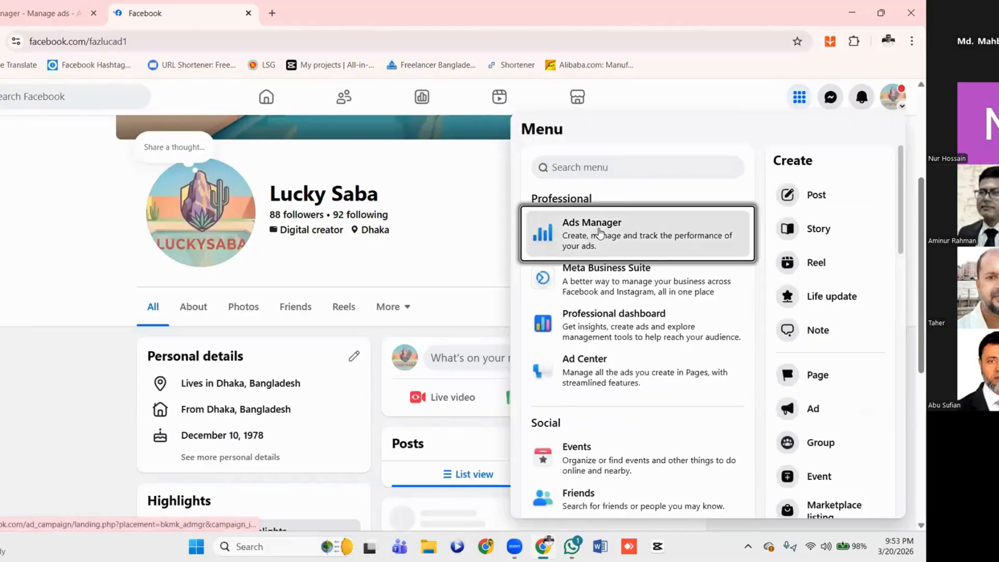
pyautogui.click(602, 231)
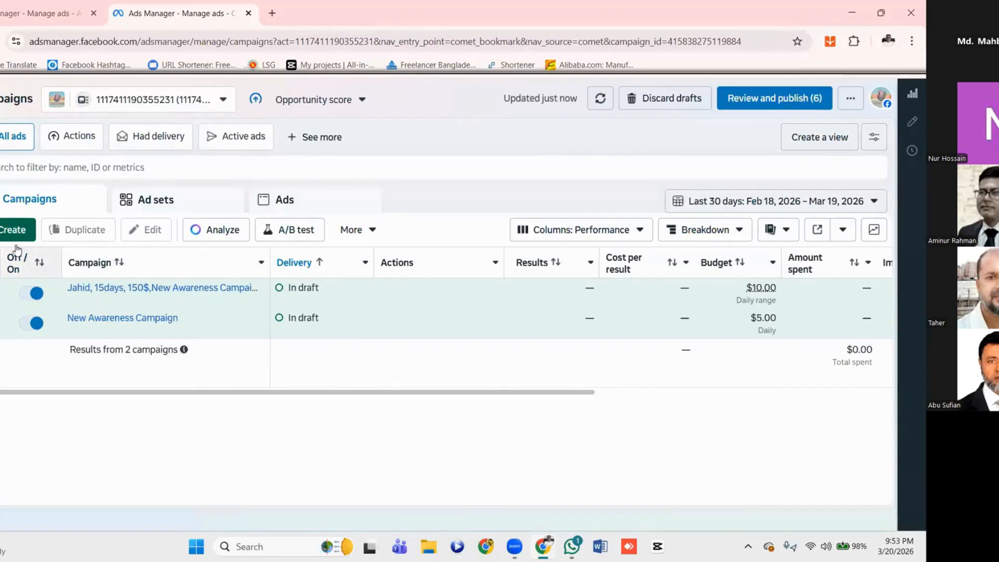
# Start creating another campaign, select the Awareness objective, and examine what it is good for
pyautogui.click(10, 230)
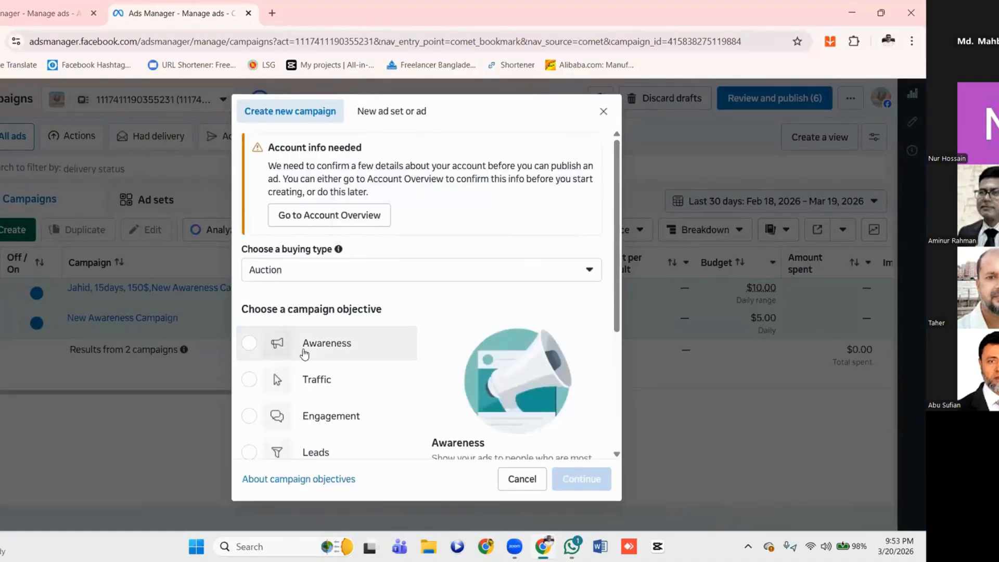
pyautogui.scroll(-3, 304, 351)
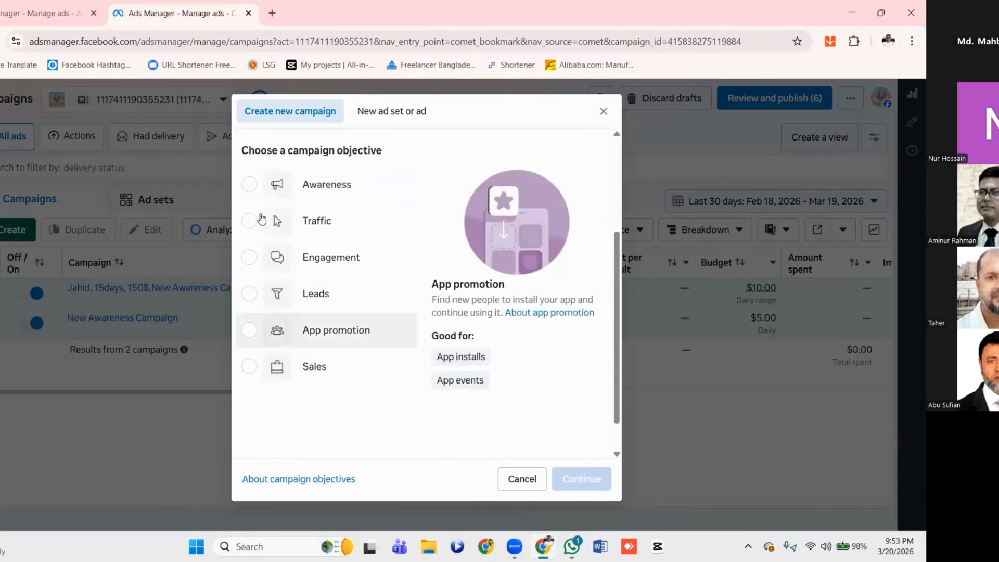
pyautogui.click(250, 185)
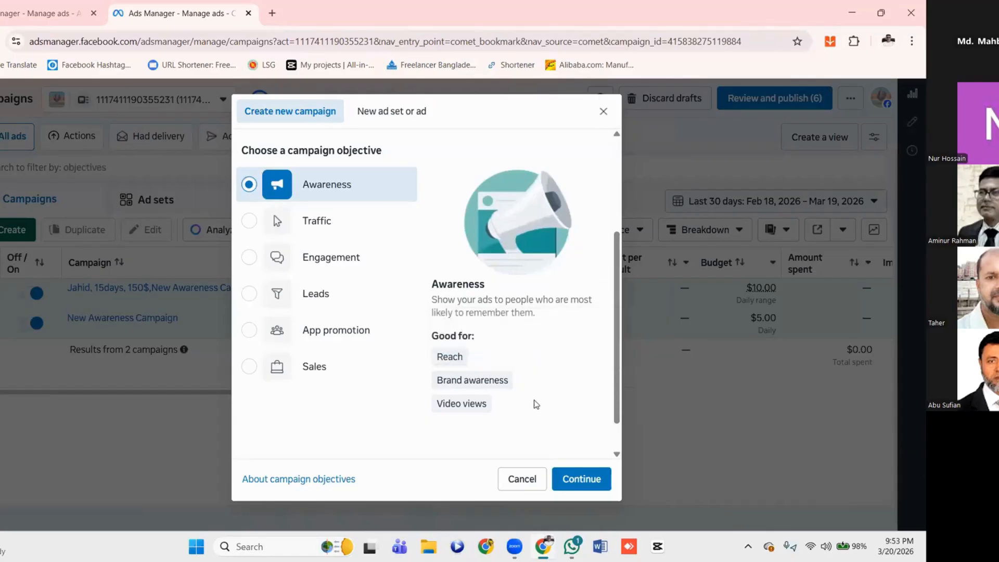
pyautogui.moveTo(498, 379)
pyautogui.moveTo(466, 413)
# Return to the ad set being edited and compare its awareness and video view performance goals
pyautogui.click(49, 19)
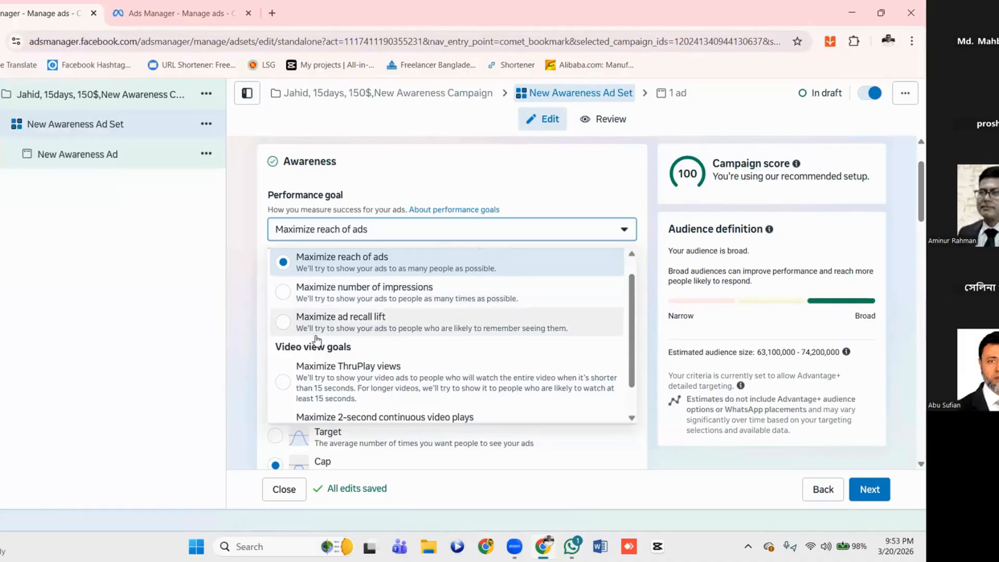
pyautogui.scroll(-1, 356, 356)
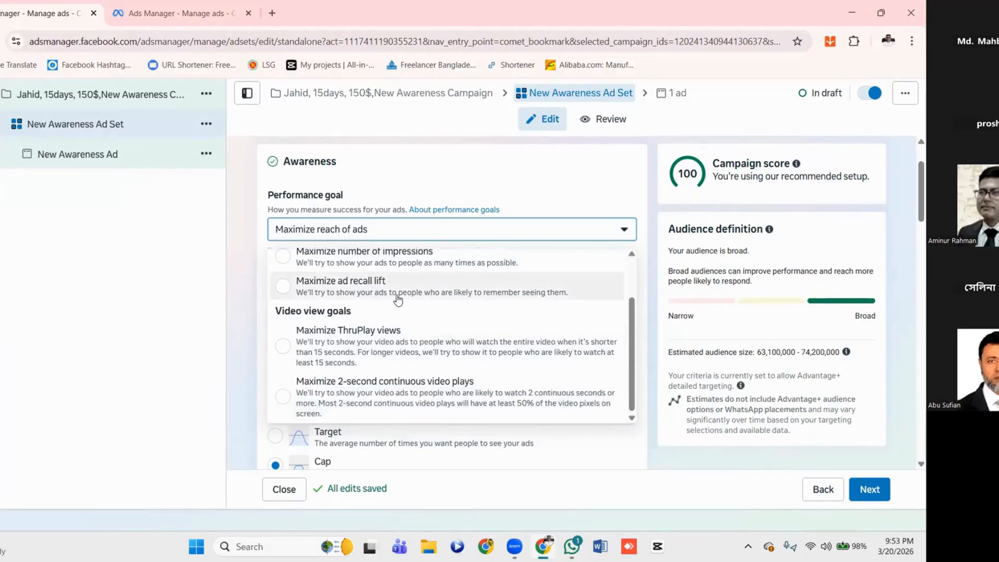
pyautogui.scroll(2, 343, 297)
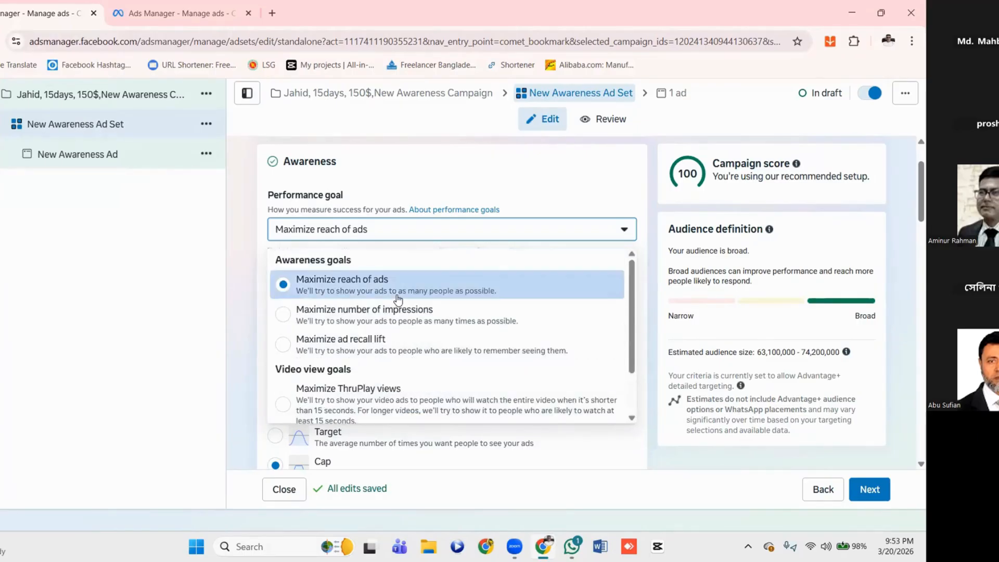
# Keep Maximize reach of ads as the performance goal and browse the Facebook Pages available to promote, leaving Fazlu Business Point selected
pyautogui.click(442, 231)
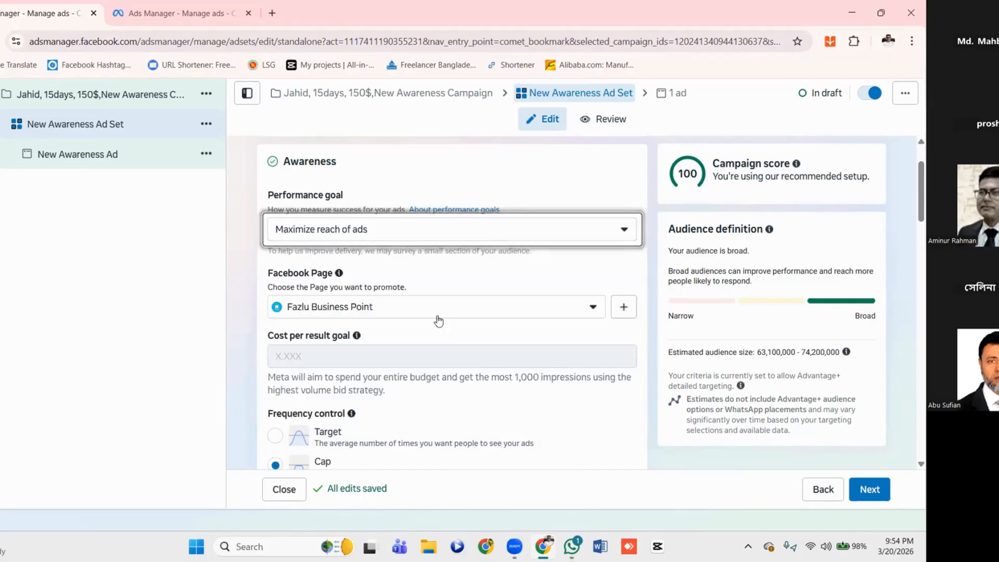
pyautogui.scroll(-1, 441, 320)
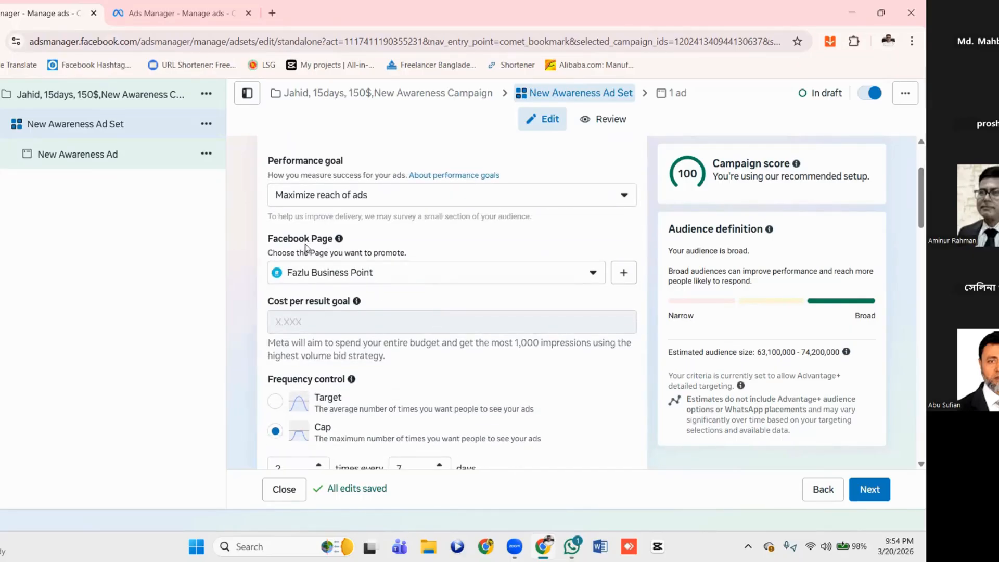
pyautogui.click(594, 274)
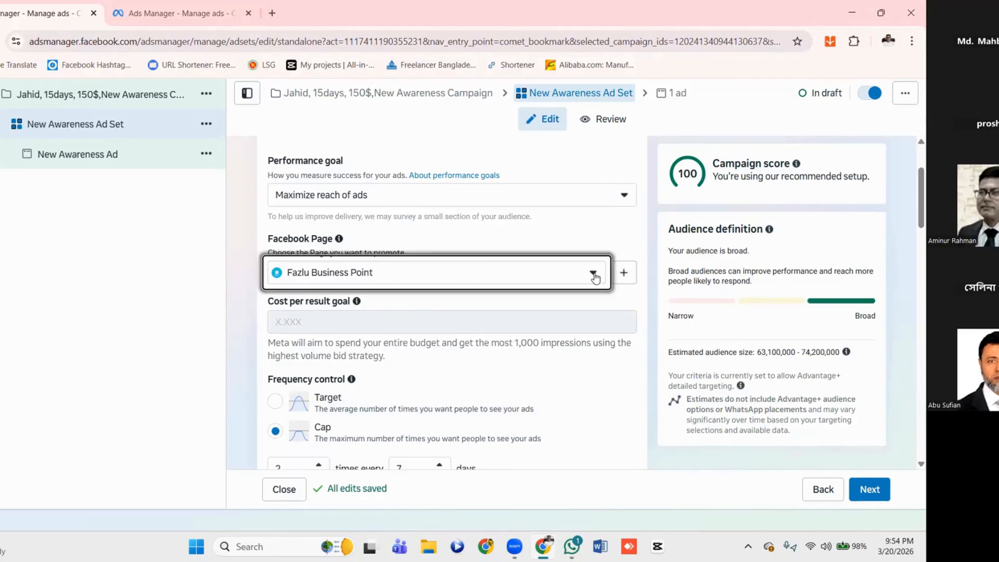
pyautogui.scroll(-2, 432, 364)
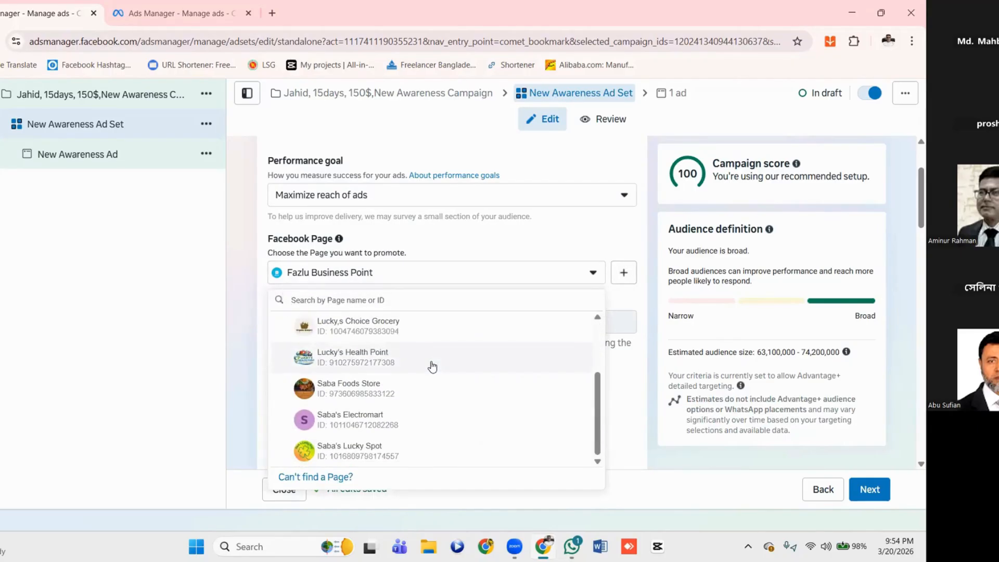
pyautogui.scroll(3, 432, 367)
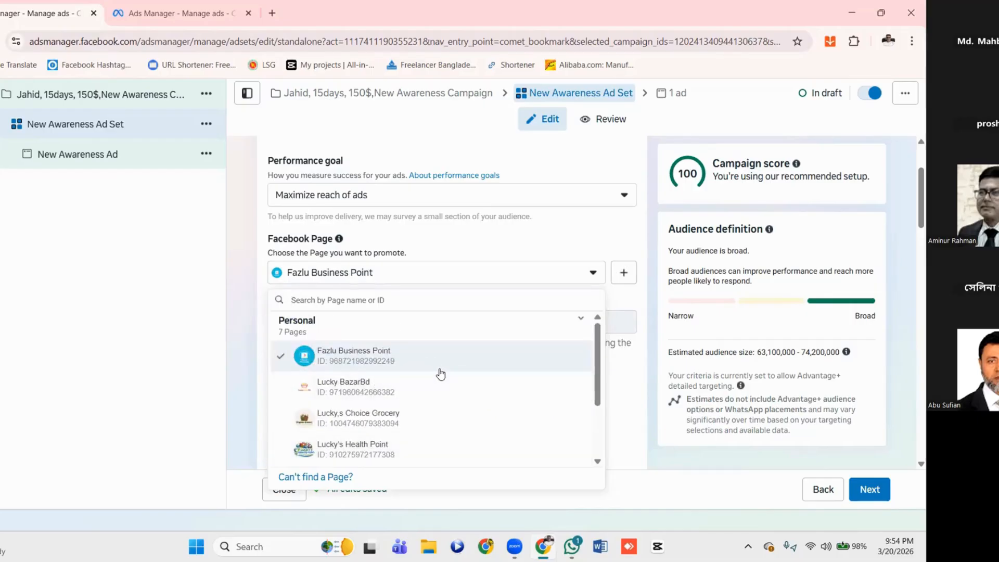
pyautogui.click(407, 280)
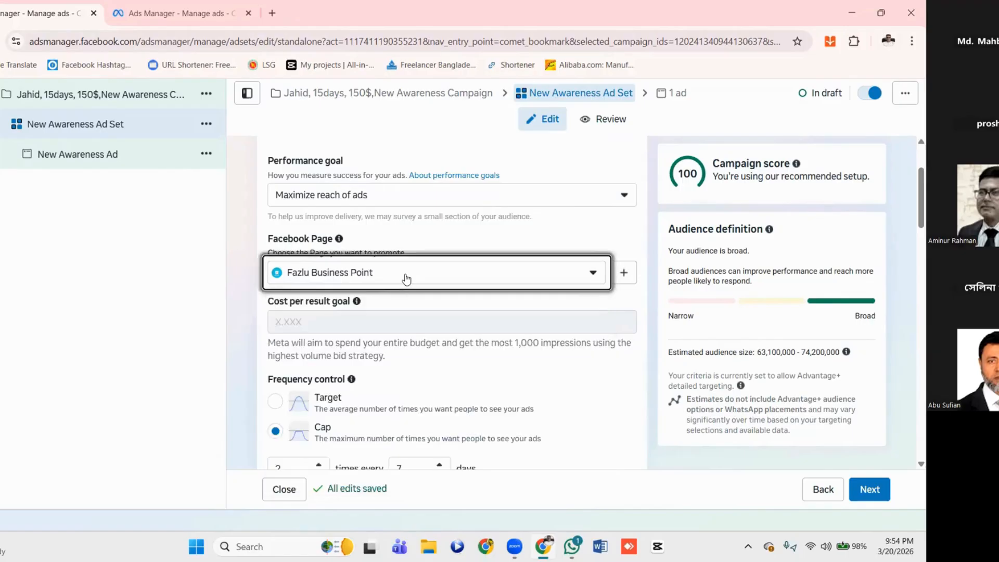
# Check what the ad set's cost per result goal requires before it can be used
pyautogui.moveTo(348, 321)
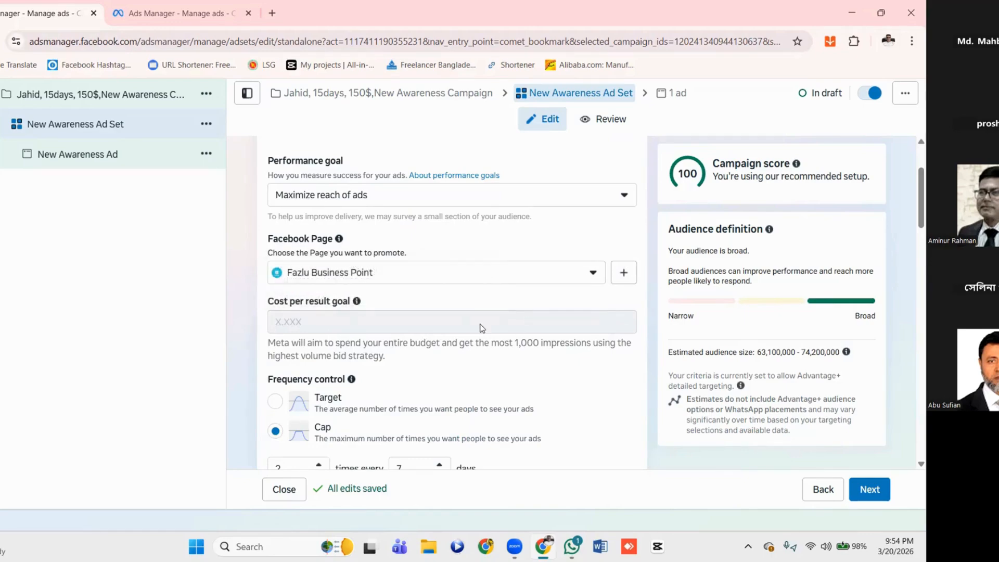
pyautogui.scroll(-1, 479, 323)
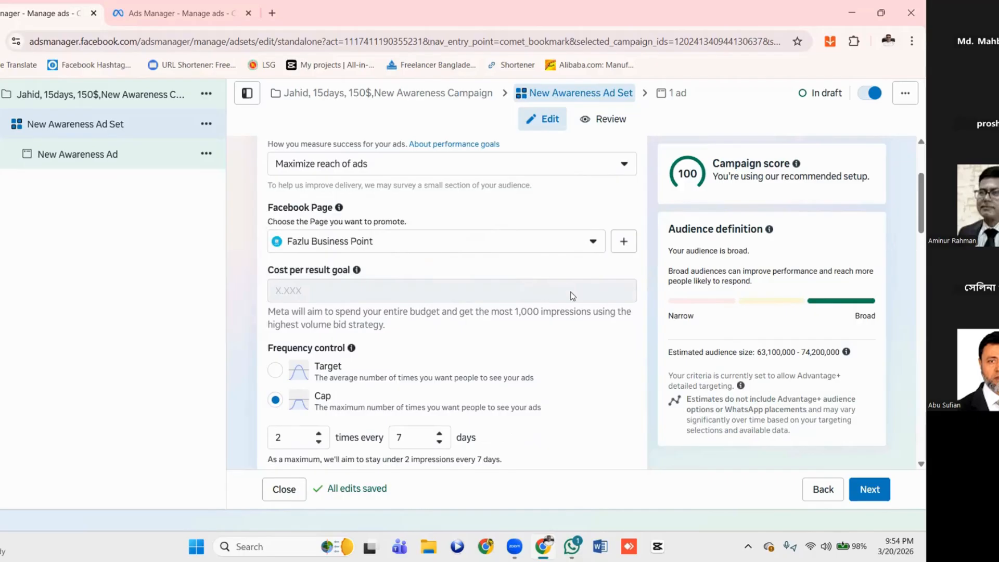
pyautogui.moveTo(571, 295)
pyautogui.moveTo(316, 299)
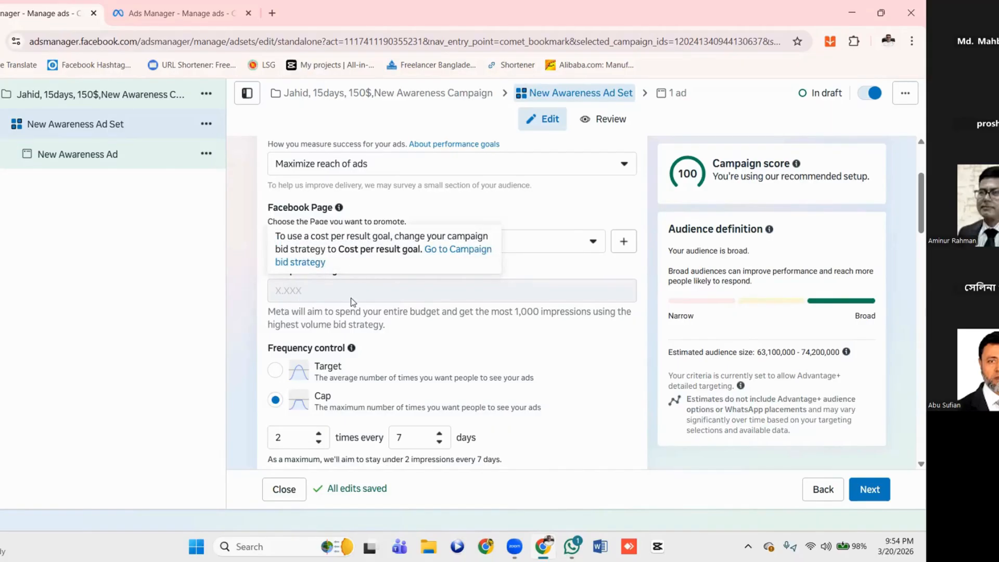
pyautogui.scroll(-1, 350, 302)
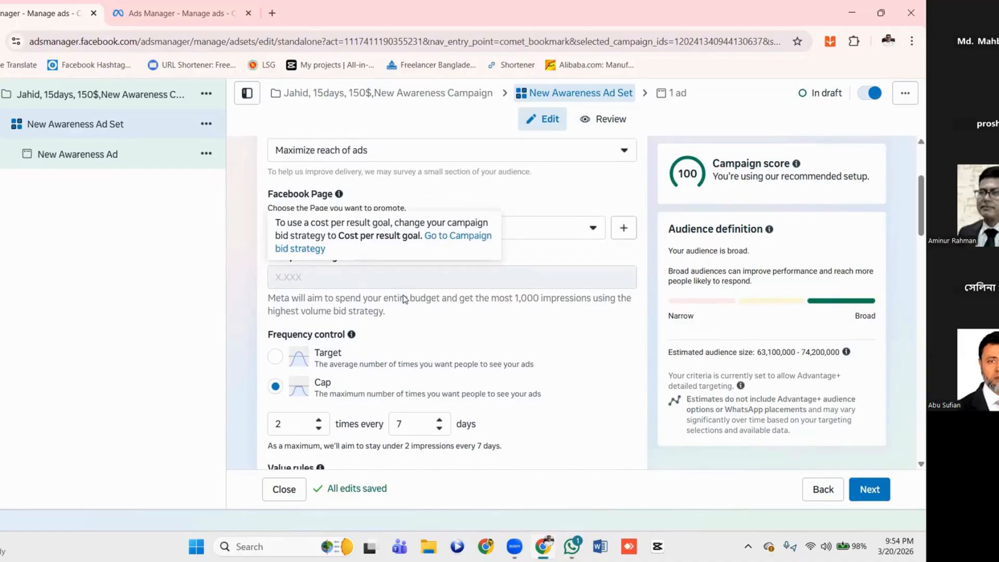
# Change the ad set's frequency control to Target and accept the resulting campaign budget change
pyautogui.scroll(-3, 363, 275)
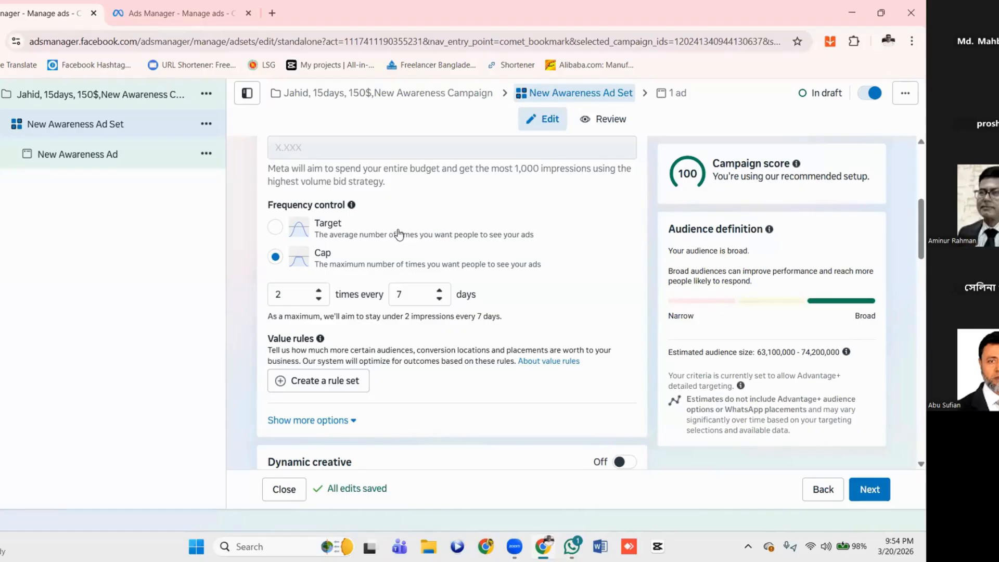
pyautogui.click(279, 231)
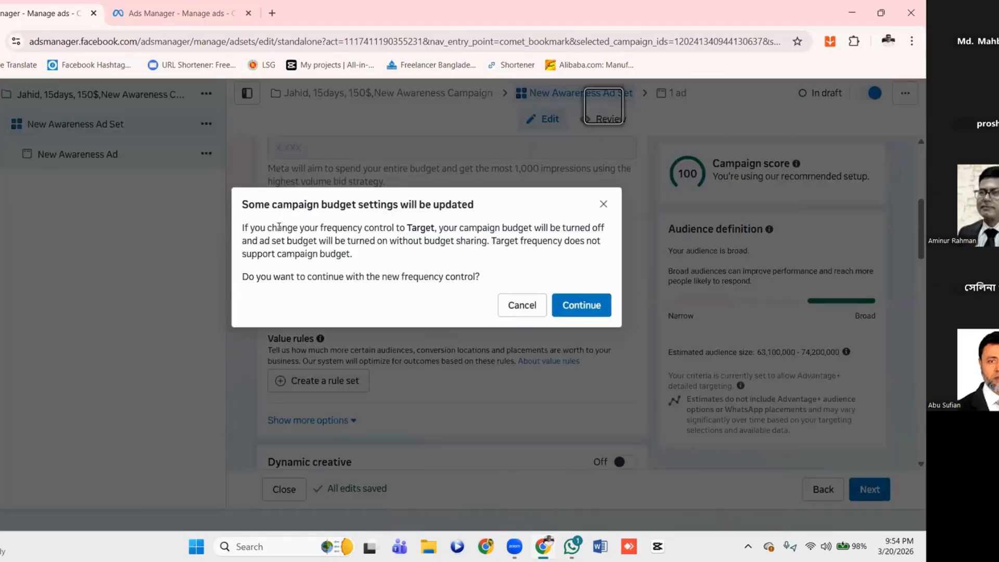
pyautogui.click(586, 306)
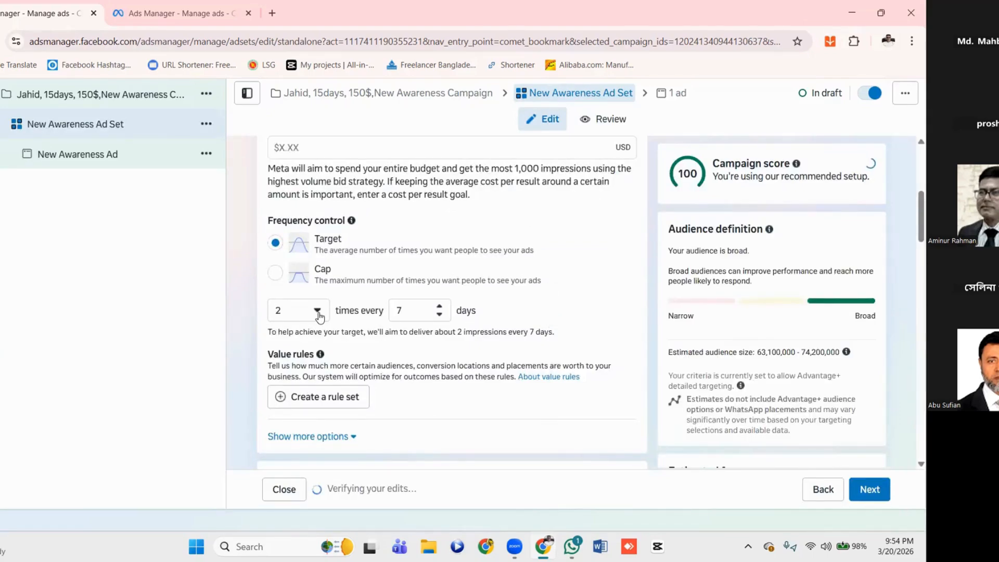
# Shorten the target frequency interval to 3 days and check the impression counts offered for it
pyautogui.click(317, 311)
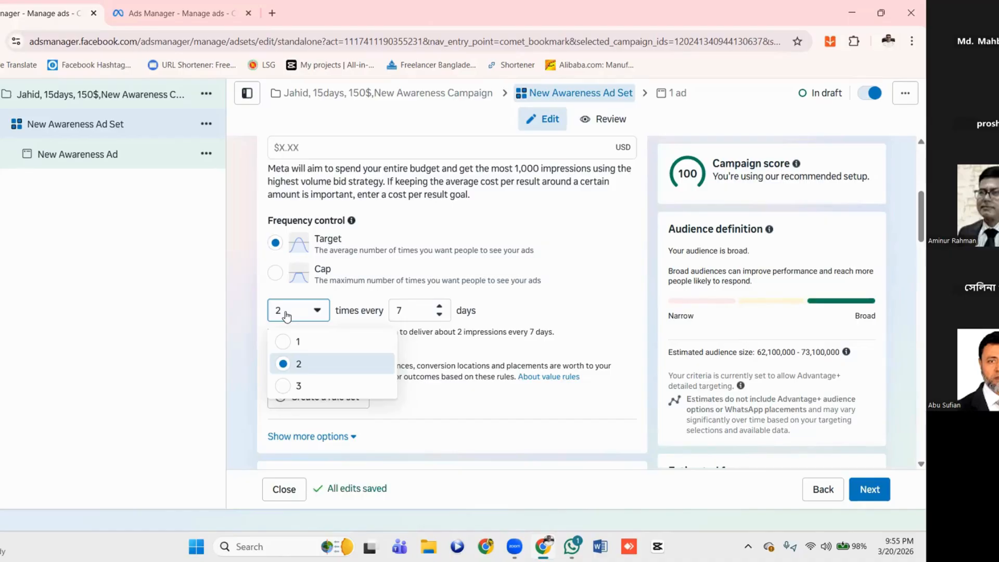
pyautogui.click(438, 316)
pyautogui.click(438, 316)
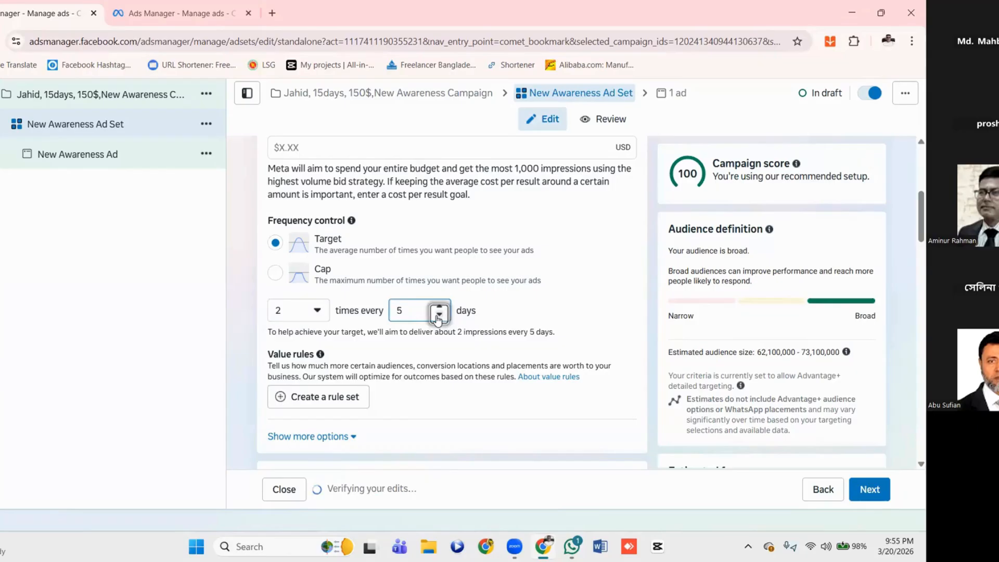
pyautogui.click(438, 316)
pyautogui.click(438, 316)
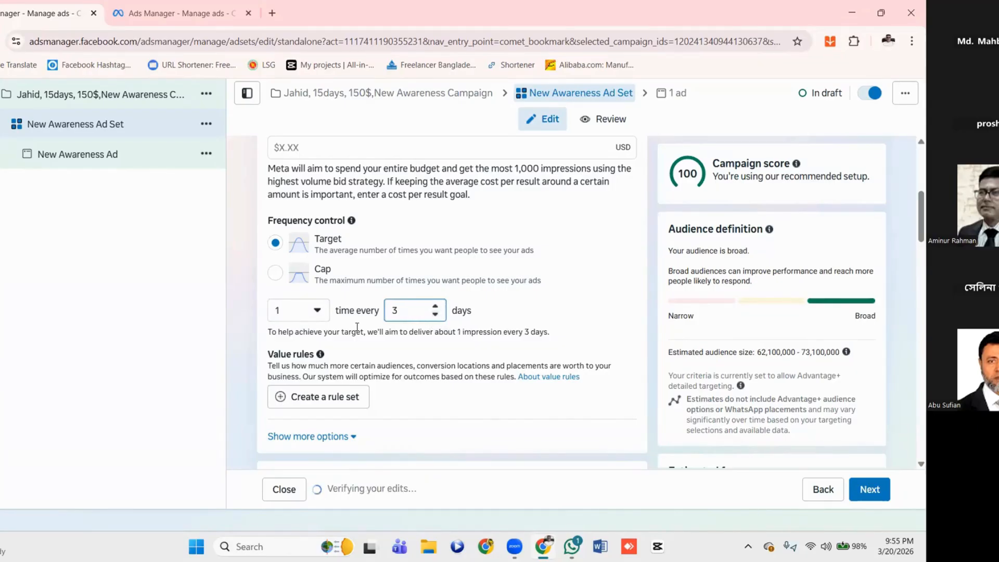
pyautogui.click(318, 313)
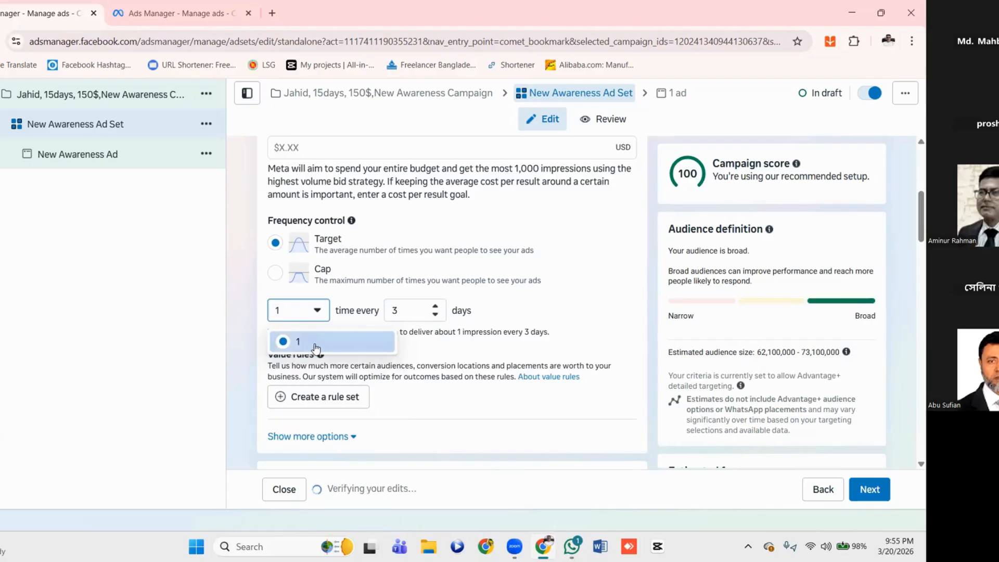
# Raise the target frequency interval to 6 days and review the impression counts offered
pyautogui.click(437, 309)
pyautogui.click(436, 307)
pyautogui.click(436, 307)
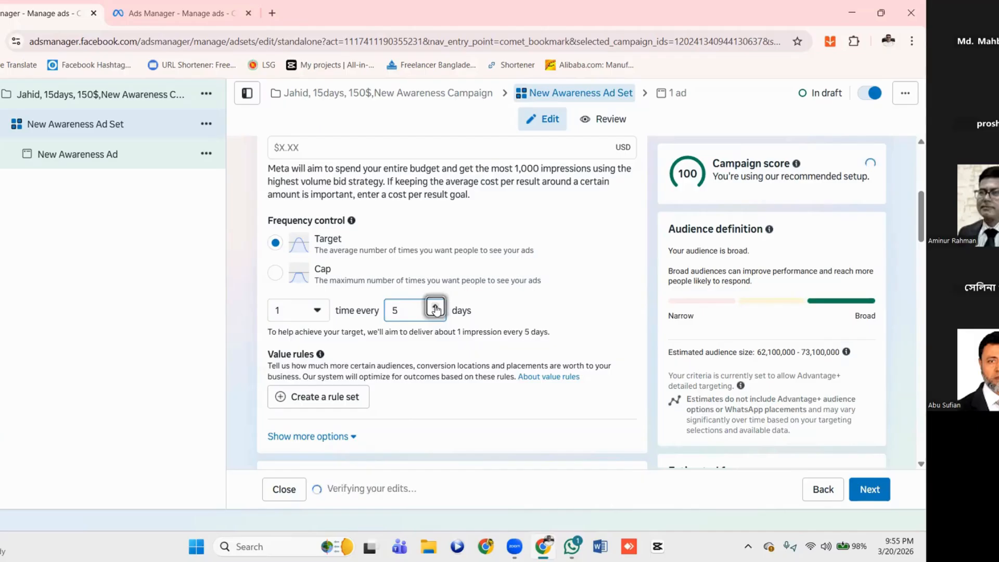
pyautogui.click(436, 307)
pyautogui.click(317, 313)
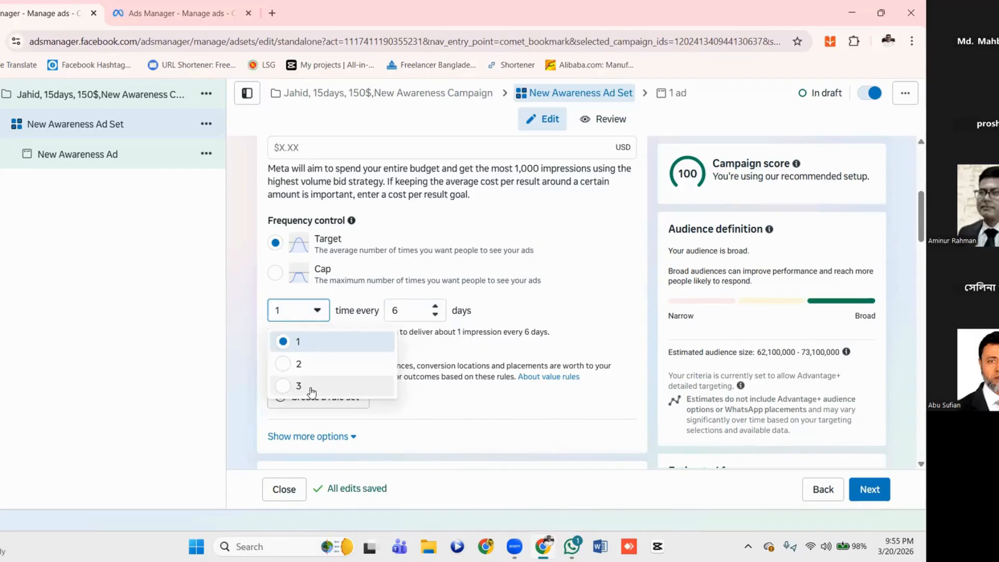
# Try target frequency intervals of 8 days and 2 days, checking the impression counts offered for the shorter one
pyautogui.click(436, 308)
pyautogui.click(435, 307)
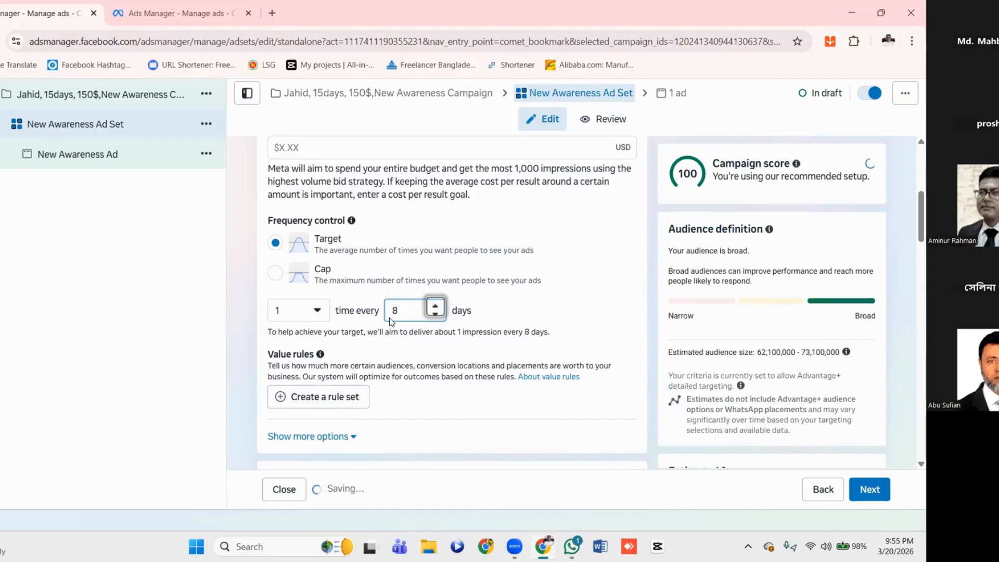
pyautogui.click(436, 316)
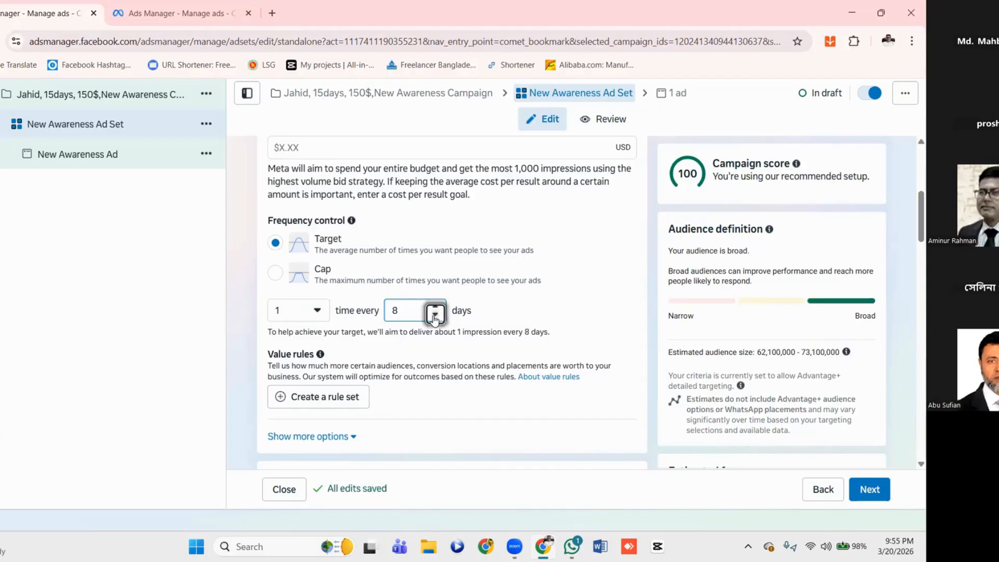
pyautogui.click(435, 316)
pyautogui.click(435, 316)
pyautogui.click(435, 316)
pyautogui.click(435, 316)
pyautogui.click(436, 316)
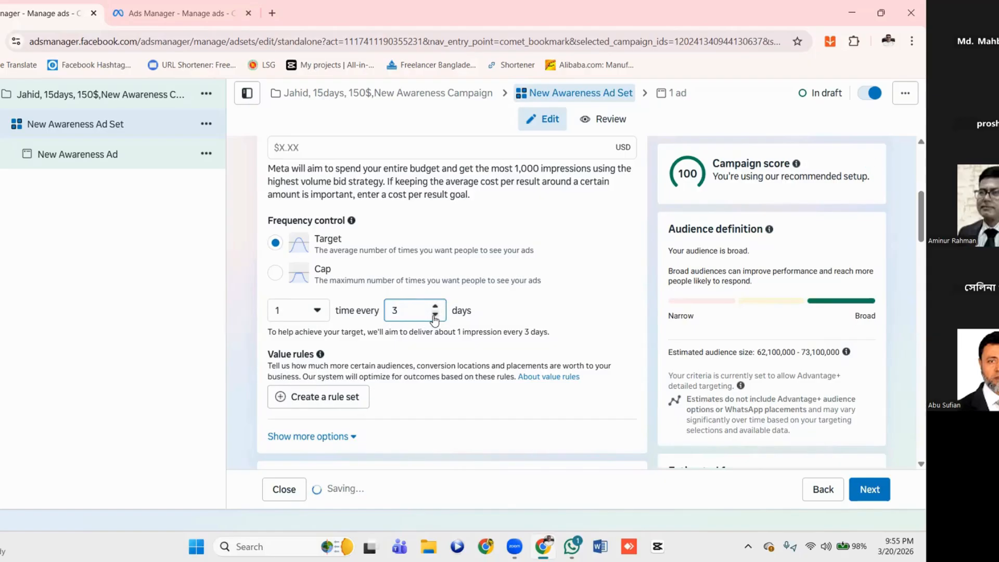
pyautogui.click(316, 316)
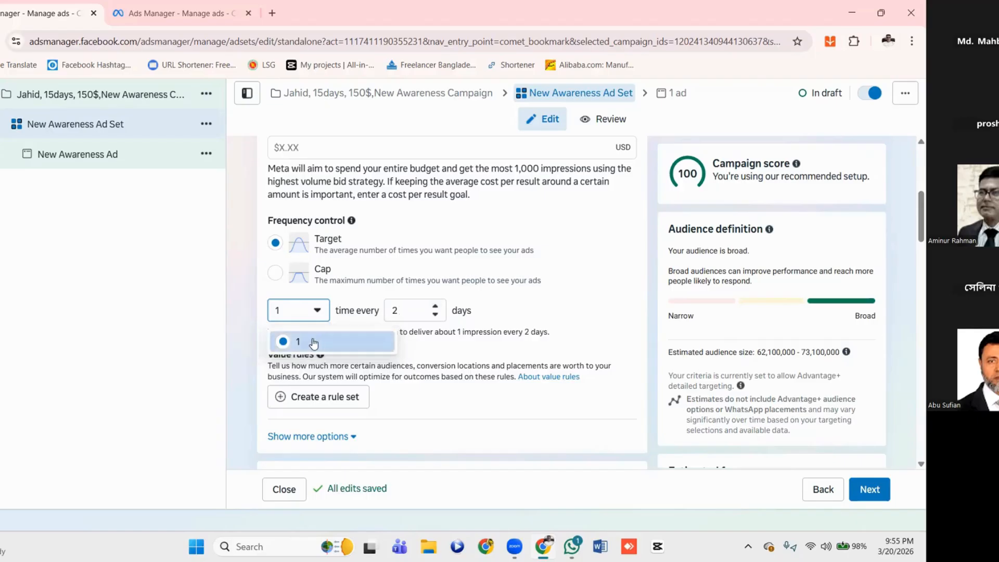
pyautogui.click(434, 316)
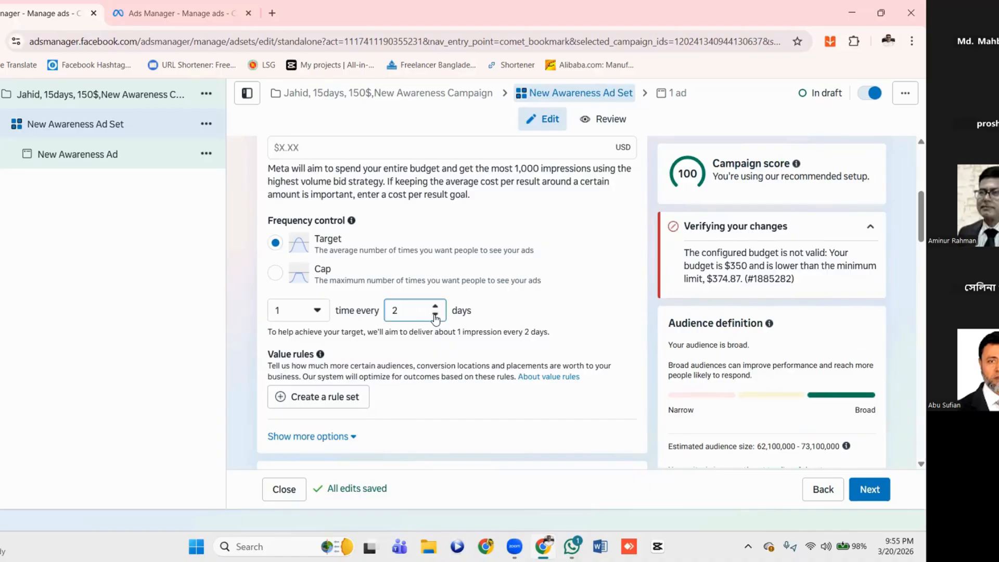
pyautogui.click(316, 313)
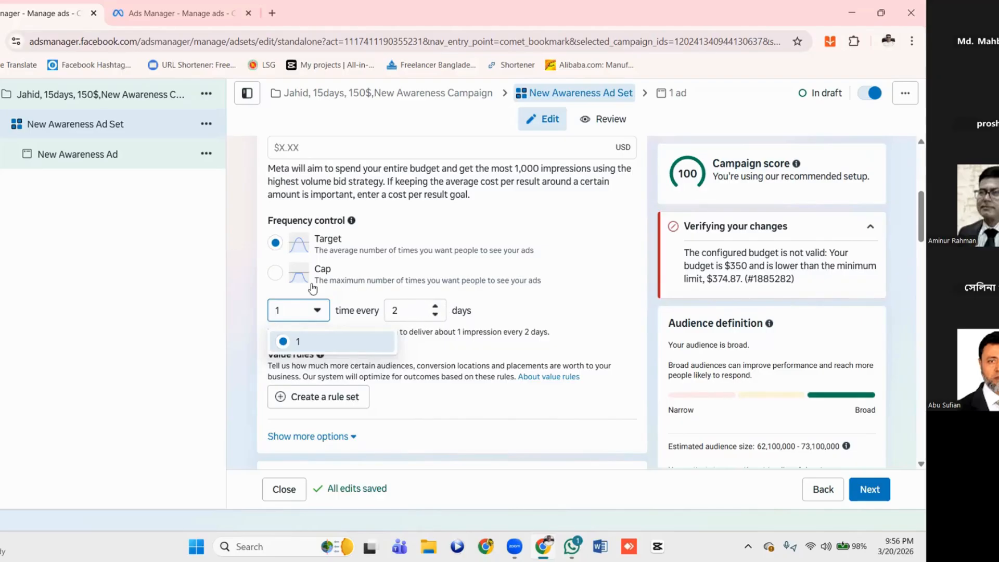
# Switch the frequency control back to Cap and set its interval to 1 day
pyautogui.click(277, 276)
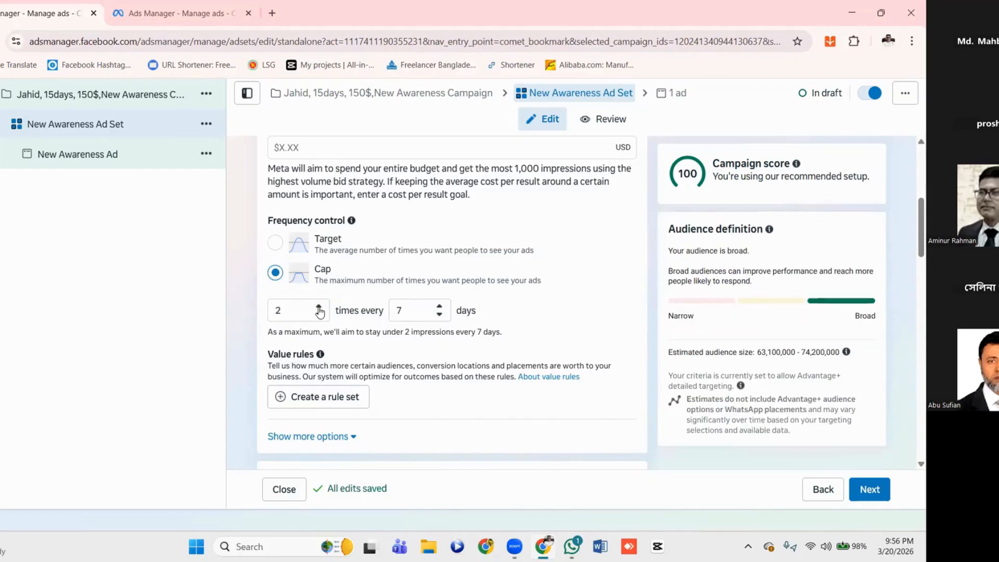
pyautogui.click(440, 316)
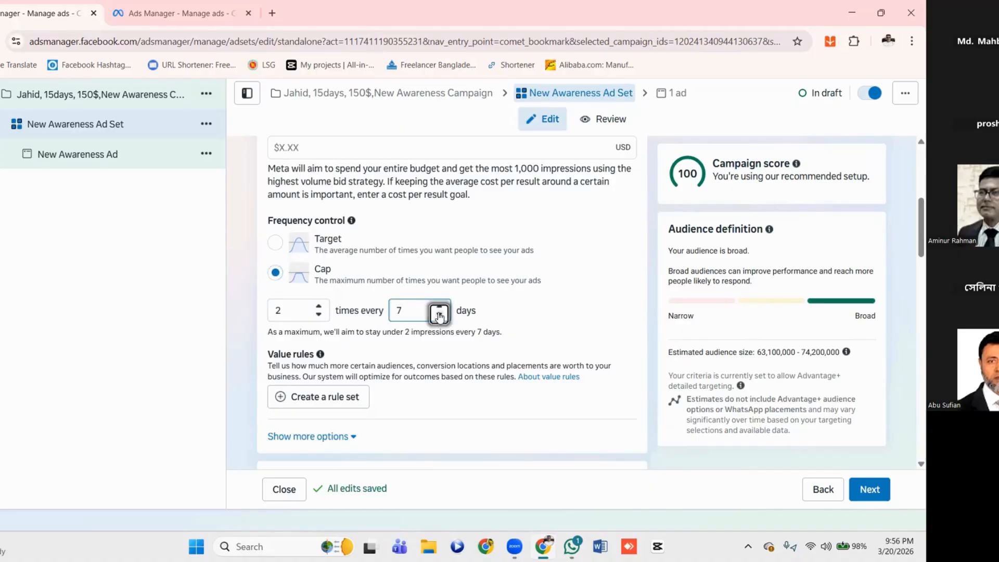
pyautogui.click(440, 316)
pyautogui.click(440, 315)
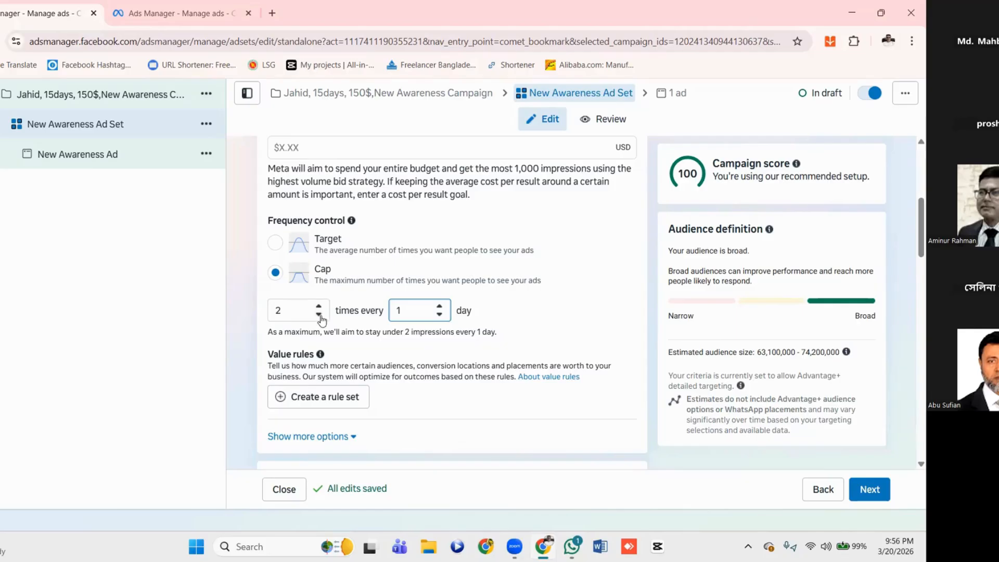
# Try longer intervals for the frequency cap, including 3 days, and return it to 1 day
pyautogui.click(440, 306)
pyautogui.click(440, 307)
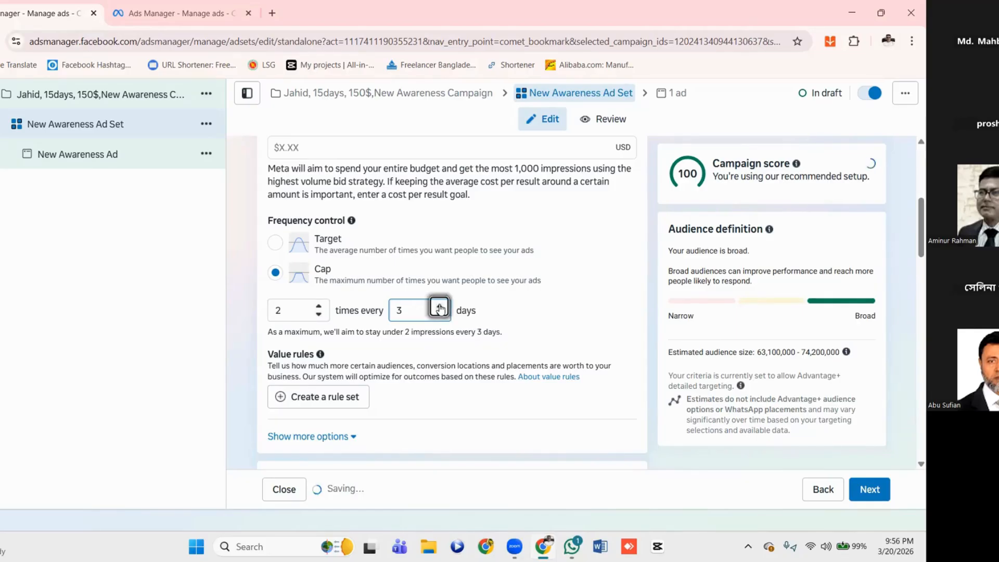
pyautogui.click(440, 307)
pyautogui.click(440, 306)
pyautogui.click(440, 307)
pyautogui.click(440, 306)
pyautogui.click(440, 315)
pyautogui.click(439, 314)
pyautogui.click(439, 315)
pyautogui.click(440, 314)
pyautogui.click(440, 315)
pyautogui.click(440, 314)
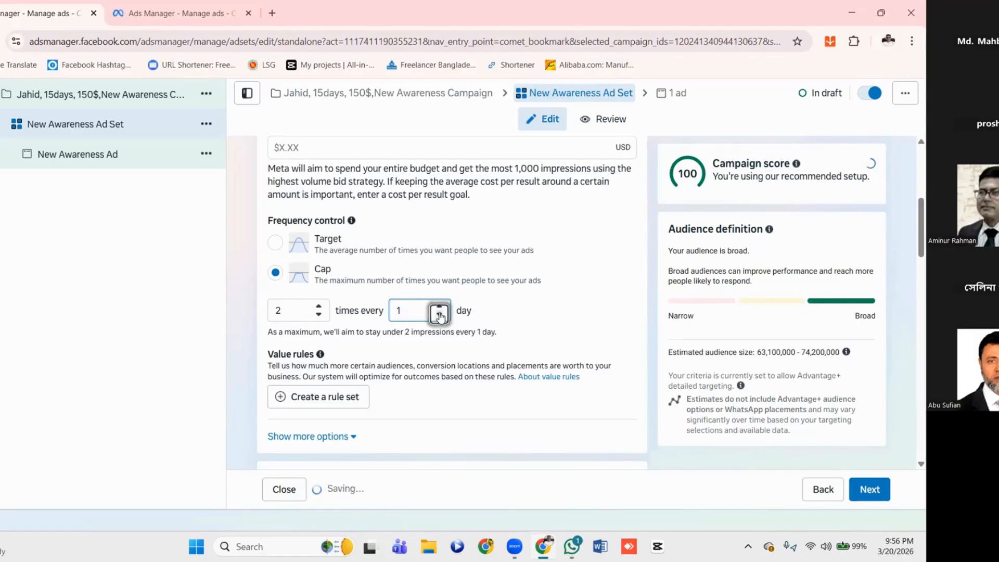
# Set the frequency cap to 15 times every 1 day and continue to the Budget & schedule section
pyautogui.click(320, 307)
pyautogui.click(320, 308)
pyautogui.click(320, 308)
pyautogui.click(320, 308)
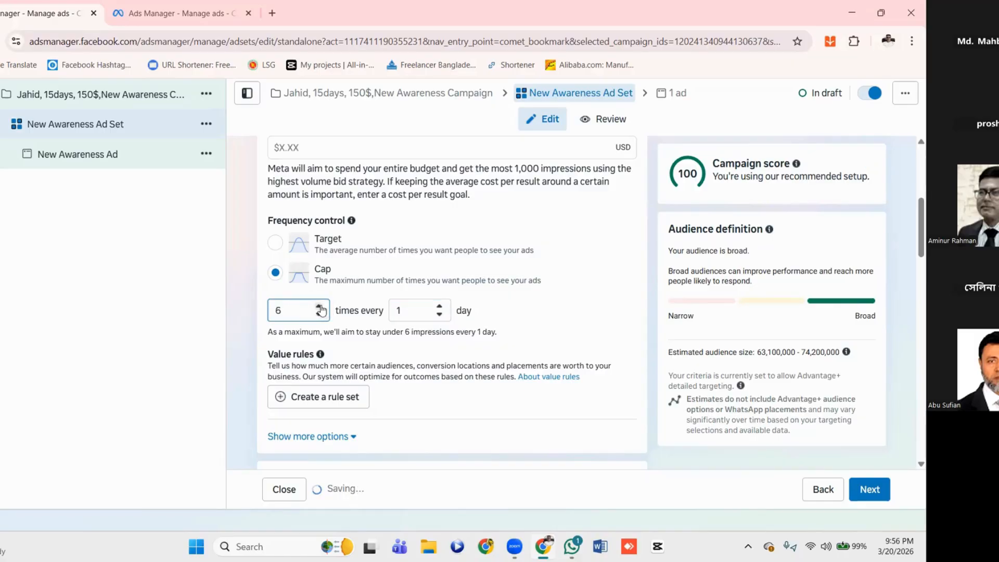
pyautogui.click(320, 308)
pyautogui.click(320, 307)
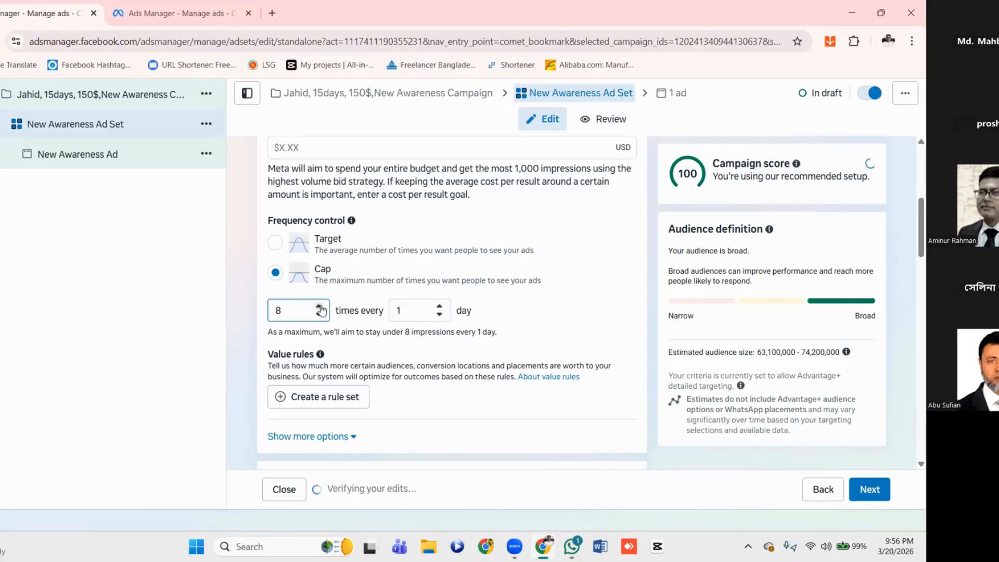
pyautogui.click(320, 307)
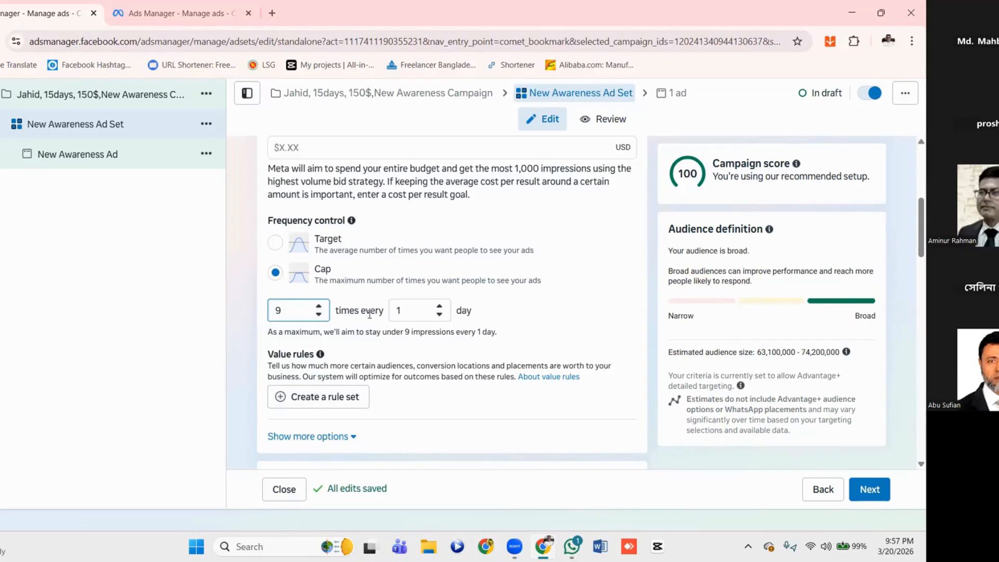
pyautogui.click(318, 307)
pyautogui.click(319, 307)
pyautogui.click(319, 307)
pyautogui.click(320, 307)
pyautogui.click(319, 306)
pyautogui.click(319, 306)
pyautogui.scroll(-3, 378, 268)
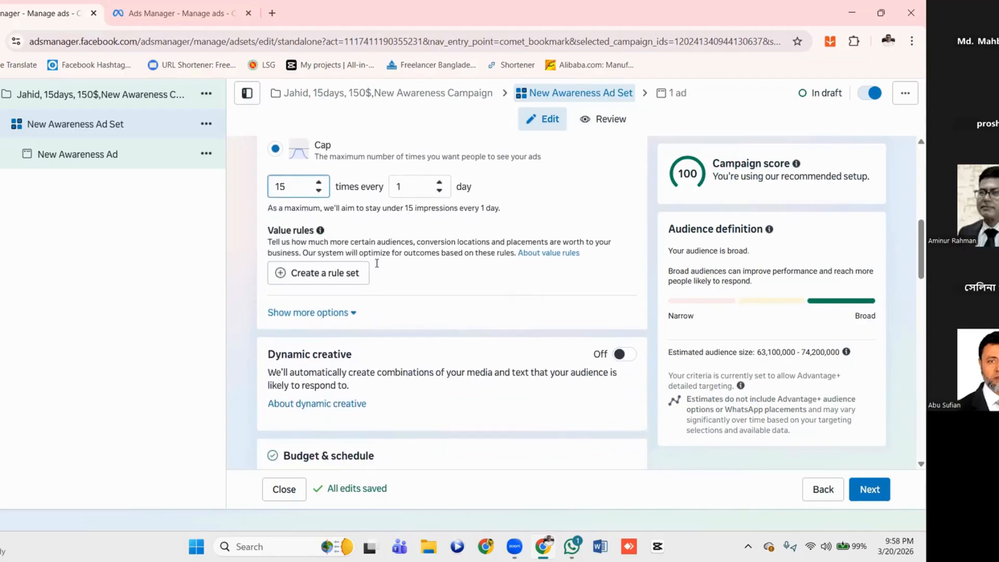
pyautogui.scroll(-1, 378, 268)
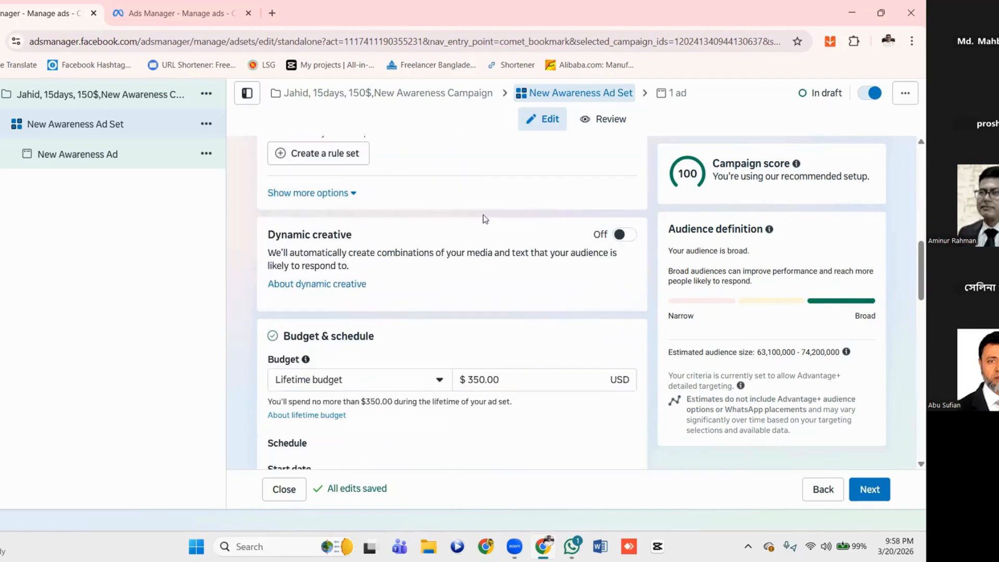
# Show the ad set's additional delivery options, turn on Dynamic creative and accept its explanation
pyautogui.scroll(1, 380, 238)
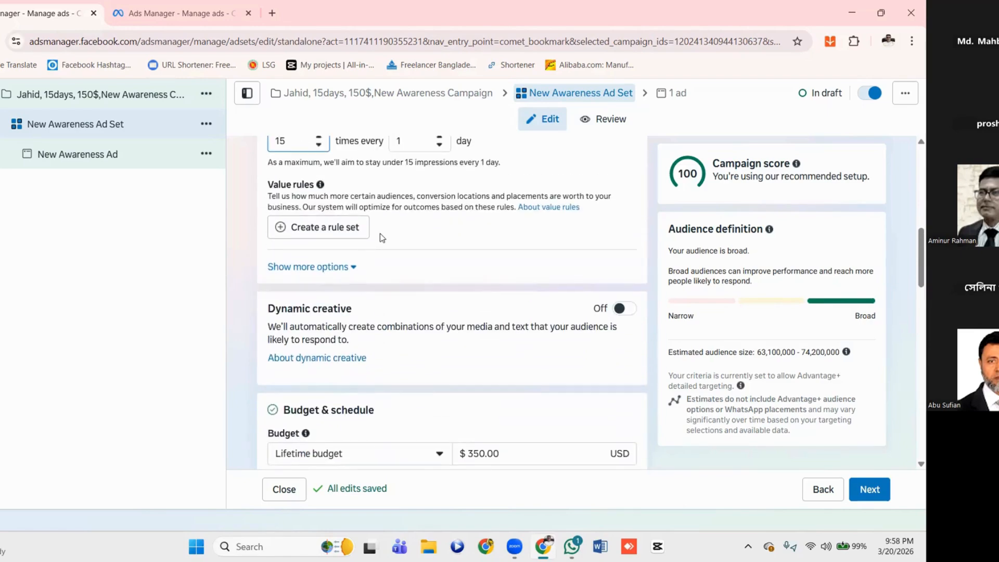
pyautogui.click(336, 267)
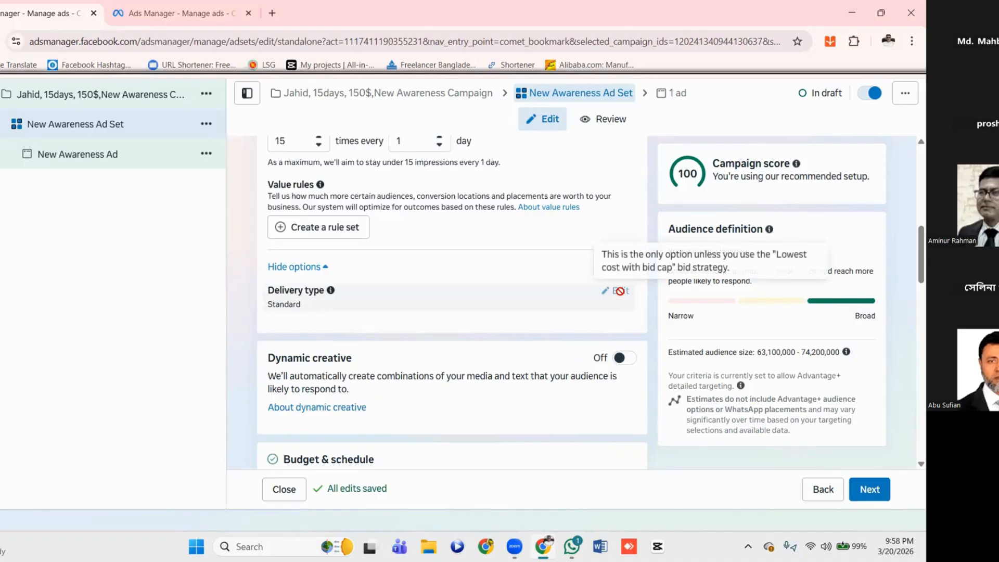
pyautogui.scroll(-2, 385, 359)
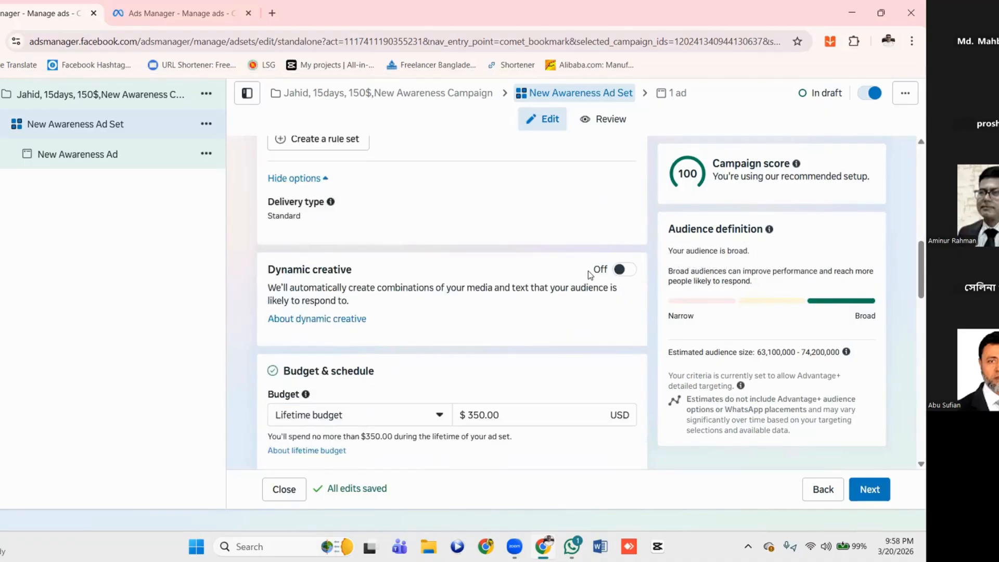
pyautogui.click(624, 269)
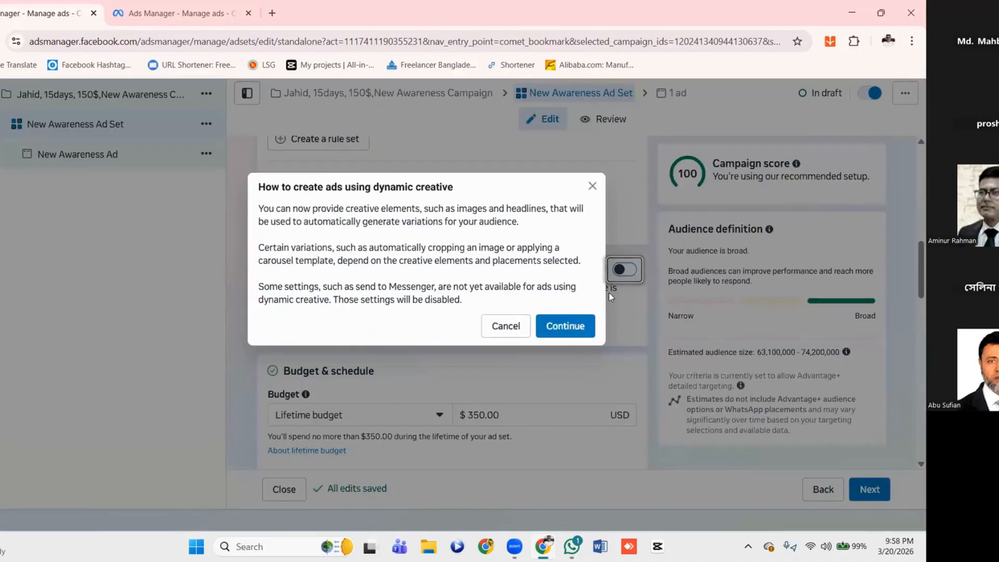
pyautogui.click(559, 333)
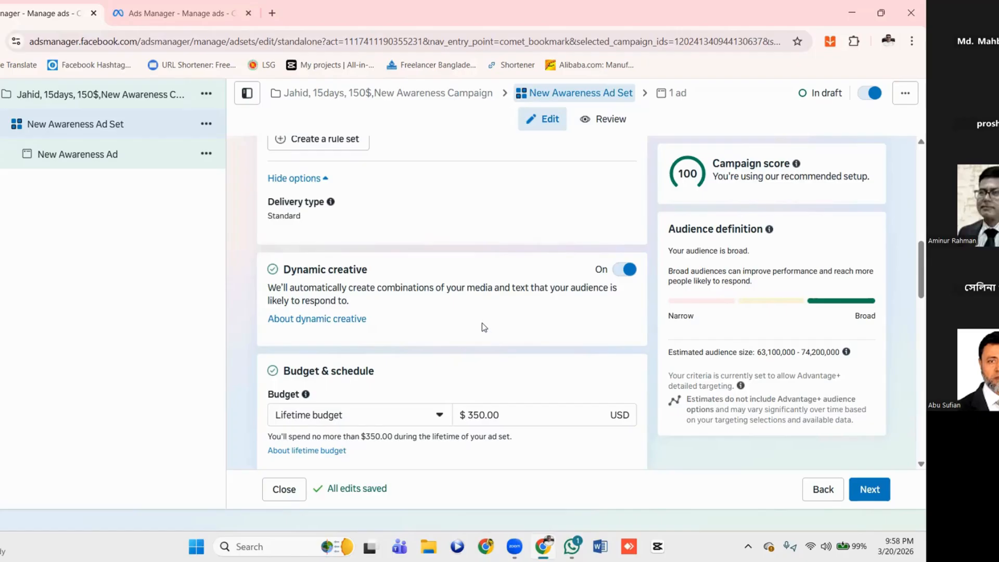
# Switch the ad set's budget to Daily budget and set it to $10.00
pyautogui.scroll(-3, 484, 327)
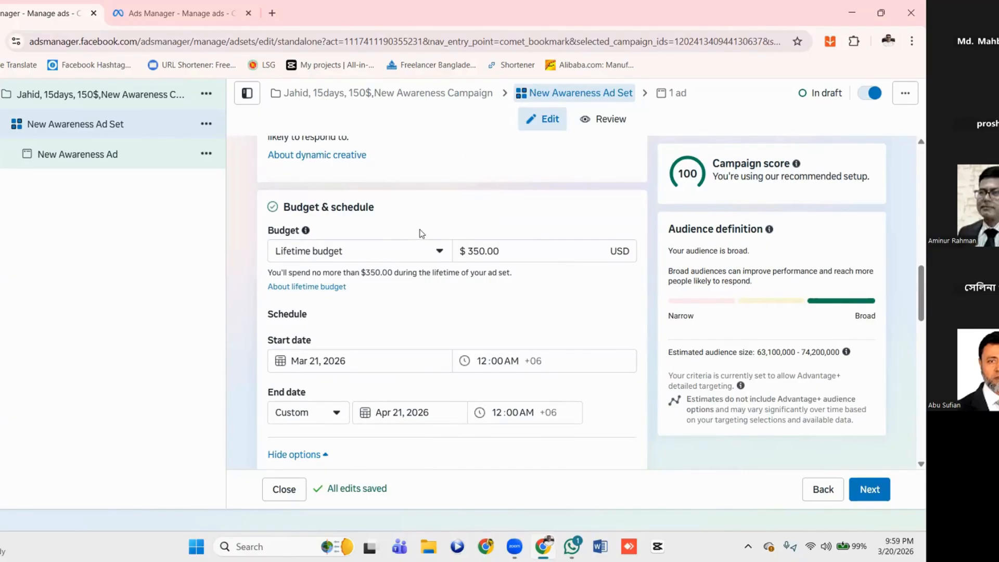
pyautogui.click(439, 253)
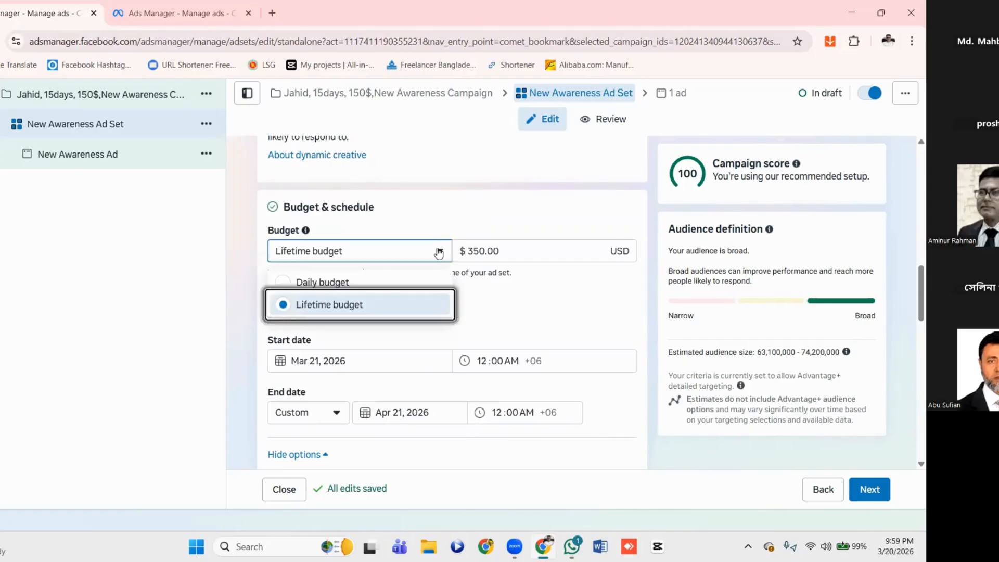
pyautogui.click(328, 284)
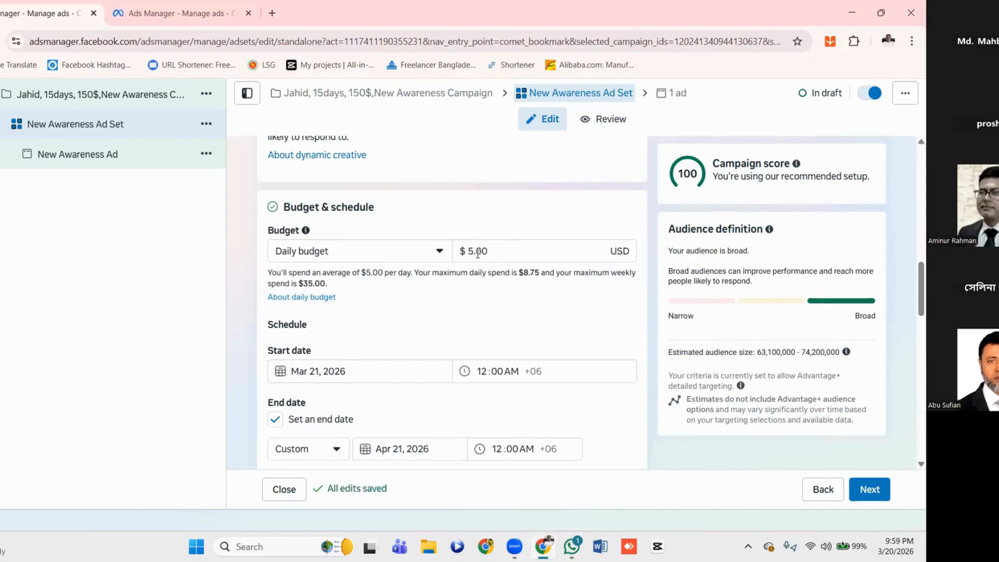
pyautogui.click(470, 250)
pyautogui.click(492, 302)
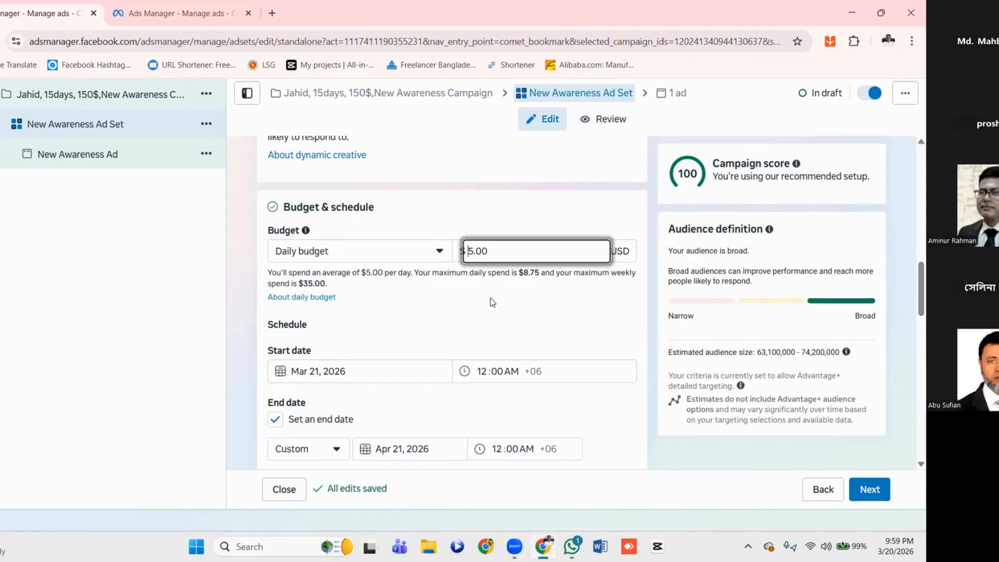
pyautogui.press('Delete')
pyautogui.write('10')
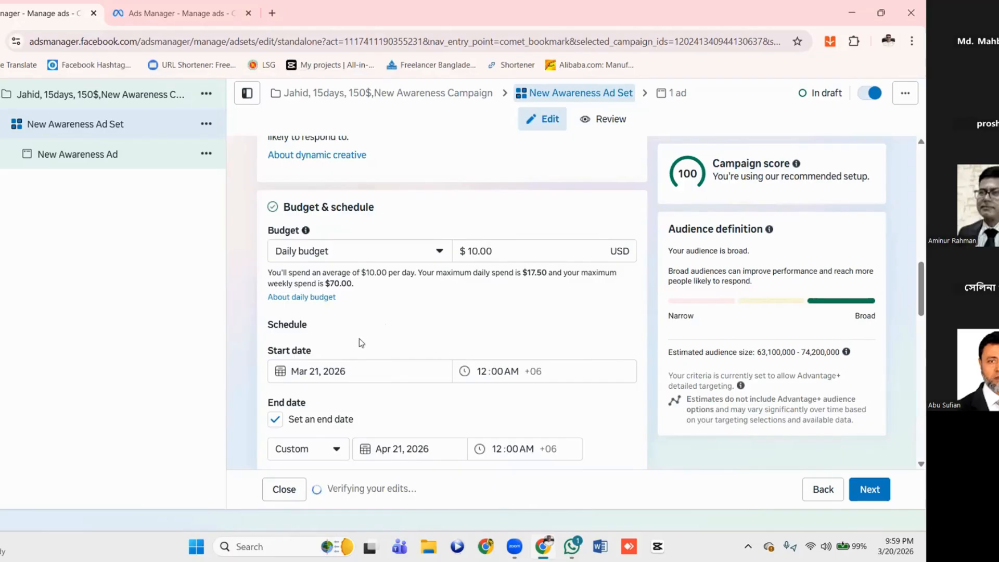
# Set the ad set's start date to March 22, 2026 at 10:00 AM
pyautogui.scroll(-1, 362, 343)
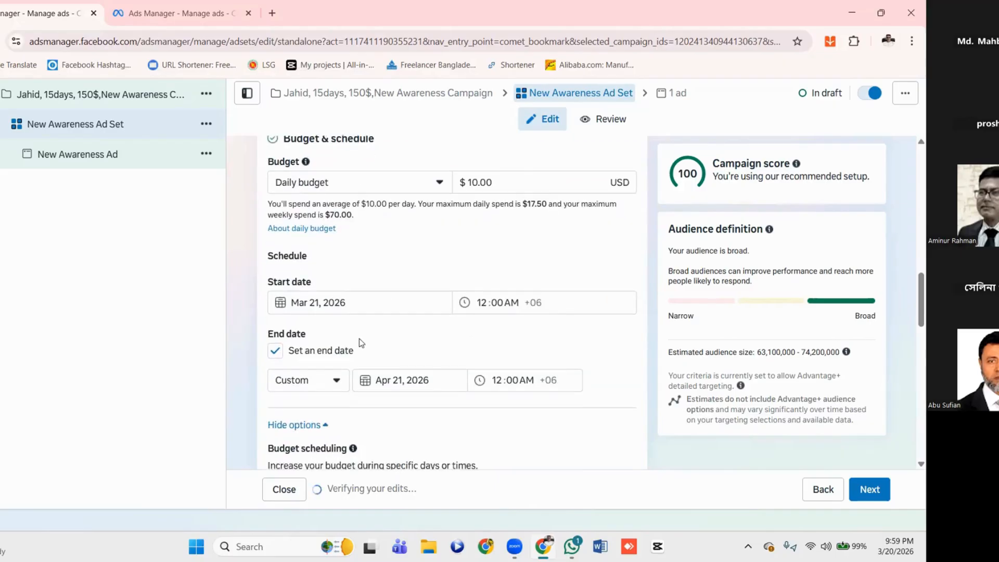
pyautogui.click(323, 300)
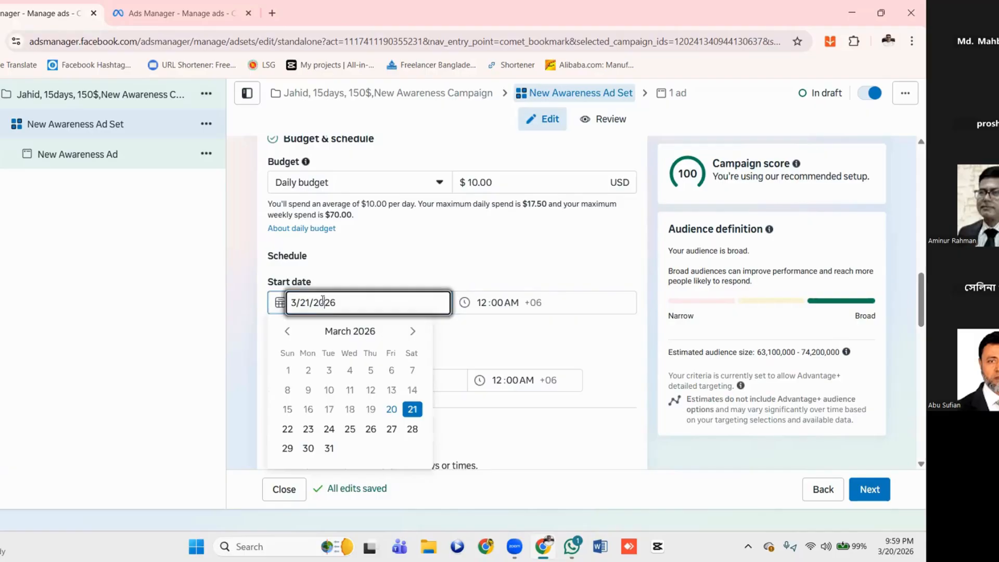
pyautogui.click(288, 430)
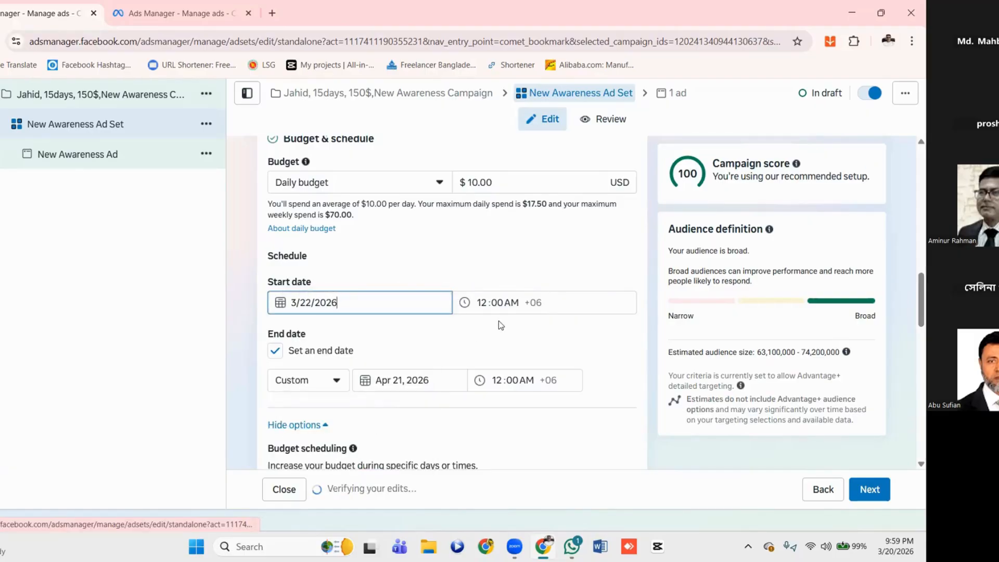
pyautogui.click(482, 304)
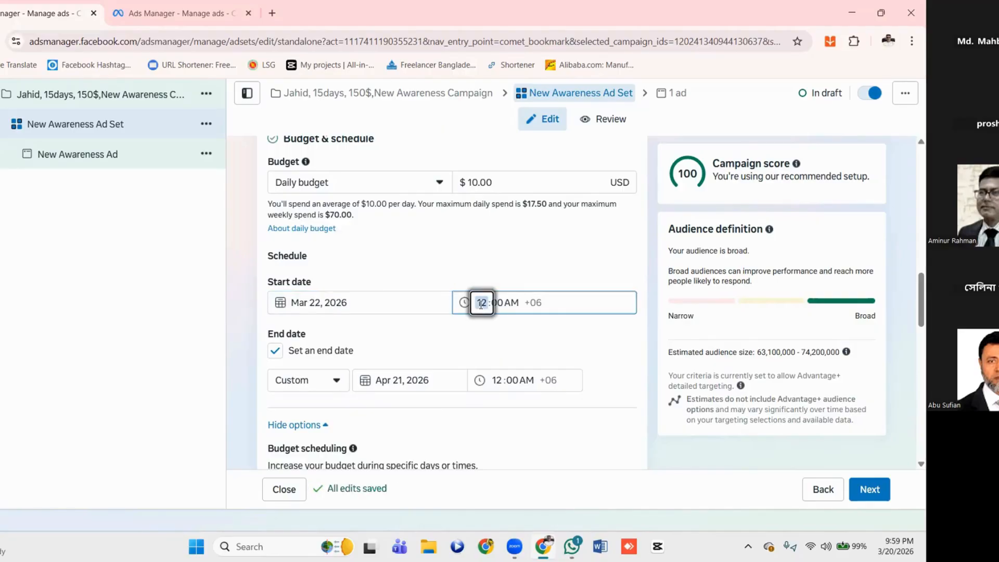
pyautogui.write('10')
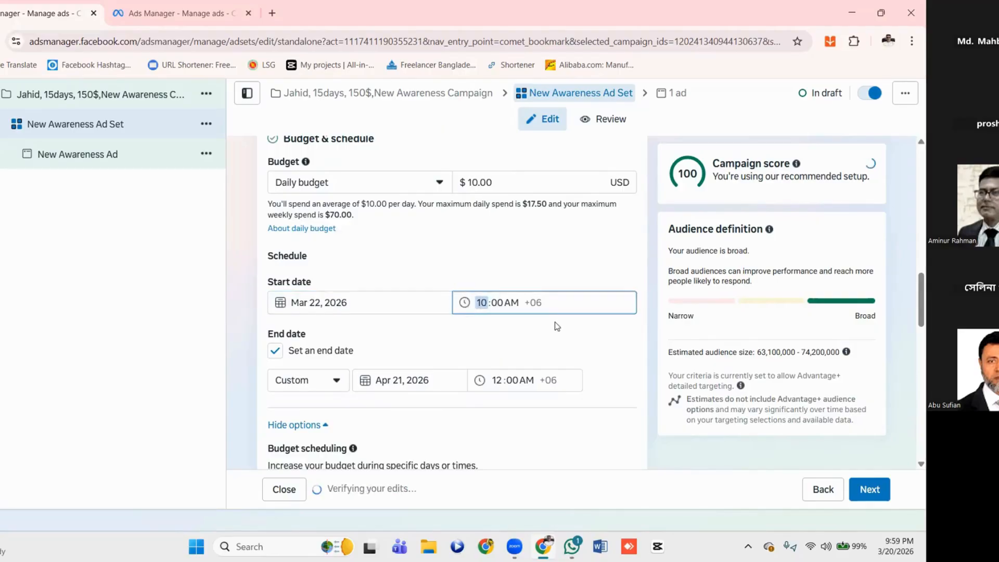
pyautogui.click(556, 326)
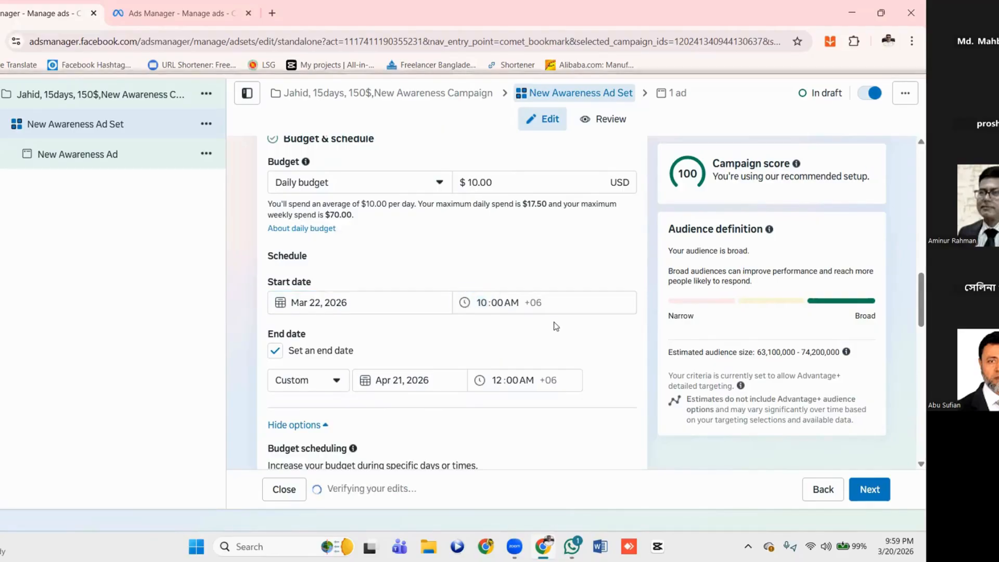
# Turn on Advantage+ campaign budget at the campaign level and look through the remaining campaign settings
pyautogui.click(358, 95)
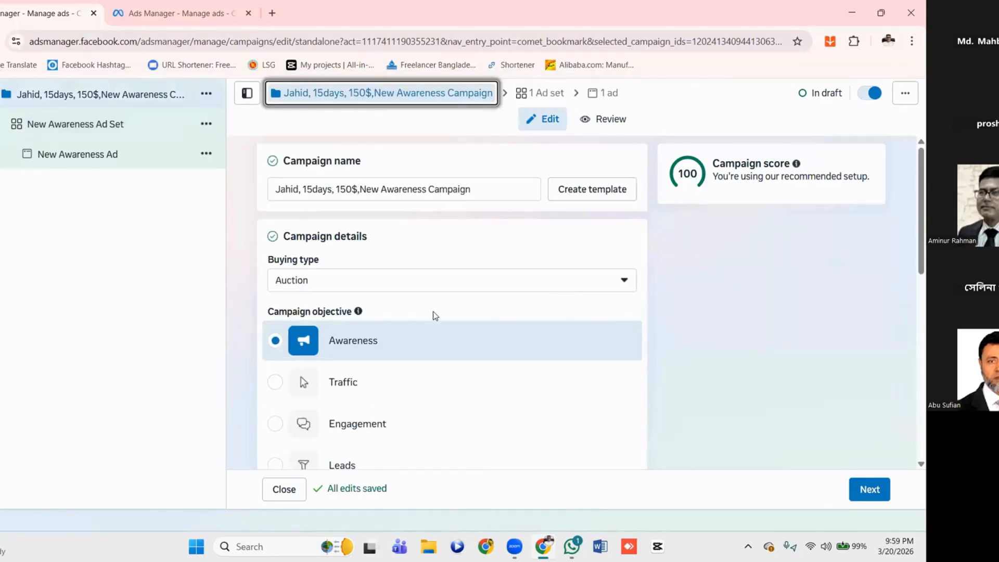
pyautogui.scroll(-10, 435, 316)
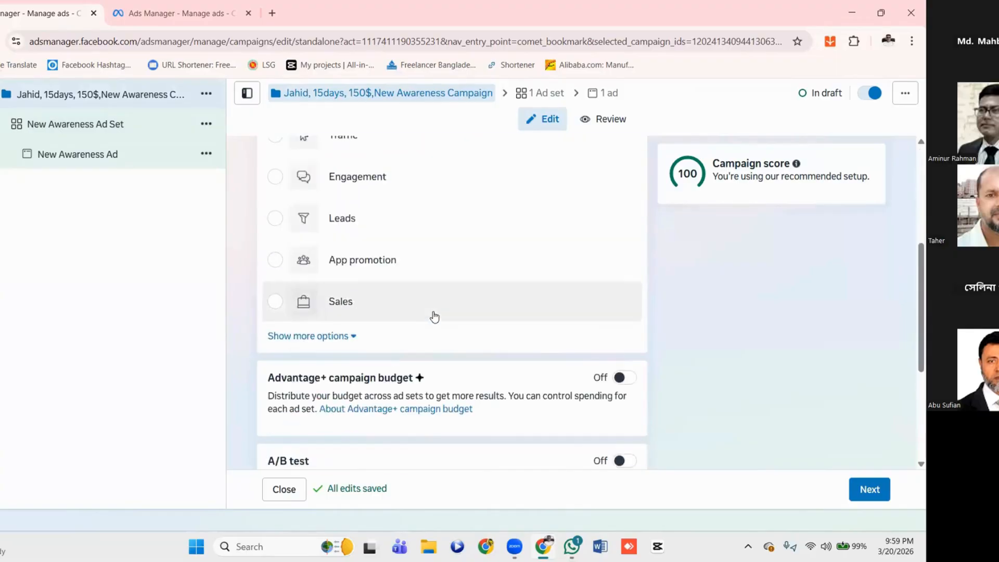
pyautogui.scroll(3, 489, 230)
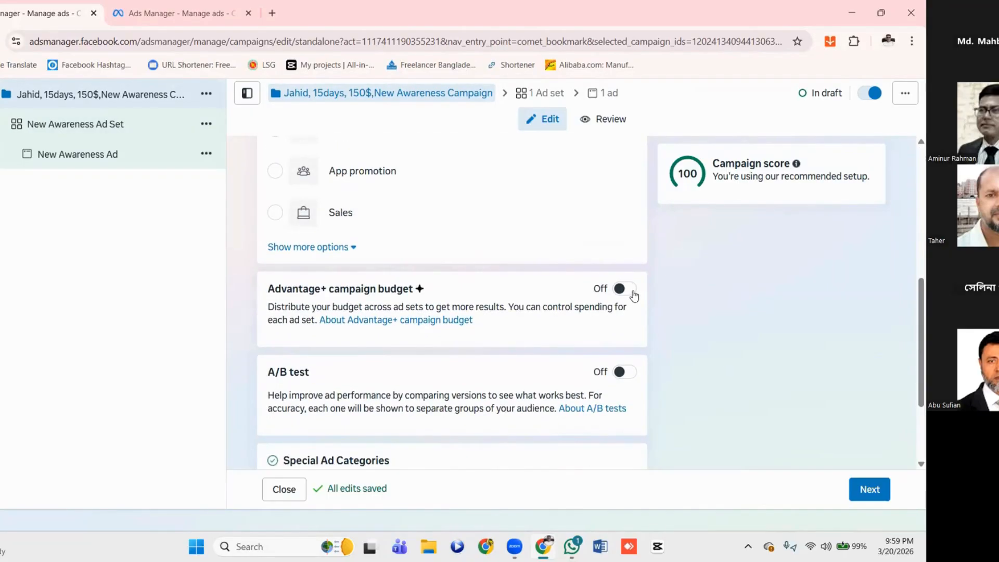
pyautogui.click(624, 289)
pyautogui.scroll(-3, 484, 342)
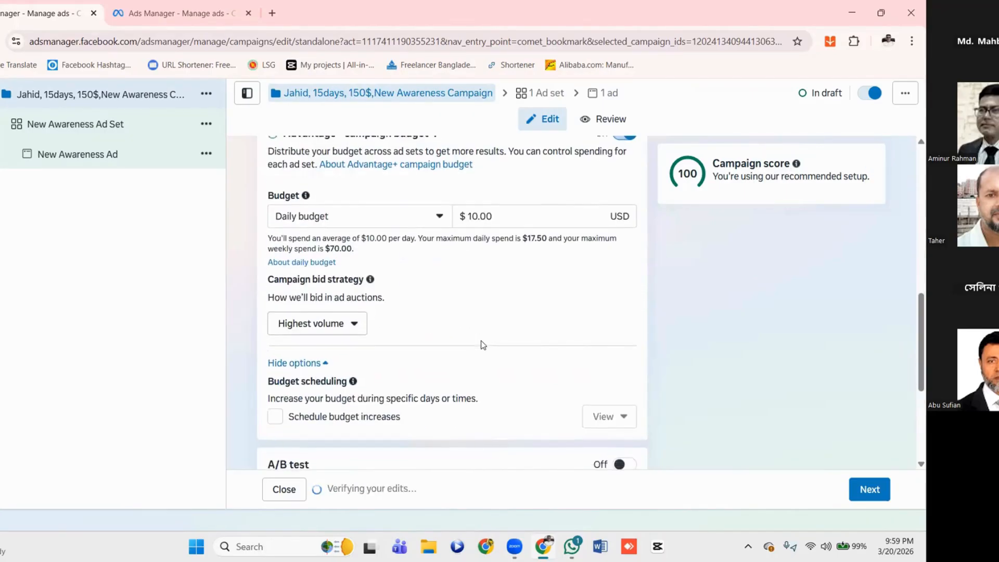
pyautogui.scroll(-3, 483, 345)
pyautogui.scroll(-1, 482, 342)
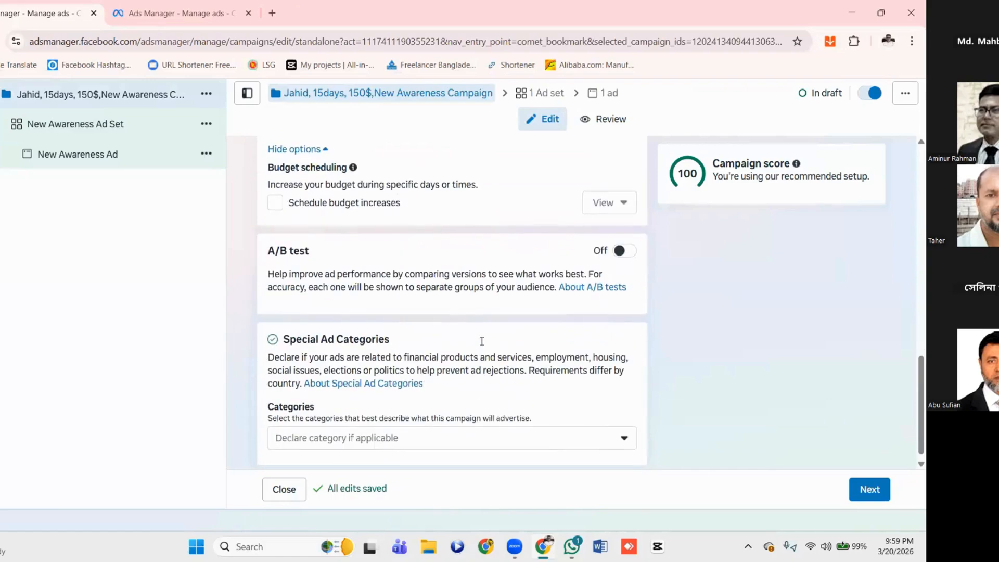
# Return to the ad set's Budget & schedule section and try enabling an end date, leaving it off
pyautogui.click(539, 93)
pyautogui.scroll(-5, 413, 273)
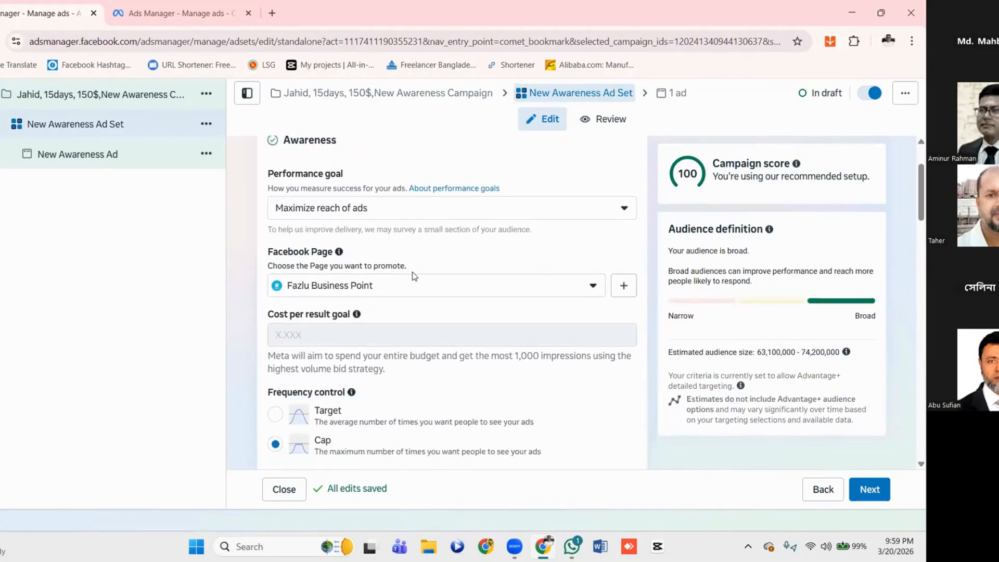
pyautogui.scroll(-8, 413, 276)
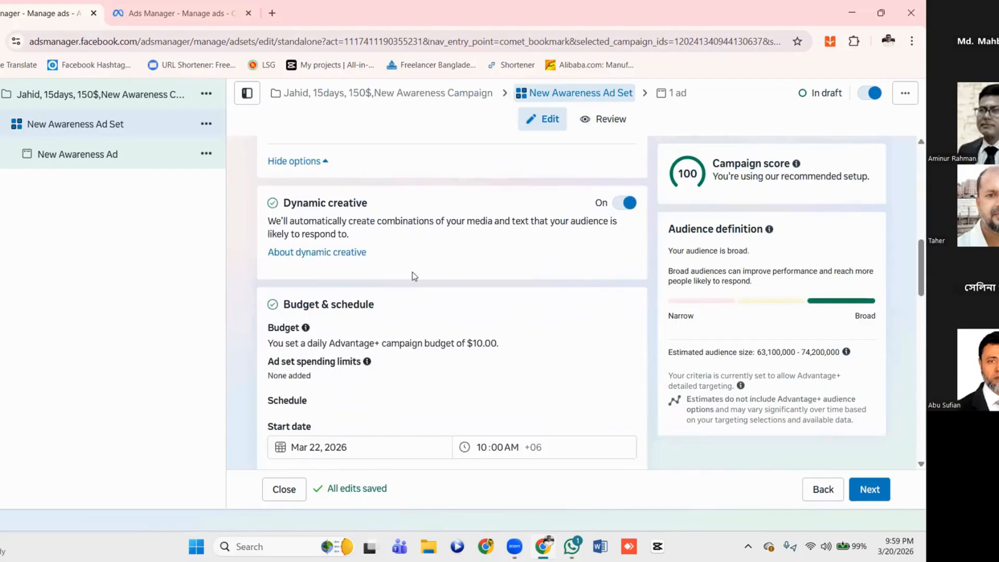
pyautogui.scroll(-2, 414, 276)
pyautogui.scroll(3, 414, 276)
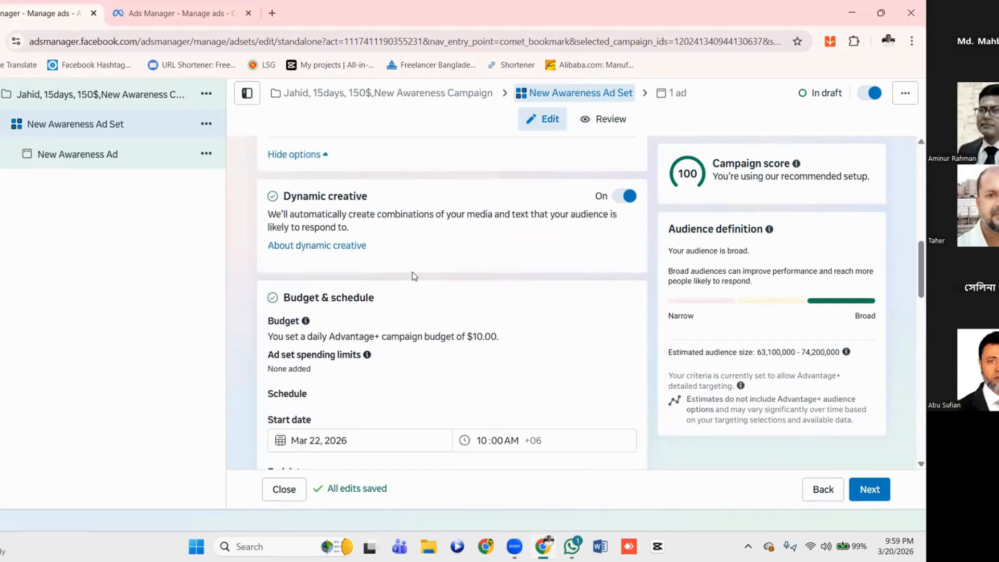
pyautogui.scroll(-3, 414, 275)
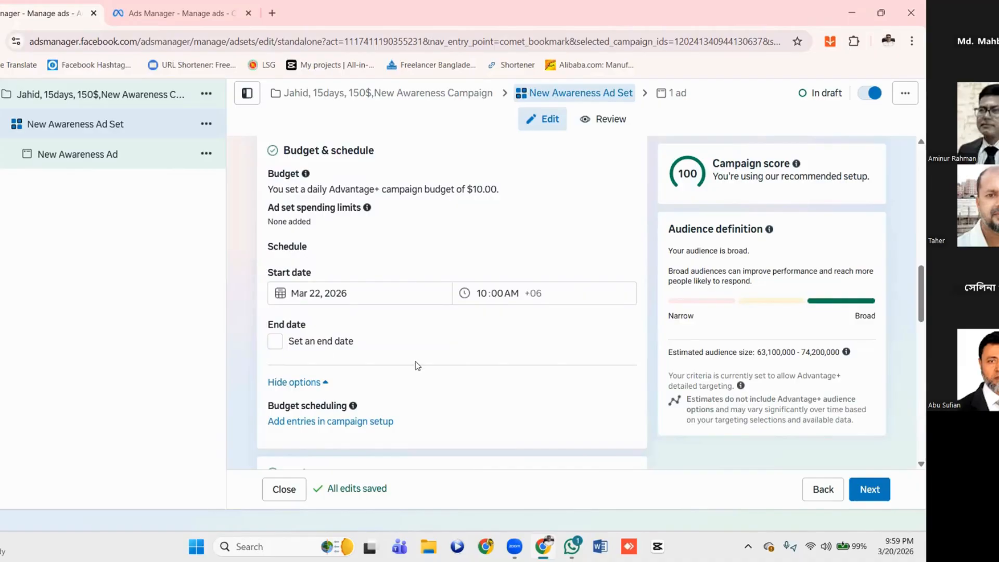
pyautogui.click(427, 342)
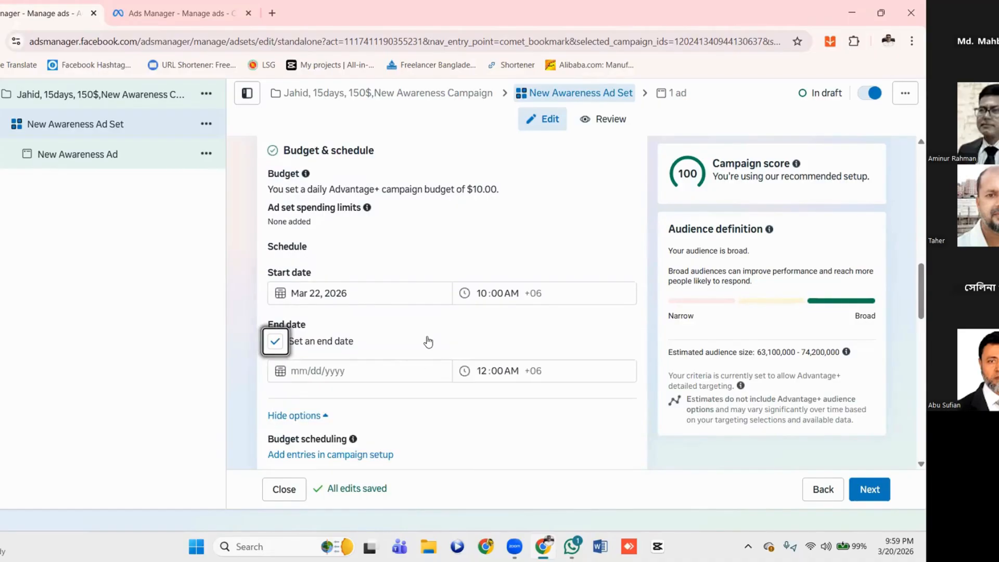
pyautogui.click(275, 341)
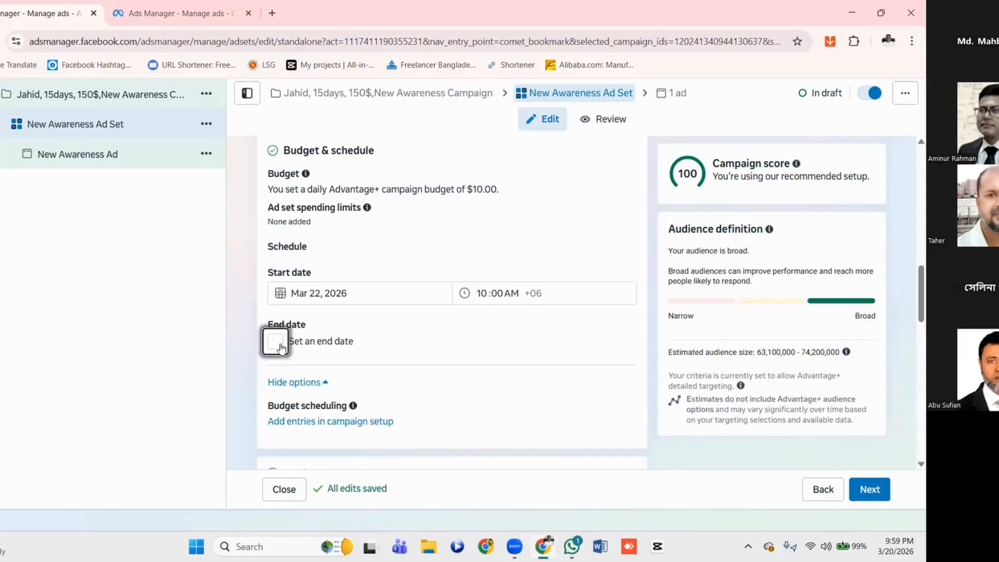
# Follow the budget scheduling link to the campaign setup and return to the ad set's Budget & schedule section
pyautogui.scroll(-1, 406, 340)
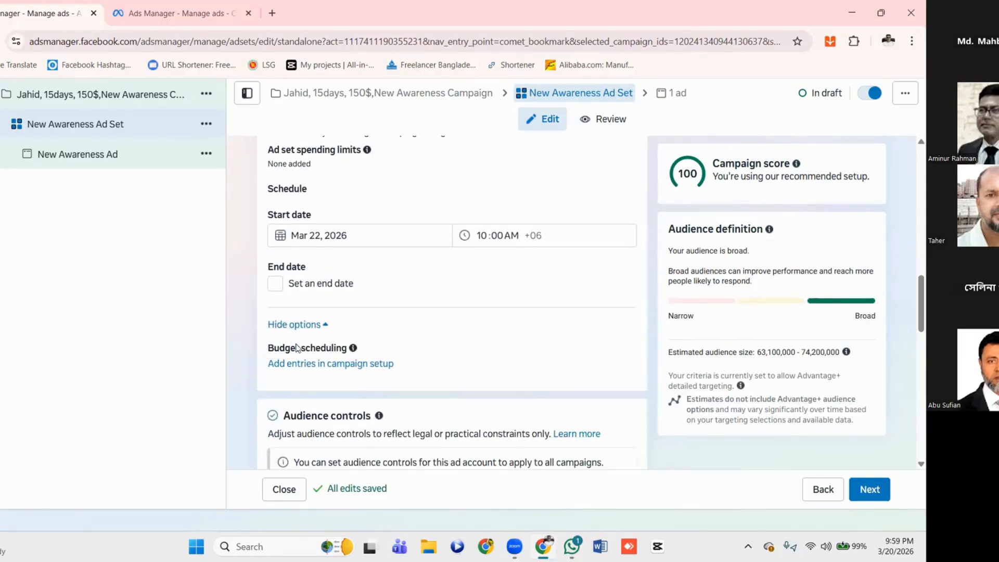
pyautogui.click(352, 365)
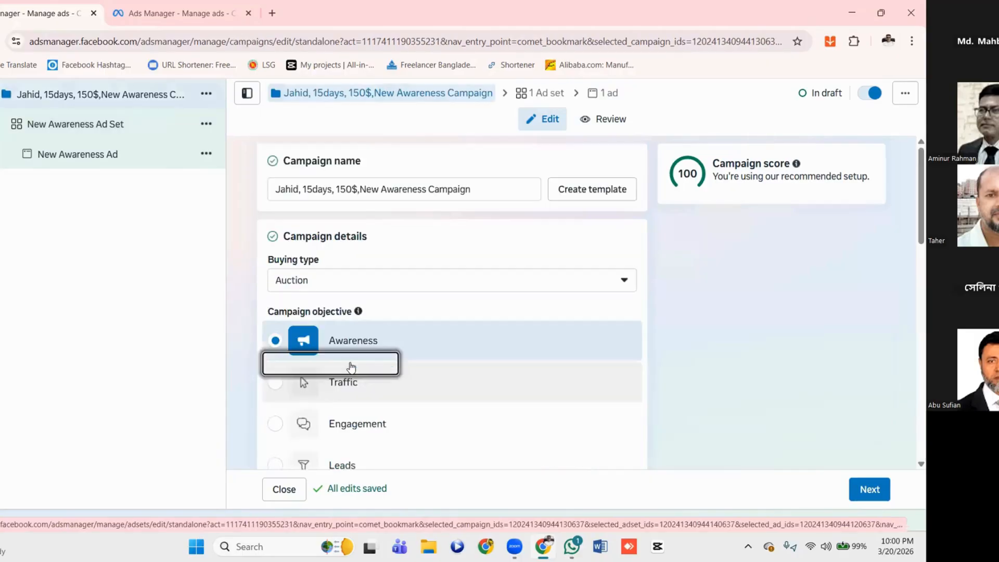
pyautogui.scroll(-1, 418, 315)
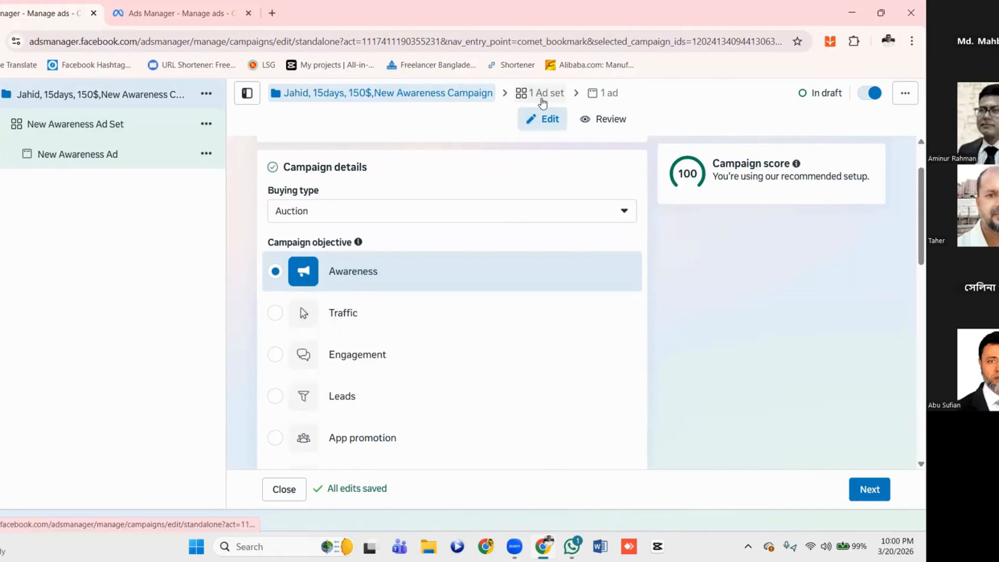
pyautogui.click(542, 97)
pyautogui.scroll(-10, 411, 325)
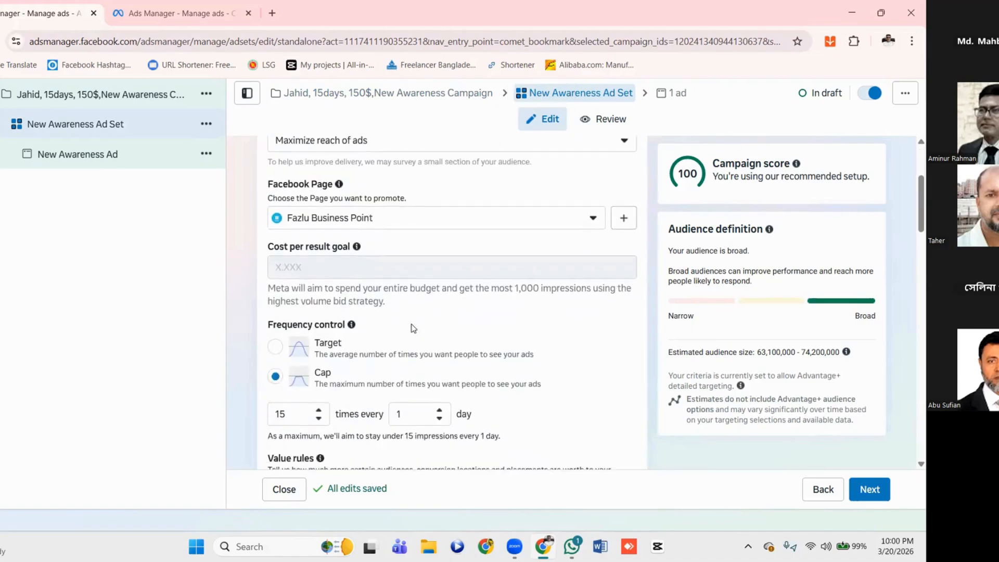
pyautogui.scroll(-2, 414, 328)
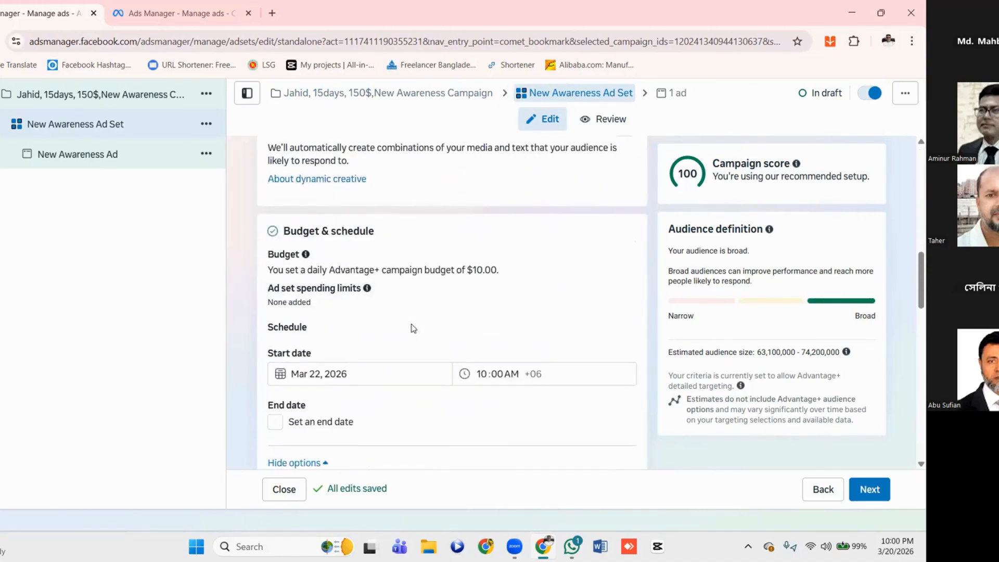
# Go through the ad set's Budget scheduling, Audience controls and Advantage+ audience sections
pyautogui.scroll(-1, 413, 328)
pyautogui.scroll(-3, 414, 328)
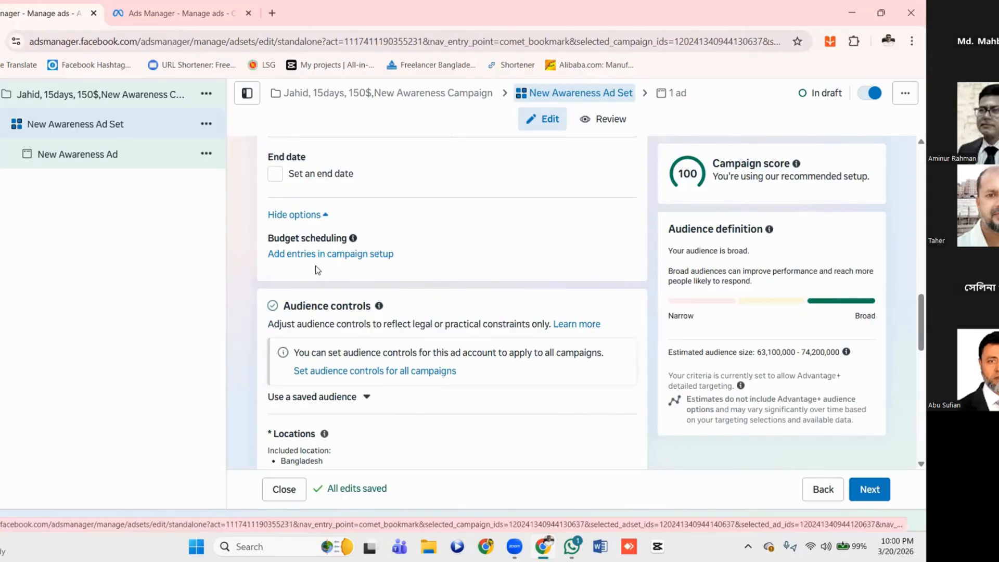
pyautogui.moveTo(415, 254)
pyautogui.mouseDown()
pyautogui.moveTo(334, 253)
pyautogui.moveTo(426, 246)
pyautogui.mouseUp()
pyautogui.click(429, 249)
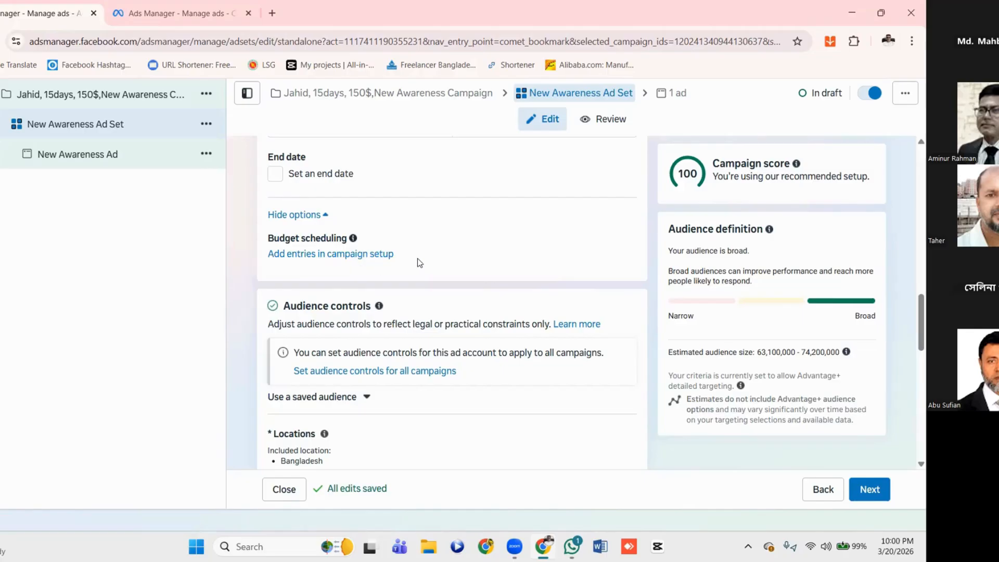
pyautogui.scroll(-1, 420, 263)
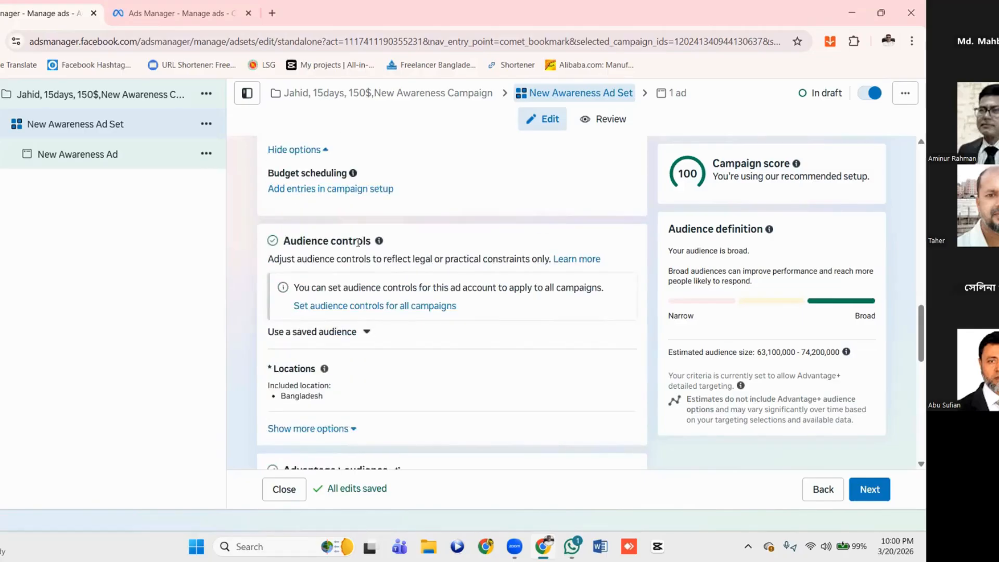
pyautogui.scroll(-2, 406, 281)
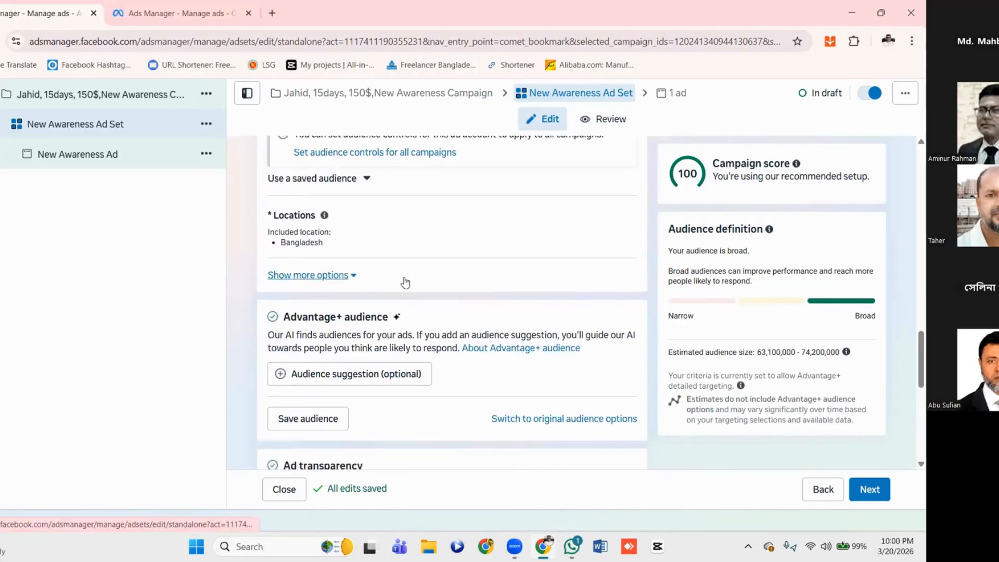
# Show more options under Audience controls and review the minimum age, excluded custom audiences and languages settings
pyautogui.scroll(1, 406, 281)
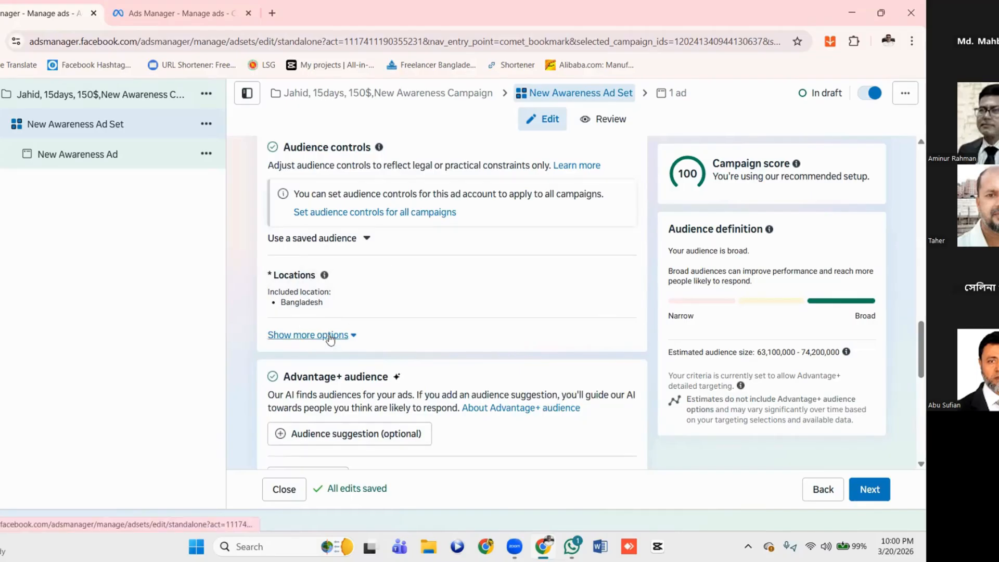
pyautogui.scroll(-2, 329, 337)
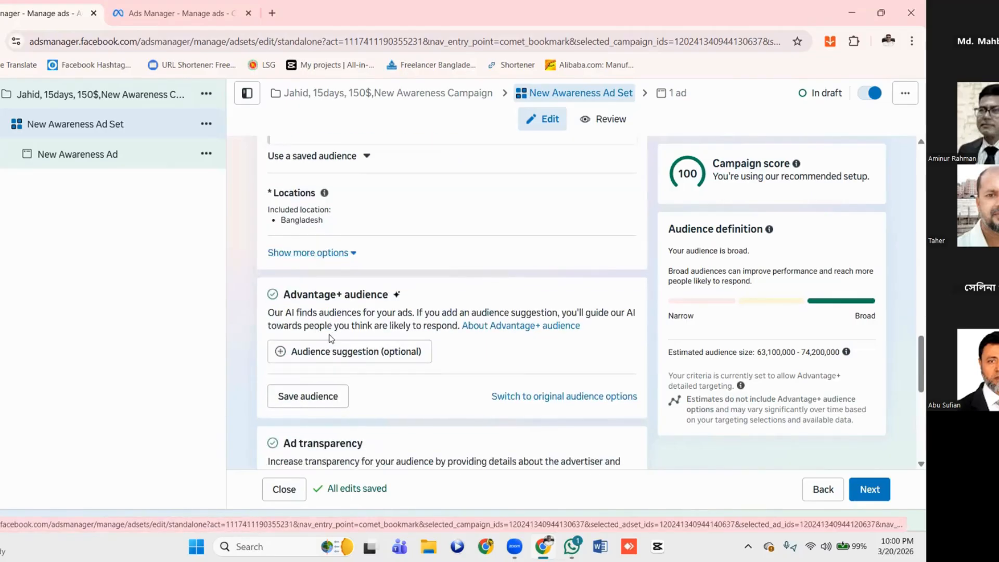
pyautogui.click(308, 235)
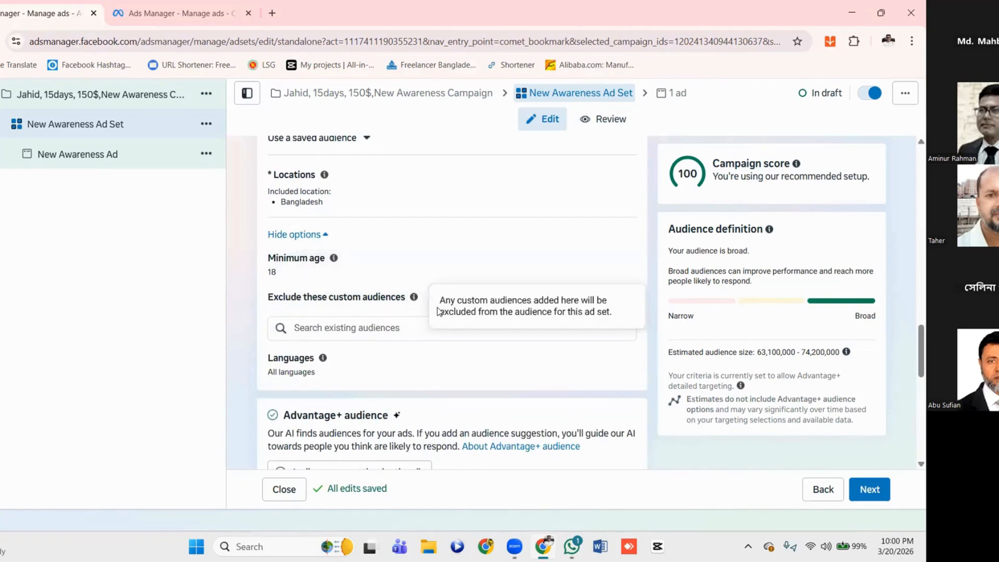
pyautogui.scroll(-2, 437, 311)
pyautogui.scroll(5, 438, 311)
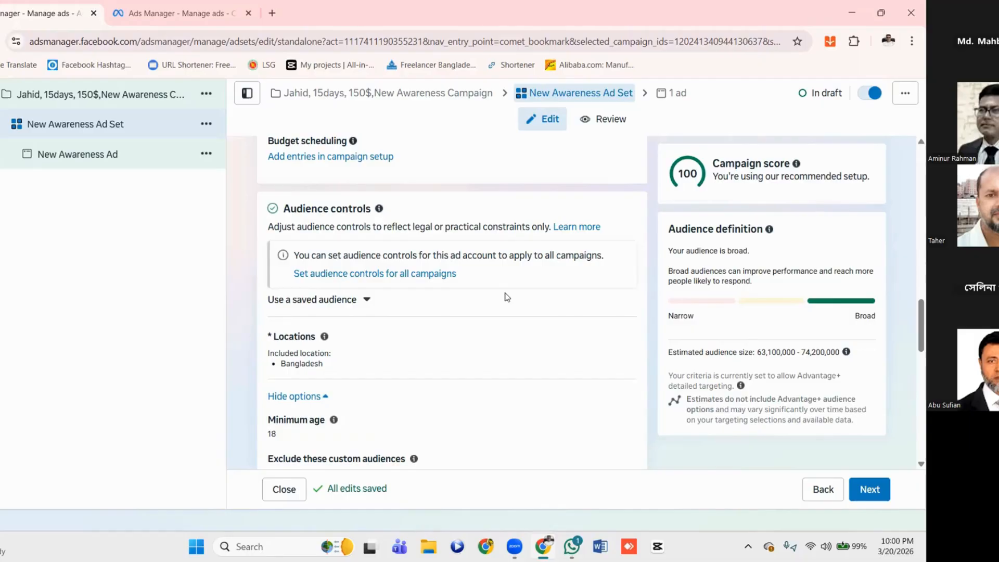
pyautogui.scroll(-5, 507, 297)
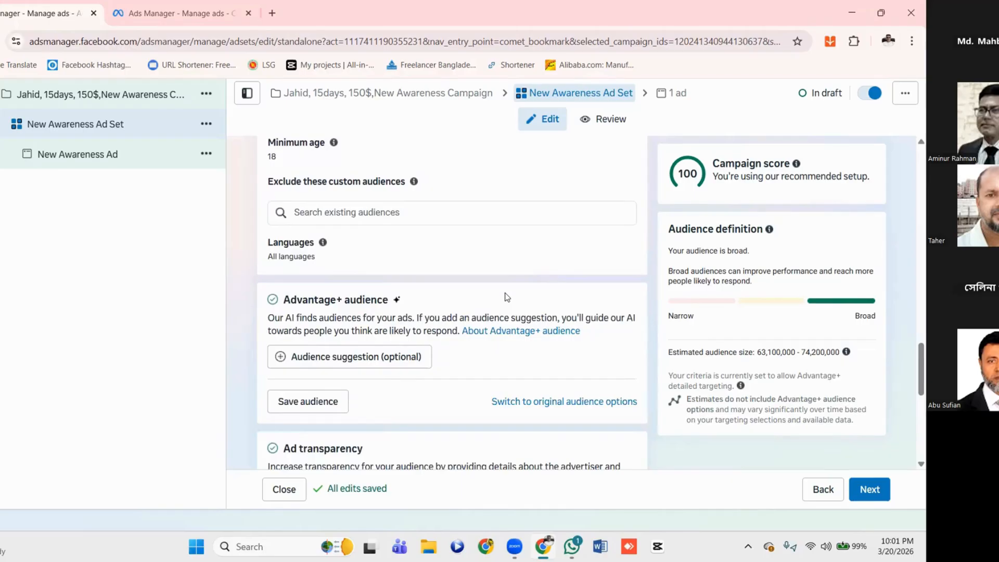
# Switch the ad set to original audience options, choosing to further limit the reach of the ads
pyautogui.click(553, 402)
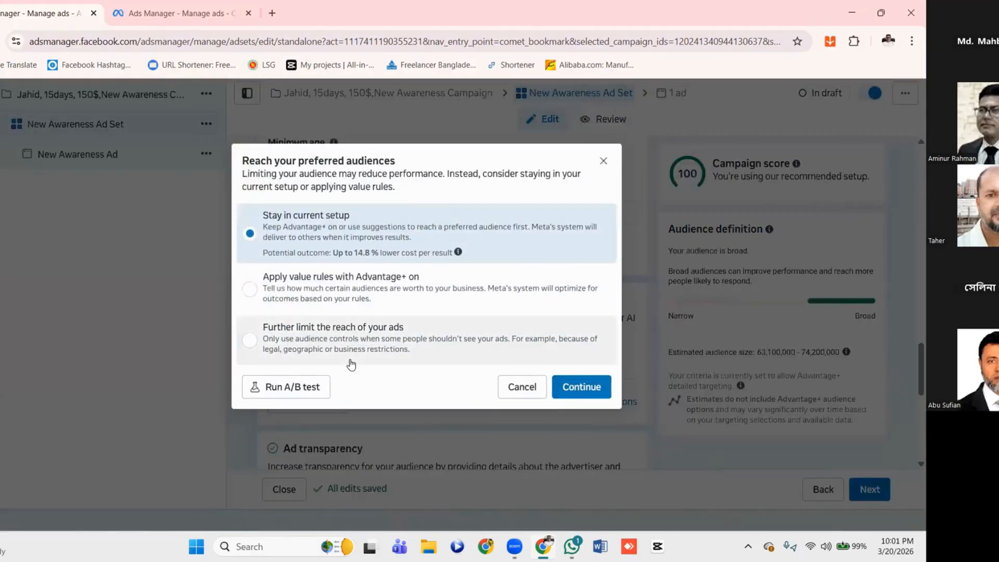
pyautogui.click(250, 341)
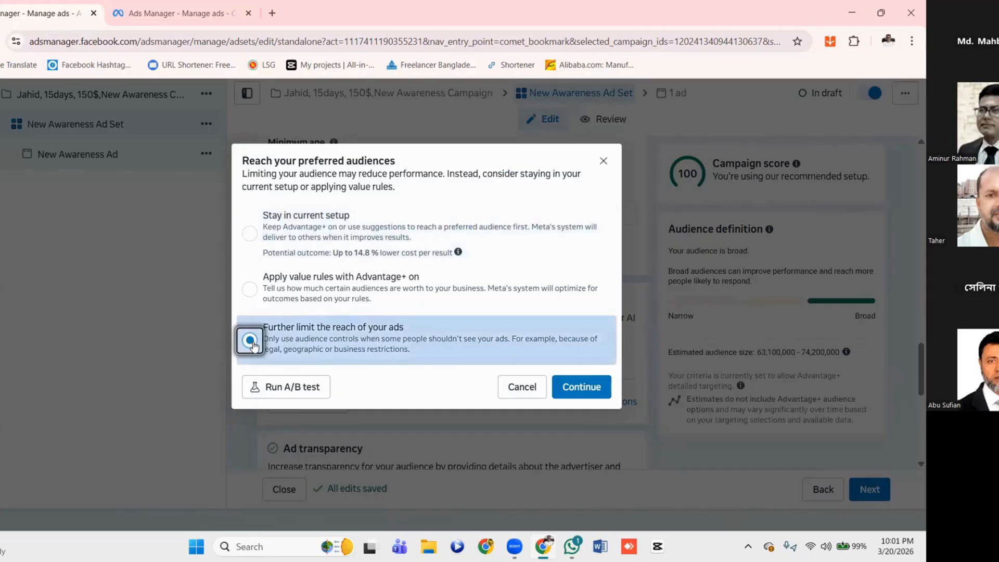
pyautogui.click(579, 394)
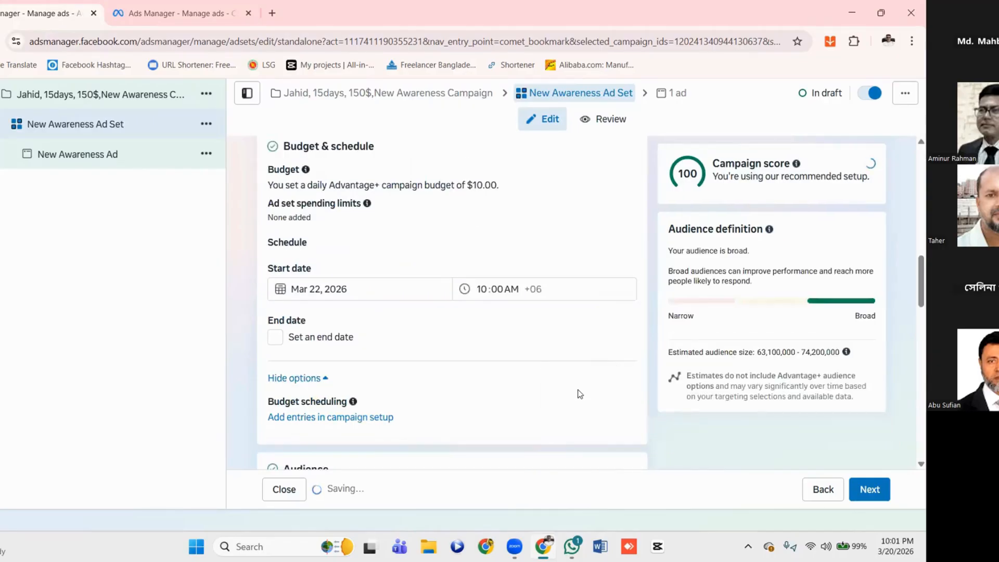
# Review the ad set's Audience section, including custom audiences, locations, age, gender, detailed targeting and languages
pyautogui.scroll(-4, 580, 394)
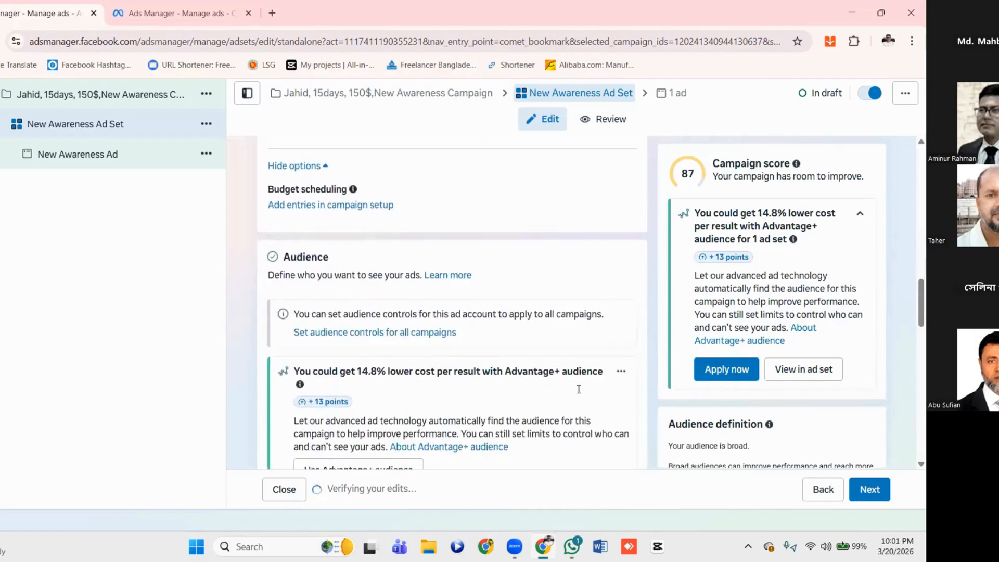
pyautogui.scroll(-2, 579, 390)
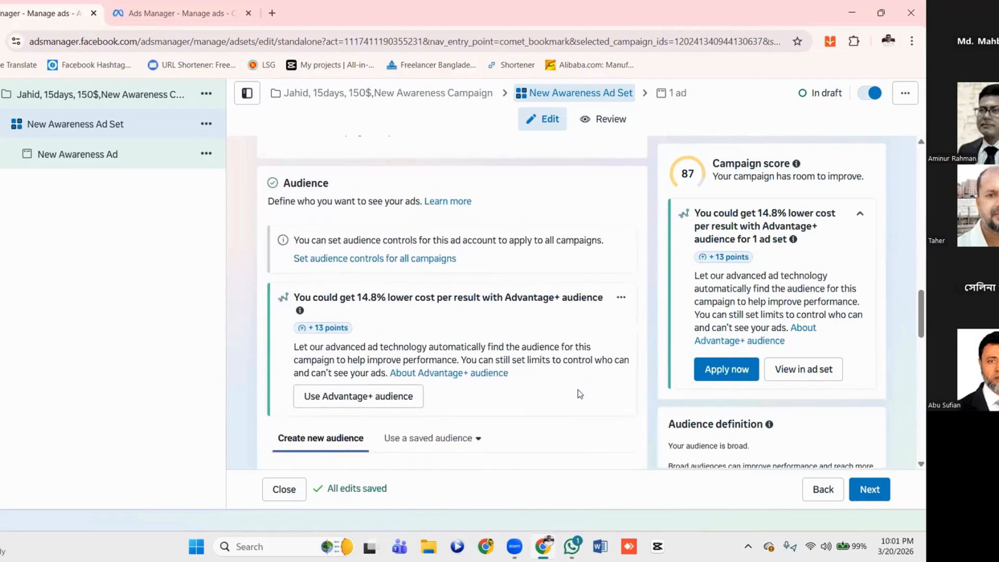
pyautogui.scroll(-2, 580, 394)
pyautogui.scroll(1, 579, 394)
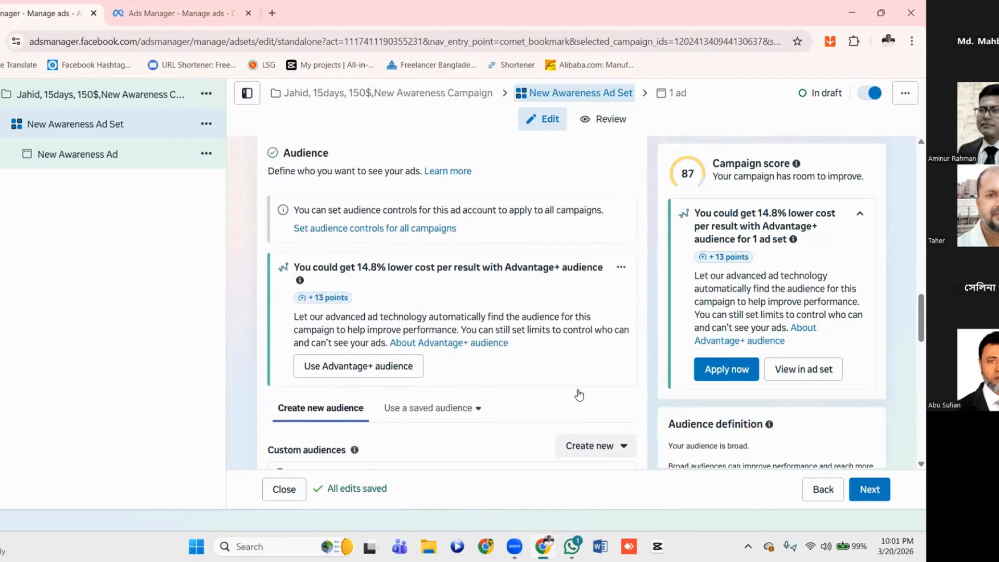
pyautogui.scroll(-1, 579, 394)
pyautogui.scroll(1, 580, 394)
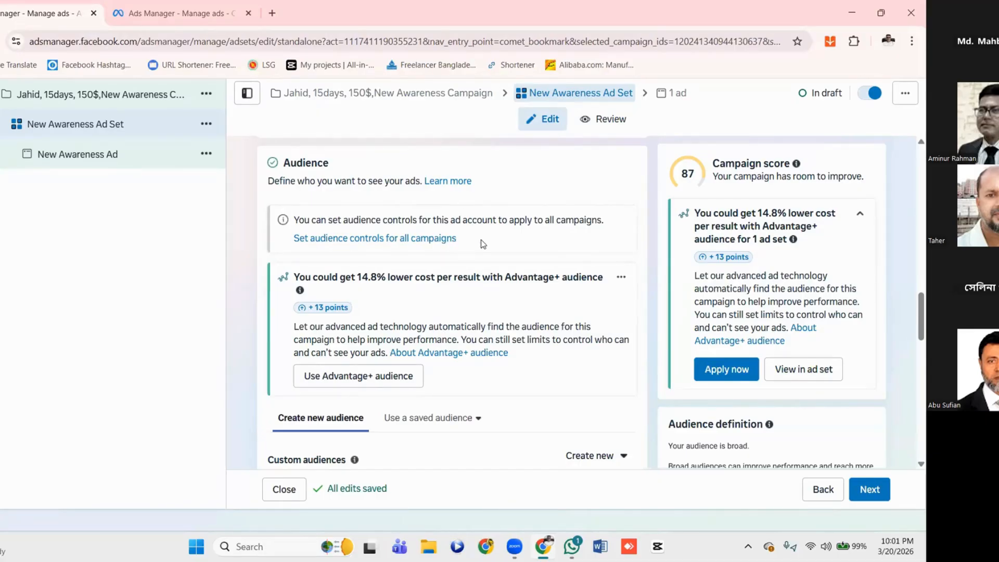
pyautogui.scroll(-2, 502, 321)
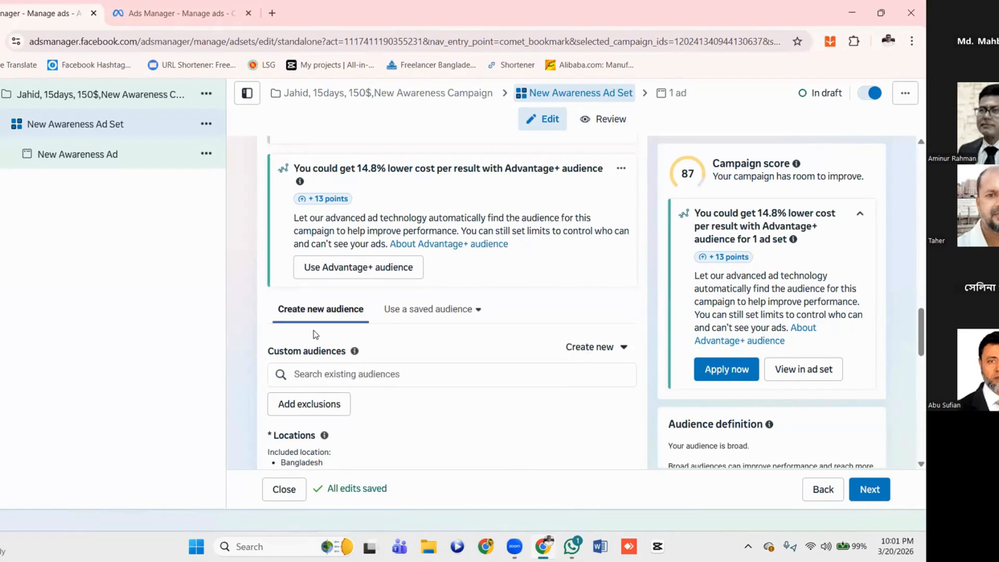
pyautogui.scroll(-1, 435, 342)
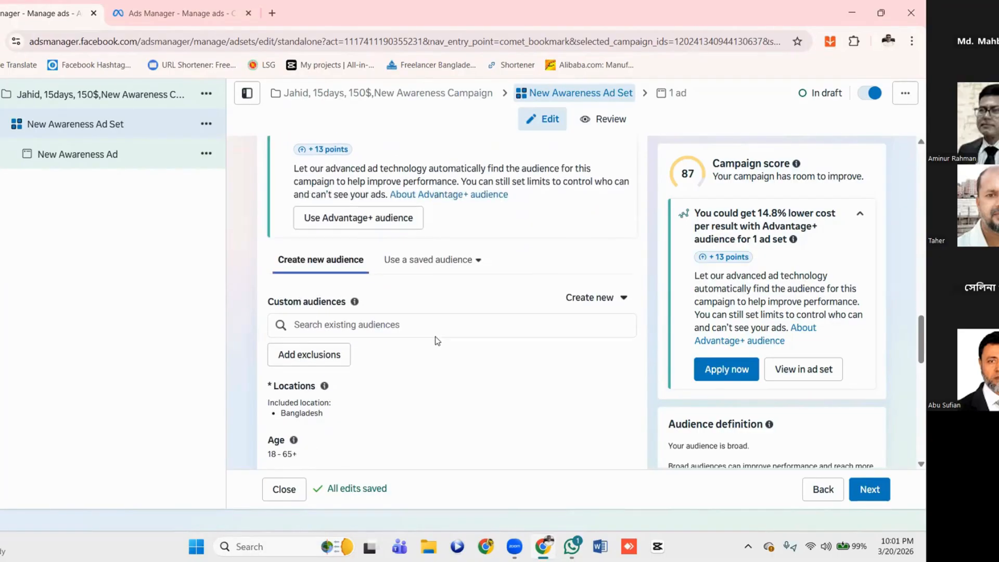
pyautogui.scroll(-4, 437, 341)
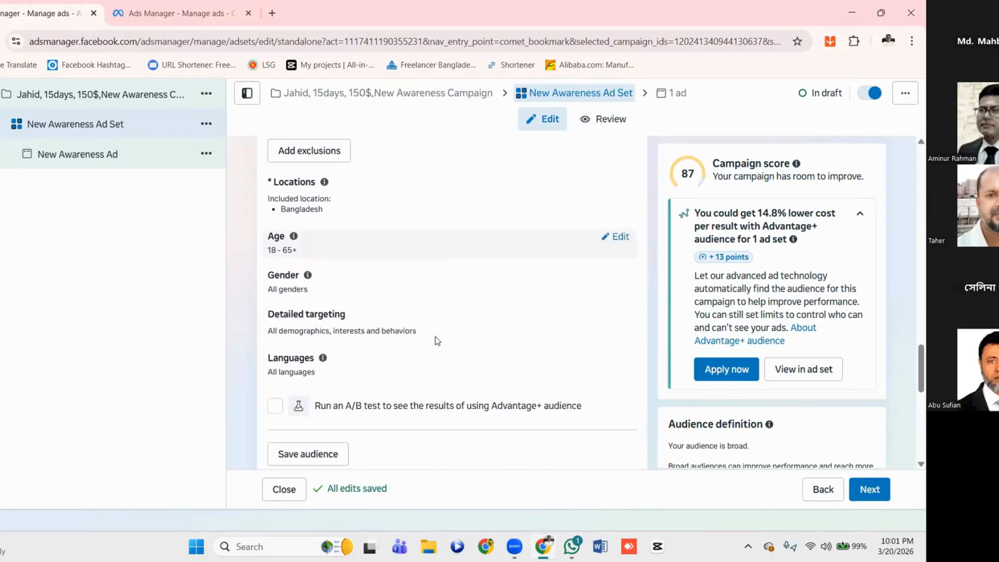
pyautogui.scroll(2, 460, 272)
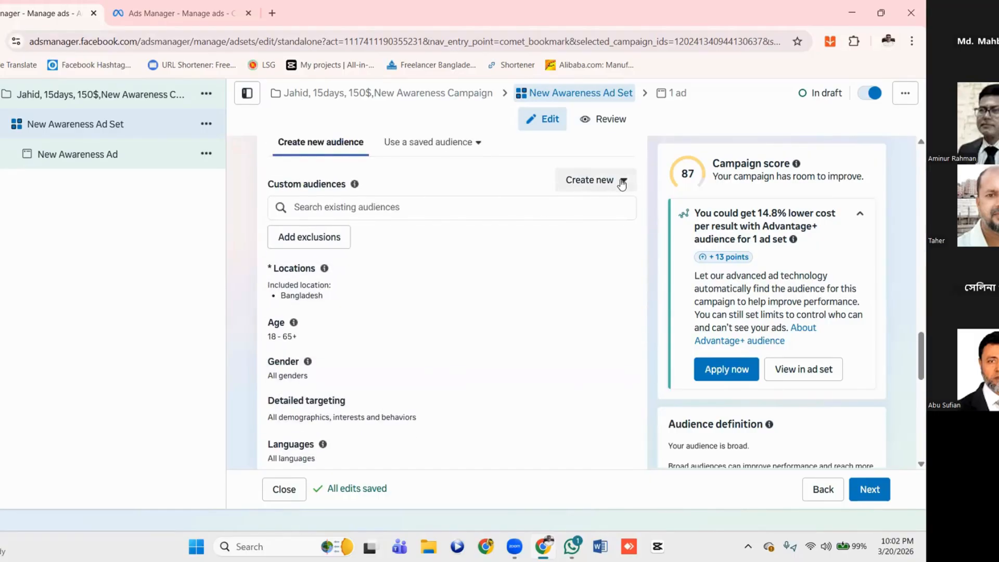
# Examine the choices for creating a new custom or lookalike audience and the targeting fields below them
pyautogui.click(621, 182)
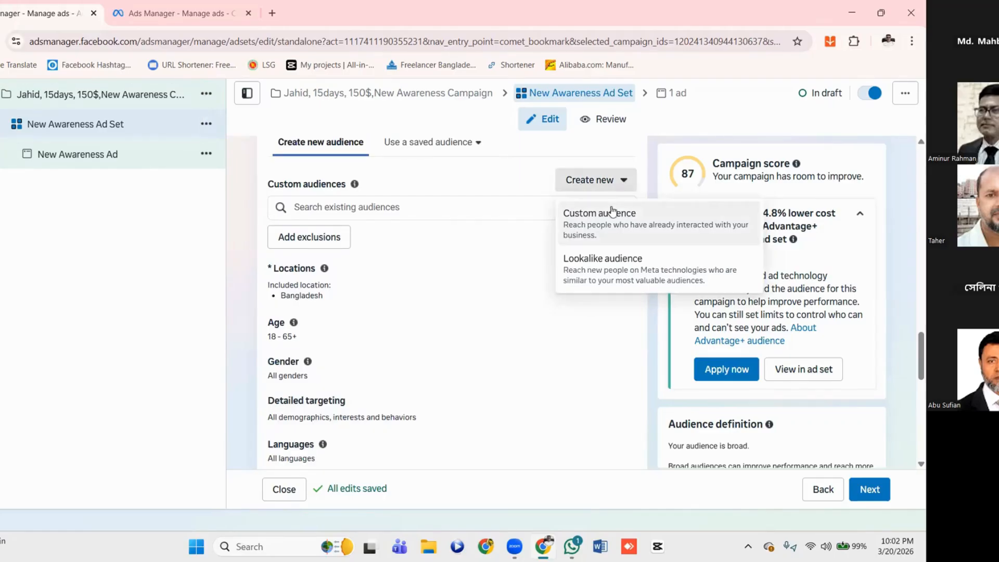
pyautogui.click(627, 181)
pyautogui.scroll(-1, 459, 314)
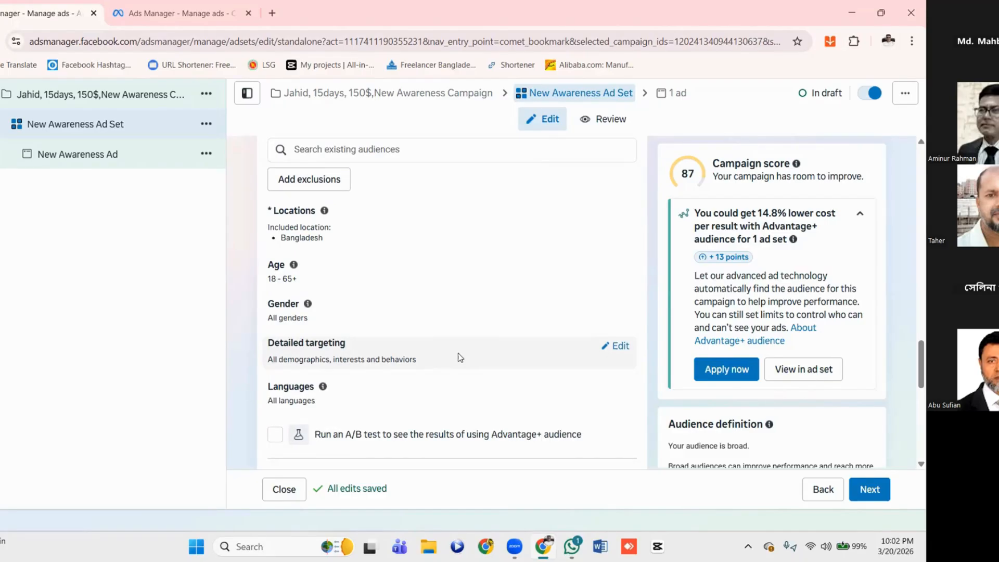
pyautogui.scroll(2, 344, 353)
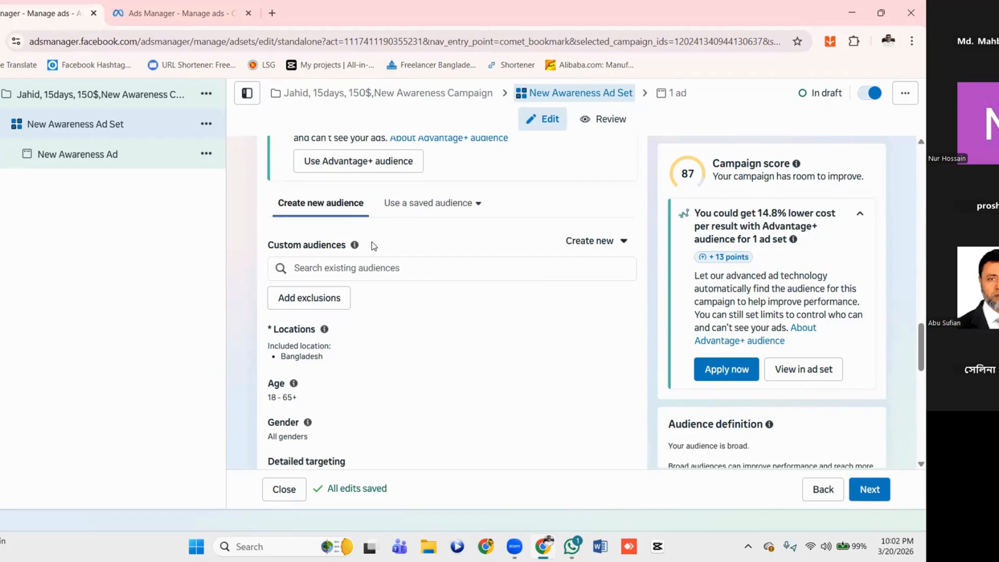
pyautogui.click(622, 246)
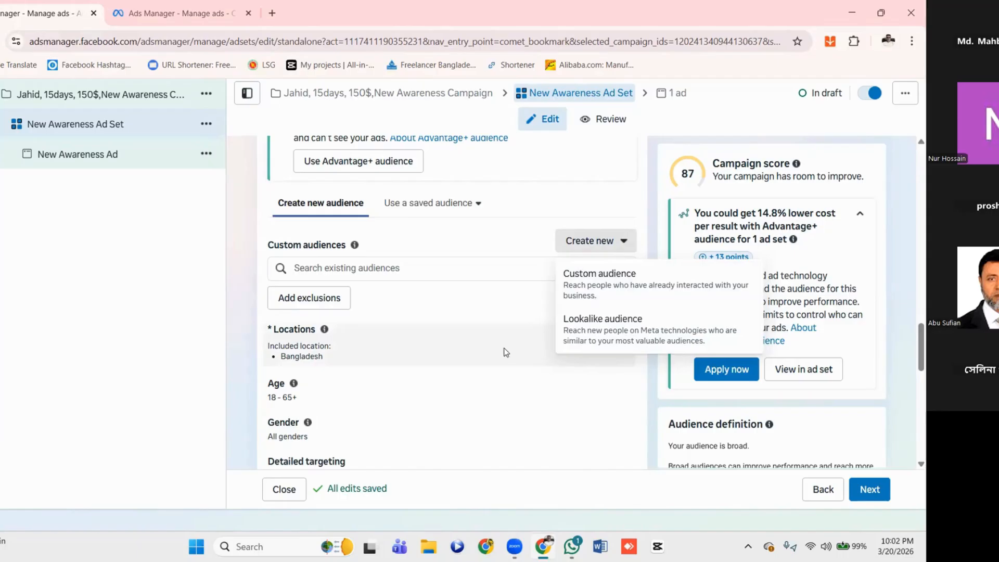
pyautogui.scroll(-2, 503, 348)
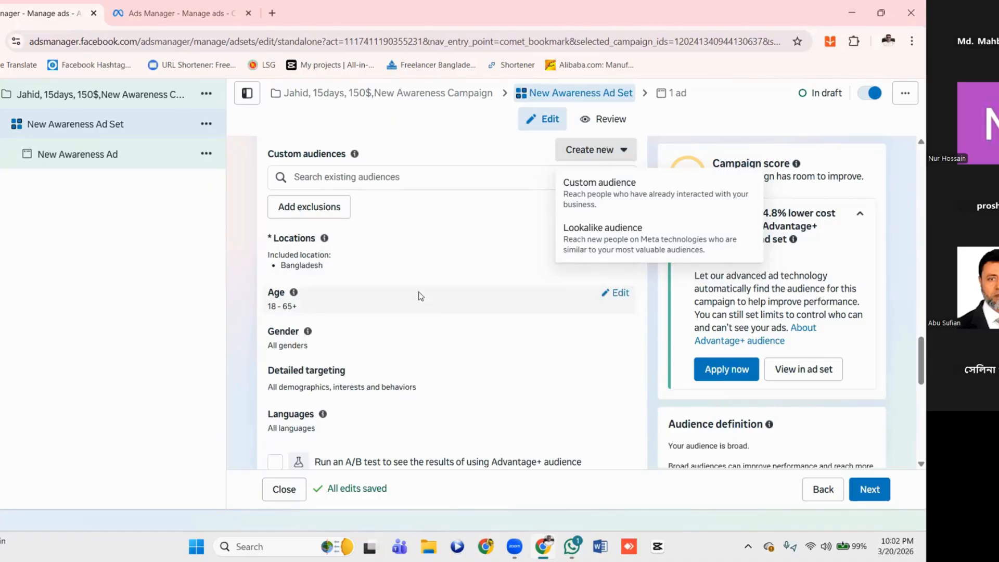
pyautogui.scroll(-1, 441, 328)
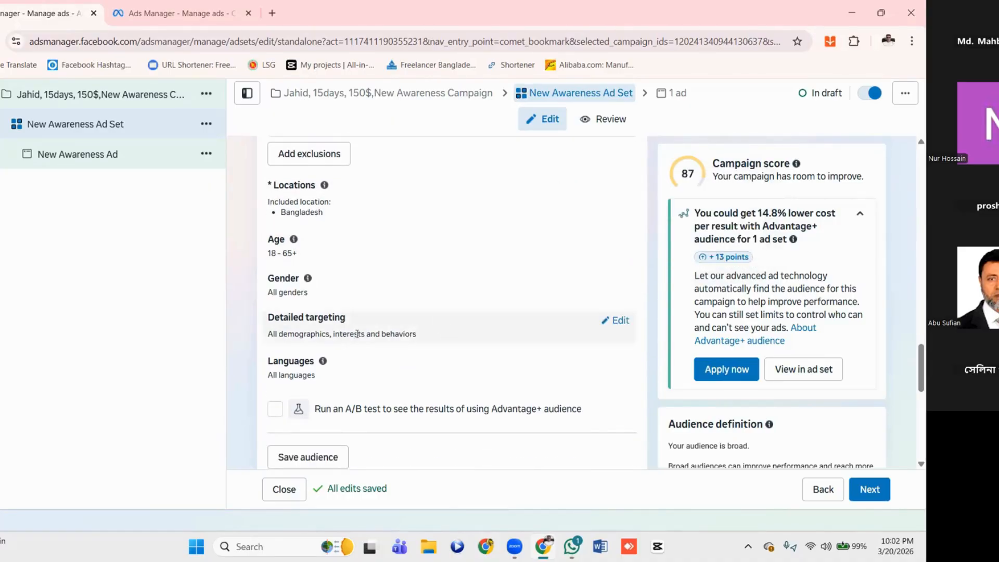
pyautogui.scroll(1, 411, 247)
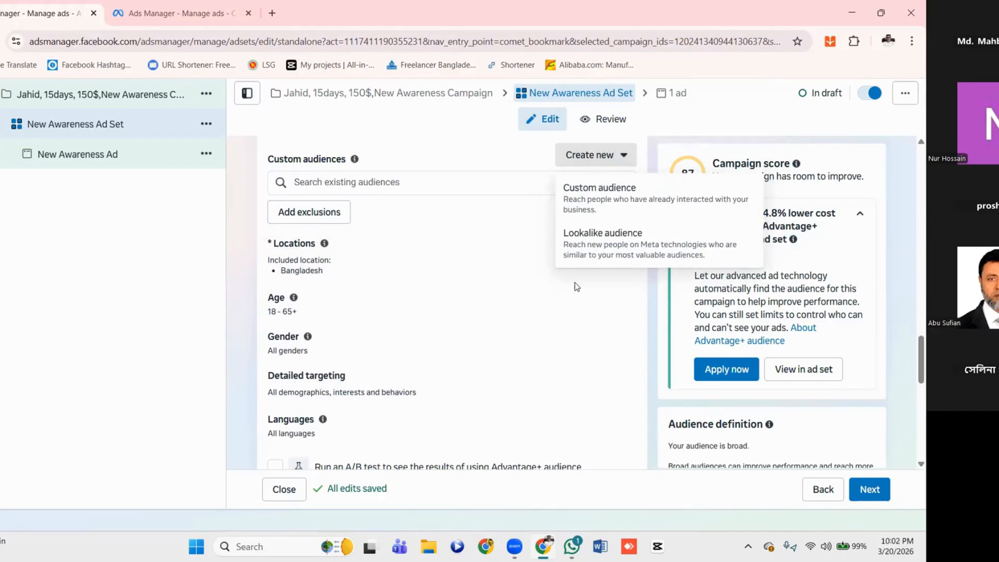
pyautogui.click(621, 156)
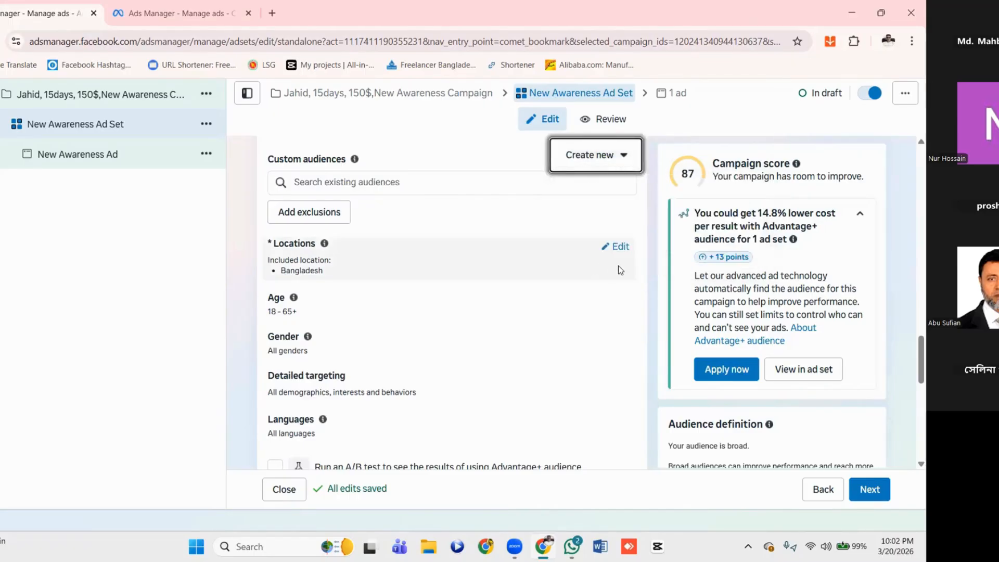
# Edit the audience locations to exclude the city of Rajshahi, Rajshahi Division, while keeping Bangladesh included
pyautogui.click(622, 249)
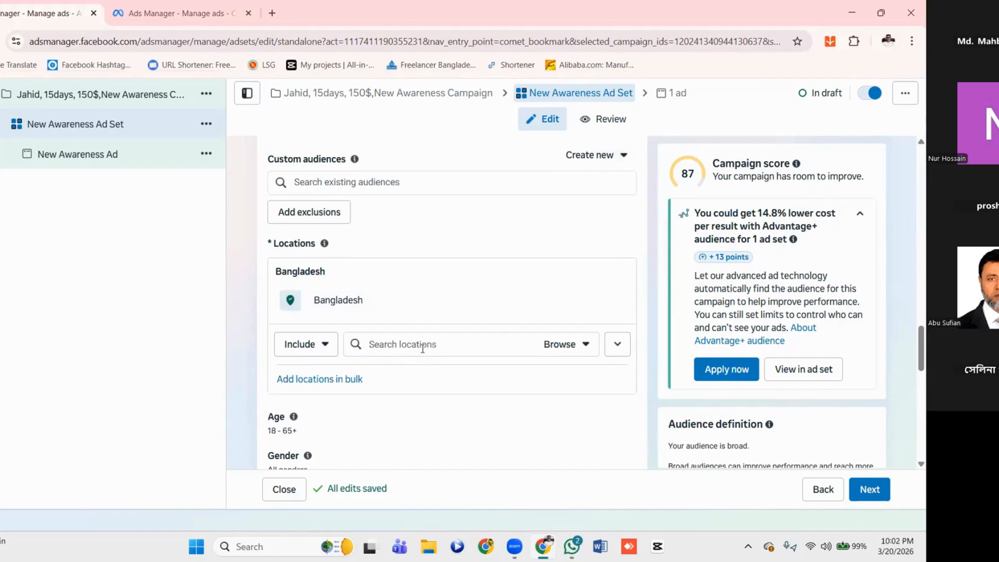
pyautogui.click(583, 346)
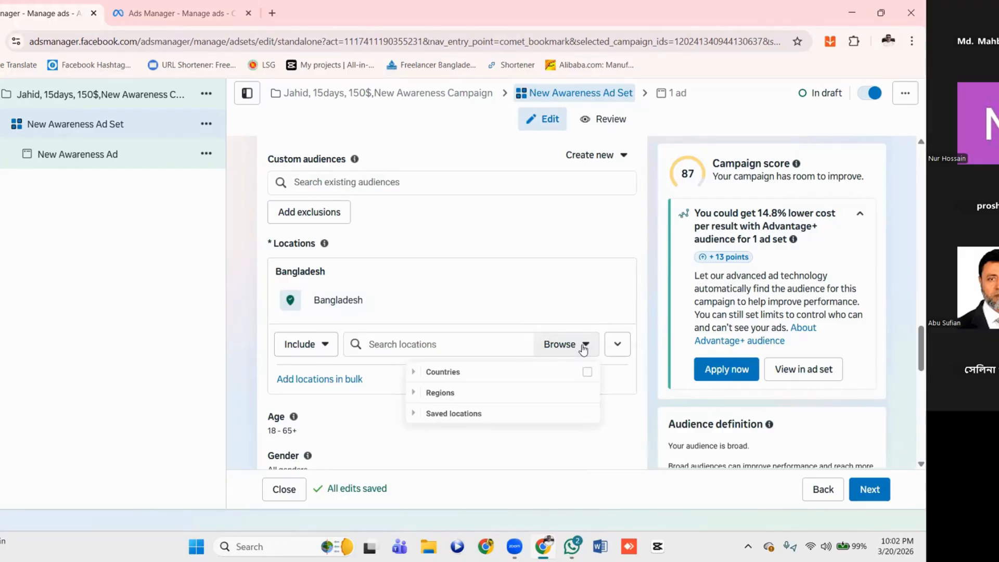
pyautogui.click(420, 347)
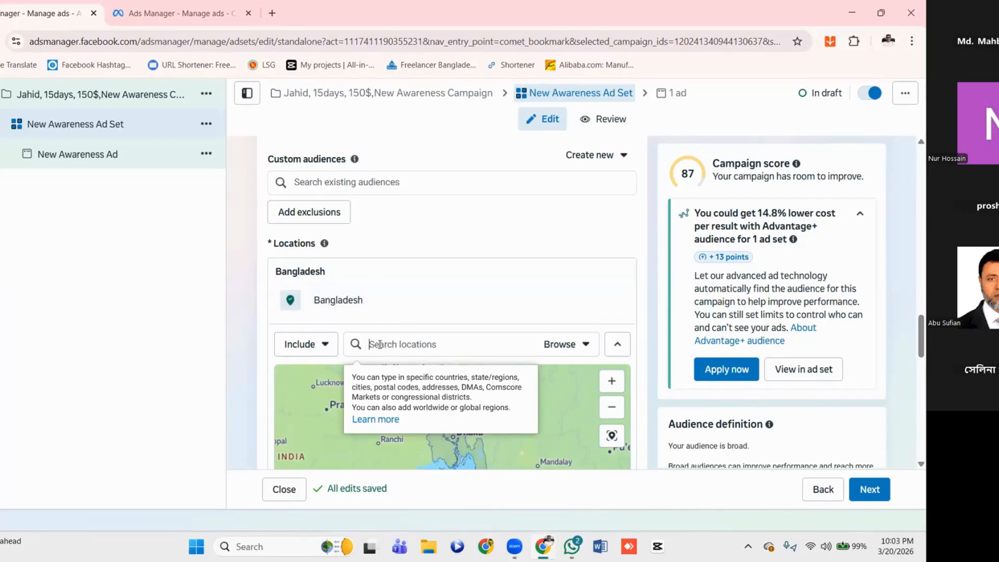
pyautogui.click(323, 345)
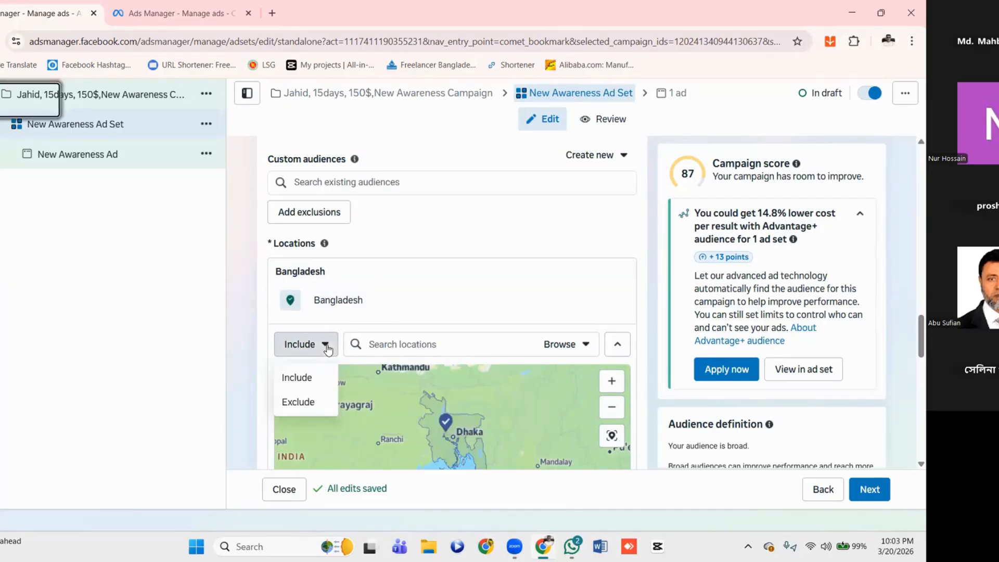
pyautogui.click(304, 402)
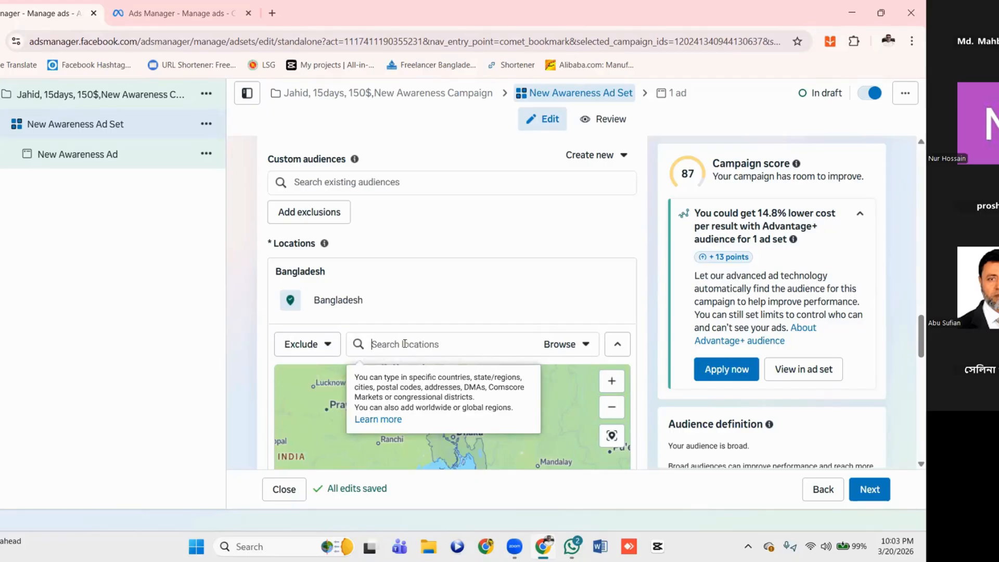
pyautogui.write('raj')
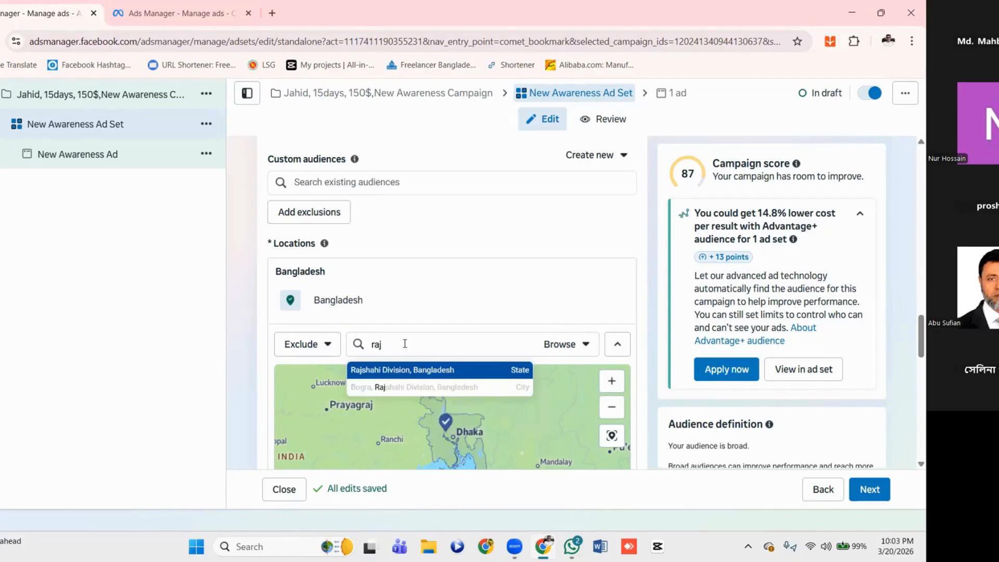
pyautogui.write('shahi')
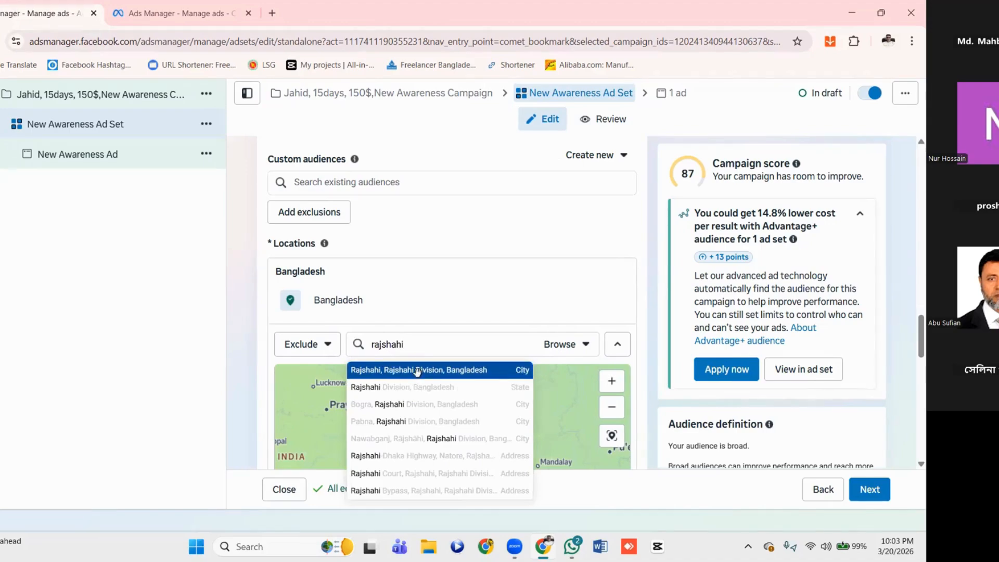
pyautogui.click(420, 372)
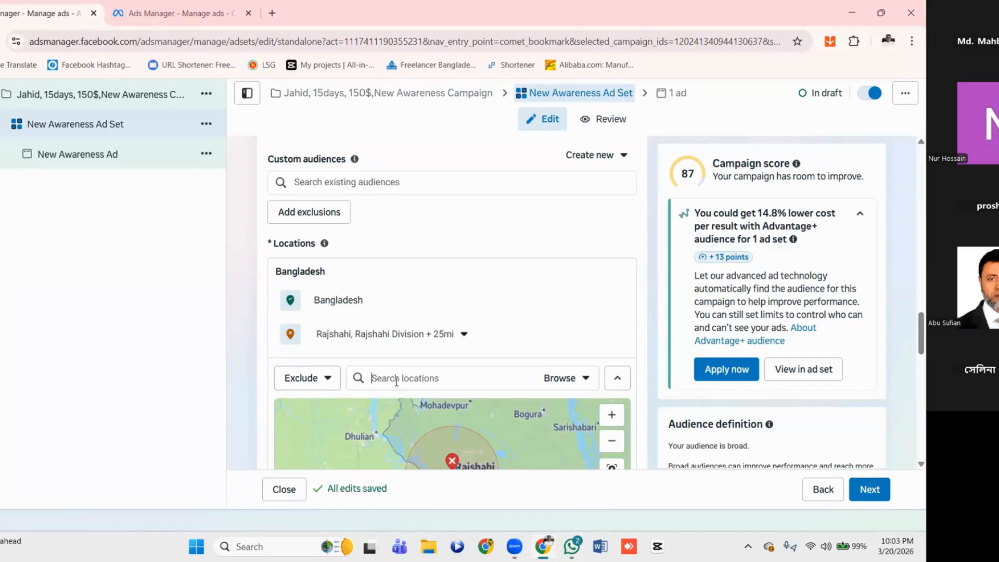
pyautogui.write('dinaj')
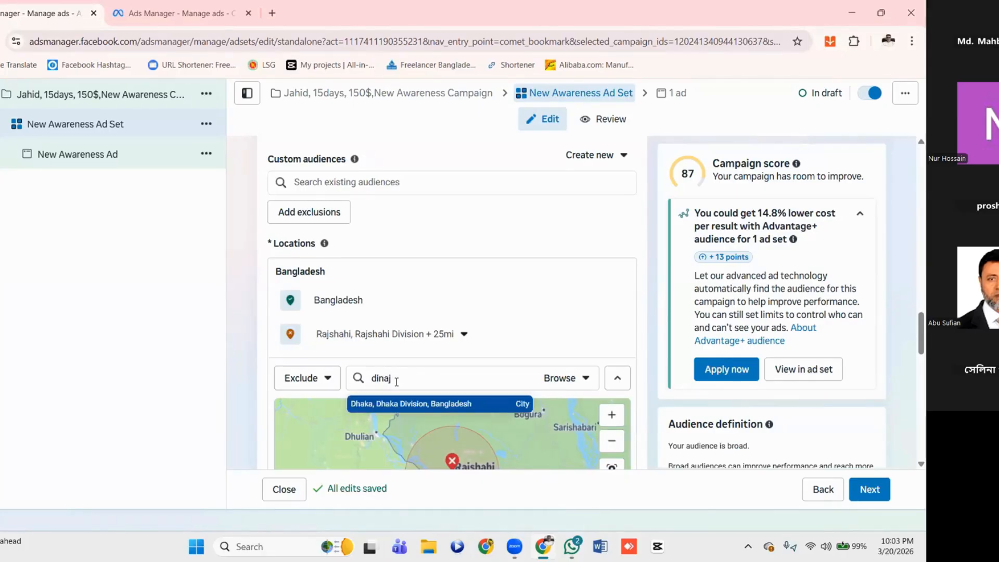
pyautogui.write('puir')
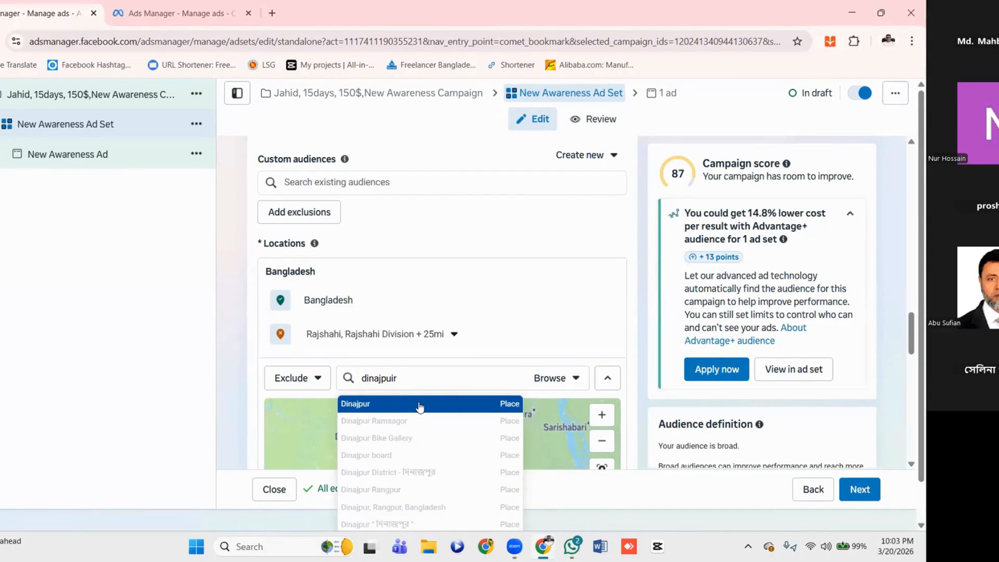
pyautogui.write(',')
pyautogui.scroll(-1, 440, 408)
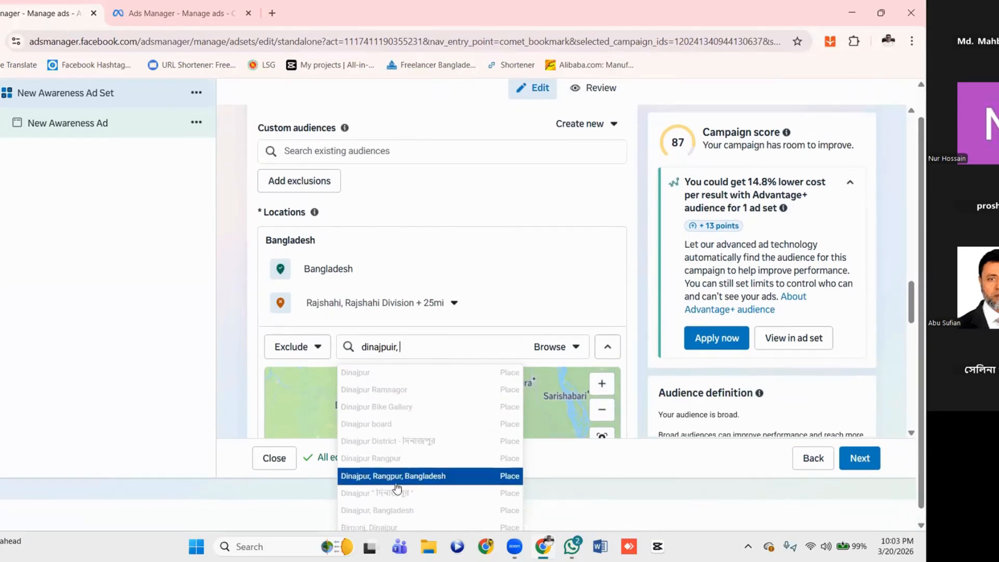
pyautogui.scroll(-1, 446, 426)
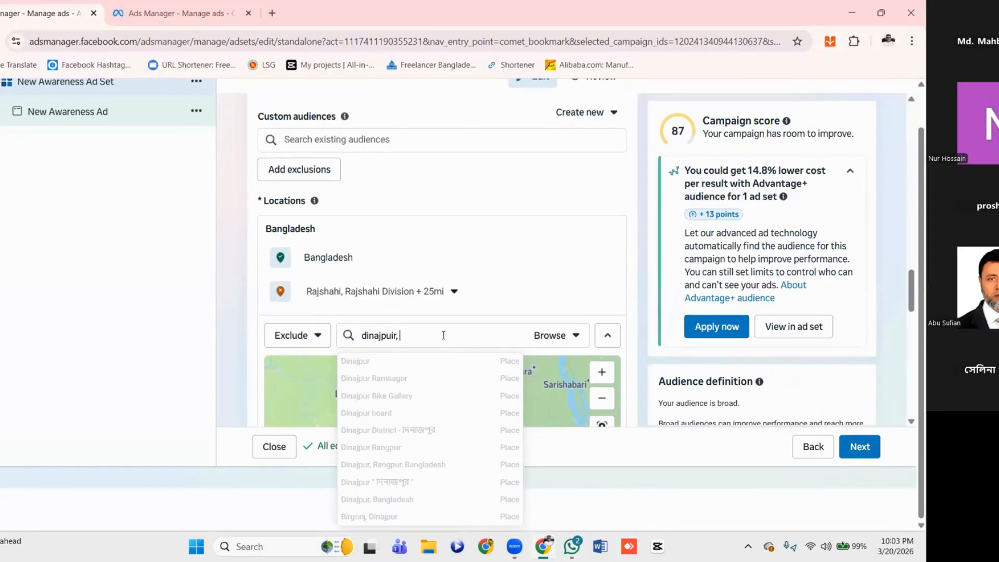
pyautogui.write('dia')
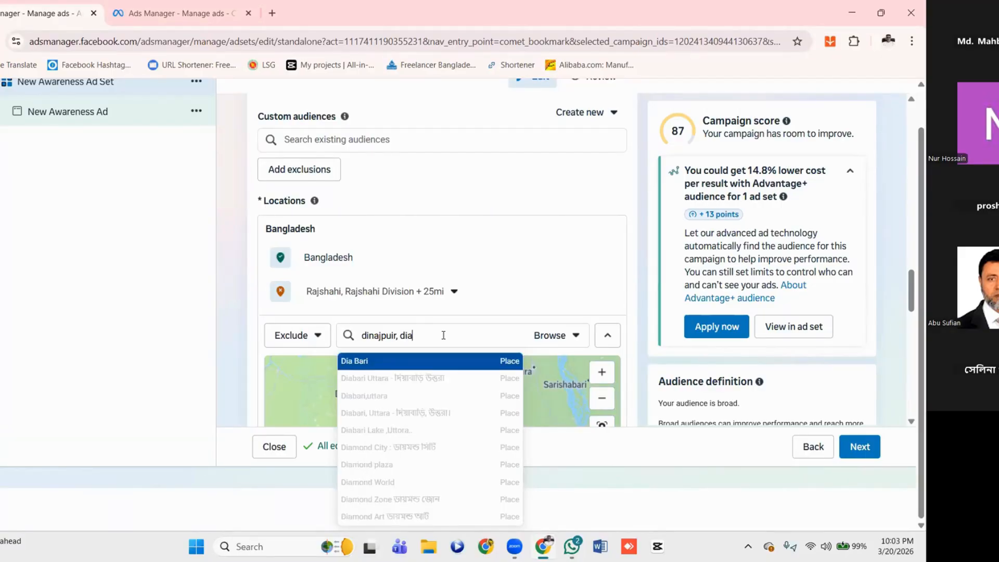
pyautogui.press('BackSpace')
pyautogui.press('BackSpace')
pyautogui.press('BackSpace')
pyautogui.press('BackSpace')
pyautogui.press('BackSpace')
pyautogui.press('BackSpace')
pyautogui.press('BackSpace')
pyautogui.press('BackSpace')
pyautogui.press('BackSpace')
pyautogui.press('BackSpace')
pyautogui.press('BackSpace')
pyautogui.press('BackSpace')
pyautogui.press('BackSpace')
pyautogui.press('BackSpace')
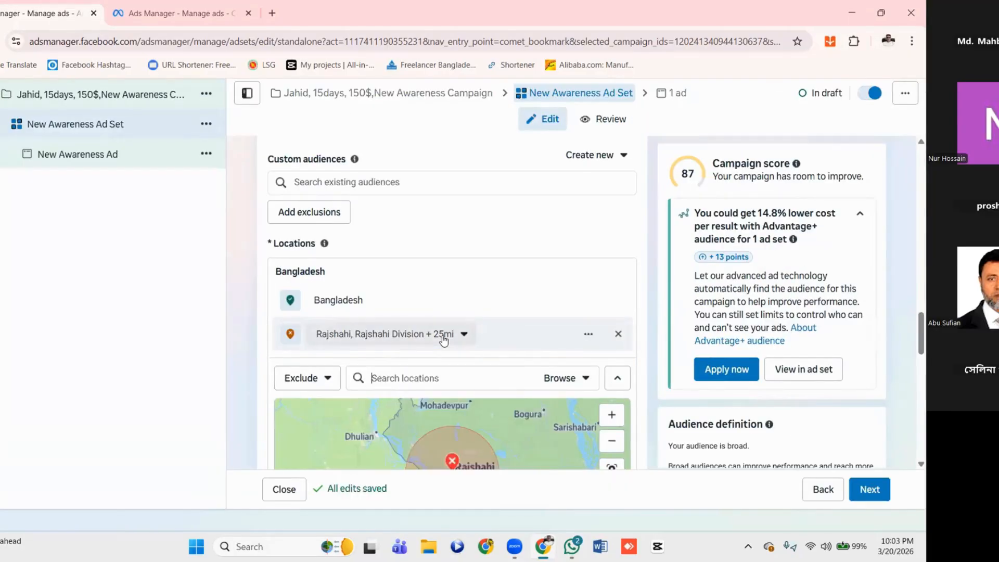
# Exclude the state Rangpur Division, Bangladesh, from the ad set's audience locations
pyautogui.write('Rangpur')
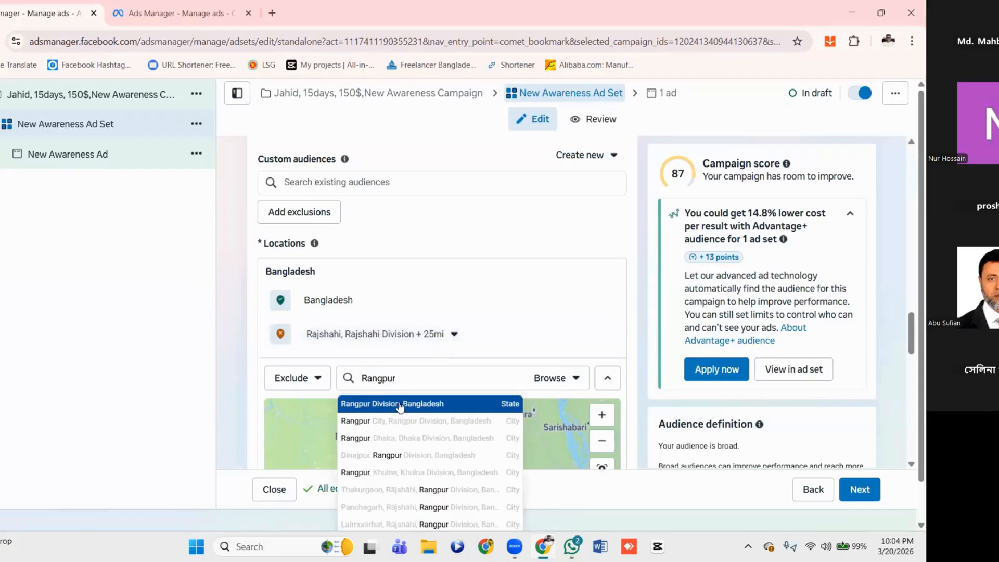
pyautogui.click(400, 405)
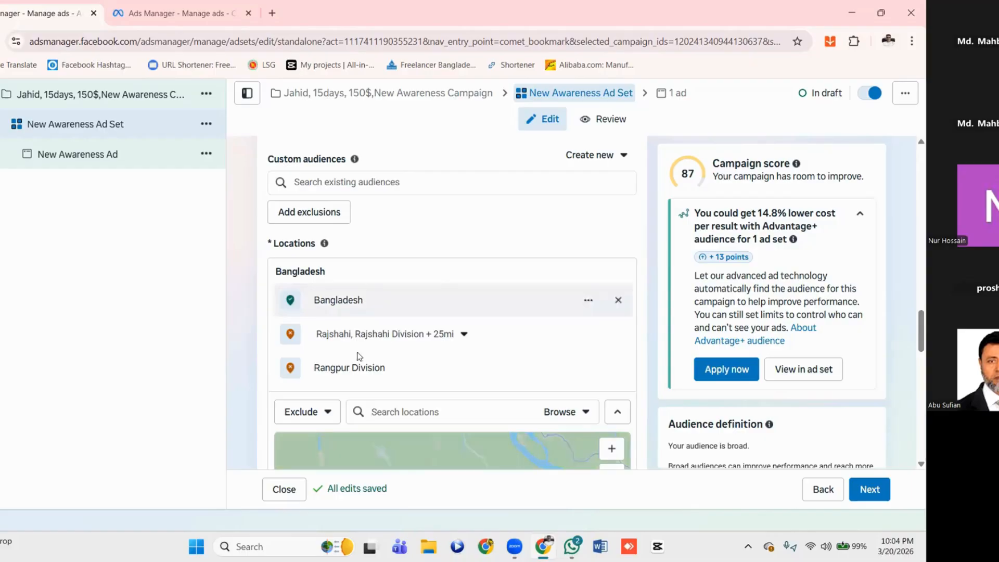
# Switch the audience location search from excluding places back to Include
pyautogui.scroll(-1, 369, 379)
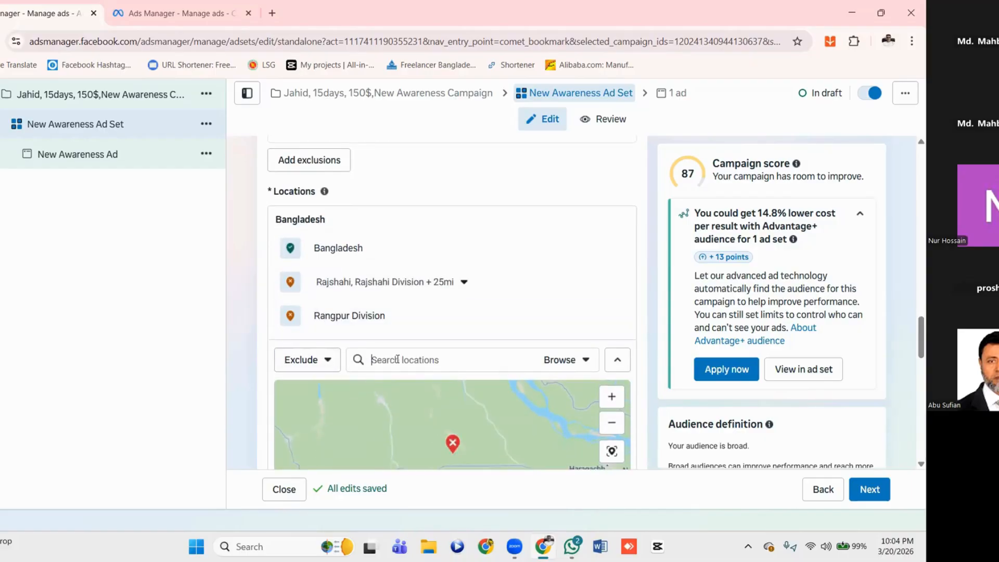
pyautogui.click(326, 361)
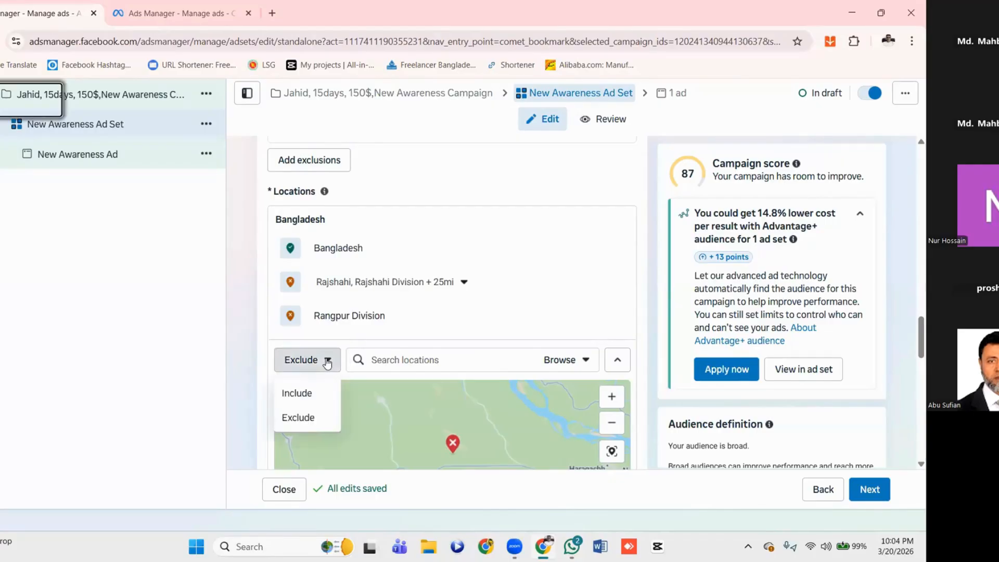
pyautogui.click(296, 394)
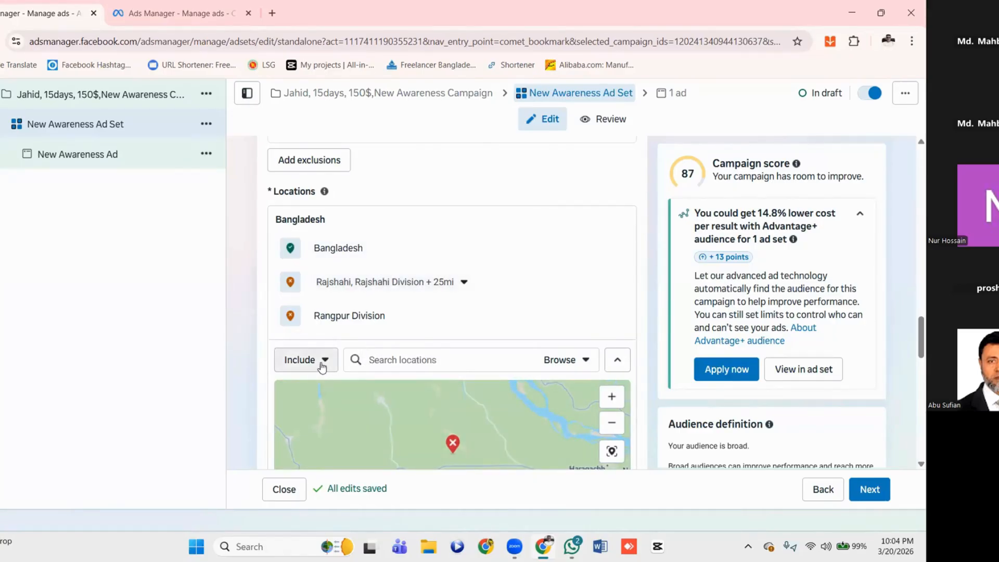
# Set the maximum audience age to 50 while keeping the minimum at 18
pyautogui.scroll(-2, 420, 340)
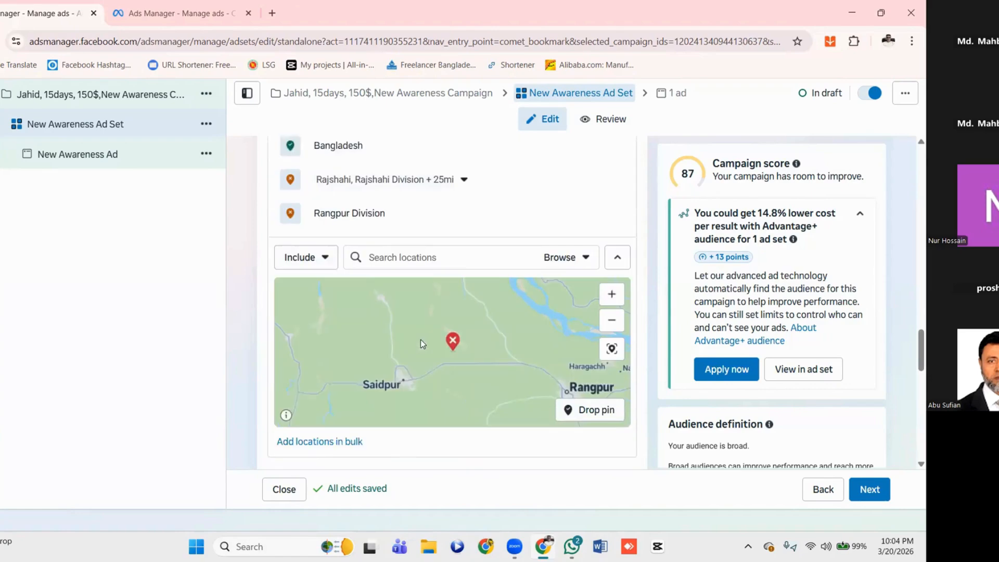
pyautogui.rightClick(477, 299)
pyautogui.click(426, 454)
pyautogui.scroll(-1, 425, 455)
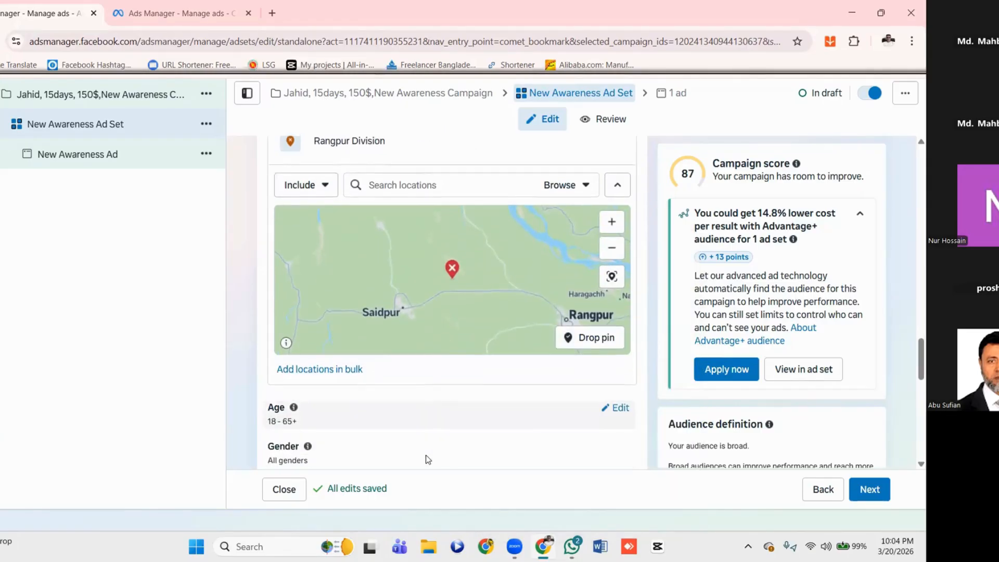
pyautogui.scroll(-2, 425, 455)
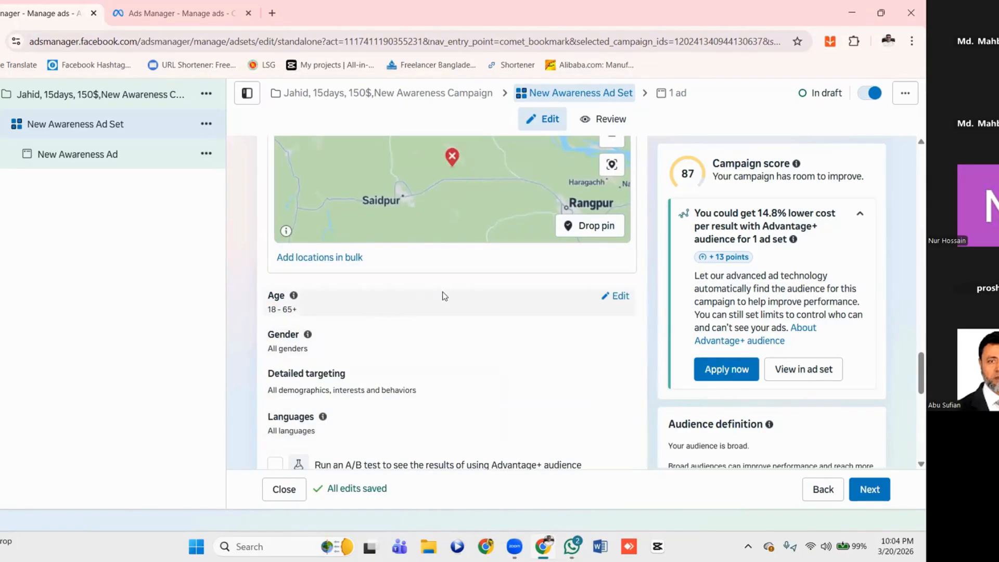
pyautogui.click(619, 297)
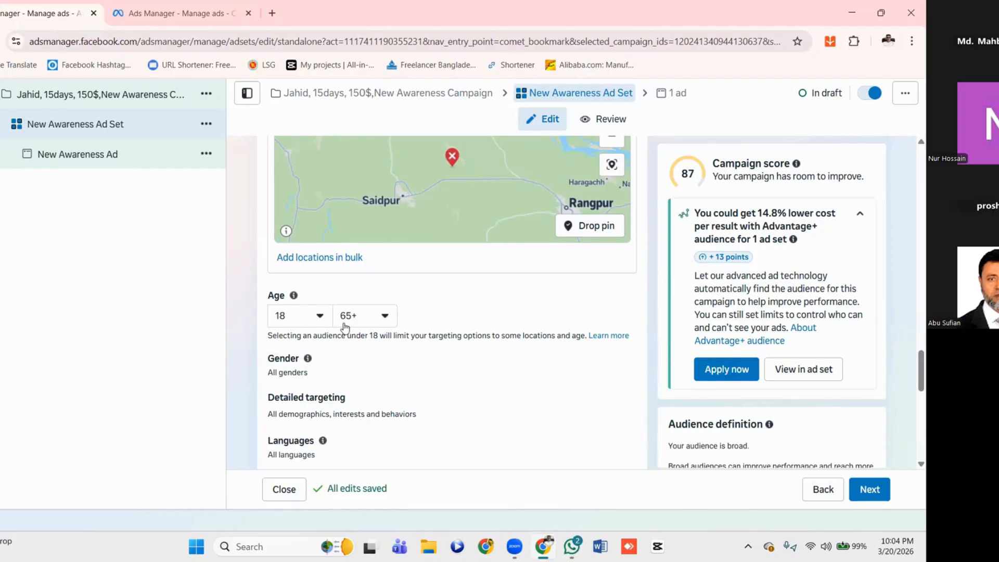
pyautogui.click(384, 318)
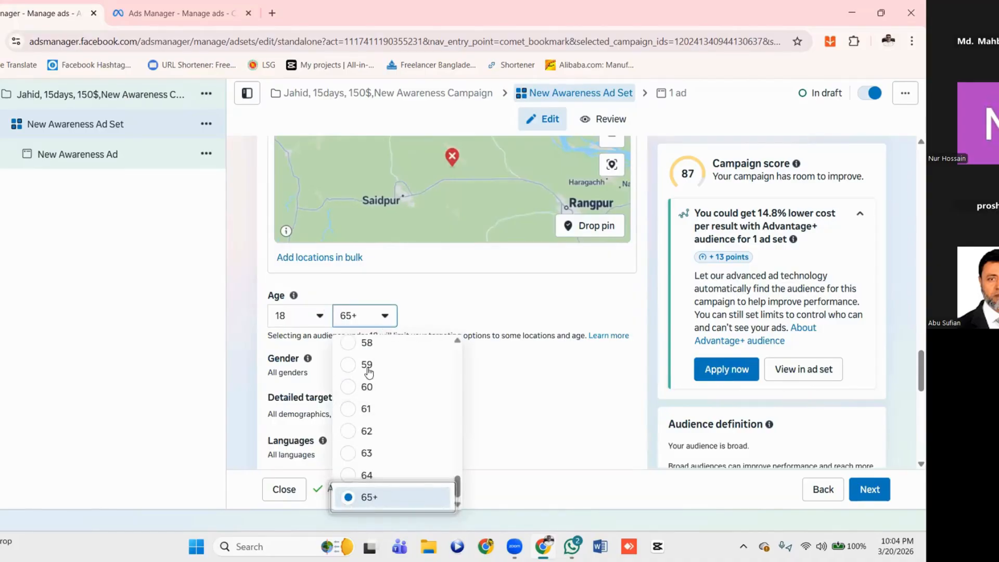
pyautogui.scroll(1, 368, 372)
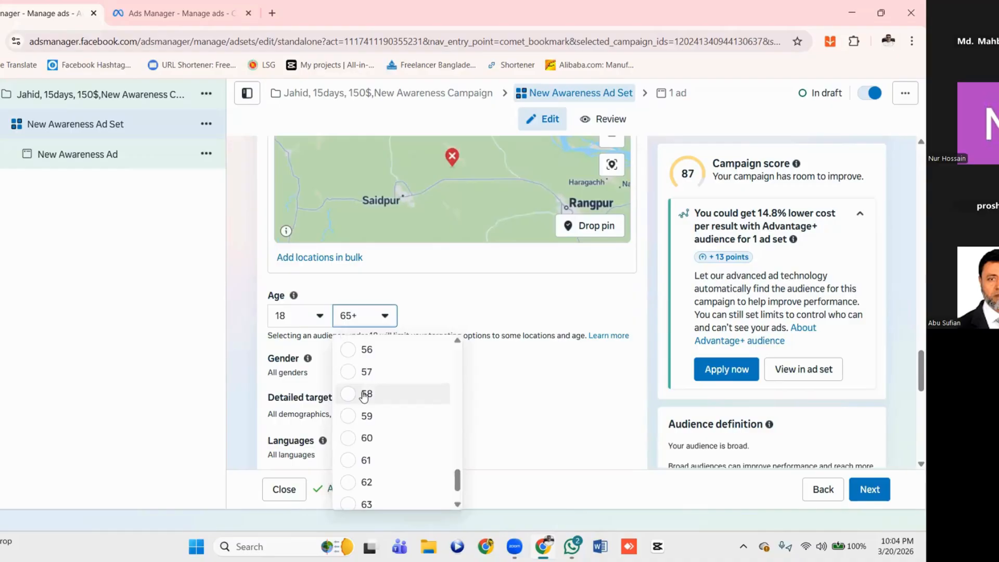
pyautogui.scroll(3, 367, 395)
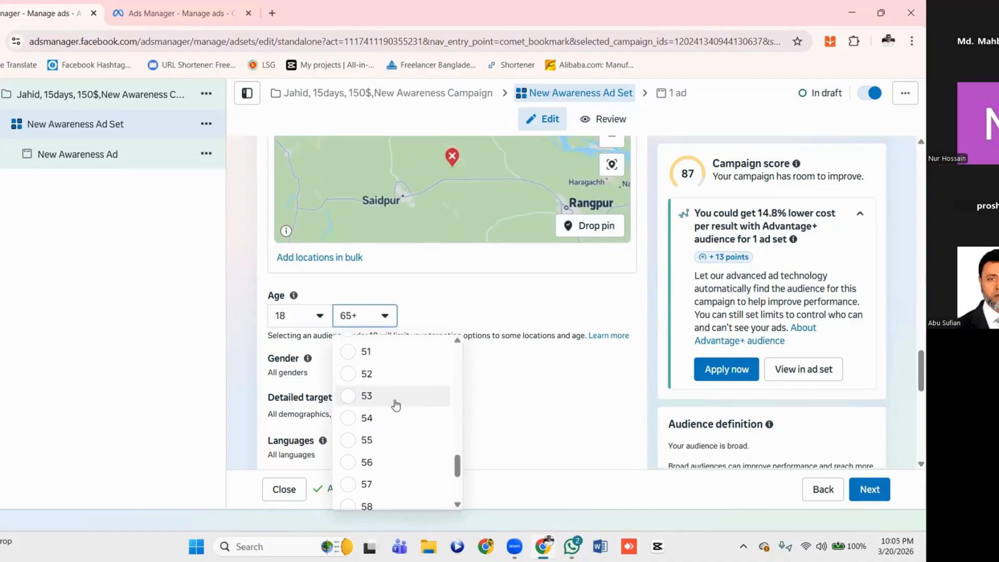
pyautogui.scroll(2, 395, 405)
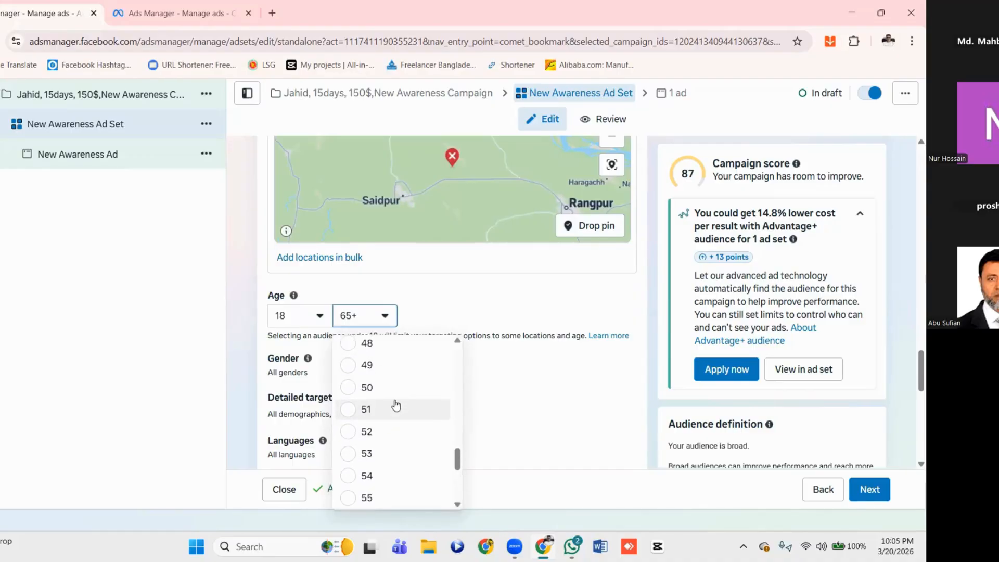
pyautogui.click(352, 391)
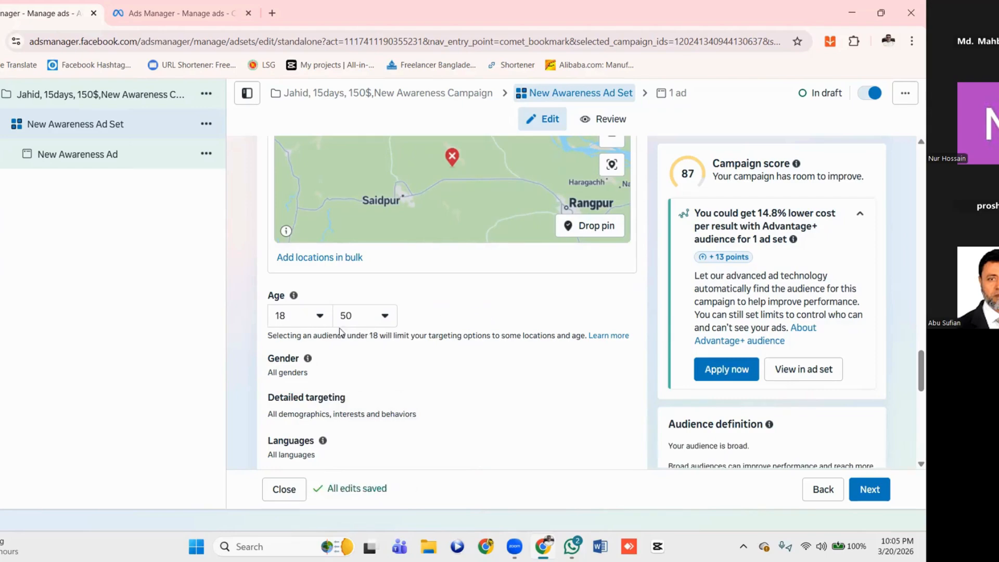
# Open the audience's gender setting for editing and keep it on All
pyautogui.scroll(-1, 461, 314)
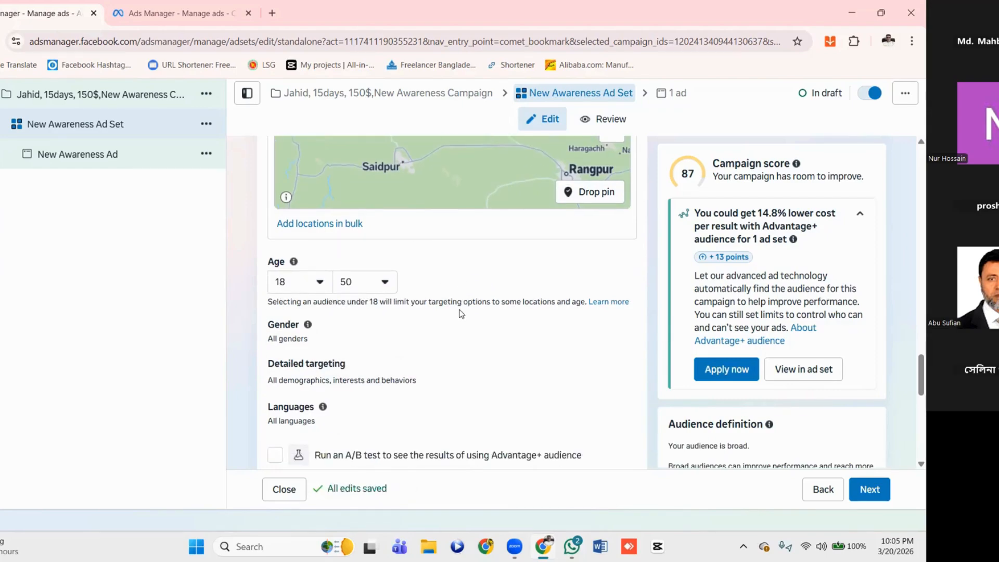
pyautogui.scroll(-1, 461, 314)
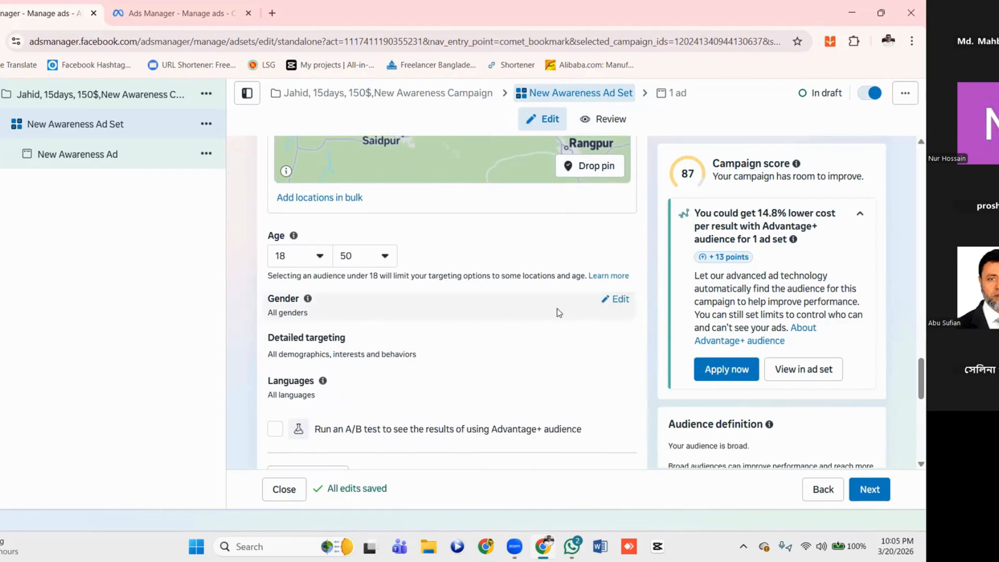
pyautogui.click(618, 300)
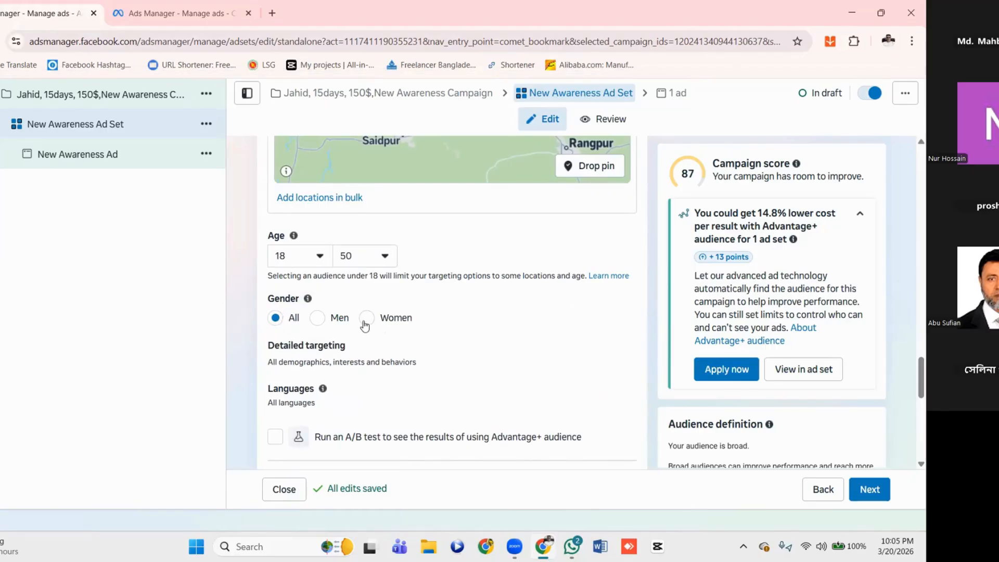
pyautogui.click(318, 318)
# Open the audience's Languages and Detailed targeting settings for editing
pyautogui.scroll(-2, 453, 312)
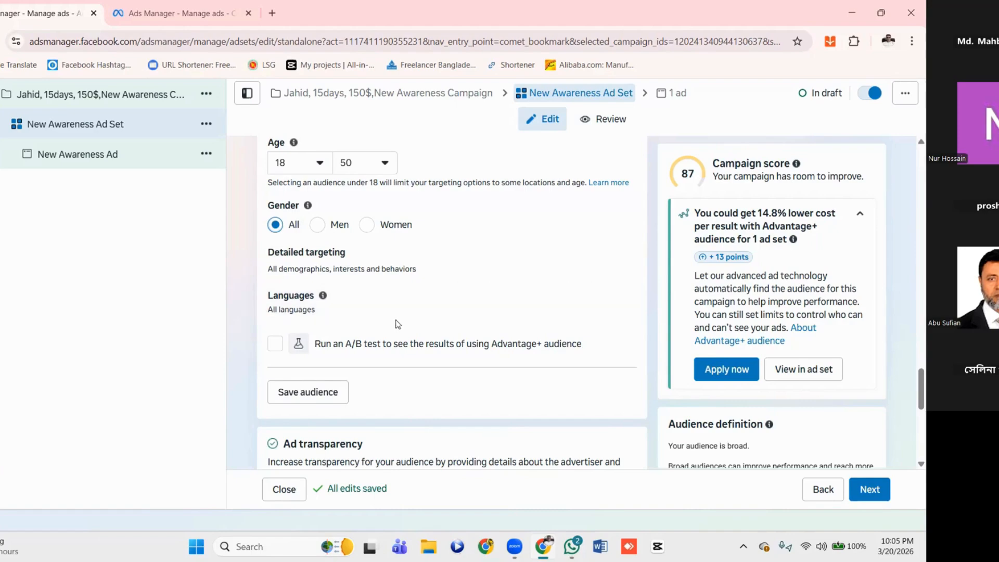
pyautogui.click(618, 296)
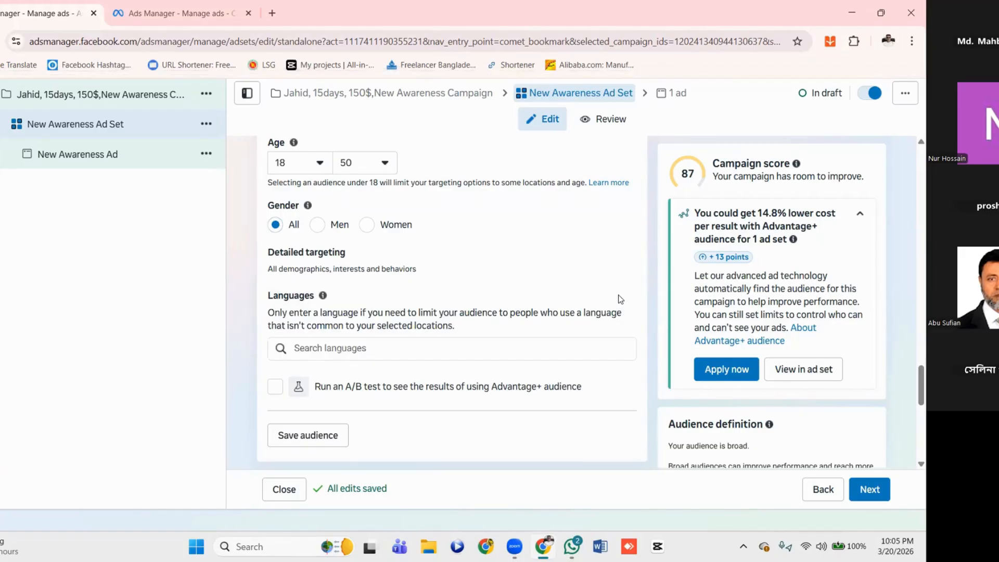
pyautogui.scroll(-3, 445, 293)
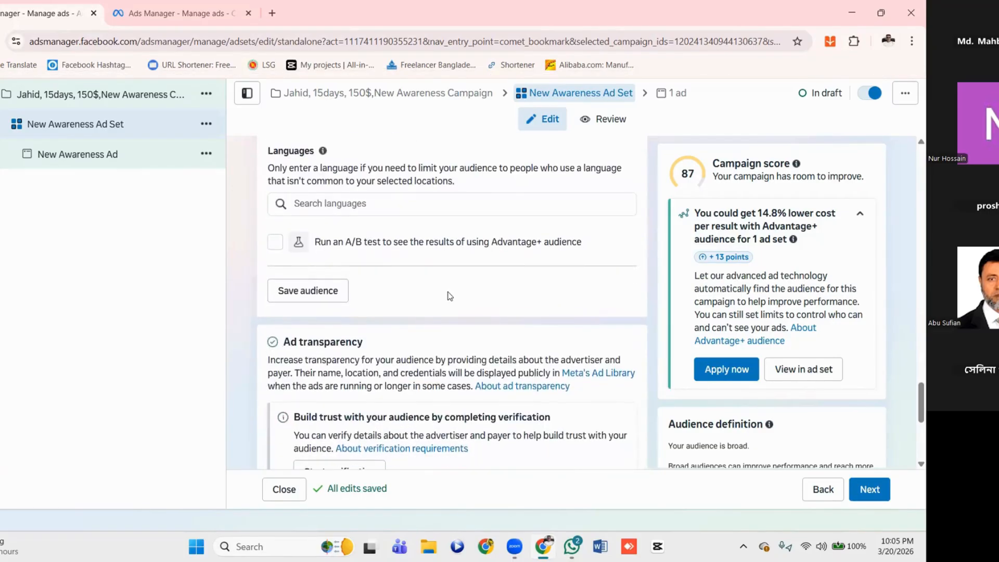
pyautogui.scroll(2, 450, 295)
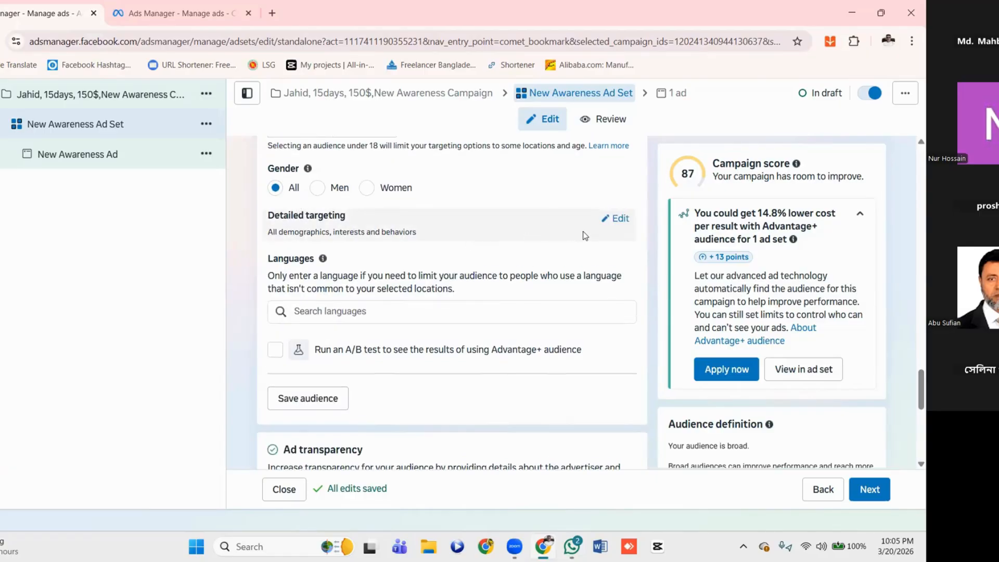
pyautogui.click(621, 219)
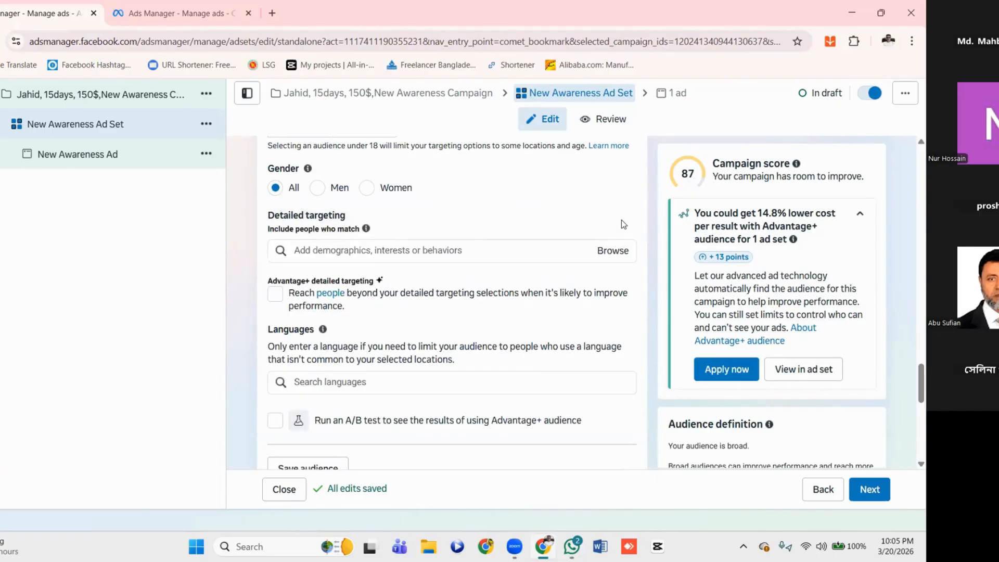
# Browse the detailed targeting categories and expand Demographics to examine its subcategories
pyautogui.scroll(-1, 420, 251)
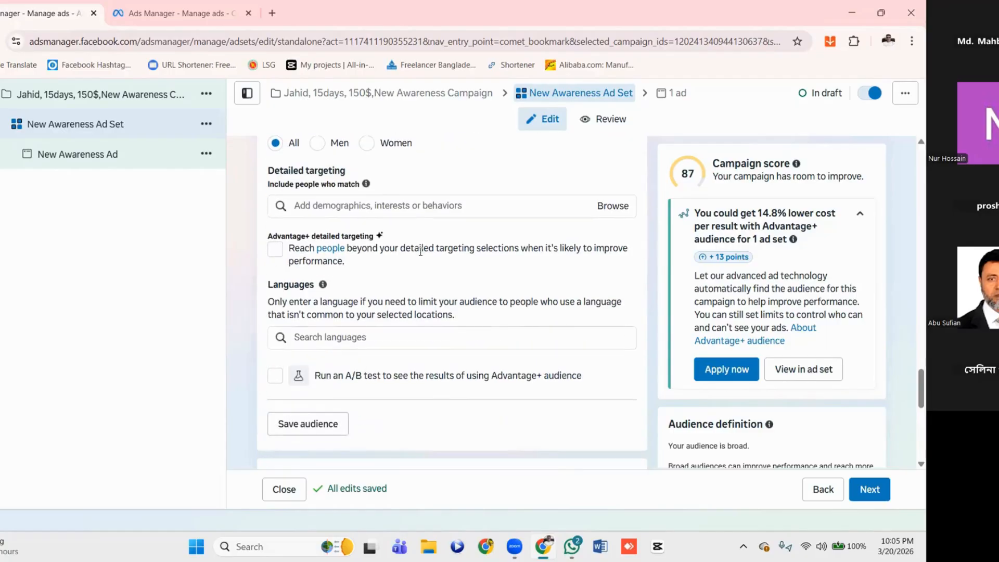
pyautogui.scroll(2, 422, 254)
pyautogui.scroll(1, 422, 255)
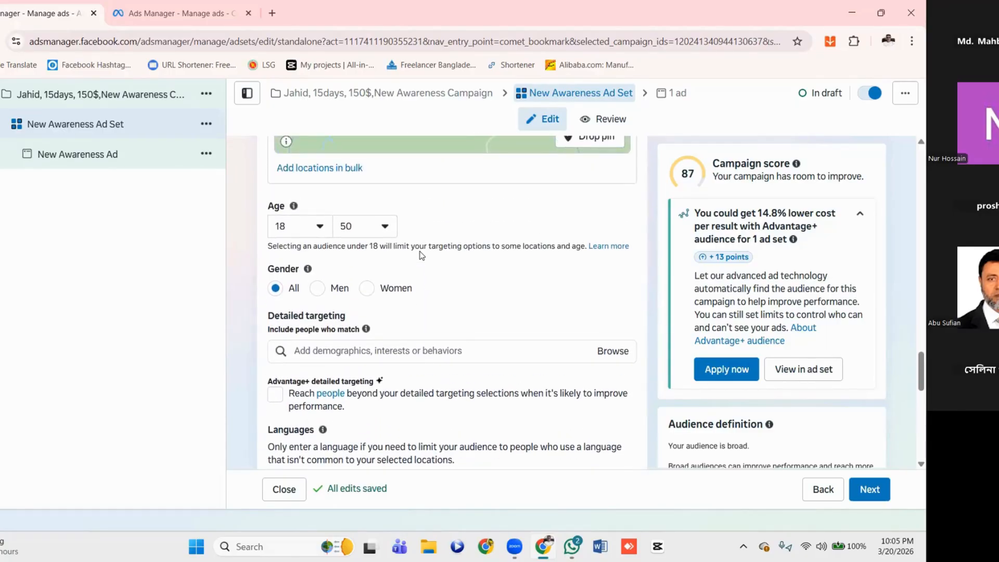
pyautogui.scroll(-1, 440, 305)
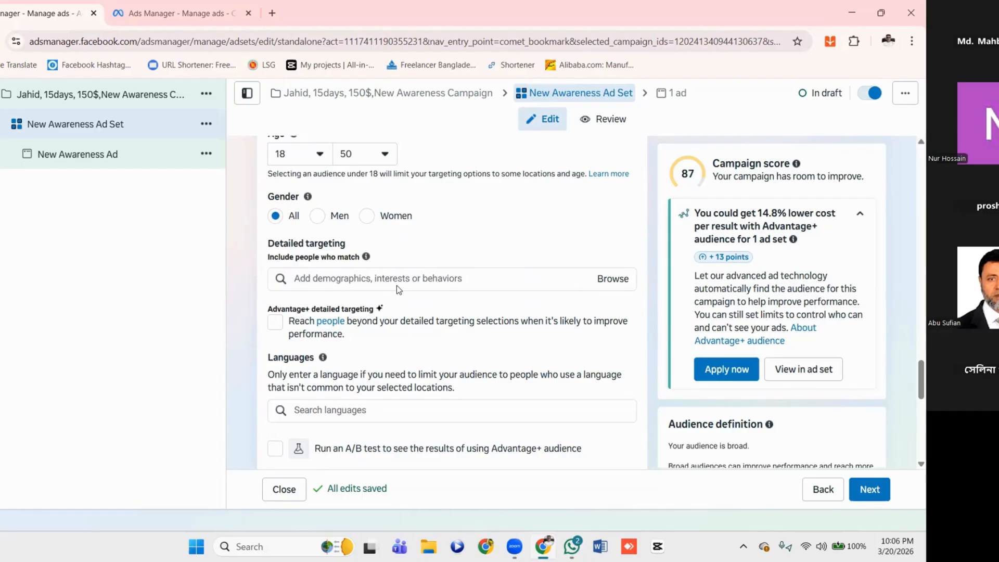
pyautogui.click(474, 283)
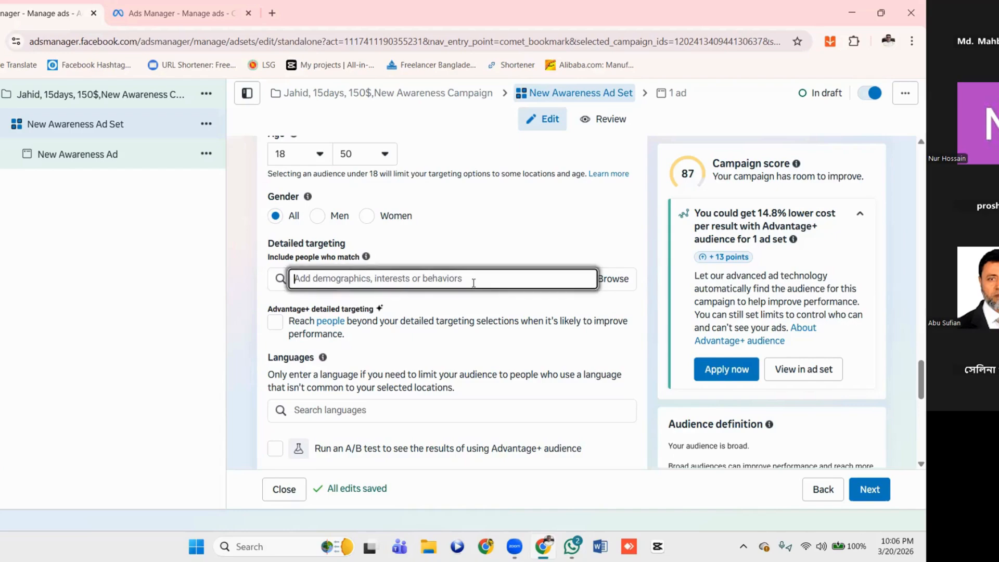
pyautogui.click(613, 279)
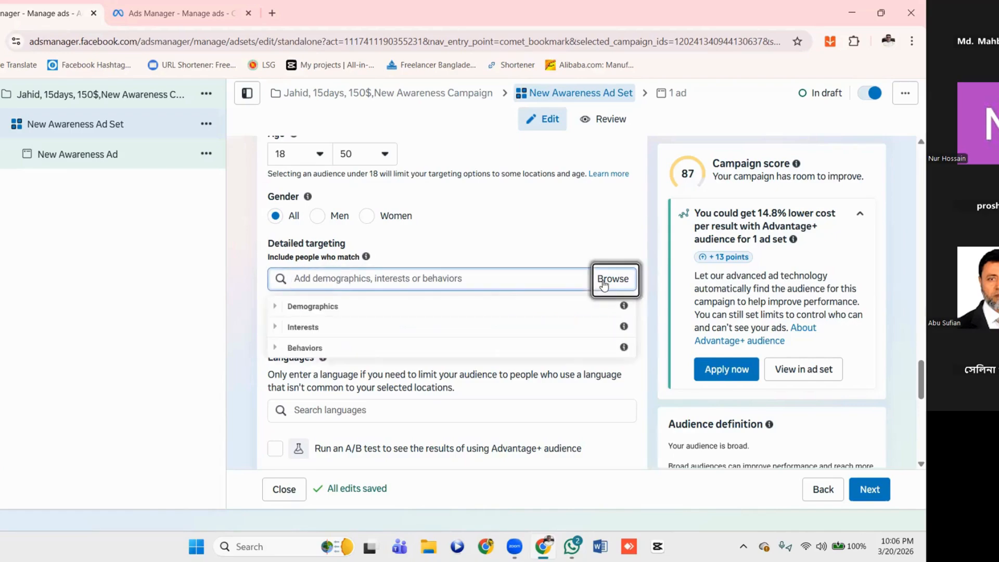
pyautogui.click(285, 308)
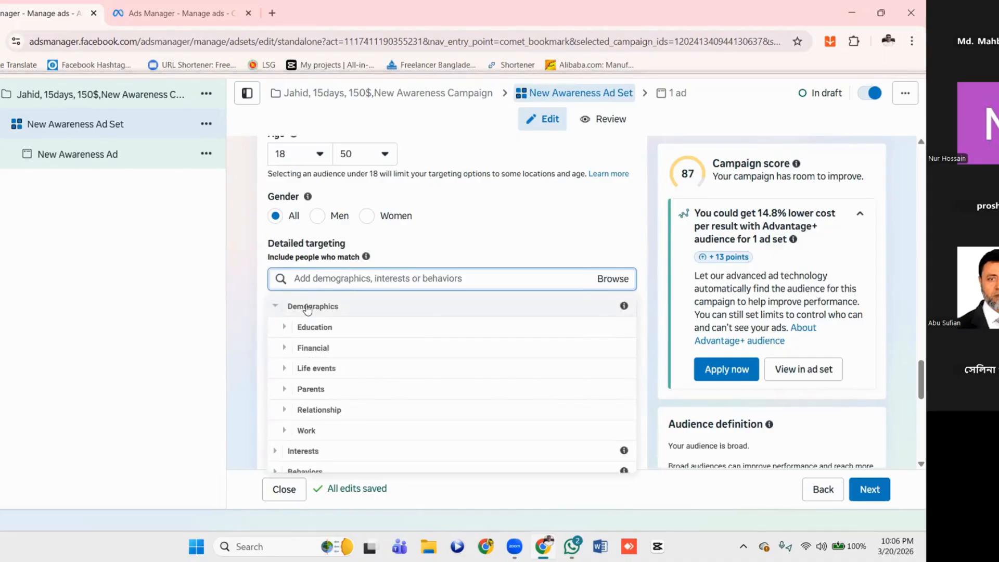
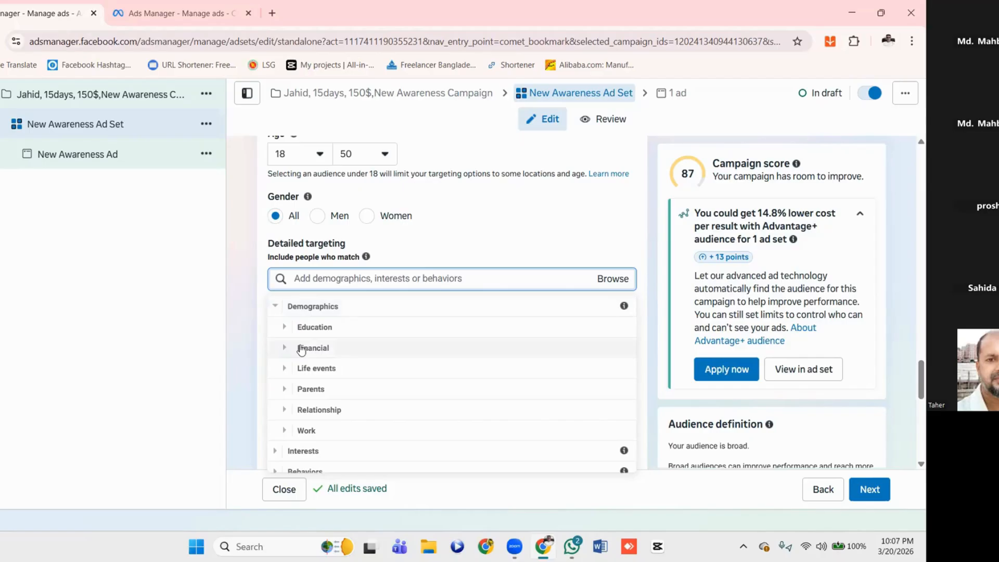
# Expand Education under Demographics to examine its subcategories, and close the detailed targeting category list
pyautogui.scroll(-1, 371, 365)
pyautogui.scroll(1, 372, 366)
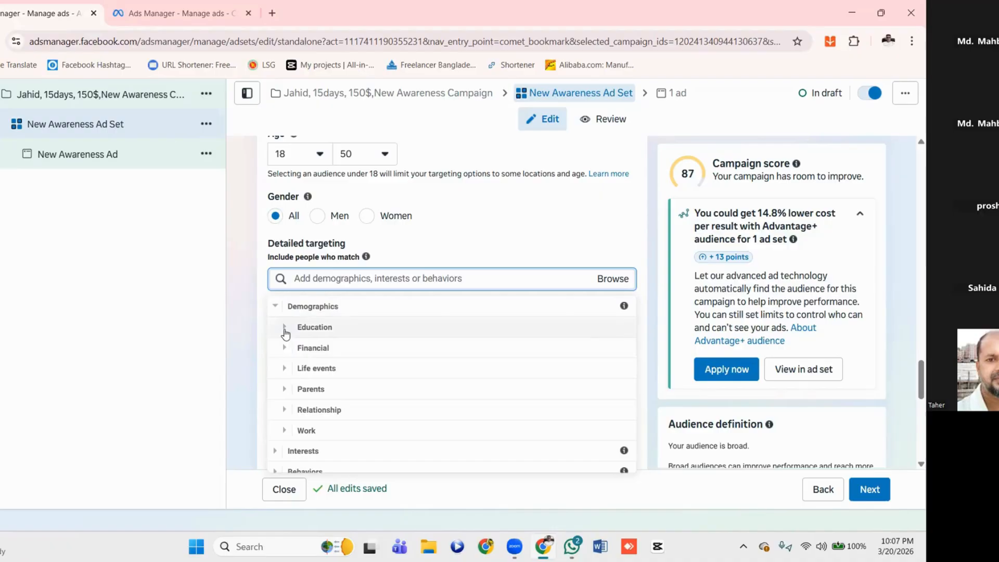
pyautogui.click(285, 329)
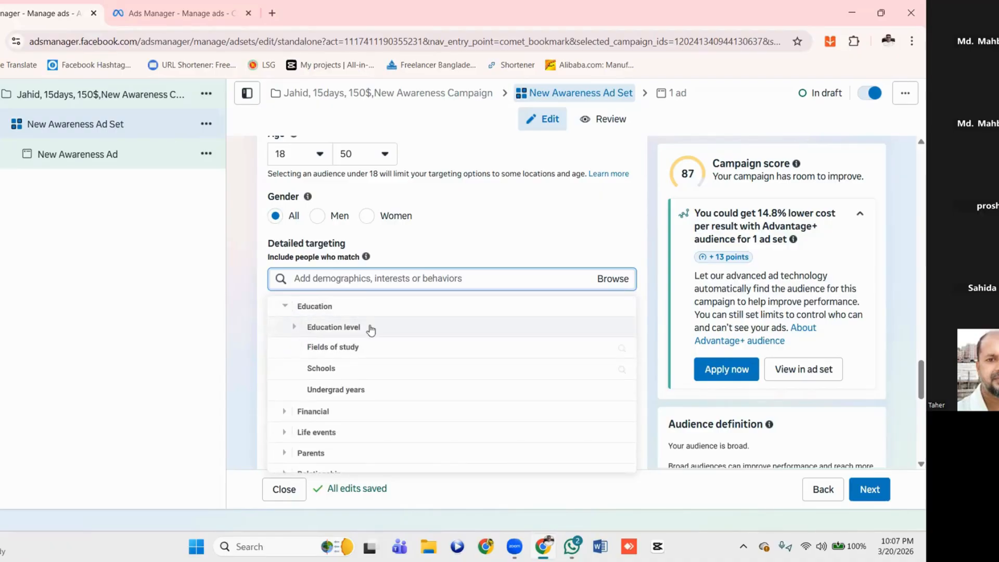
pyautogui.scroll(1, 367, 369)
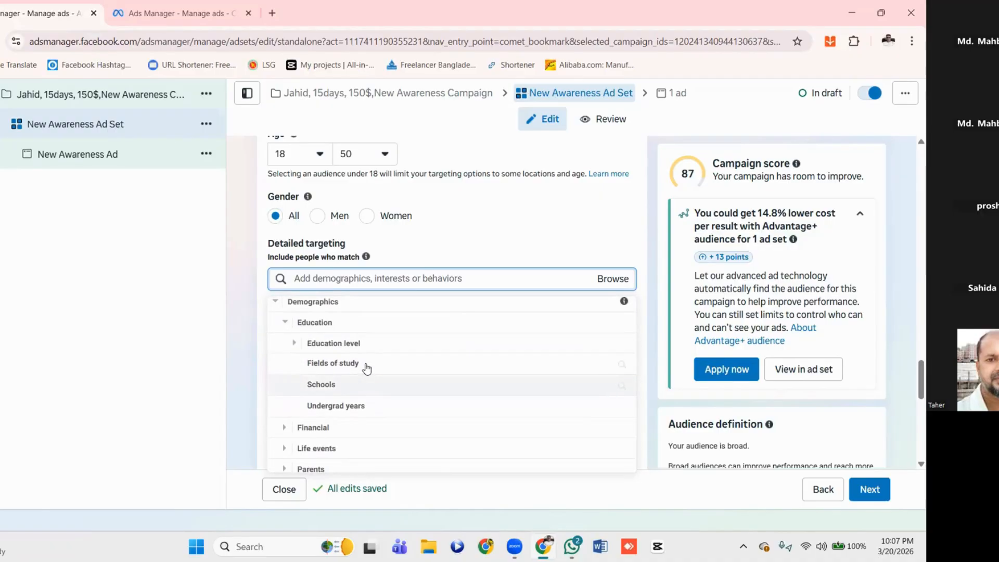
pyautogui.moveTo(368, 368); pyautogui.dragTo(233, 351)
pyautogui.click(394, 285)
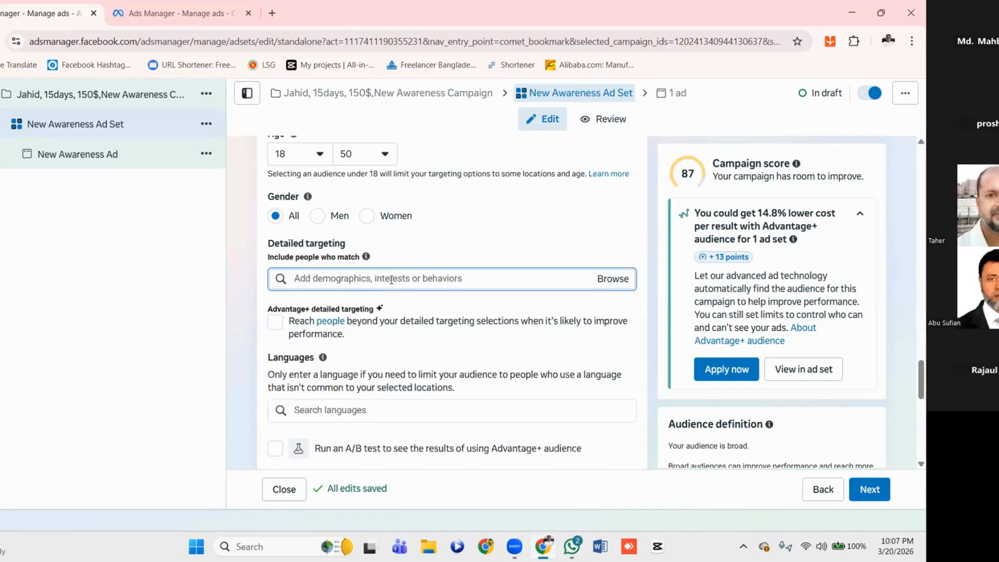
# Reopen the detailed targeting categories and expand Demographics, Education and Education level to examine the available degree options
pyautogui.click(608, 280)
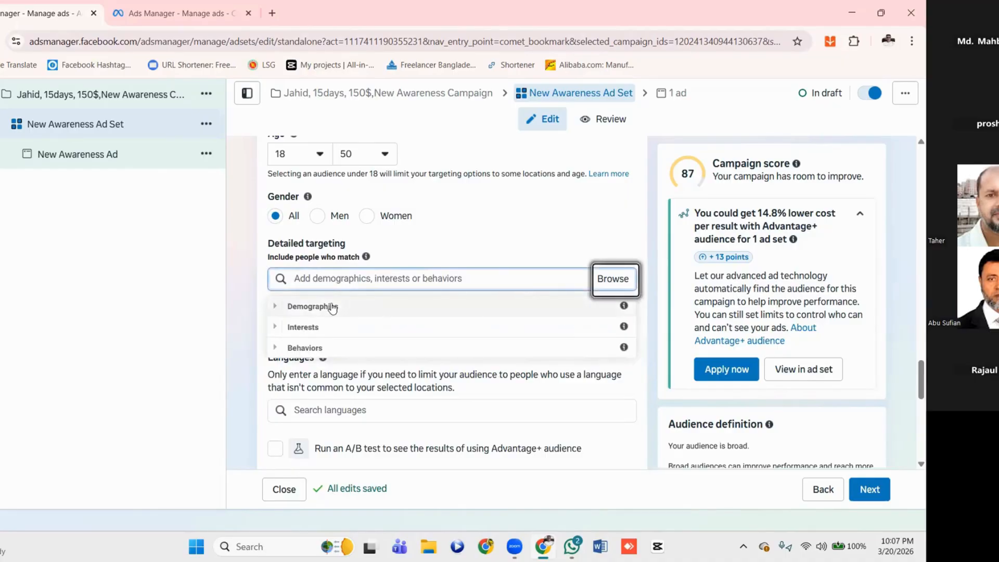
pyautogui.click(278, 311)
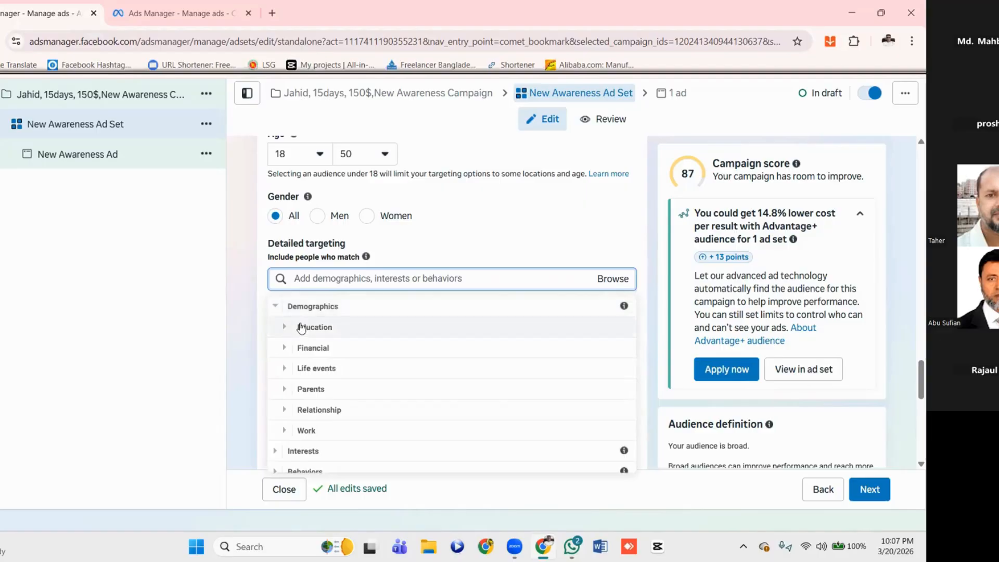
pyautogui.click(287, 329)
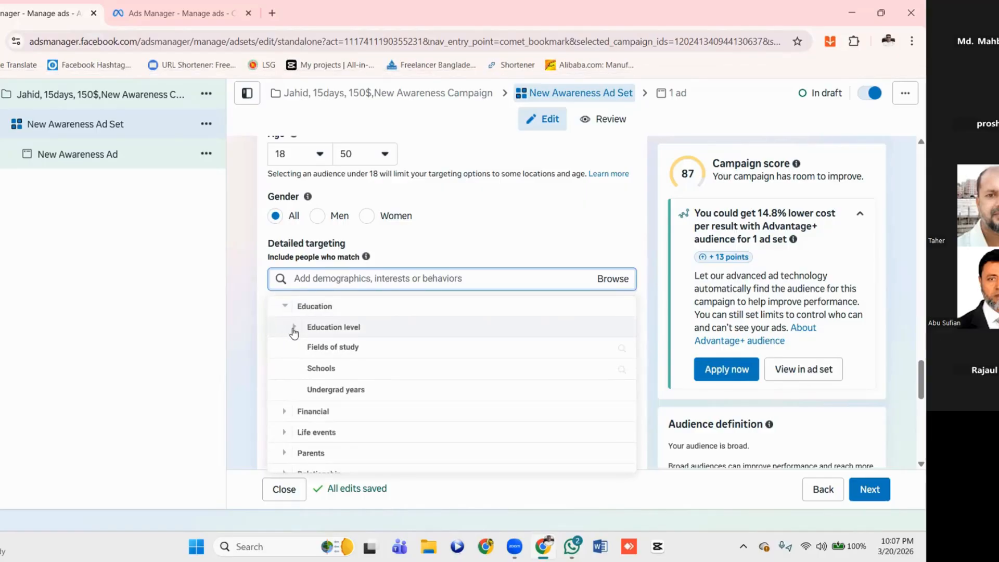
pyautogui.click(294, 329)
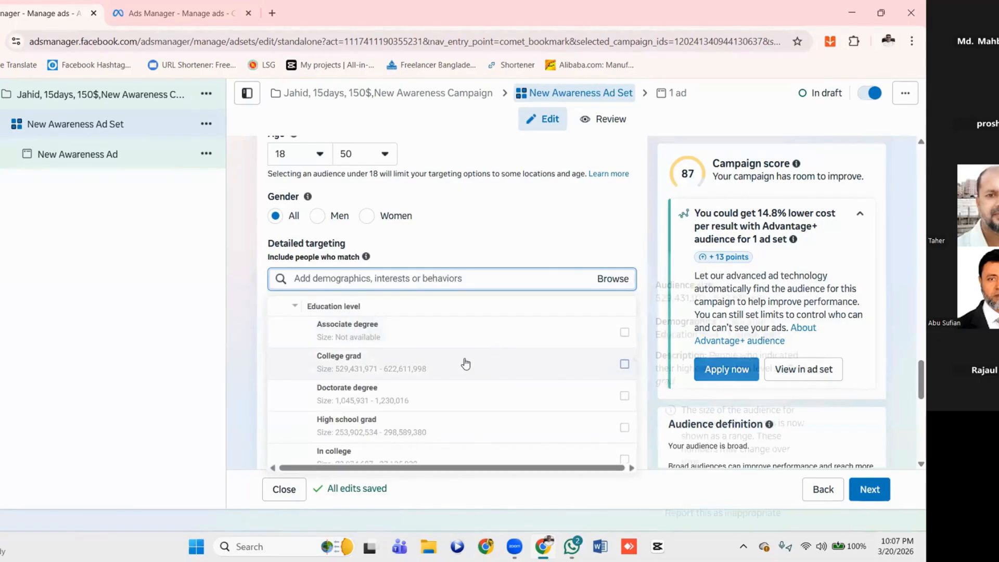
pyautogui.scroll(-9, 466, 364)
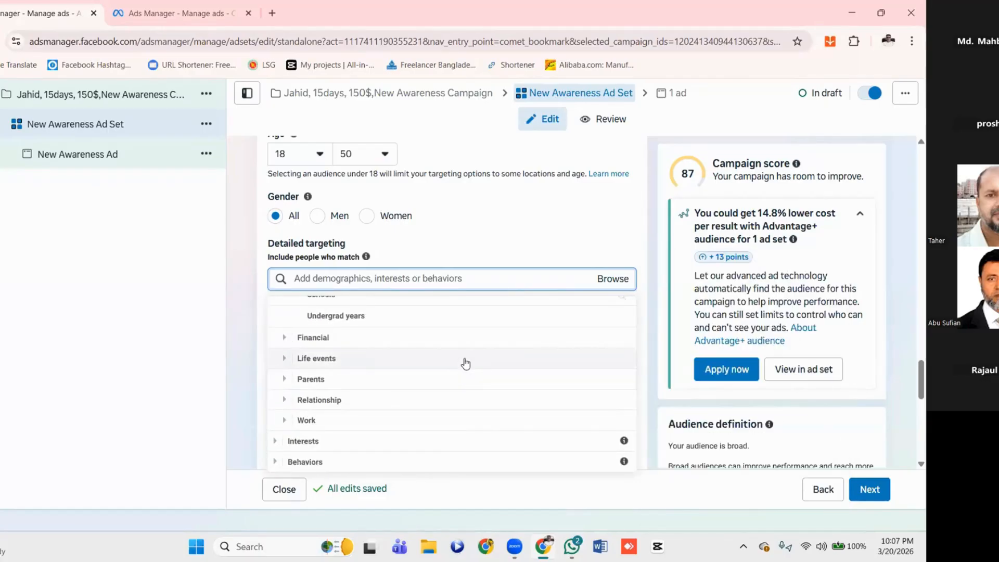
pyautogui.scroll(10, 465, 363)
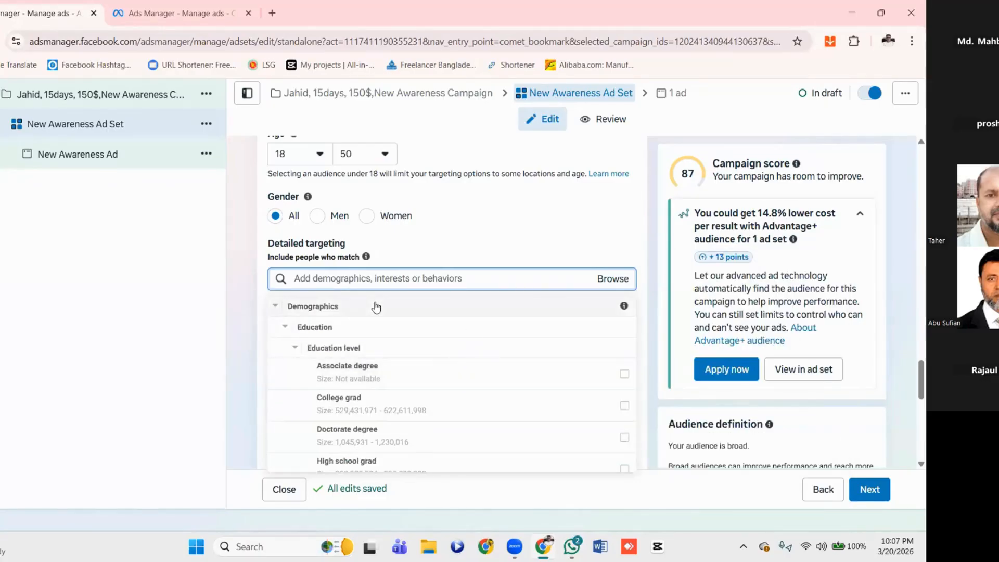
# Collapse Demographics and expand Interests to examine its categories
pyautogui.click(274, 310)
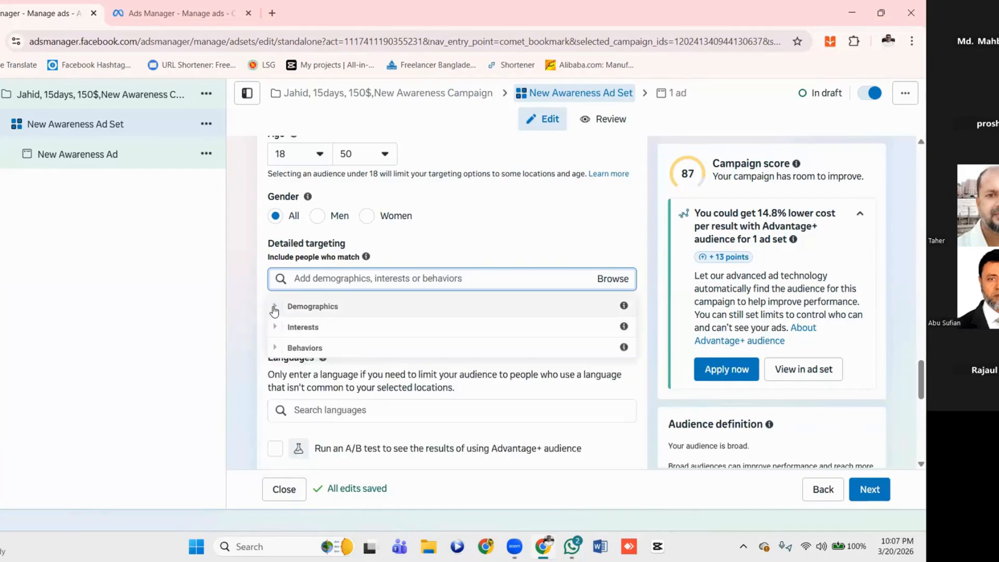
pyautogui.click(274, 331)
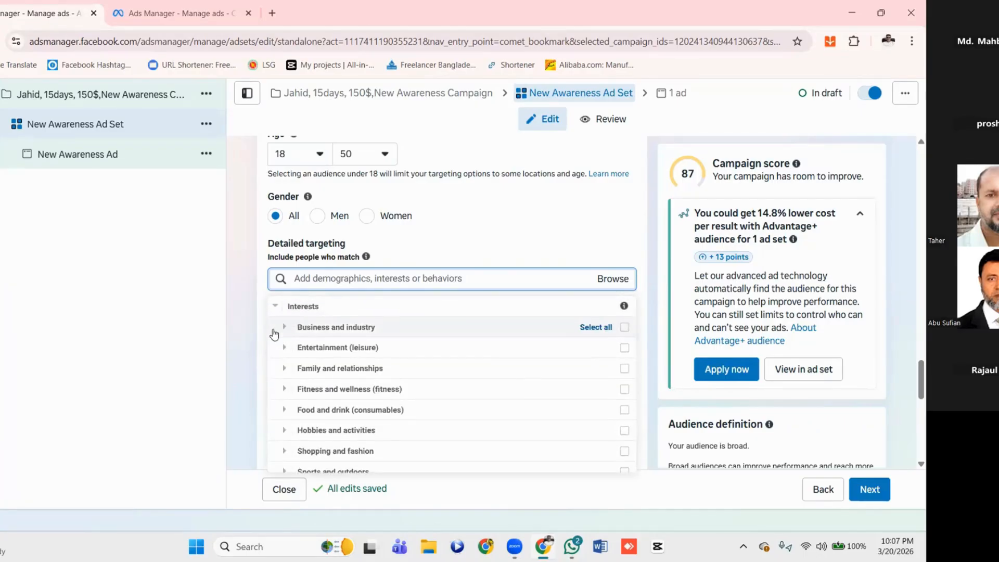
pyautogui.scroll(-1, 359, 375)
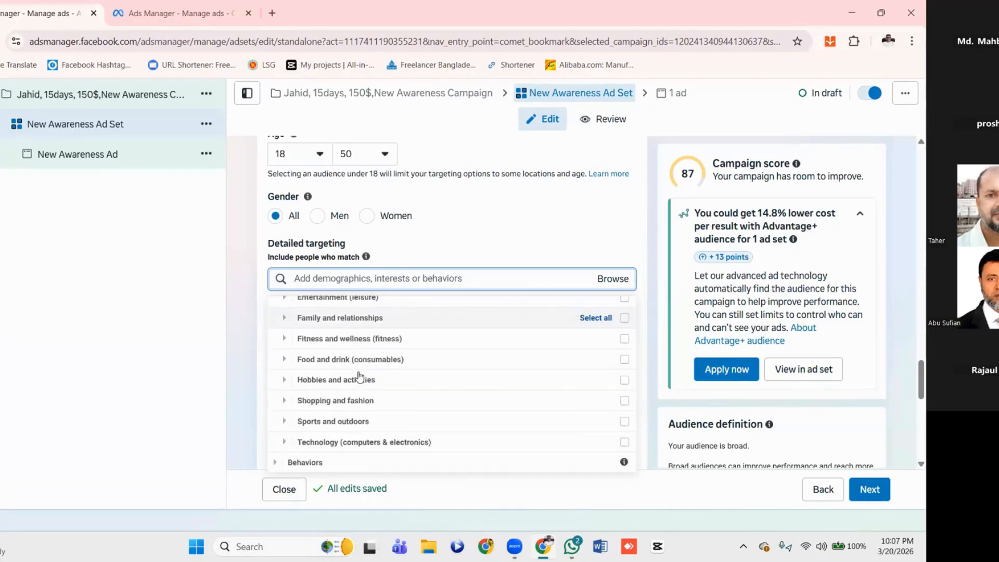
pyautogui.scroll(2, 358, 377)
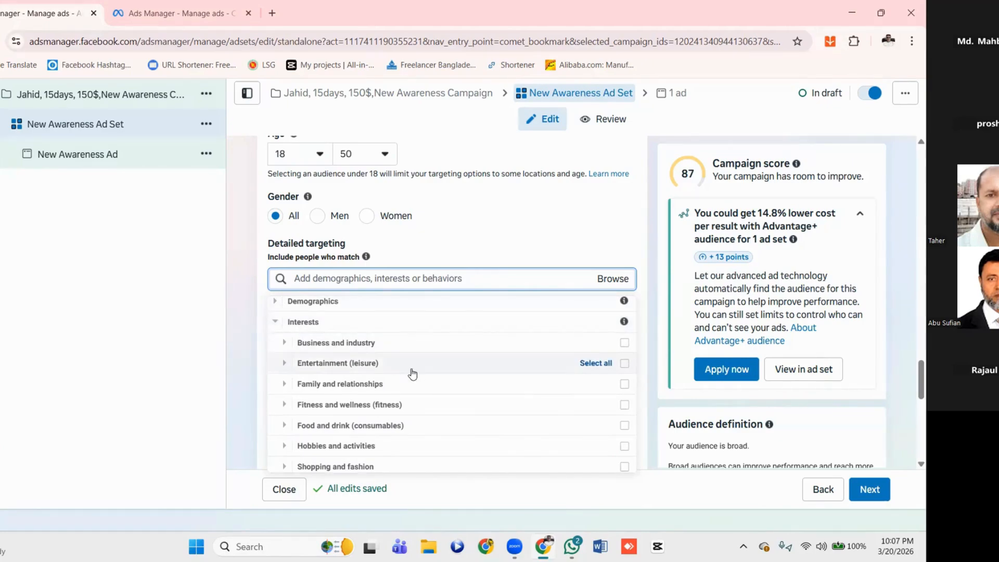
pyautogui.scroll(-2, 411, 372)
pyautogui.scroll(2, 401, 440)
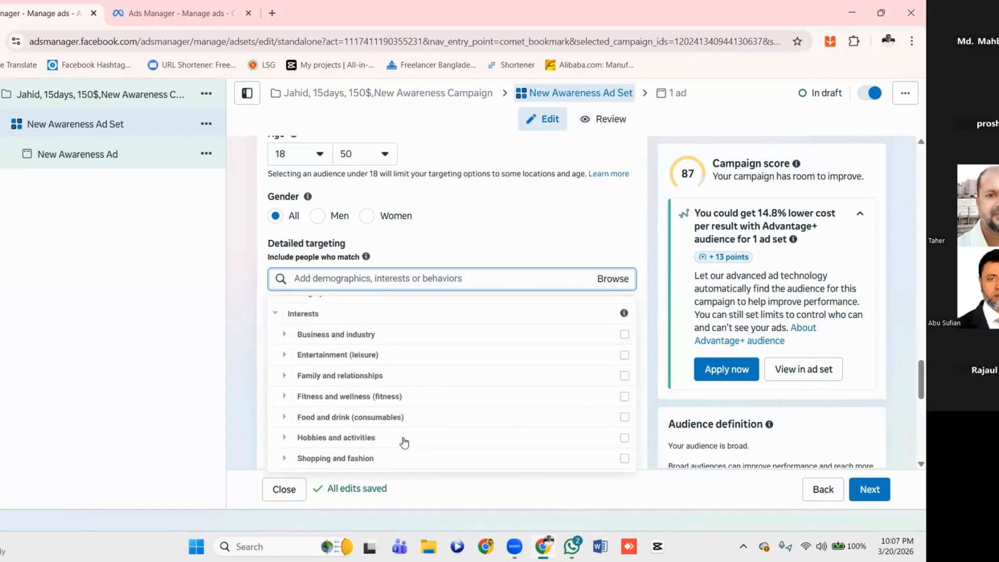
# Expand Business and industry under Interests, examine the audience details of Advertising and Agriculture, and collapse the category
pyautogui.click(287, 347)
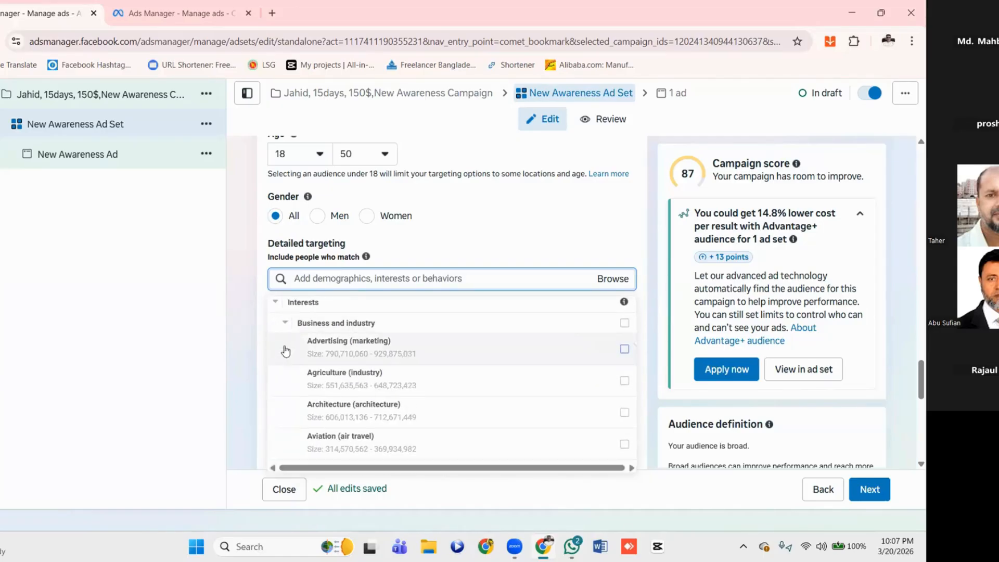
pyautogui.moveTo(416, 363)
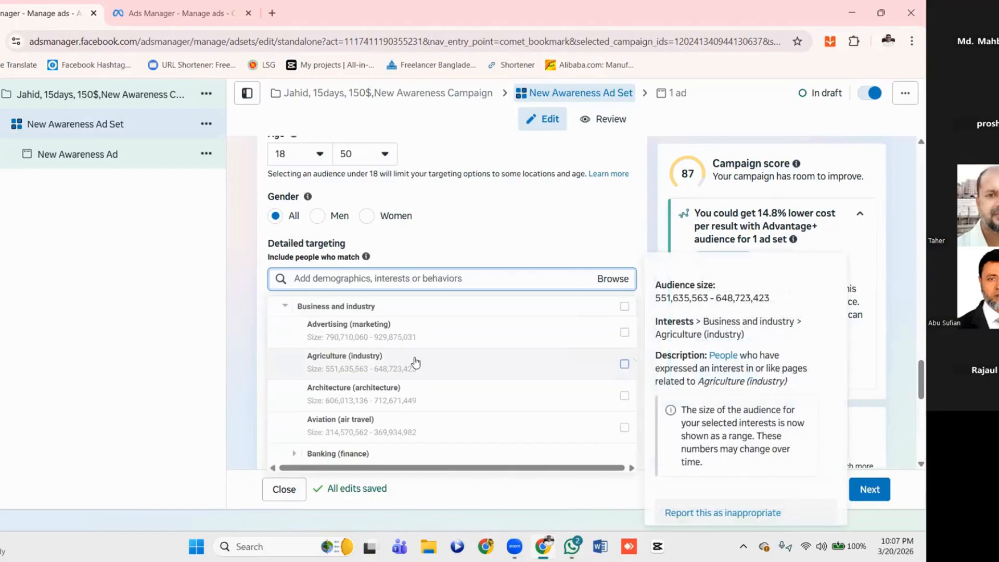
pyautogui.scroll(1, 415, 362)
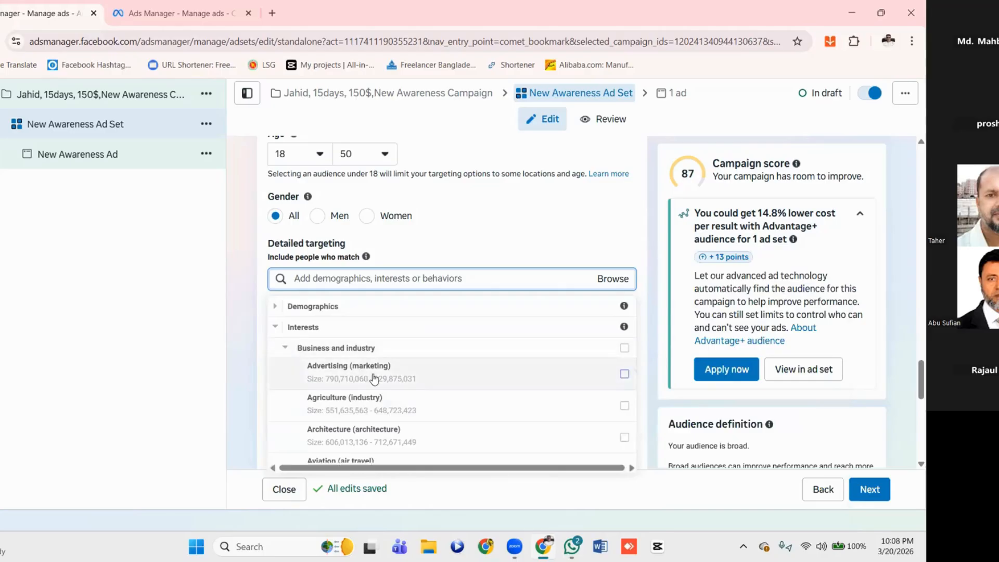
pyautogui.moveTo(396, 377)
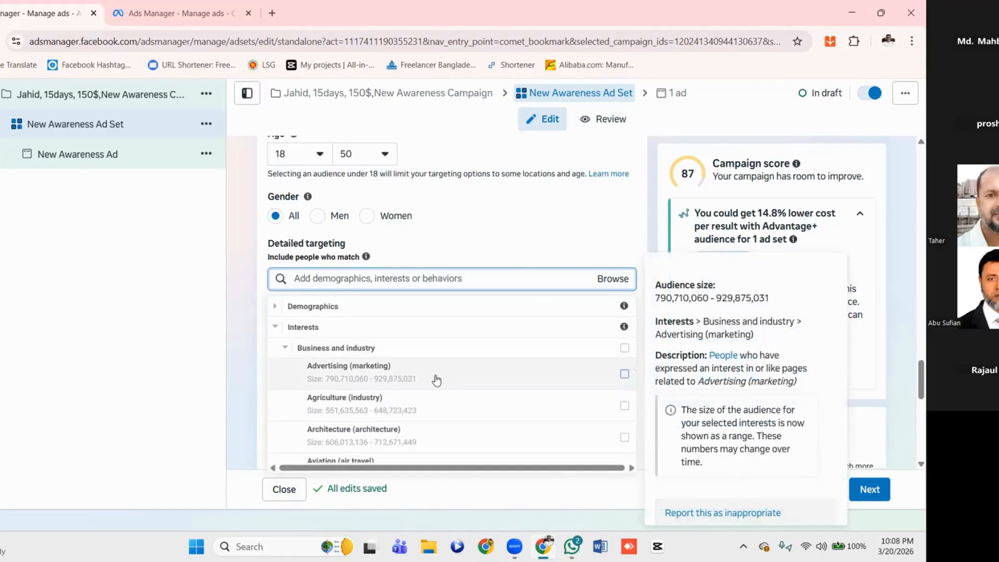
pyautogui.scroll(-3, 437, 380)
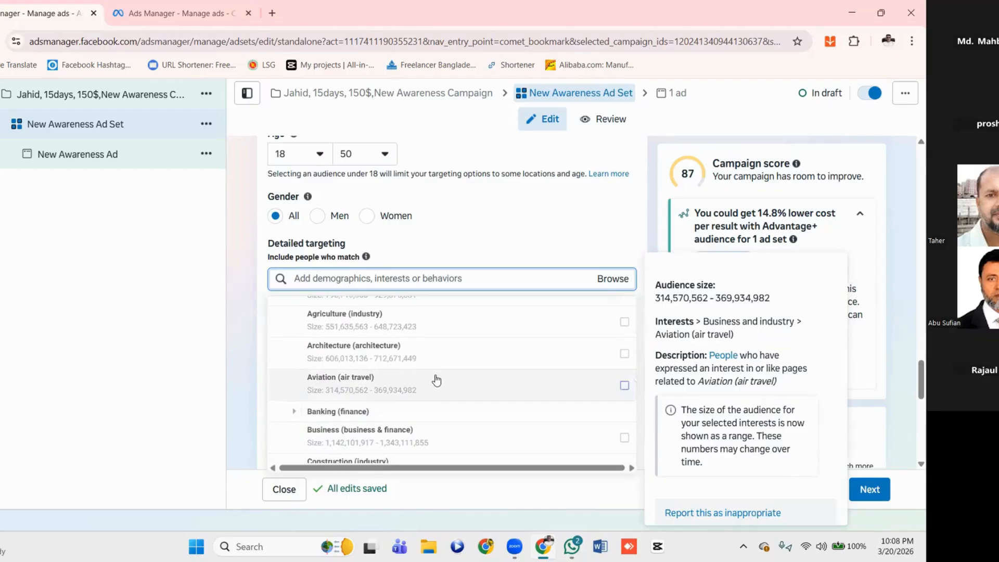
pyautogui.scroll(3, 436, 380)
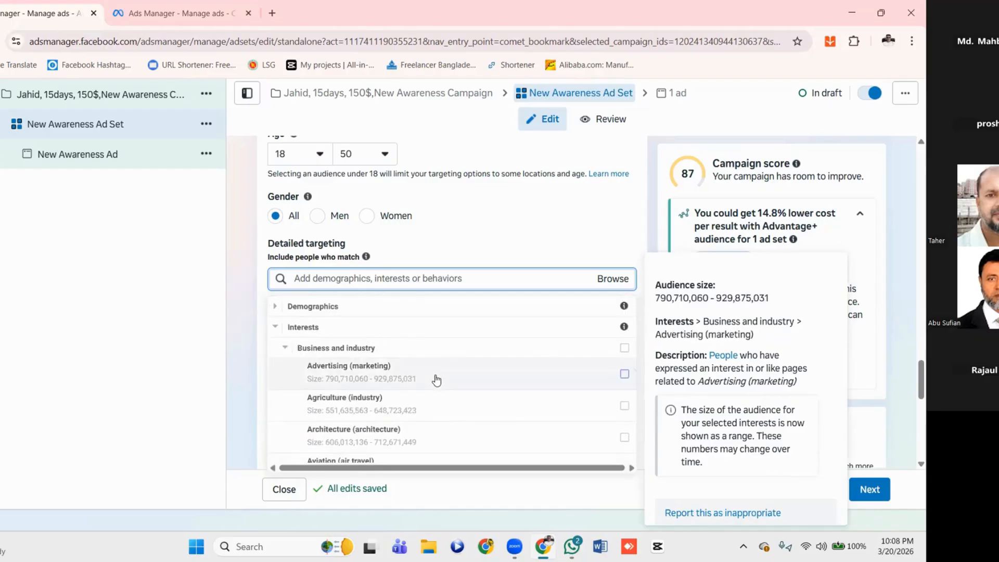
pyautogui.click(286, 352)
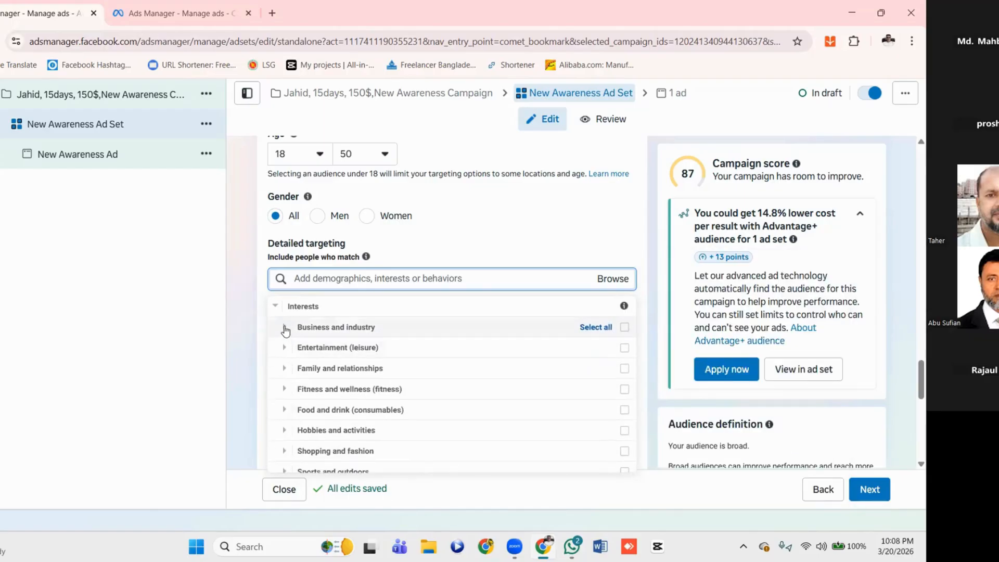
# Expand Business and industry again and look through its individual interests from Advertising down to Marketing
pyautogui.click(285, 328)
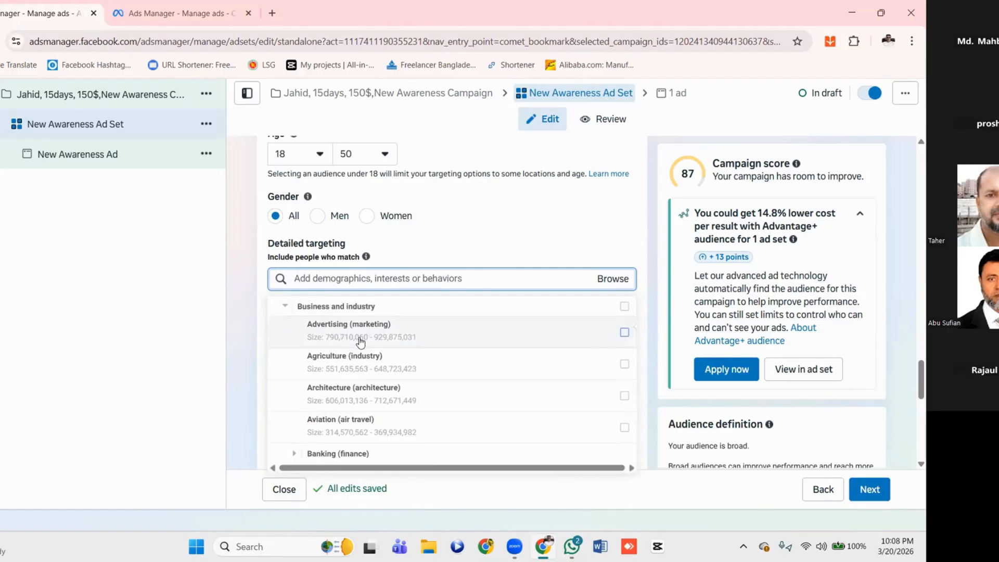
pyautogui.scroll(-2, 426, 354)
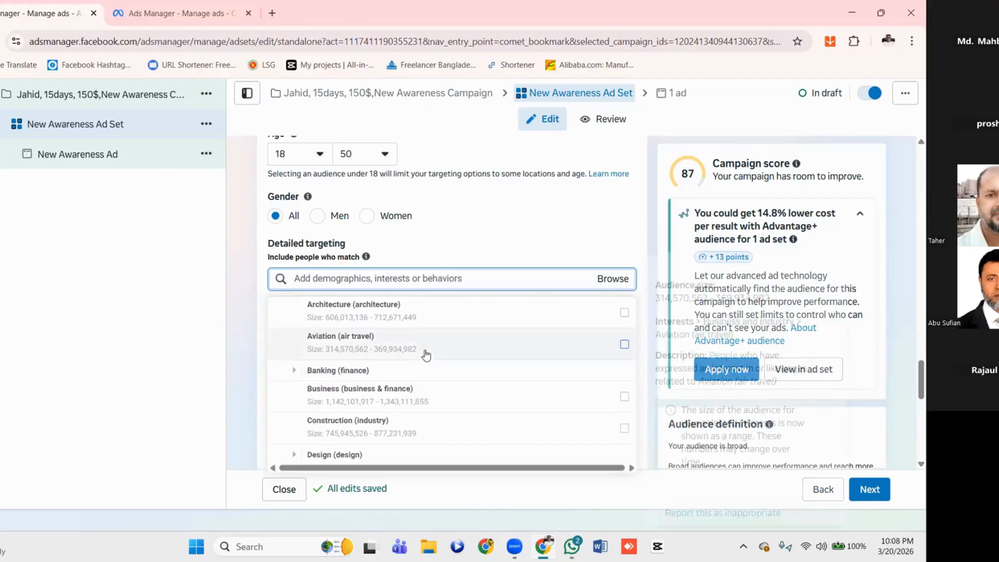
pyautogui.scroll(-2, 426, 355)
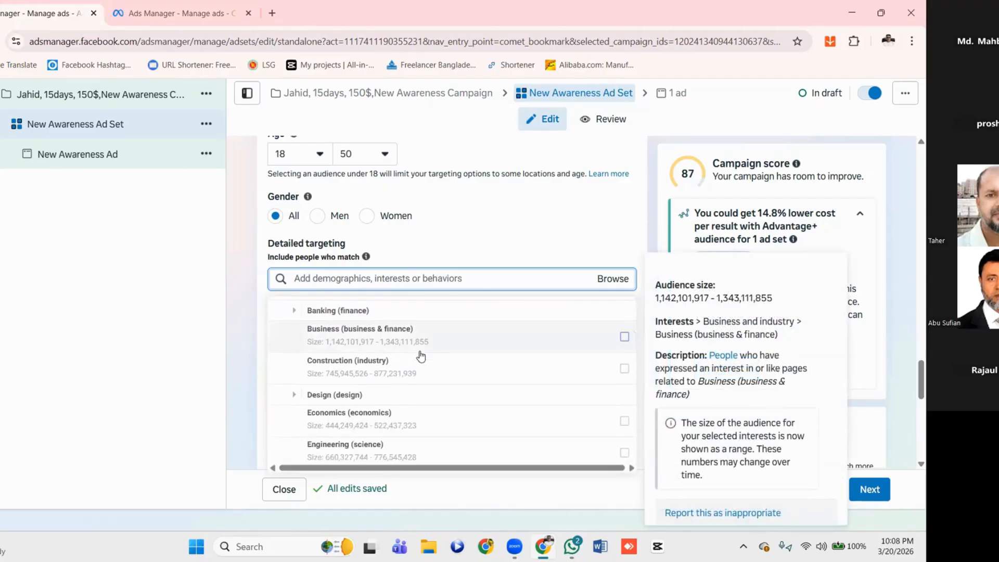
pyautogui.scroll(-1, 421, 356)
pyautogui.scroll(6, 422, 355)
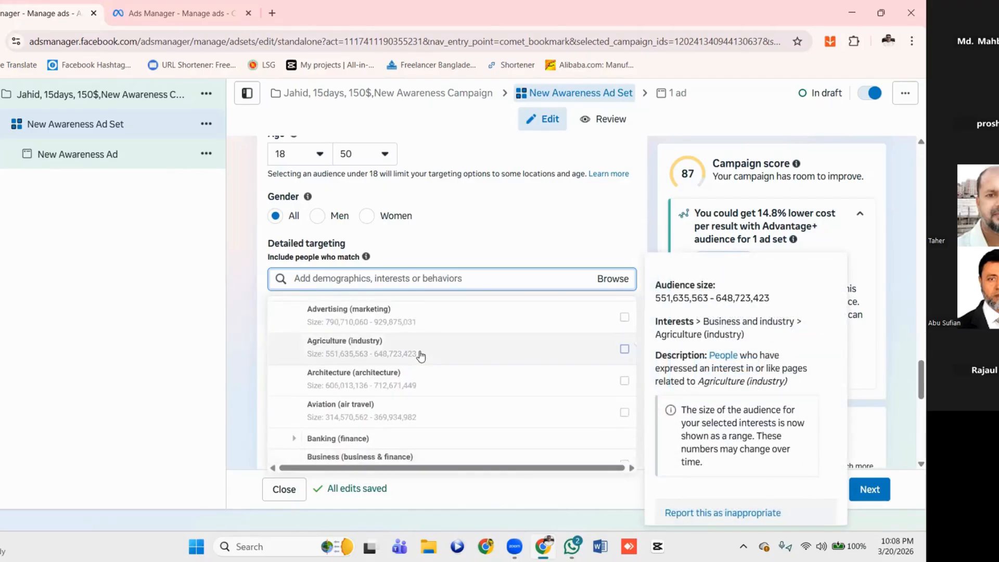
pyautogui.scroll(-1, 417, 354)
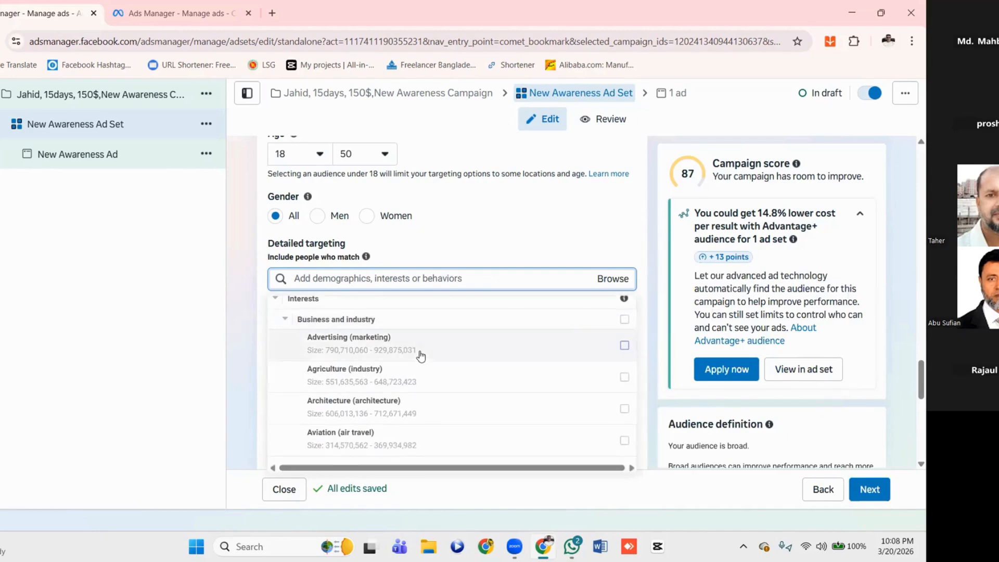
pyautogui.scroll(-5, 408, 341)
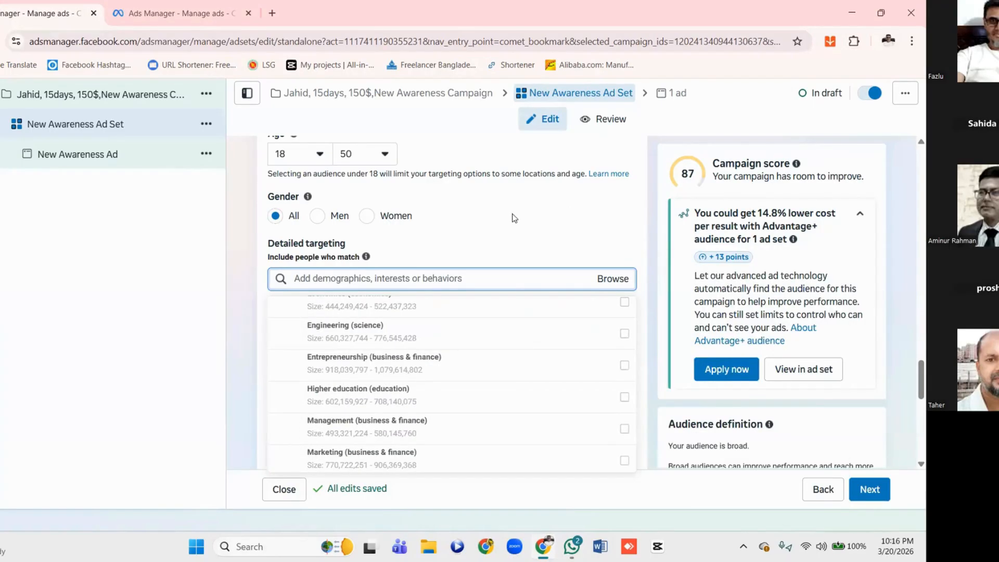
pyautogui.scroll(-2, 515, 218)
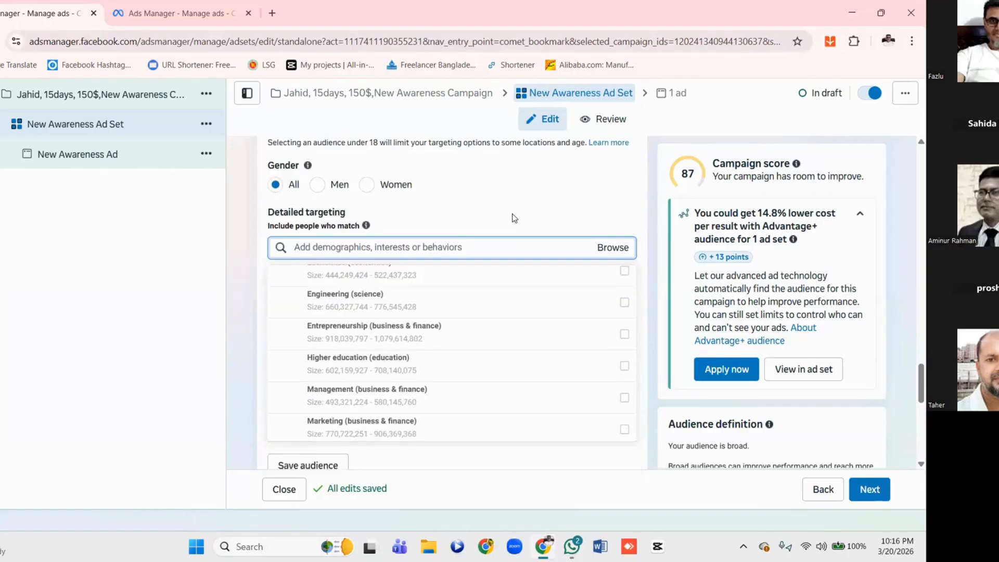
pyautogui.scroll(-2, 513, 214)
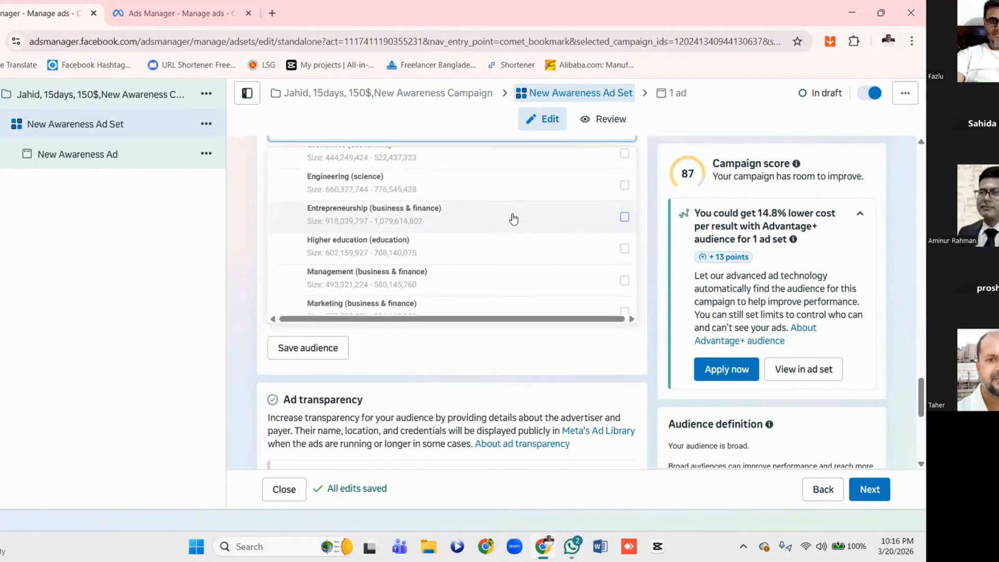
pyautogui.scroll(2, 513, 217)
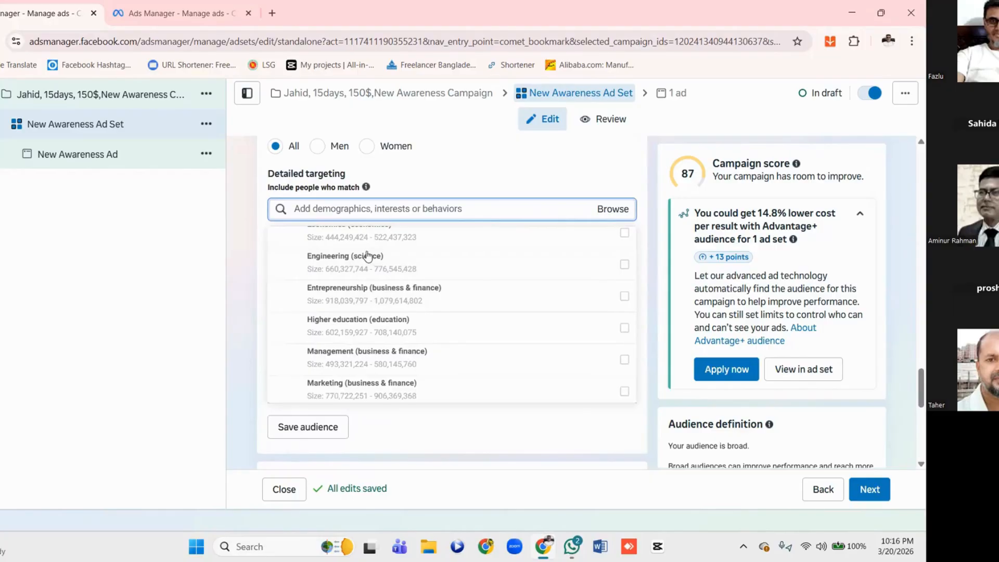
# Reopen the detailed targeting categories and expand Behaviors and its Anniversary subcategory to examine the options
pyautogui.click(443, 208)
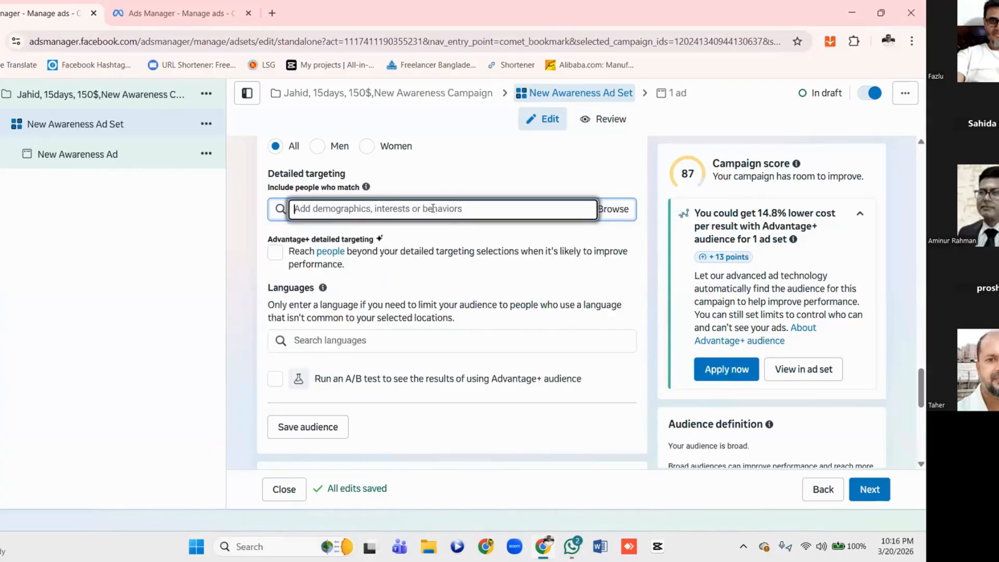
pyautogui.click(603, 208)
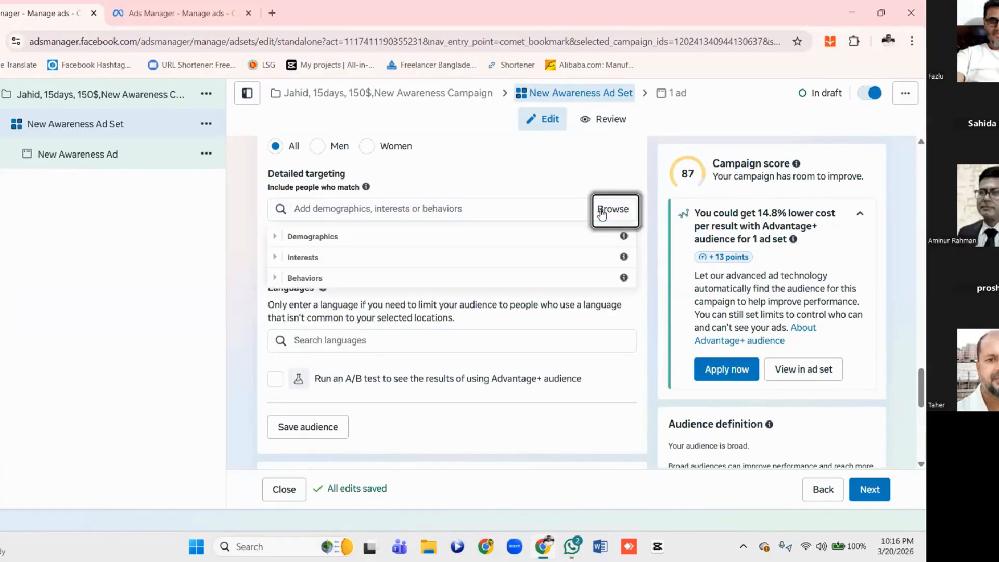
pyautogui.click(277, 281)
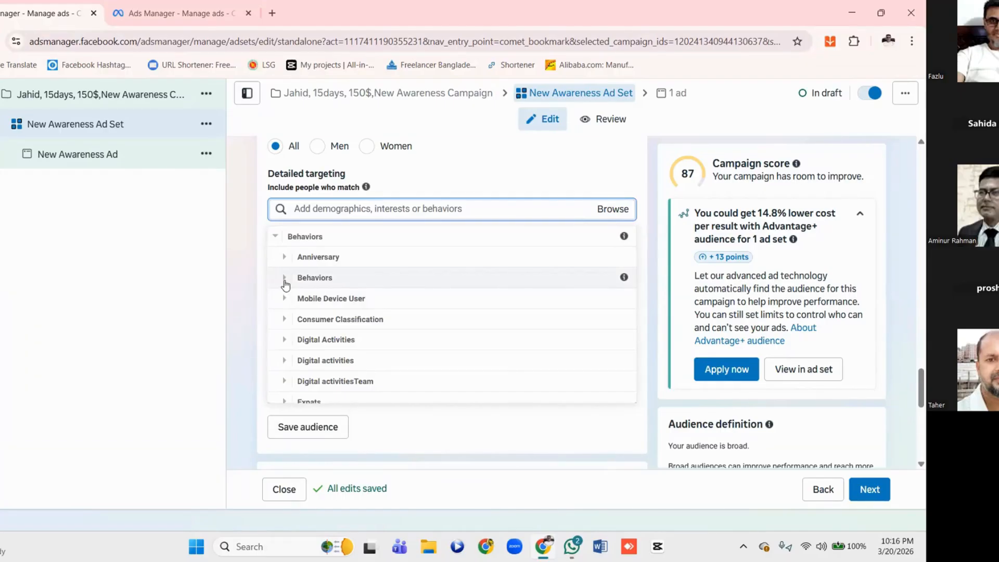
pyautogui.click(285, 259)
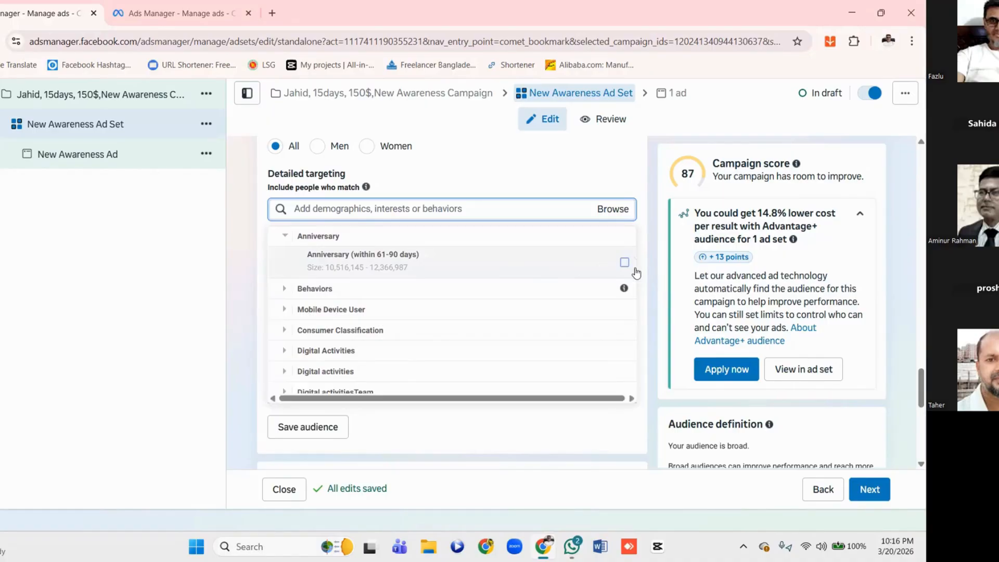
# Look through the remaining Behaviors subcategories down to Travel and close the detailed targeting categories
pyautogui.scroll(-3, 372, 295)
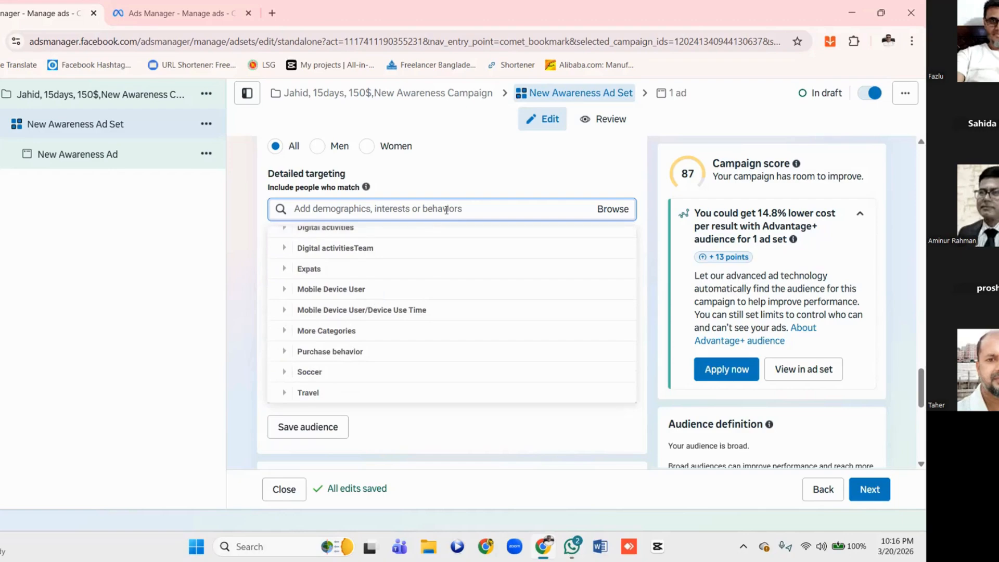
pyautogui.click(487, 207)
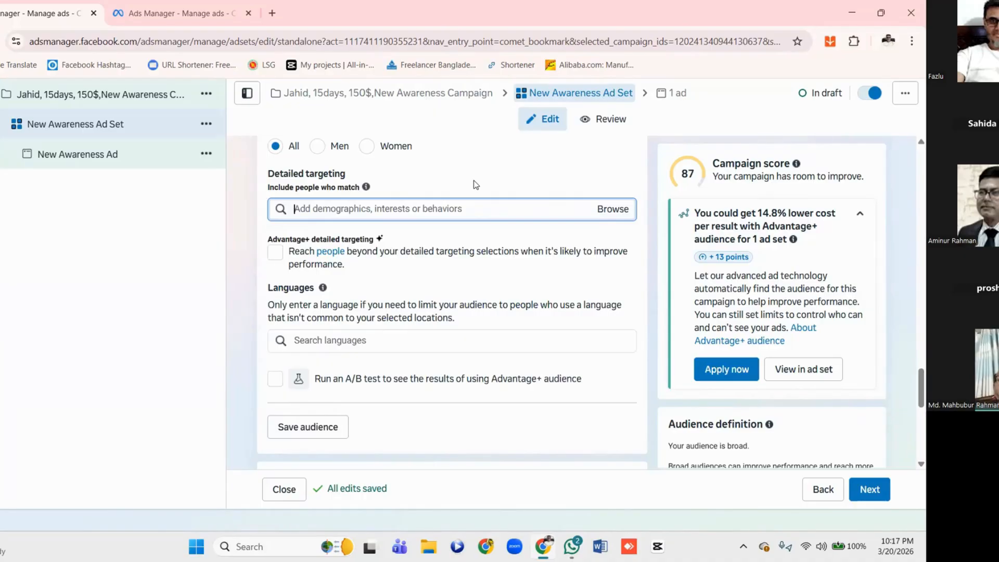
pyautogui.click(474, 185)
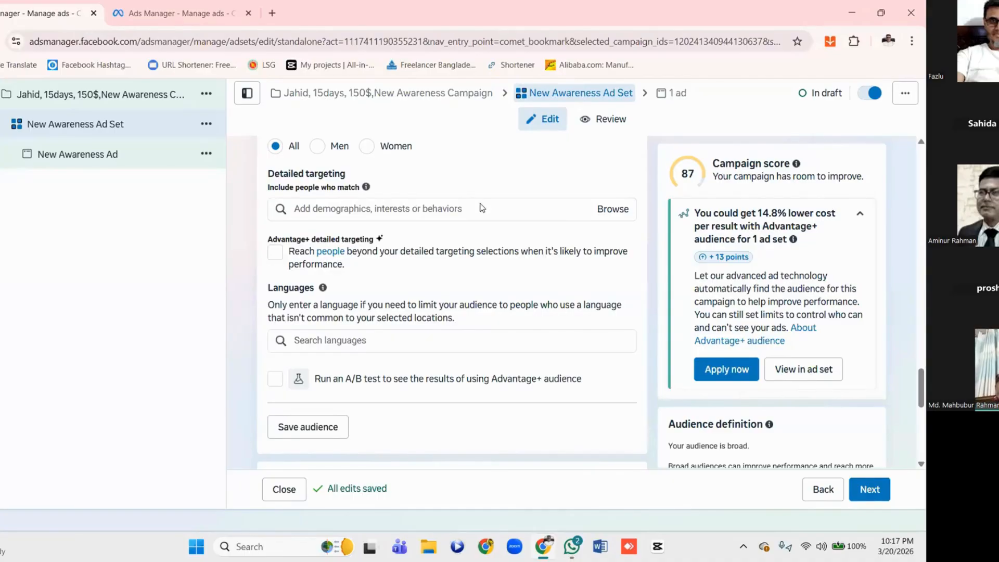
pyautogui.click(614, 211)
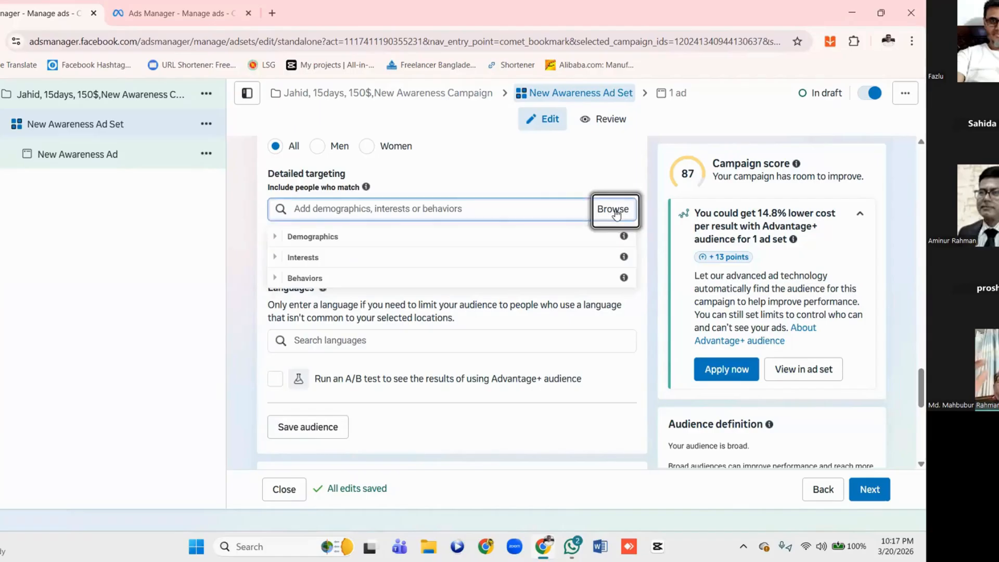
pyautogui.click(545, 178)
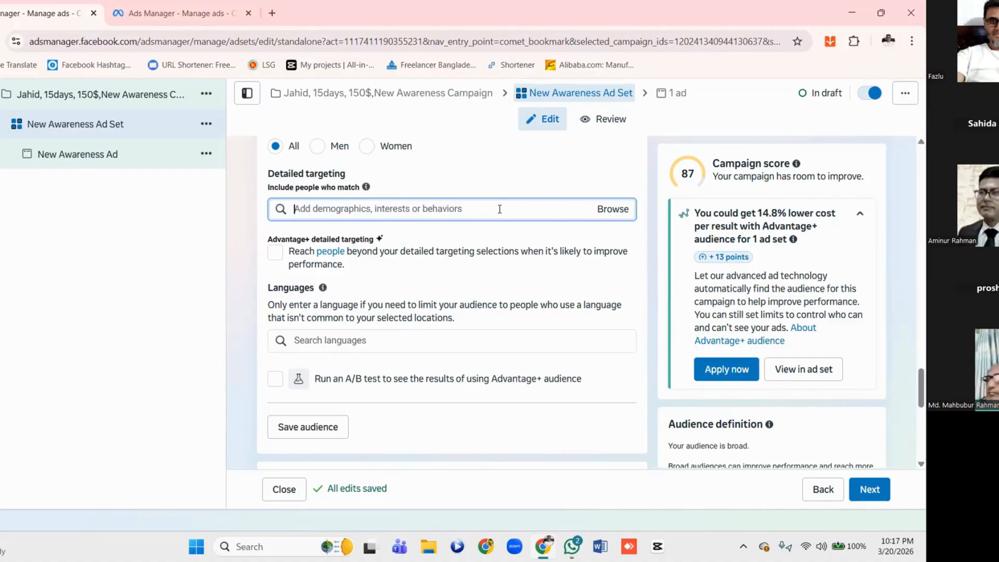
# Reopen the detailed targeting categories, examine the Education options and other subcategories under Demographics, and collapse Education
pyautogui.scroll(1, 499, 208)
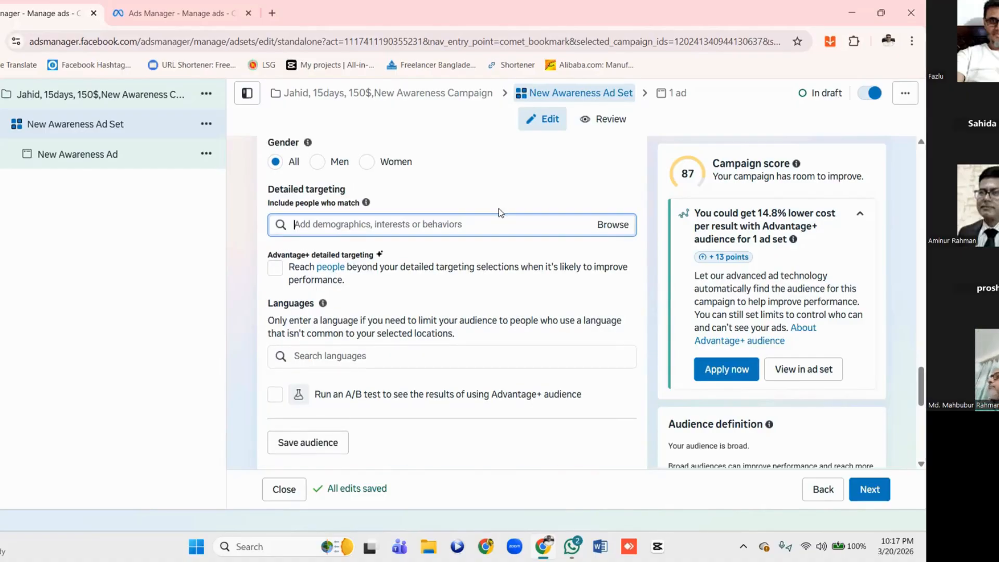
pyautogui.click(608, 232)
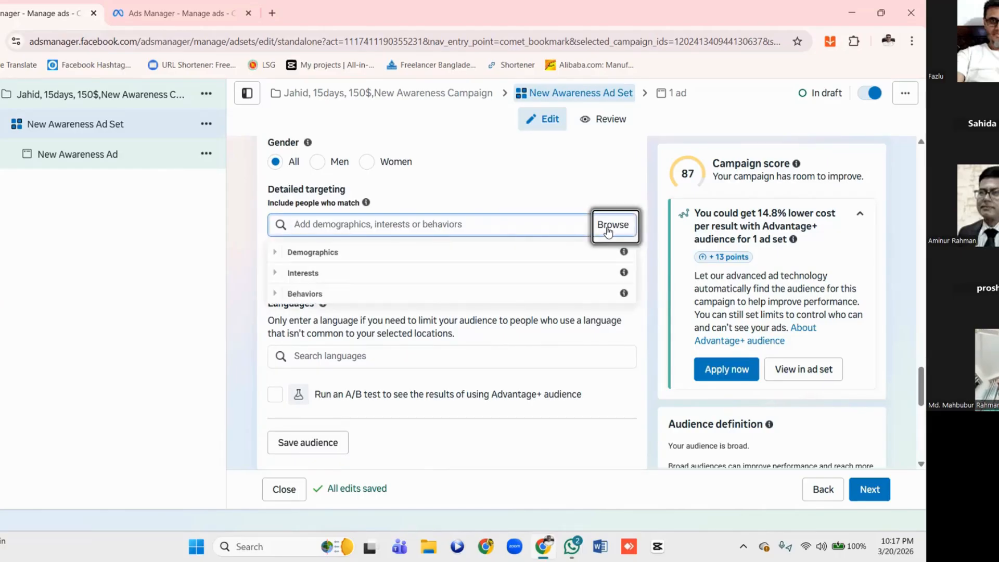
pyautogui.click(275, 253)
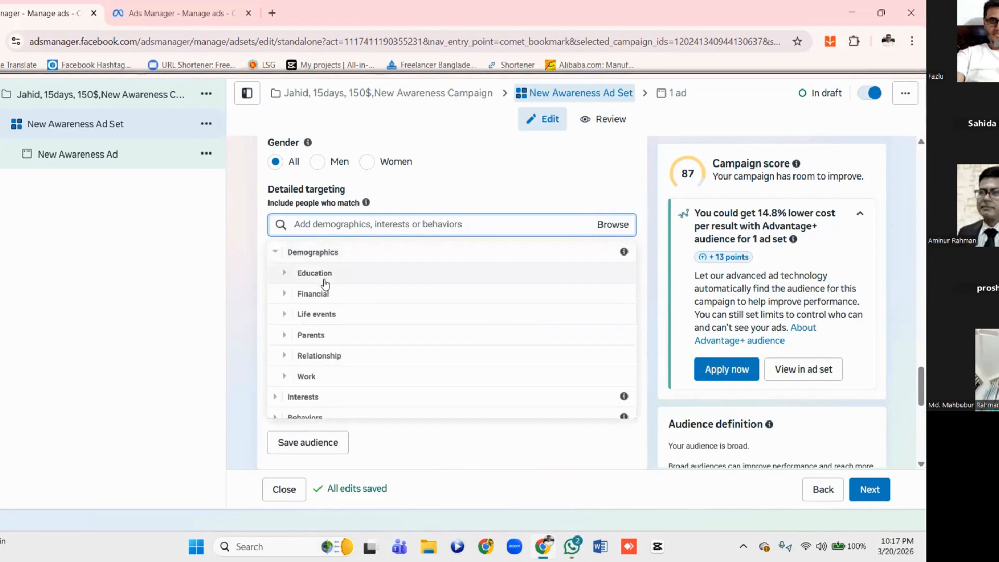
pyautogui.scroll(-1, 369, 295)
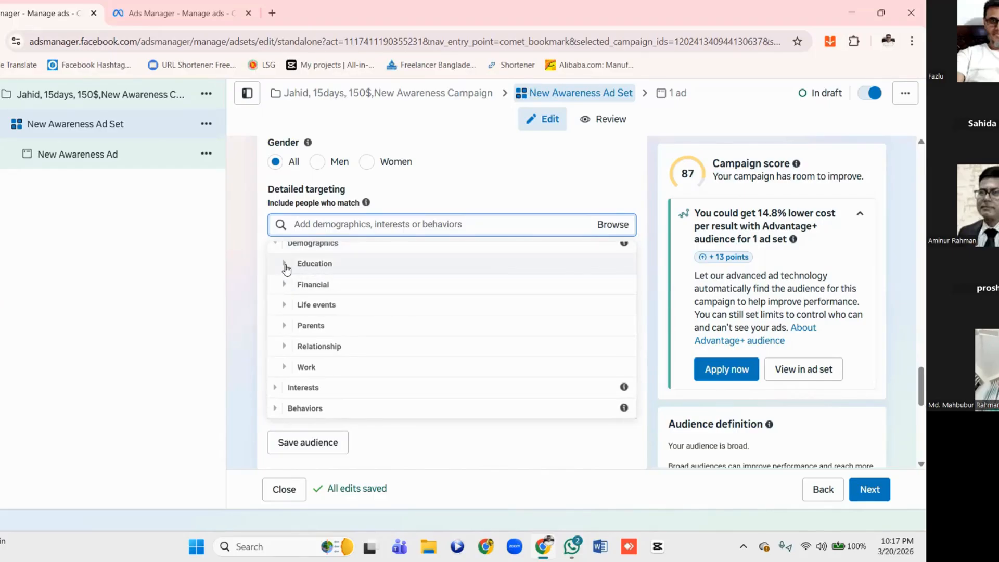
pyautogui.click(285, 265)
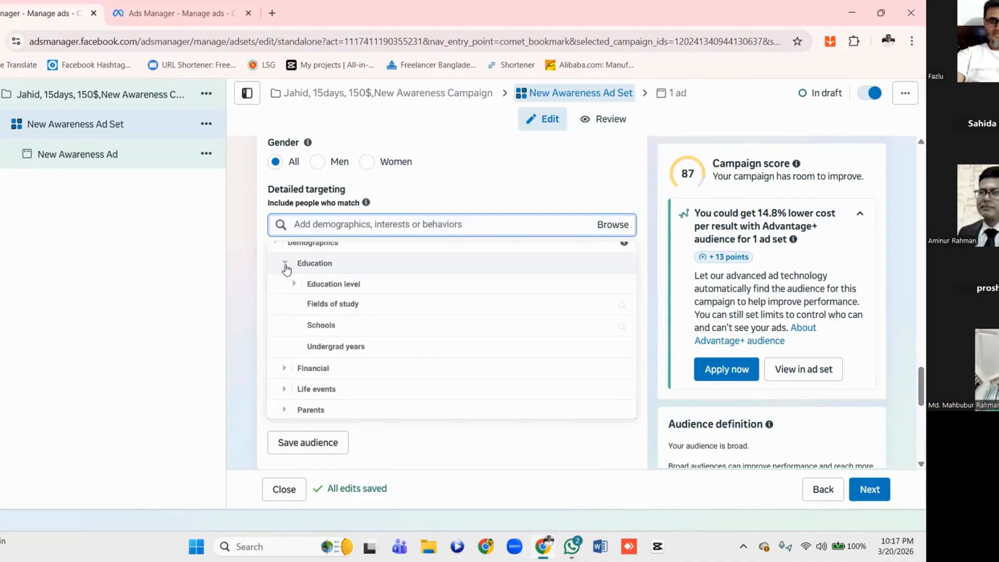
pyautogui.scroll(-1, 290, 270)
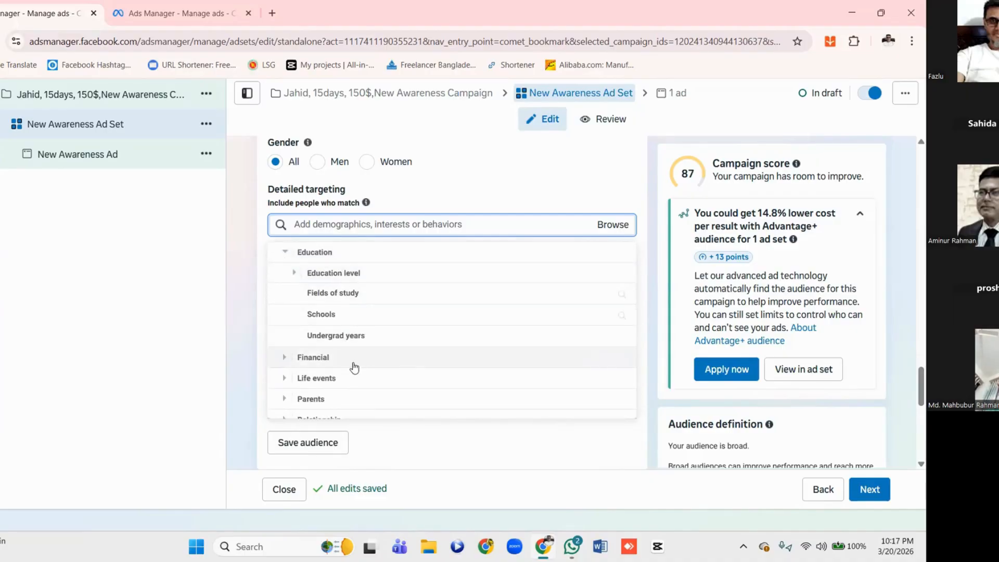
pyautogui.scroll(-3, 387, 342)
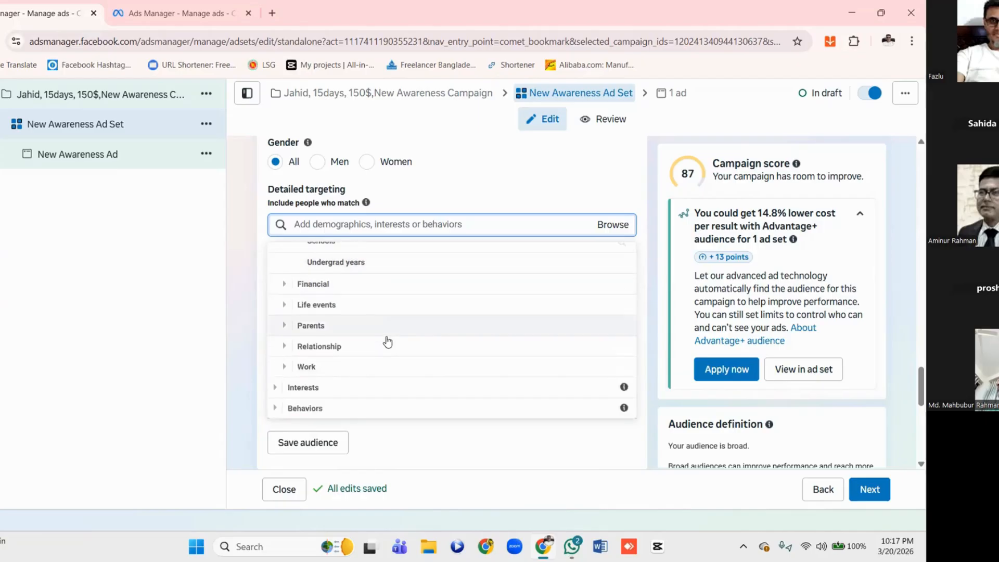
pyautogui.scroll(4, 387, 342)
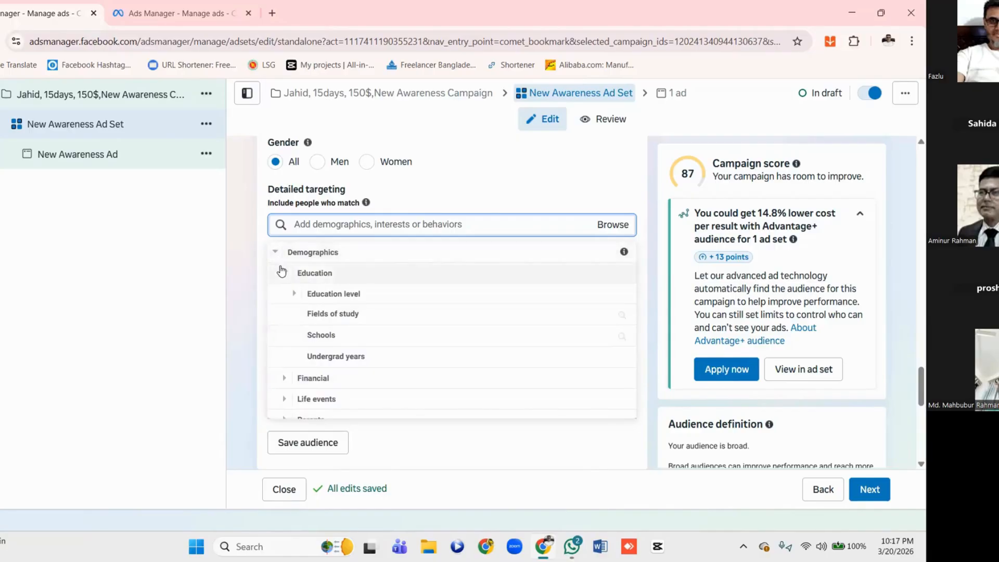
pyautogui.click(285, 273)
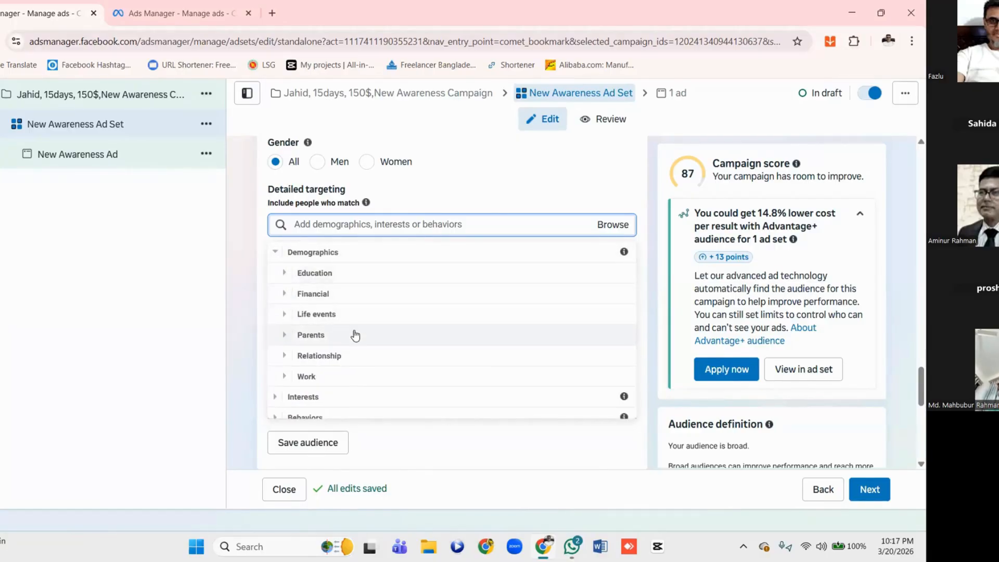
# Expand Education level under Demographics > Education and include College grad in the detailed targeting
pyautogui.scroll(-1, 333, 336)
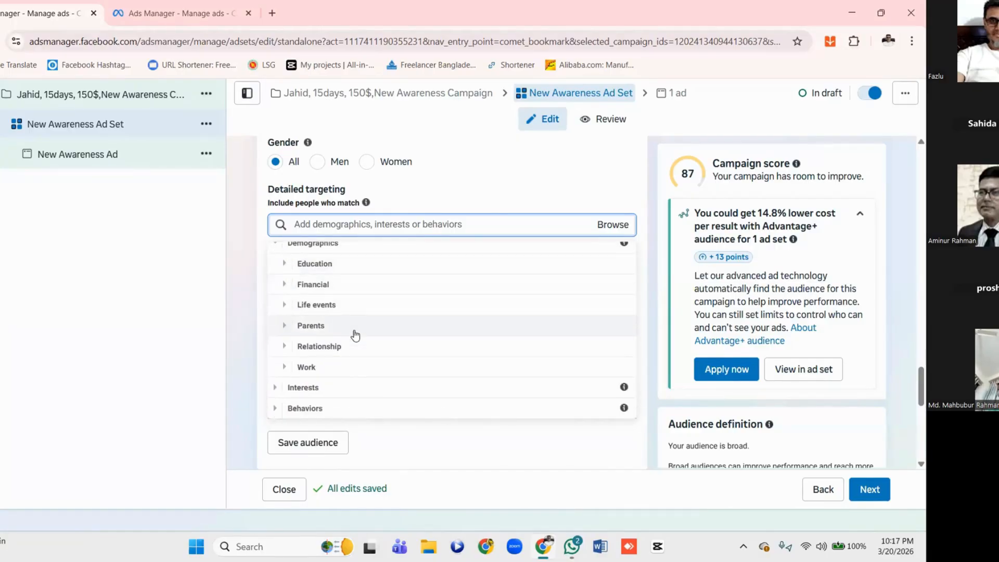
pyautogui.click(286, 266)
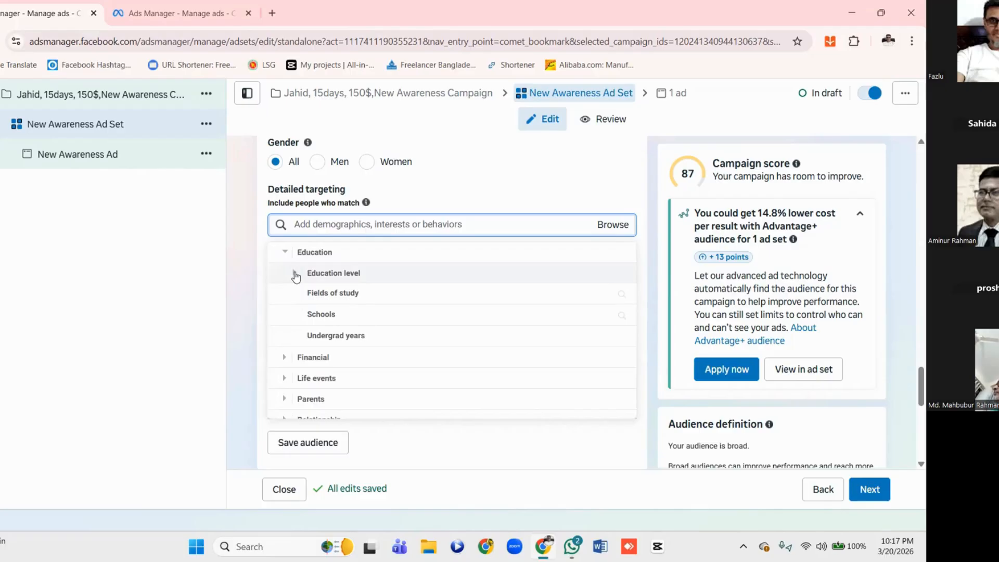
pyautogui.click(296, 277)
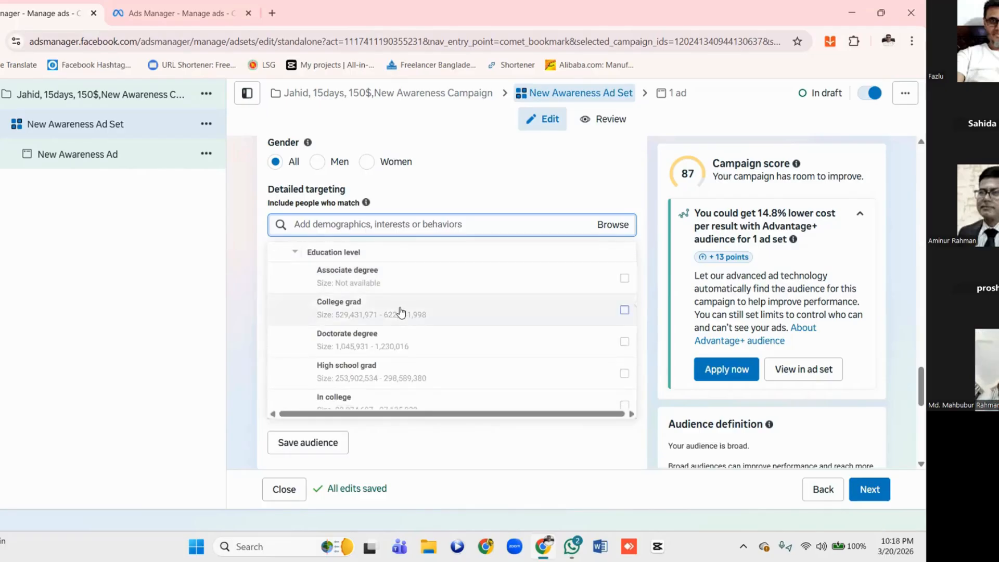
pyautogui.scroll(-1, 404, 312)
pyautogui.moveTo(401, 312)
pyautogui.scroll(-1, 402, 312)
pyautogui.scroll(2, 398, 311)
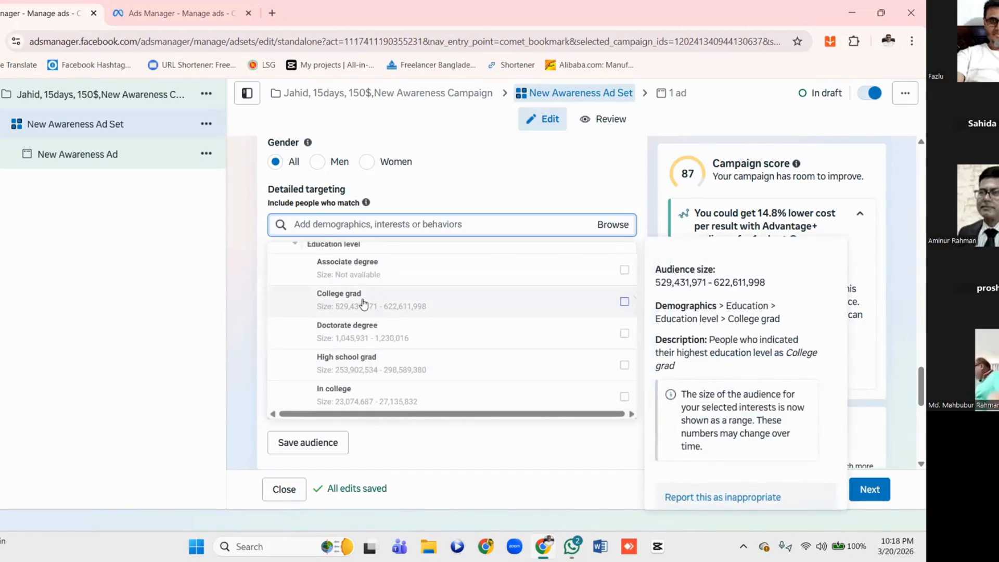
pyautogui.scroll(-1, 364, 303)
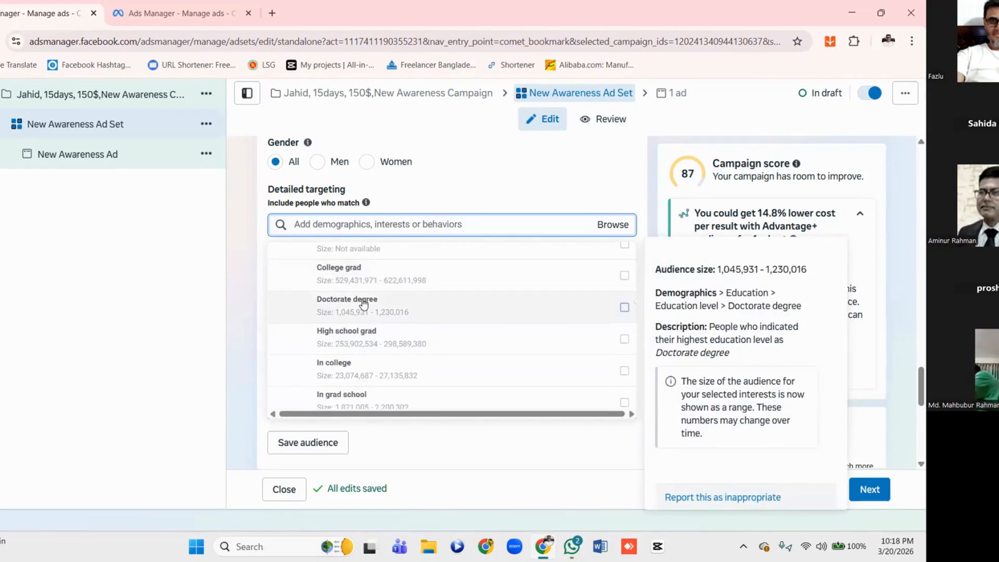
pyautogui.click(625, 276)
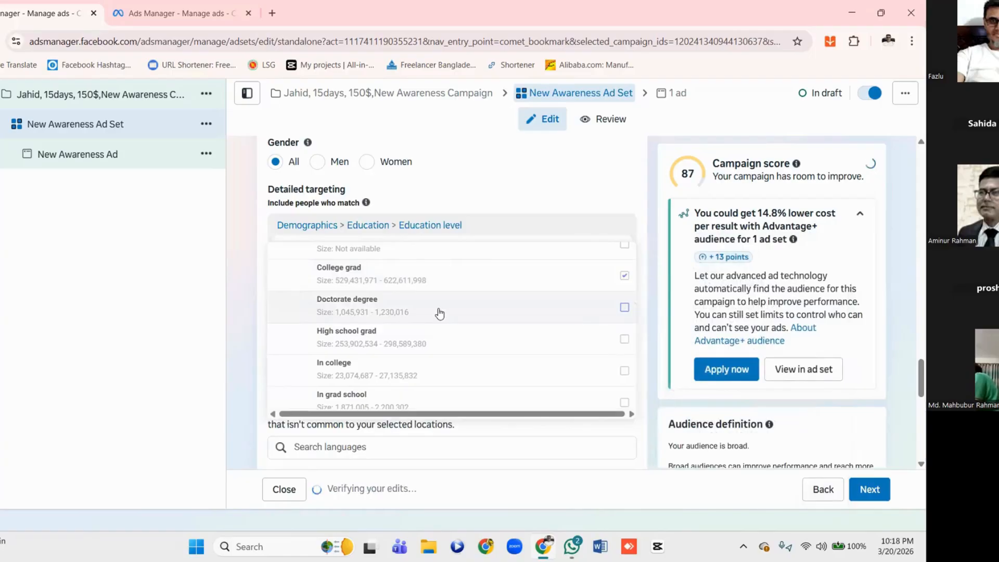
# Add the Master's degree education level to the detailed targeting and collapse Demographics
pyautogui.scroll(-1, 440, 312)
pyautogui.scroll(-3, 440, 312)
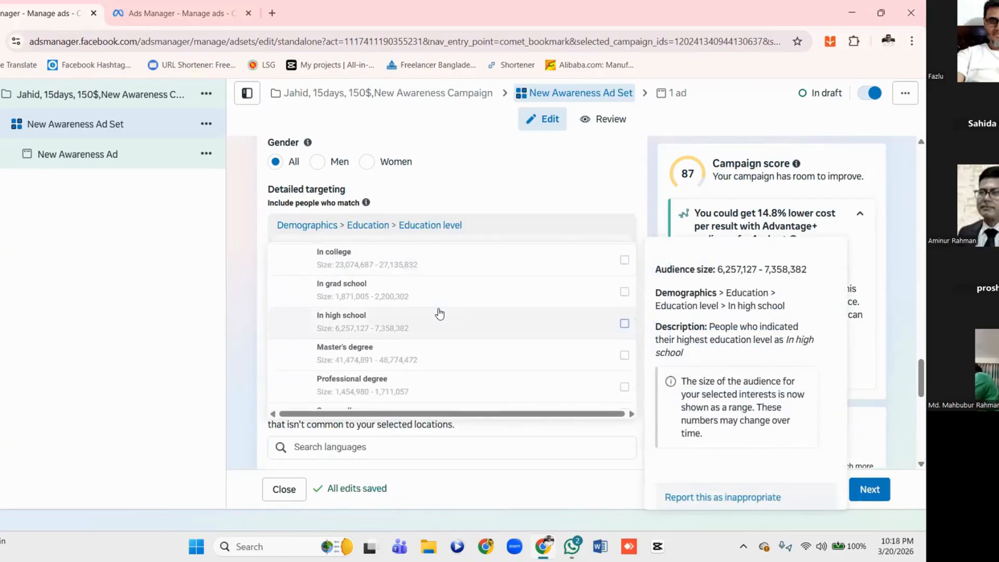
pyautogui.scroll(-2, 440, 313)
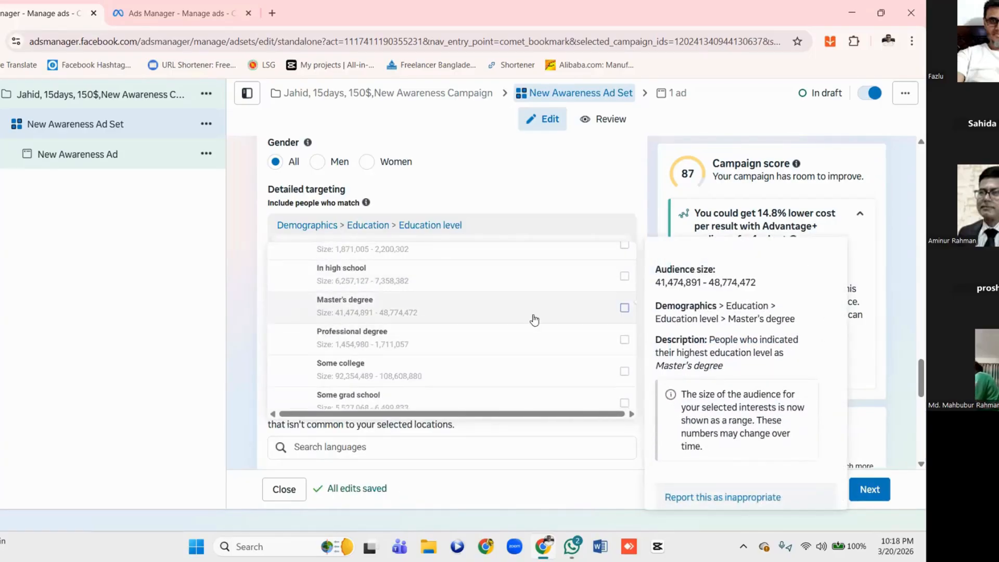
pyautogui.click(625, 309)
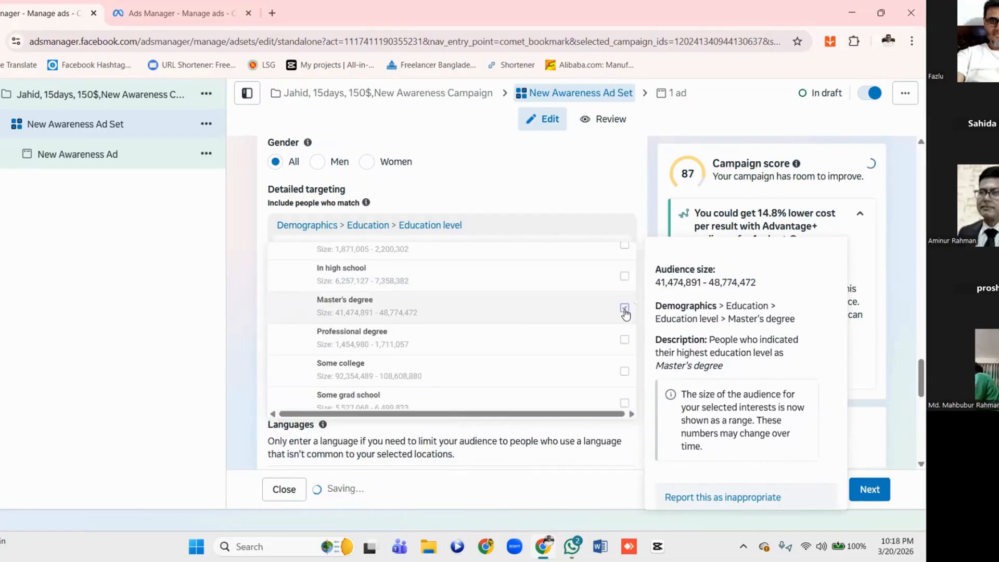
pyautogui.scroll(-2, 422, 335)
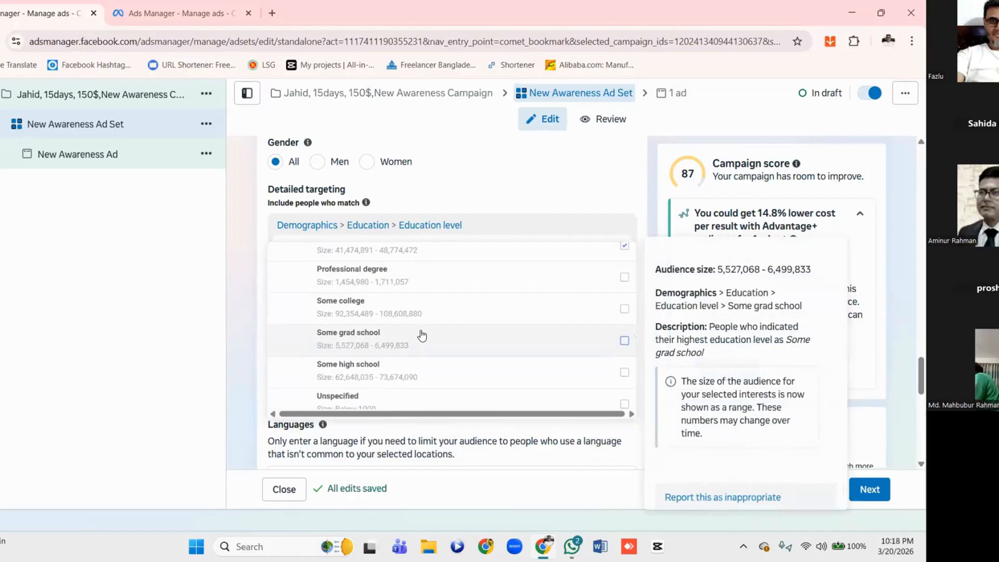
pyautogui.scroll(-5, 421, 335)
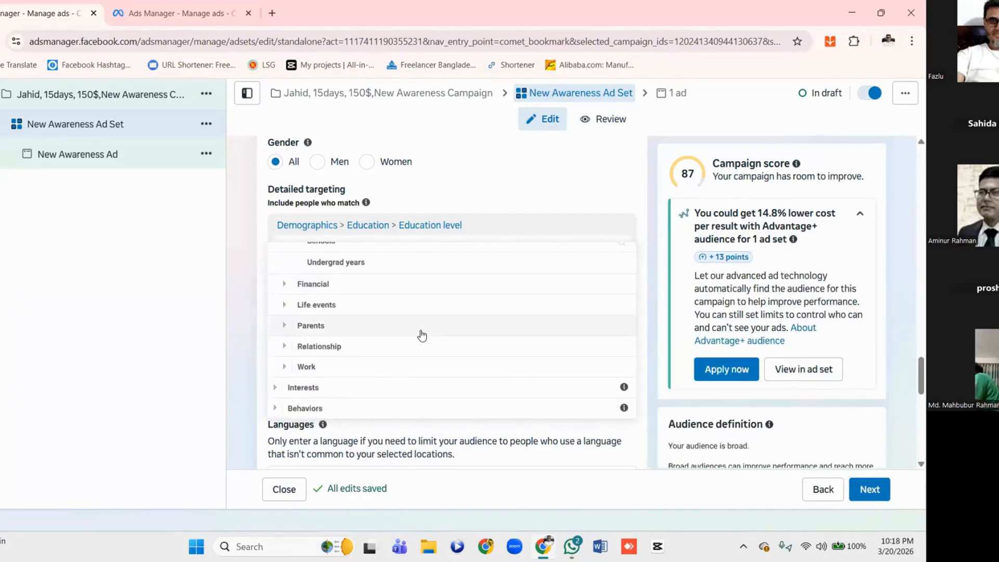
pyautogui.scroll(7, 421, 335)
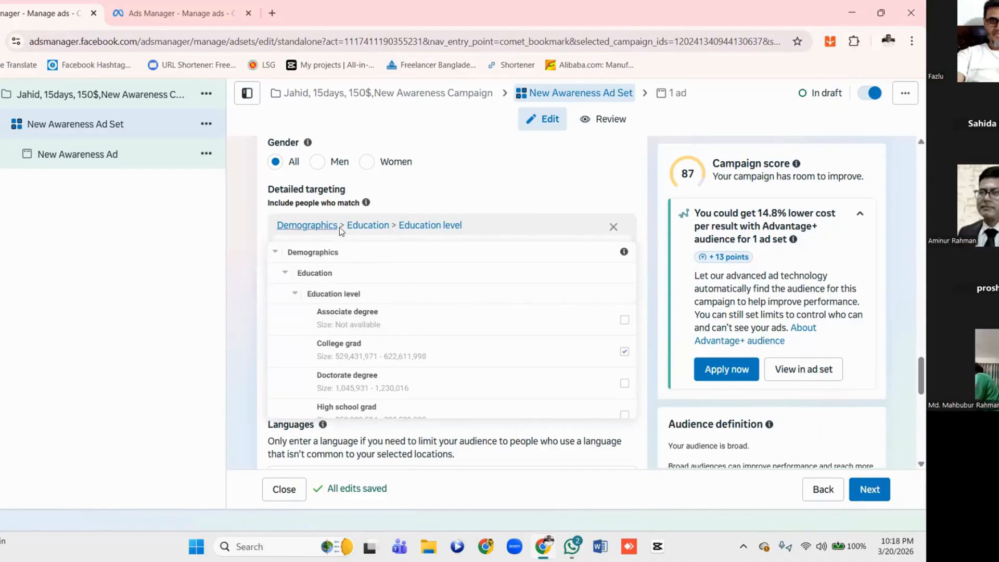
pyautogui.click(523, 262)
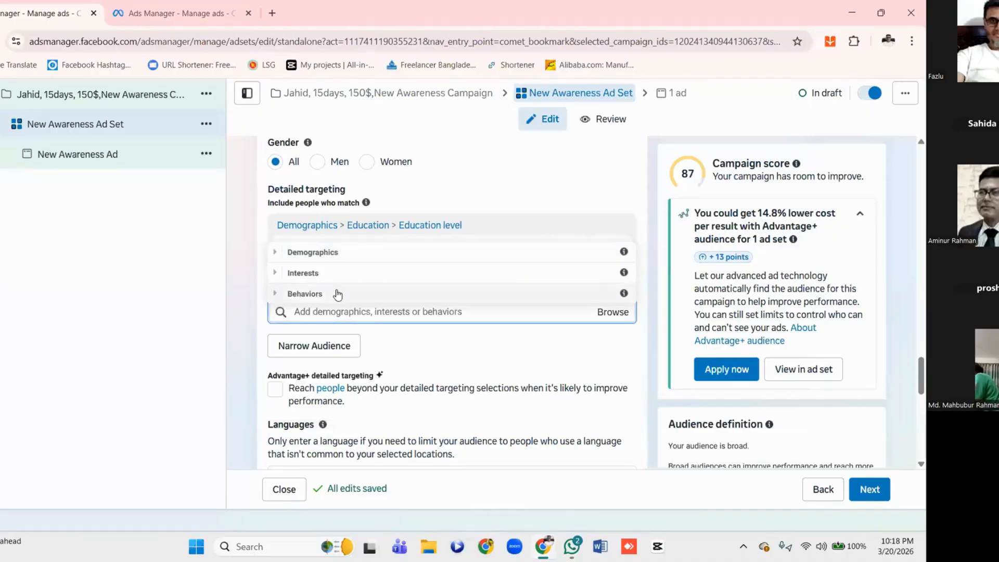
# Expand Shopping and fashion under Interests and look through the individual interests in its Shopping (retail) subcategory
pyautogui.click(278, 274)
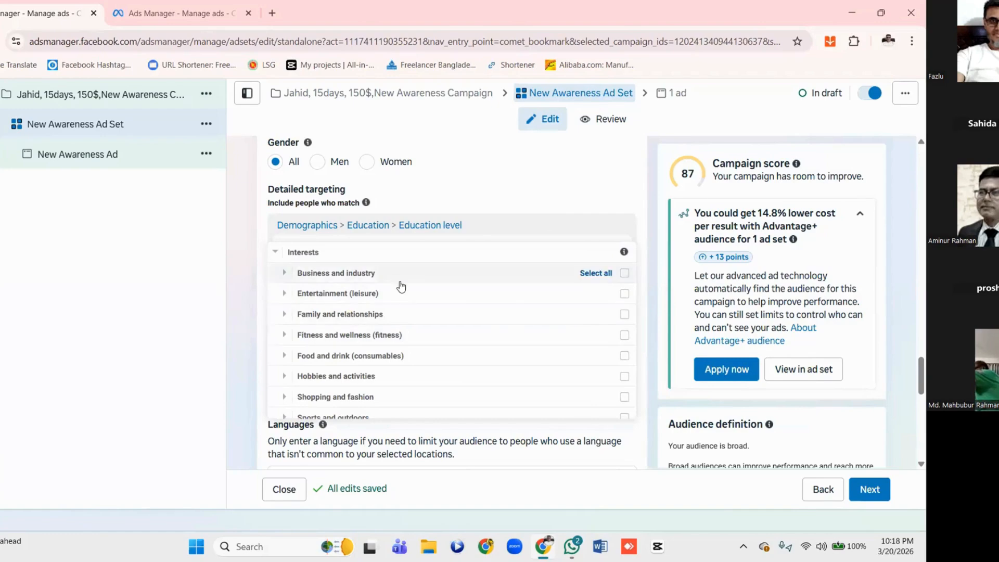
pyautogui.scroll(-1, 401, 285)
pyautogui.scroll(-1, 400, 285)
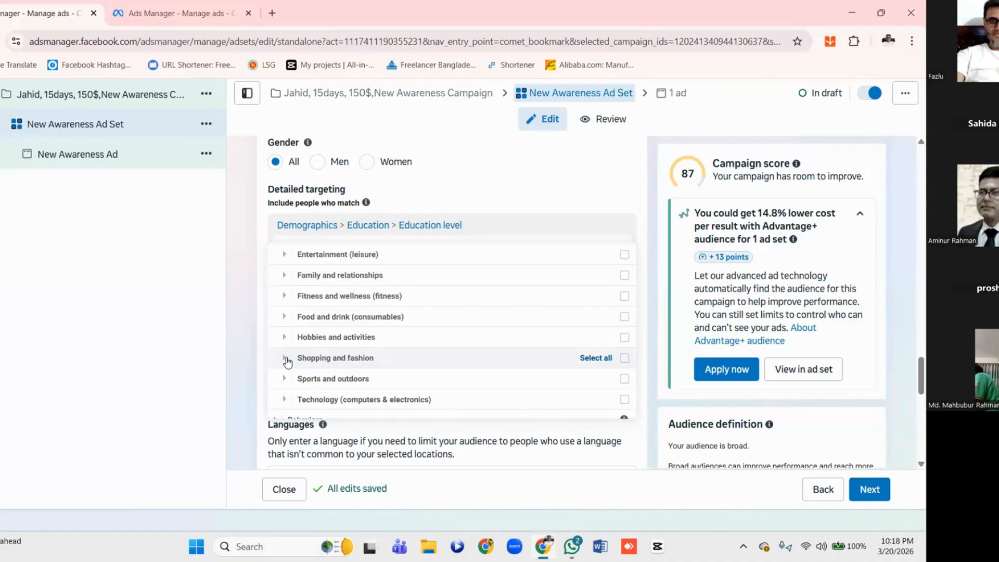
pyautogui.click(286, 358)
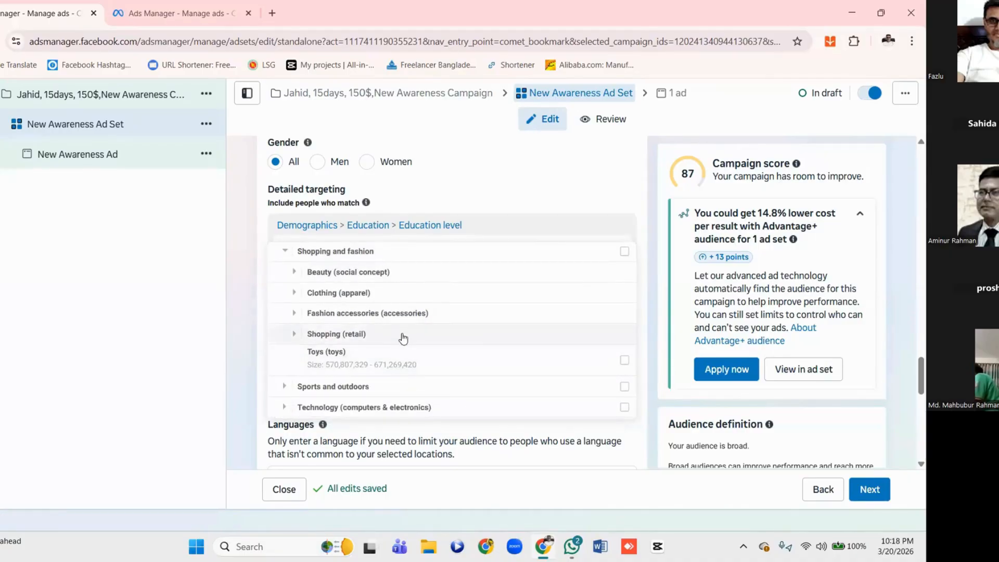
pyautogui.click(295, 335)
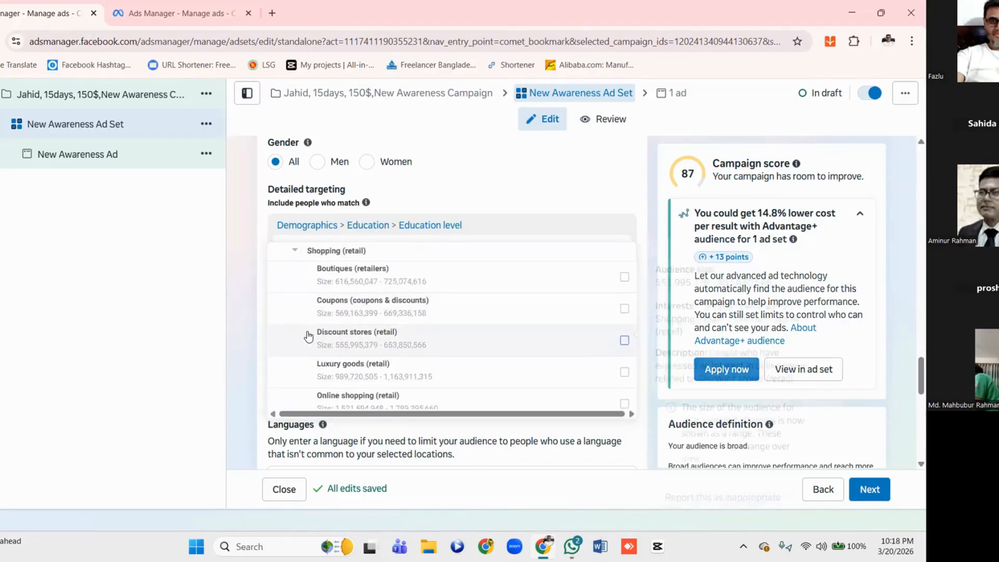
pyautogui.moveTo(354, 272)
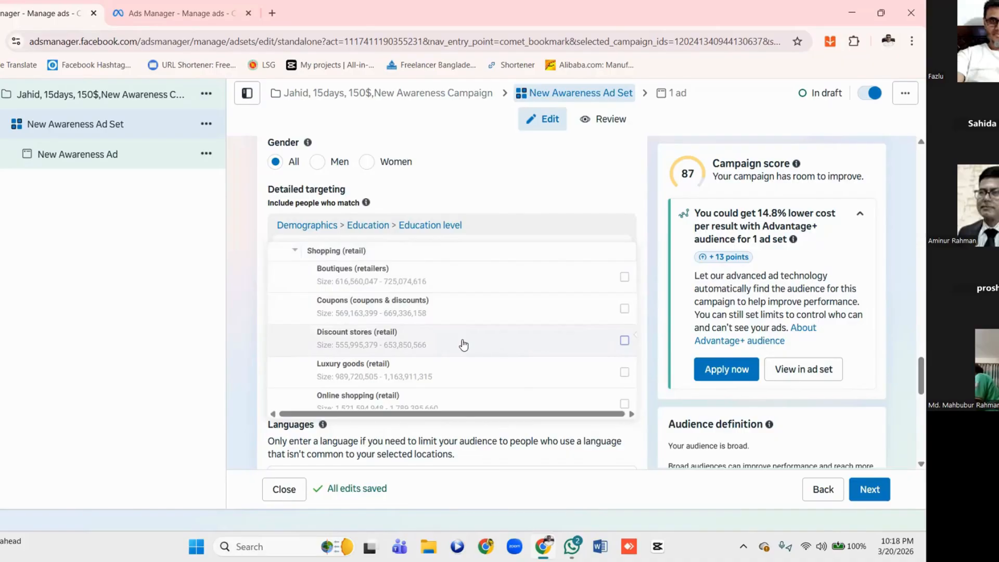
pyautogui.scroll(-2, 462, 343)
pyautogui.scroll(-3, 463, 345)
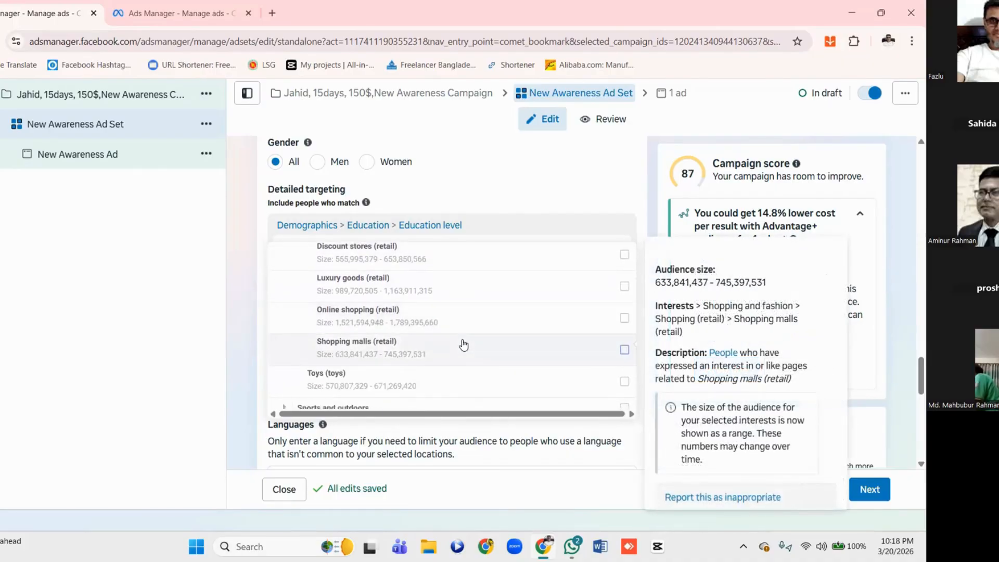
pyautogui.scroll(3, 463, 344)
pyautogui.scroll(5, 463, 345)
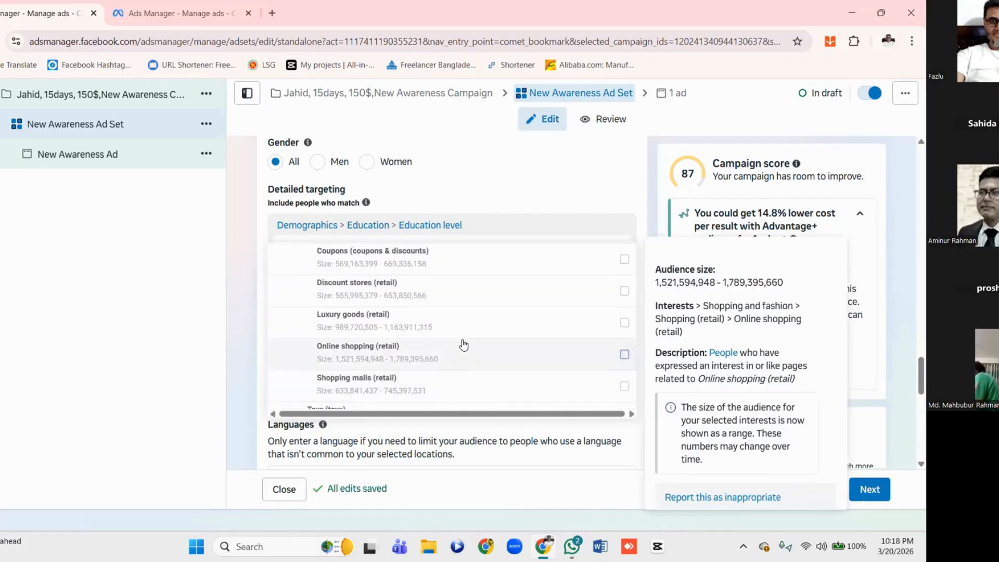
pyautogui.scroll(1, 463, 345)
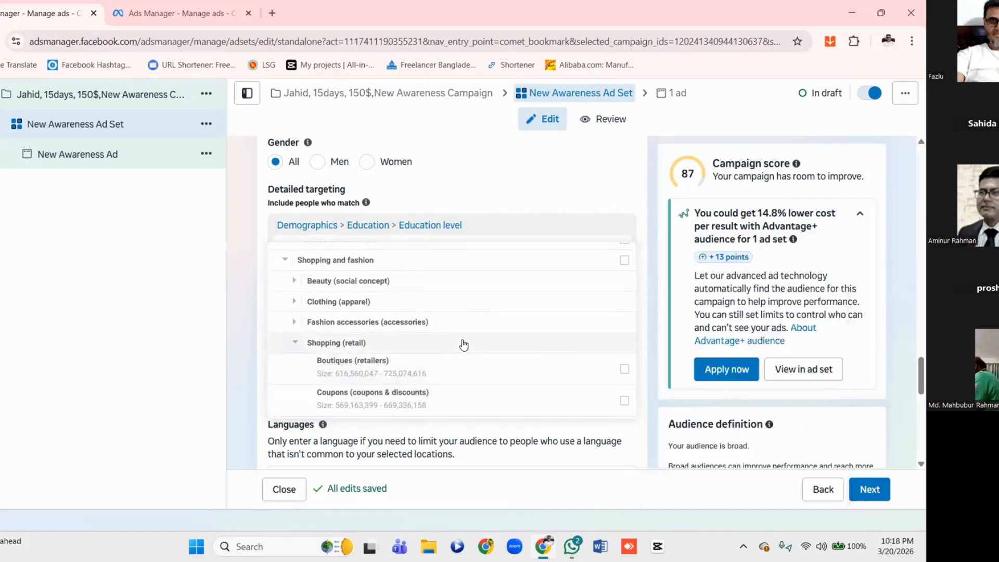
# Include the Online shopping (retail) and Shopping malls (retail) interests from Shopping and fashion in the detailed targeting
pyautogui.scroll(-4, 429, 312)
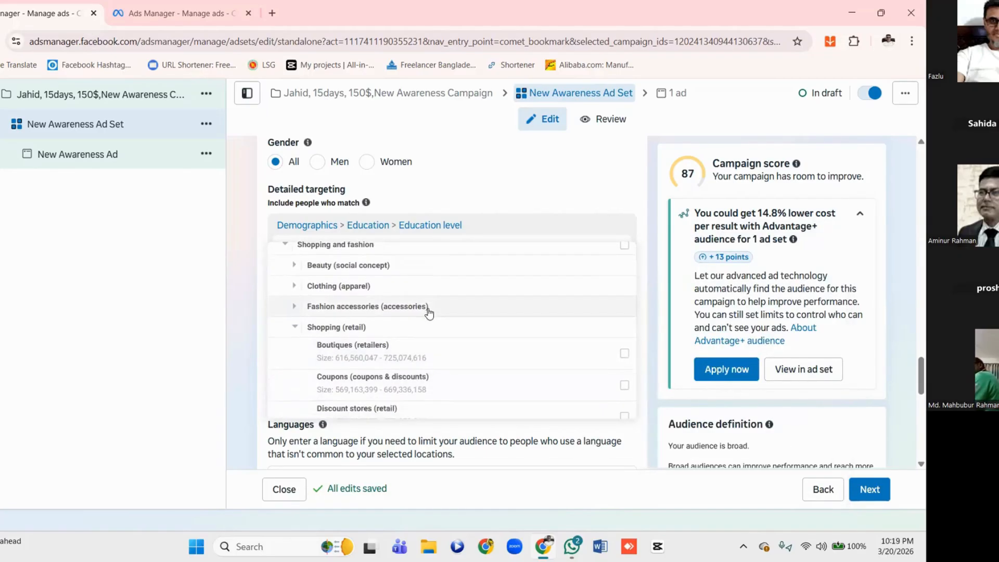
pyautogui.scroll(-3, 429, 312)
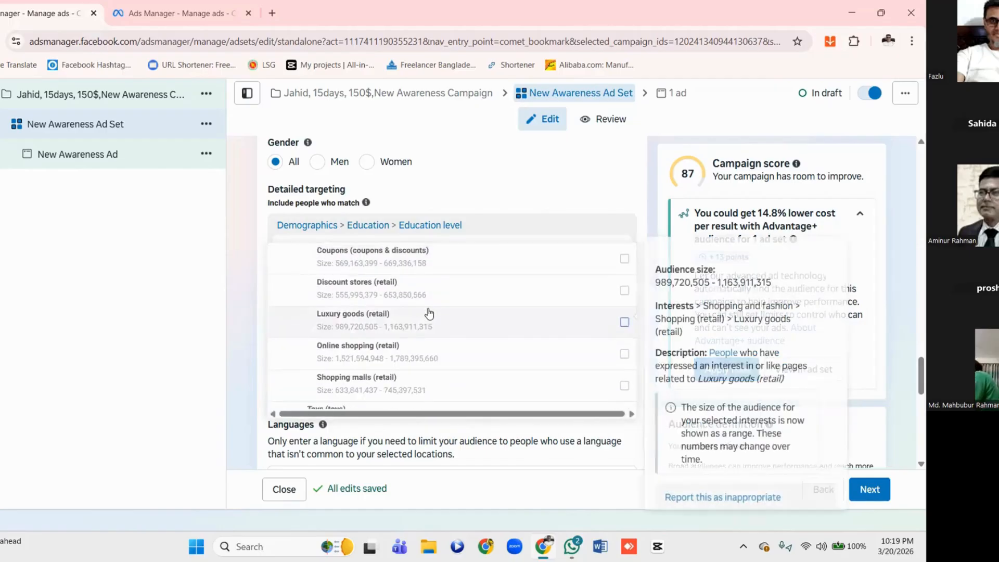
pyautogui.click(624, 326)
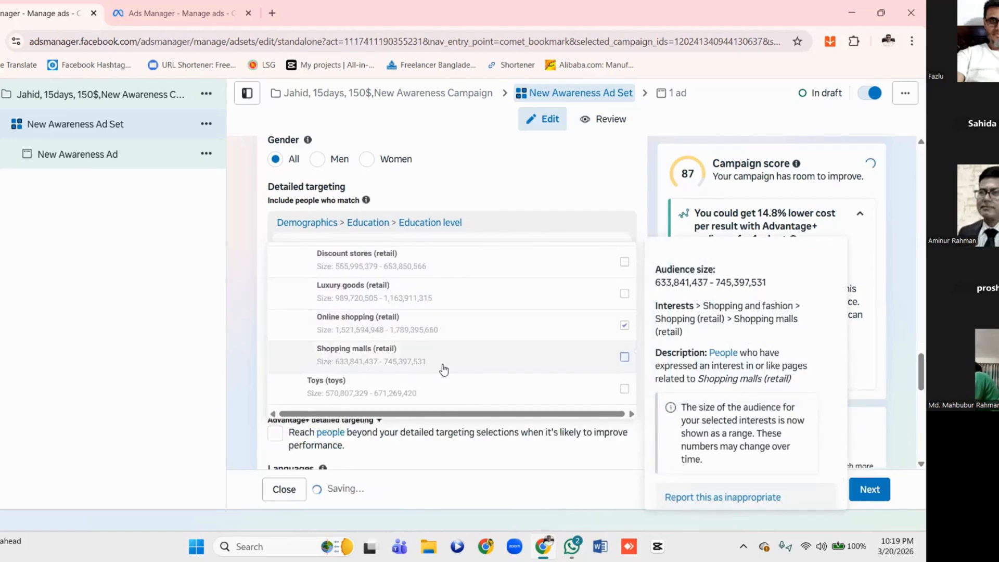
pyautogui.click(625, 357)
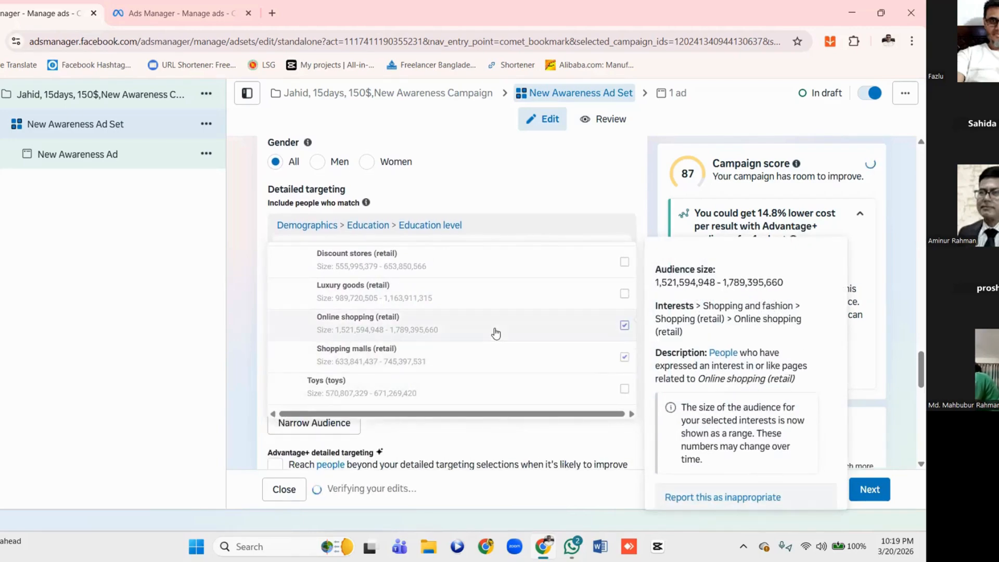
# Collapse the expanded targeting categories and review the education levels and shopping interests already included in the detailed targeting
pyautogui.scroll(-1, 495, 330)
pyautogui.scroll(5, 496, 334)
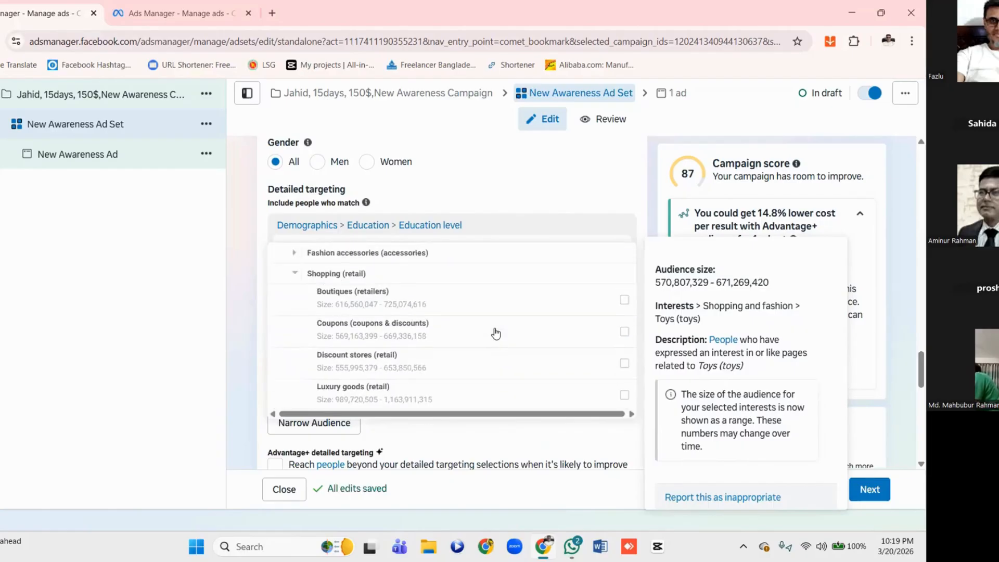
pyautogui.scroll(5, 496, 334)
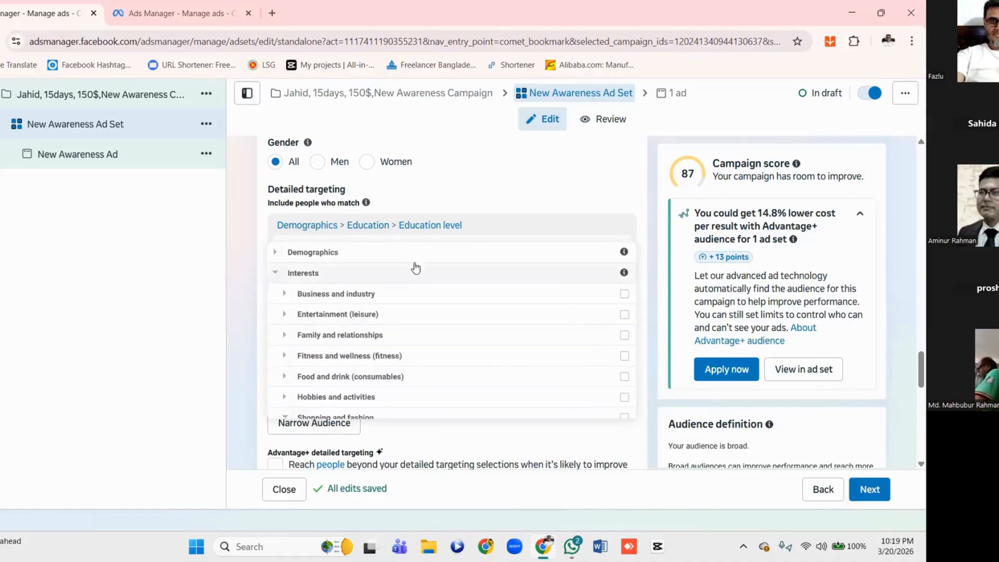
pyautogui.click(416, 257)
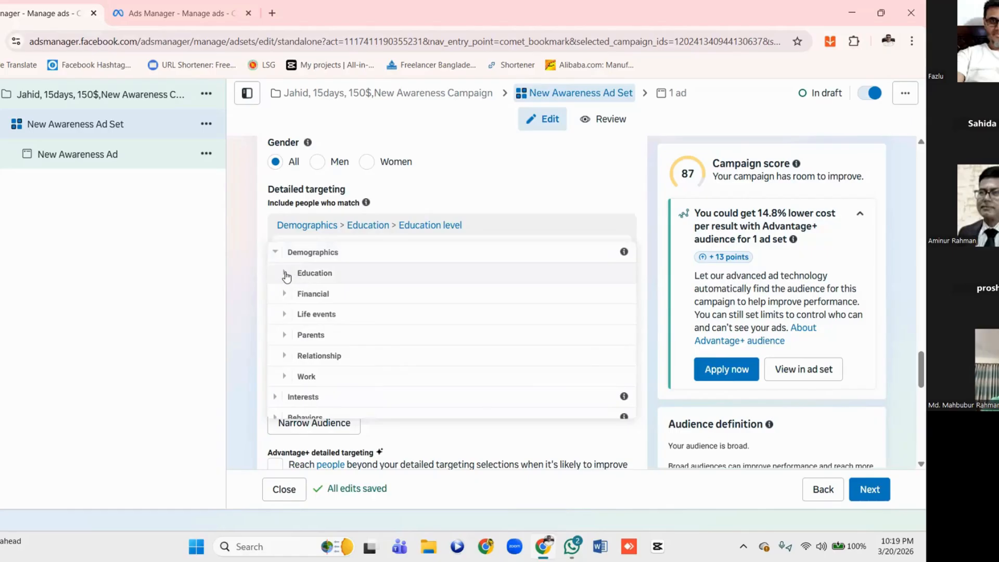
pyautogui.click(278, 257)
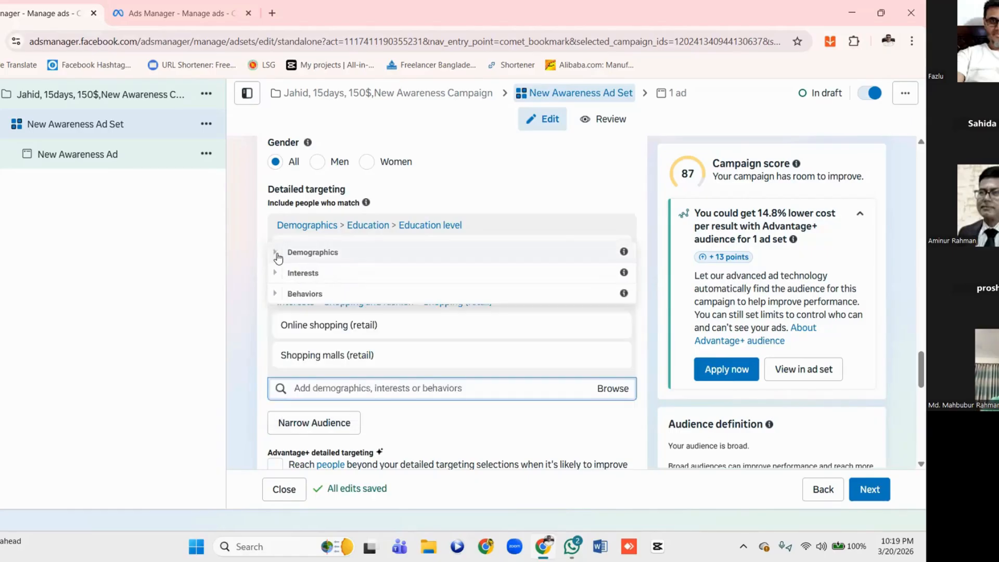
pyautogui.scroll(1, 383, 279)
pyautogui.scroll(-2, 385, 279)
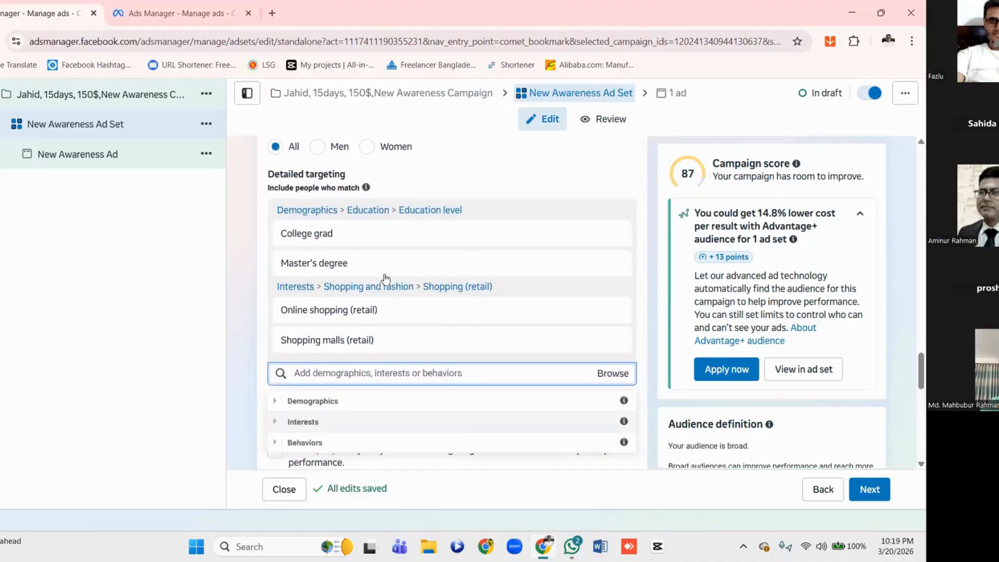
pyautogui.moveTo(343, 298)
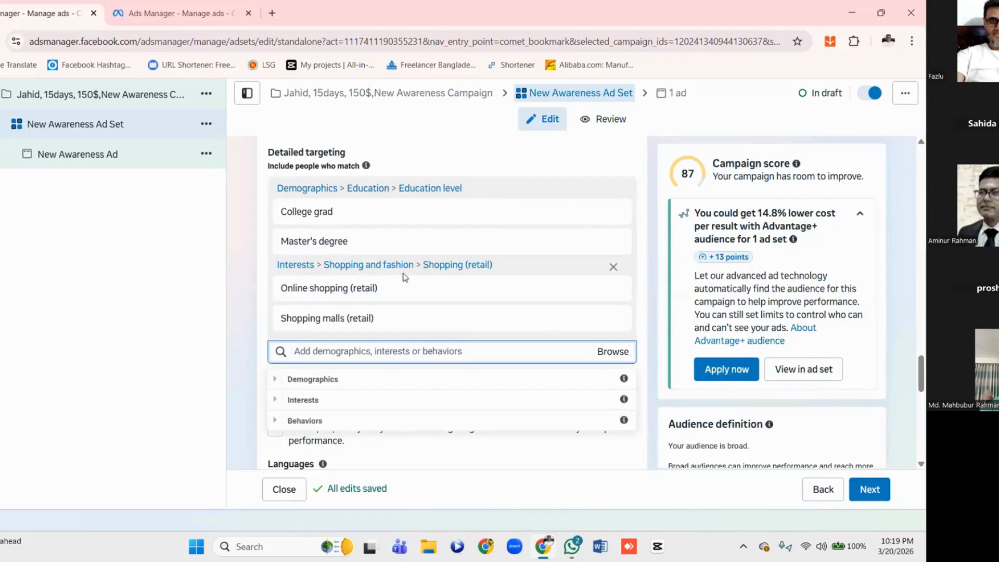
pyautogui.moveTo(452, 281)
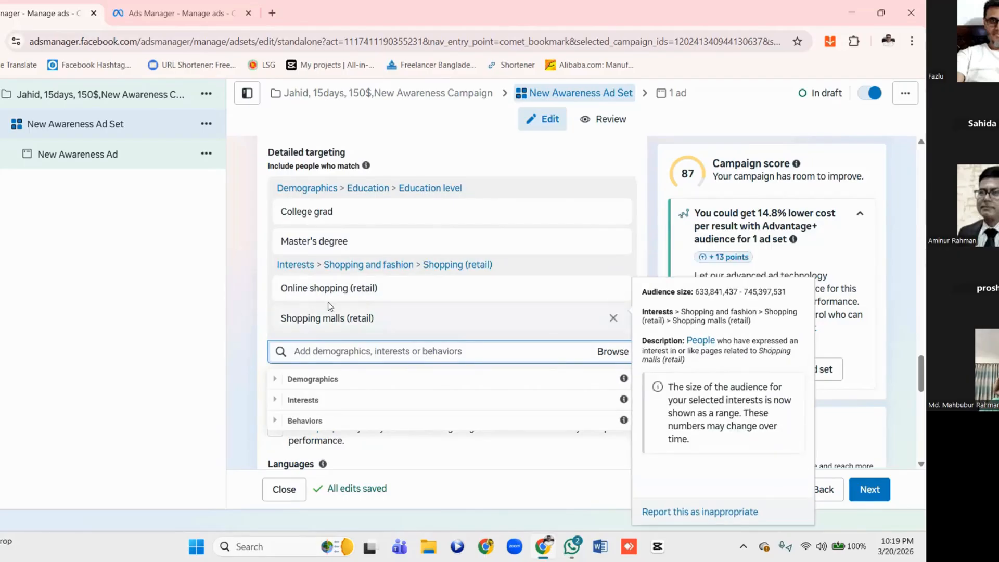
pyautogui.moveTo(341, 324)
# Browse to Anniversary under Behaviors and include Anniversary (within 61-90 days) in the detailed targeting
pyautogui.click(407, 351)
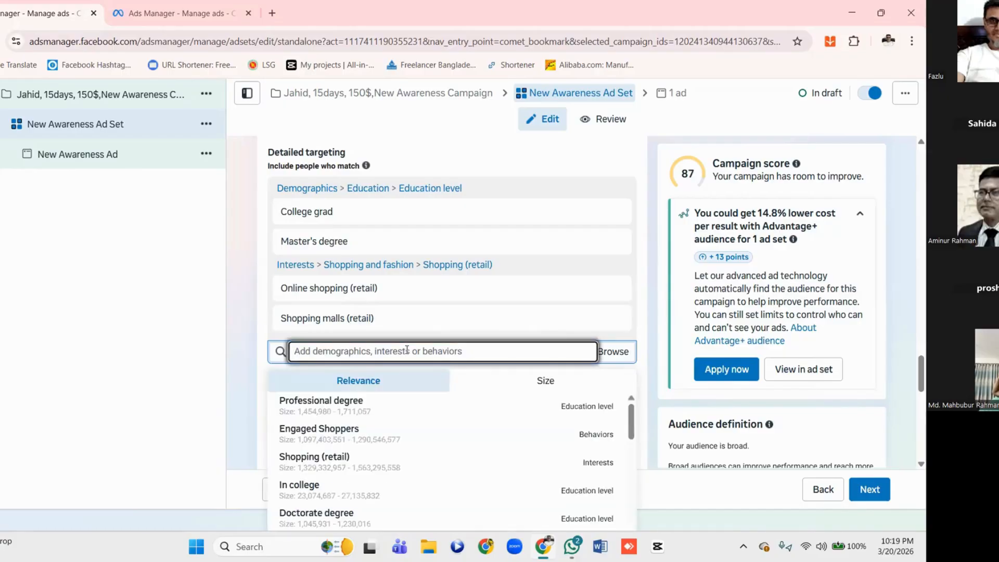
pyautogui.click(609, 353)
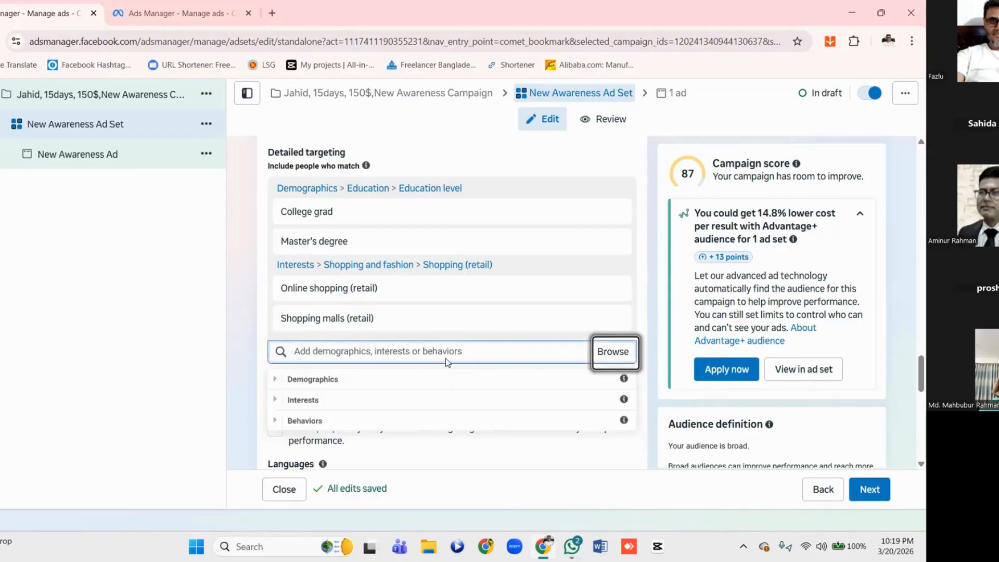
pyautogui.scroll(-1, 446, 358)
pyautogui.click(276, 352)
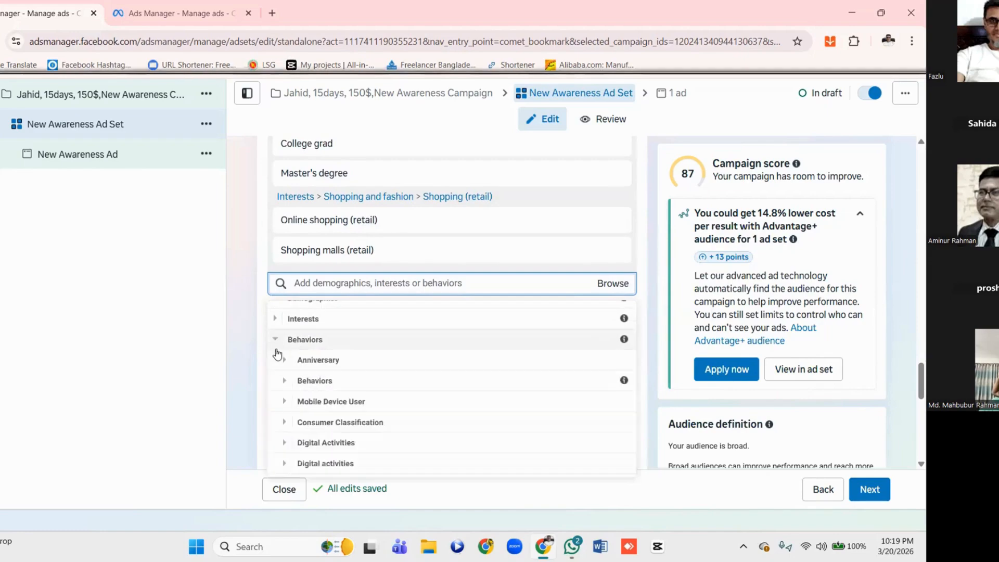
pyautogui.scroll(-1, 276, 351)
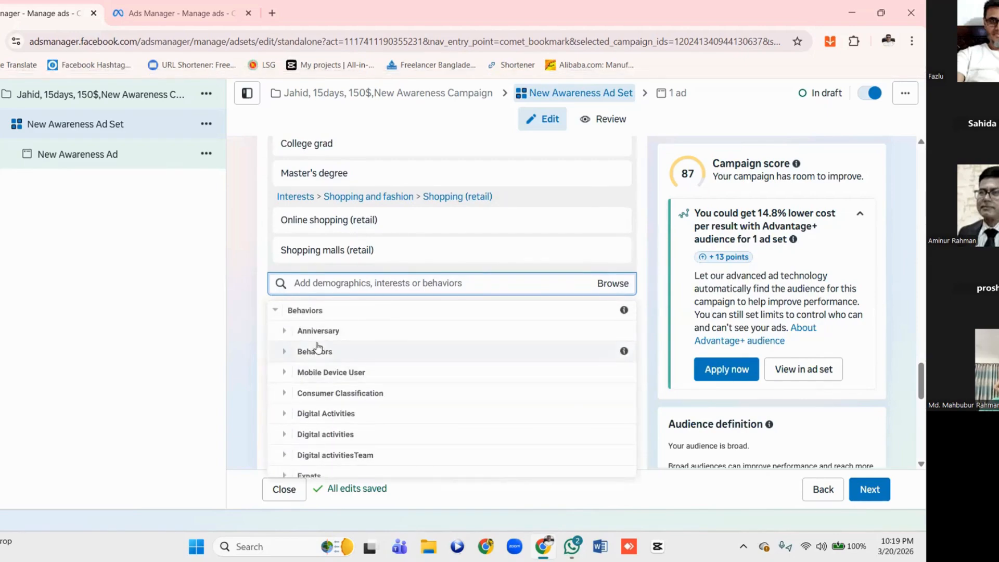
pyautogui.click(286, 331)
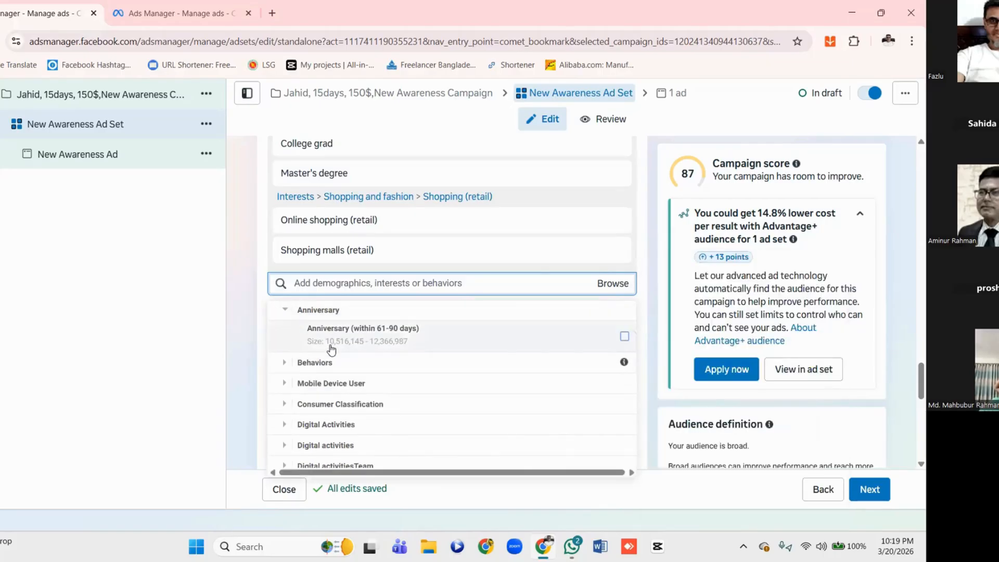
pyautogui.moveTo(366, 339)
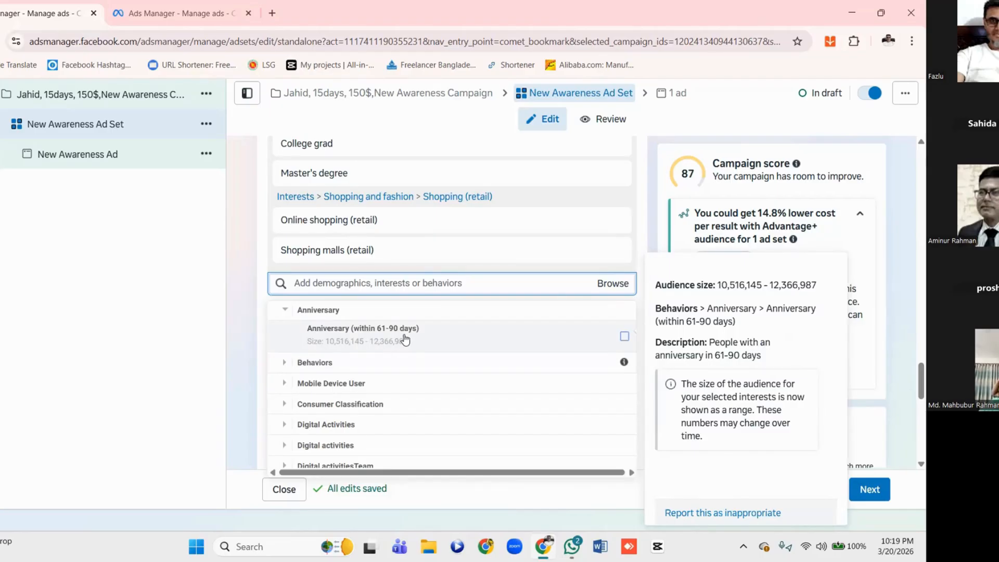
pyautogui.click(626, 337)
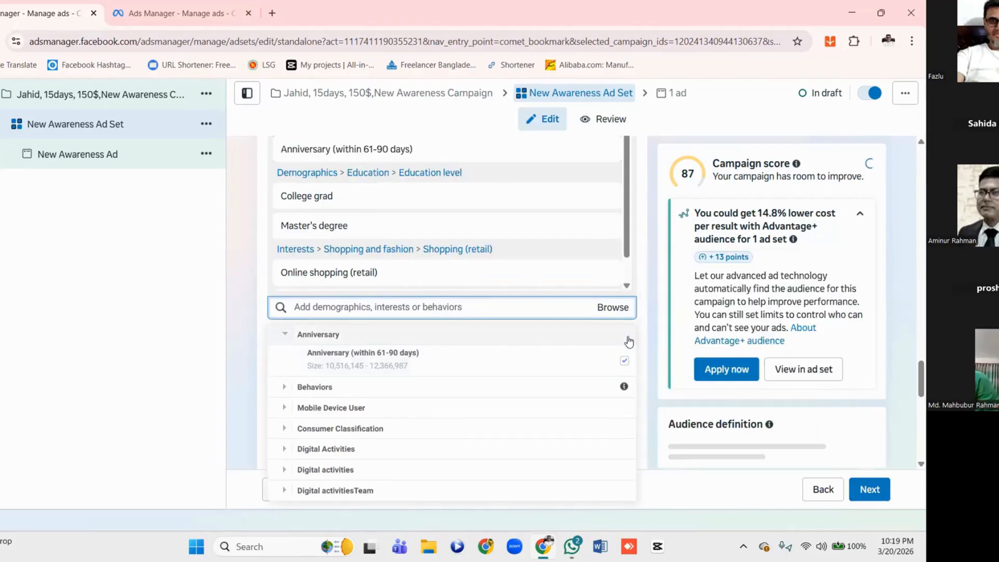
# Look through the remaining Behaviors subcategories and include Engaged Shoppers from Purchase behavior in the detailed targeting
pyautogui.scroll(-1, 368, 396)
pyautogui.scroll(1, 366, 394)
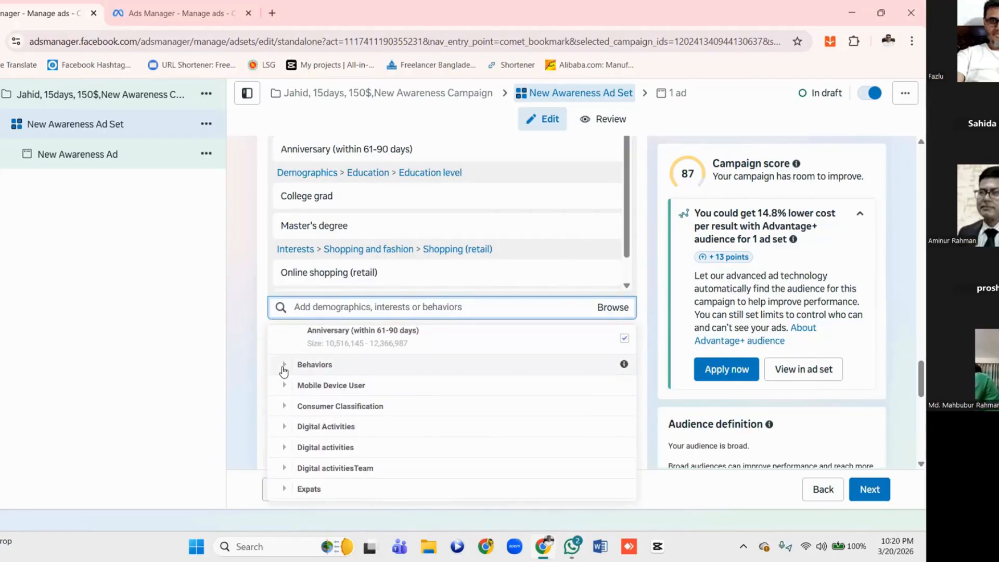
pyautogui.scroll(-1, 330, 370)
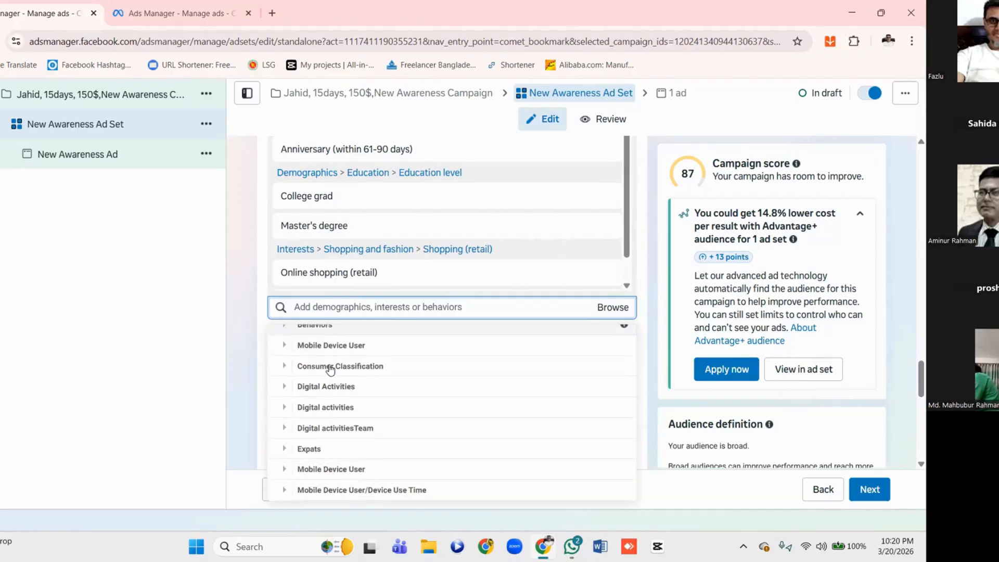
pyautogui.scroll(-3, 330, 370)
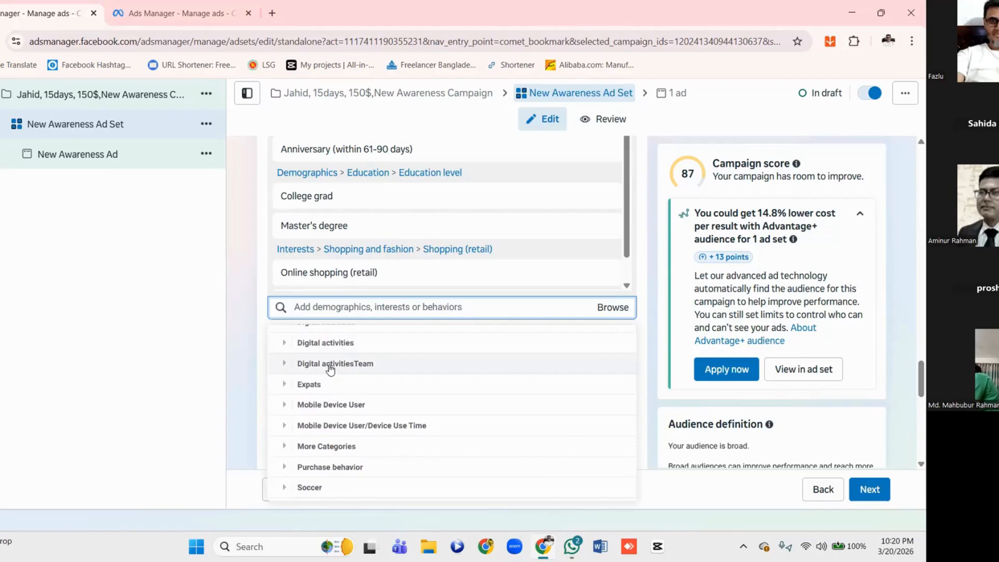
pyautogui.scroll(-1, 330, 370)
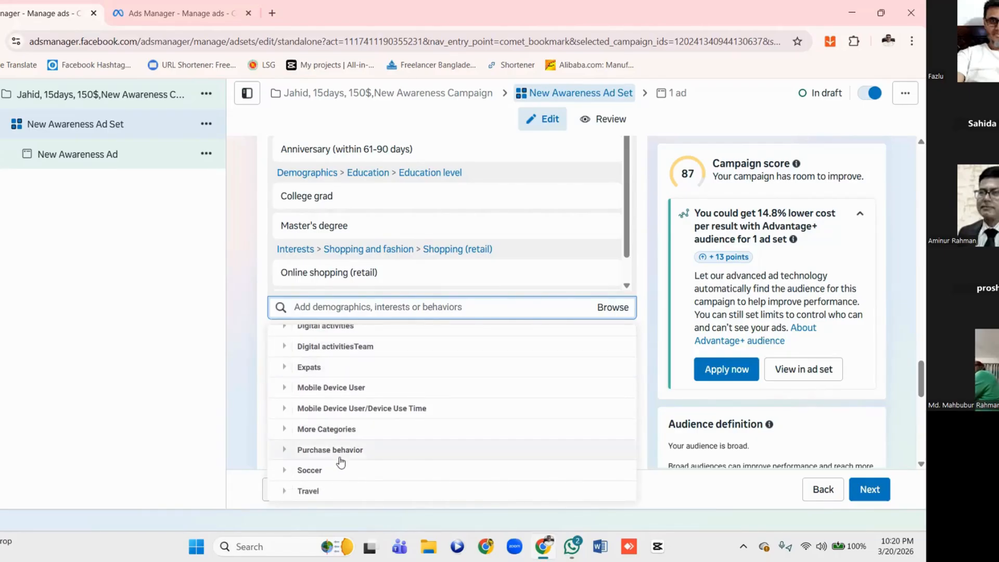
pyautogui.click(285, 450)
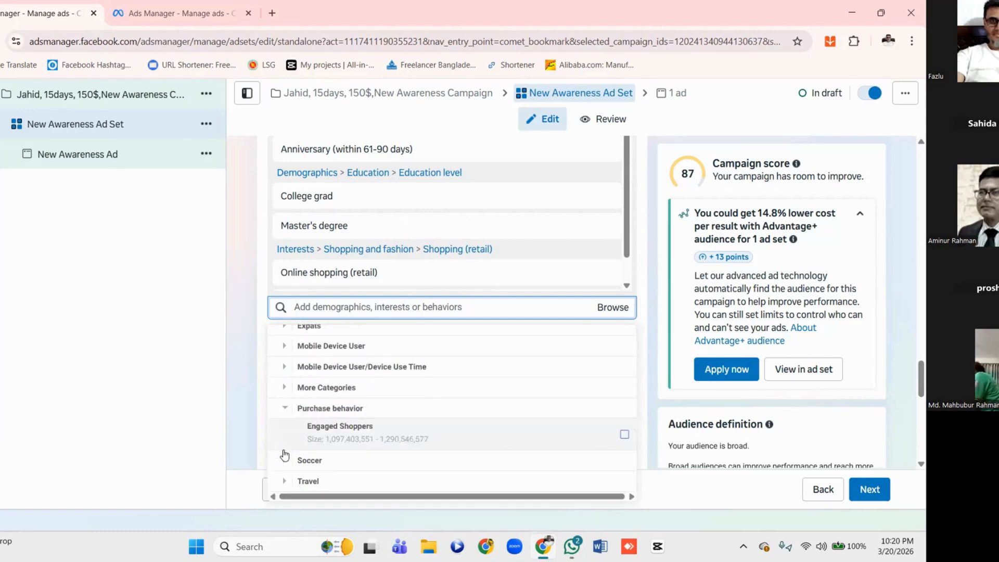
pyautogui.moveTo(349, 430)
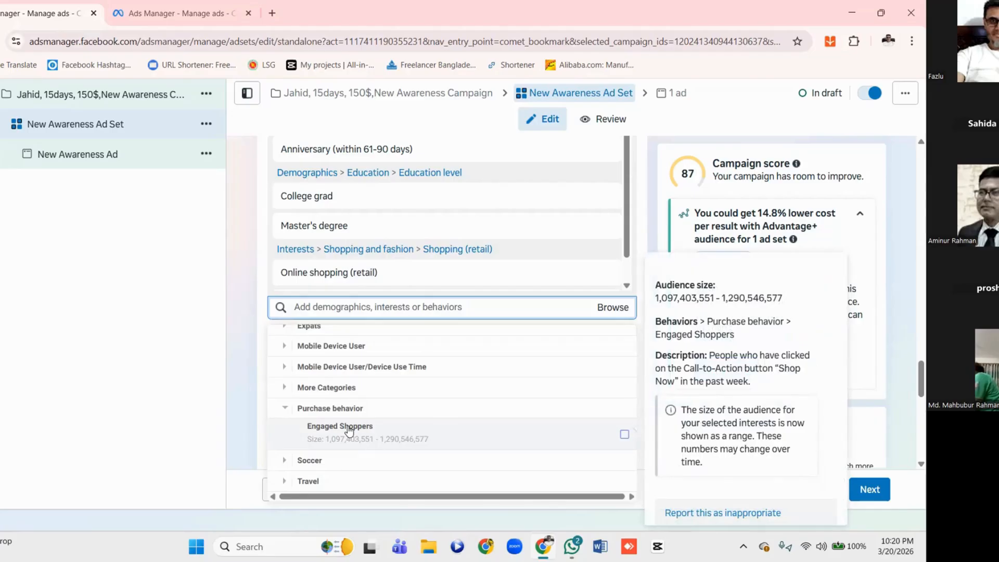
pyautogui.click(349, 430)
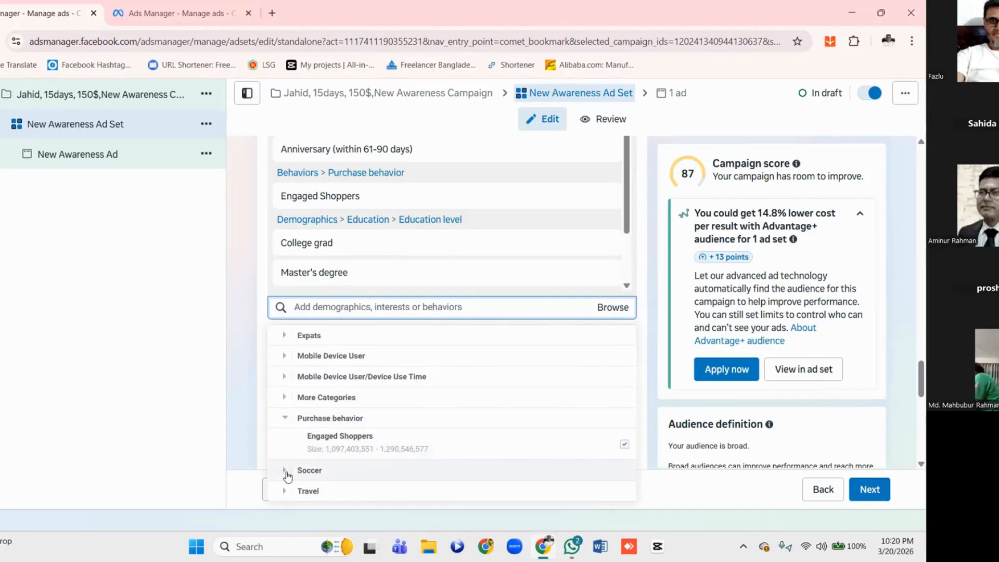
# Include Friends of Soccer fans and both Soccer fans groups (high and moderate content engagement) from the Soccer behaviors
pyautogui.click(285, 472)
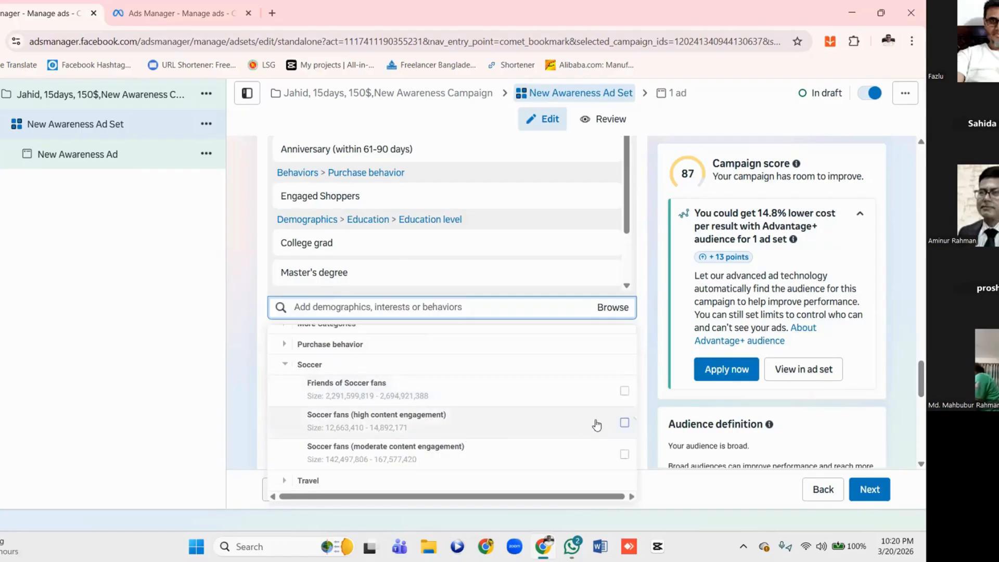
pyautogui.click(625, 390)
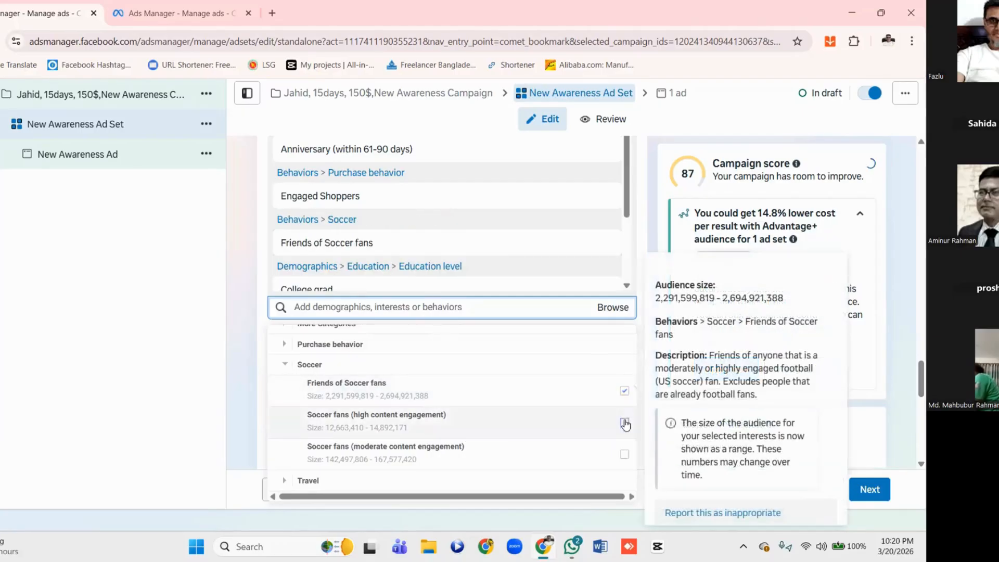
pyautogui.click(625, 423)
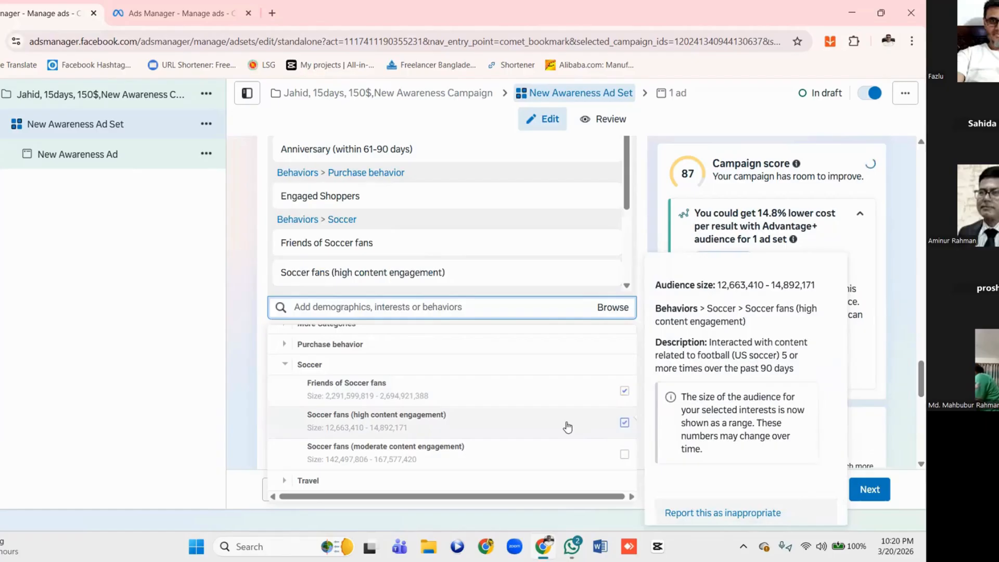
pyautogui.click(624, 456)
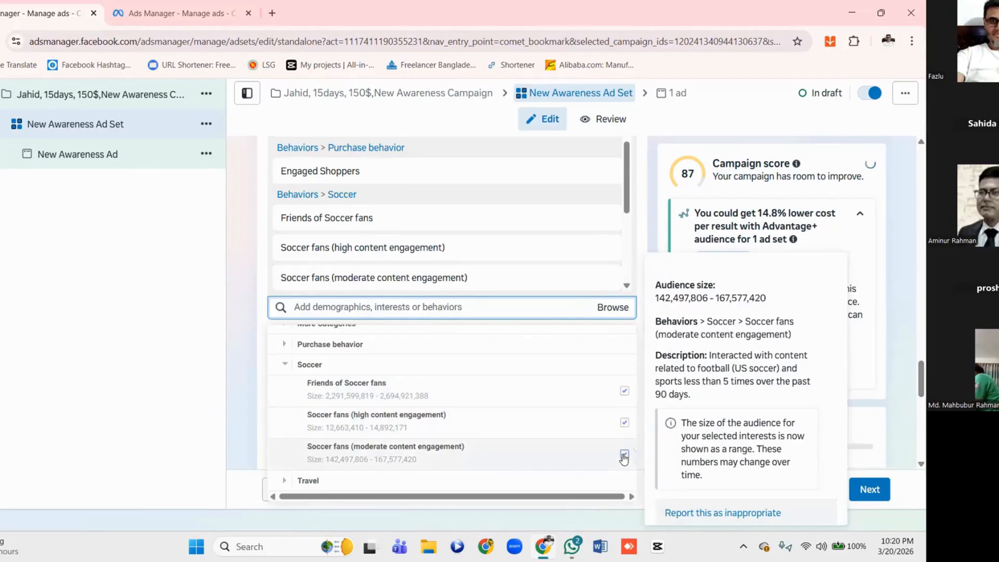
# Show the suggested targeting options and review the full list of included behaviors, demographics and interests
pyautogui.scroll(1, 380, 415)
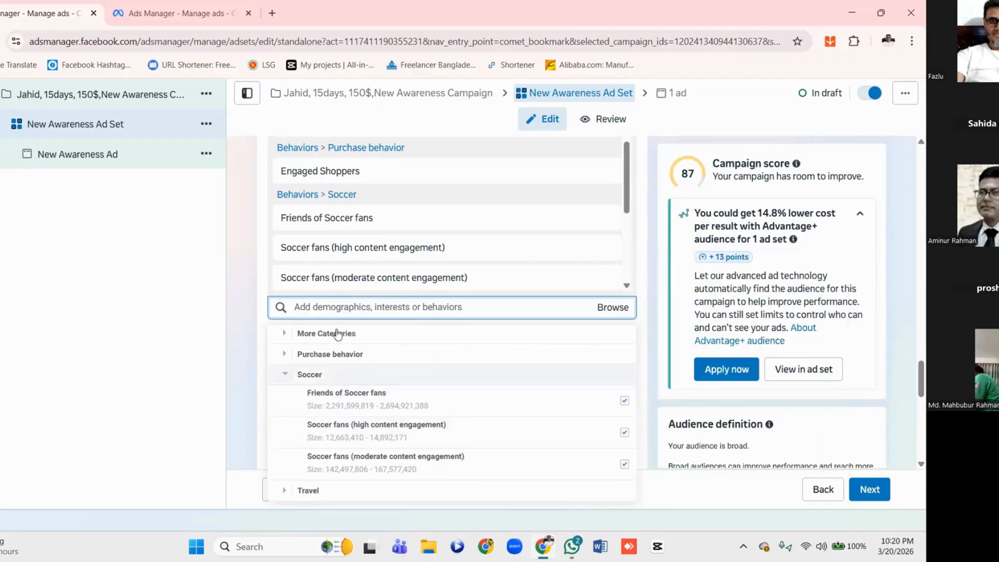
pyautogui.click(477, 312)
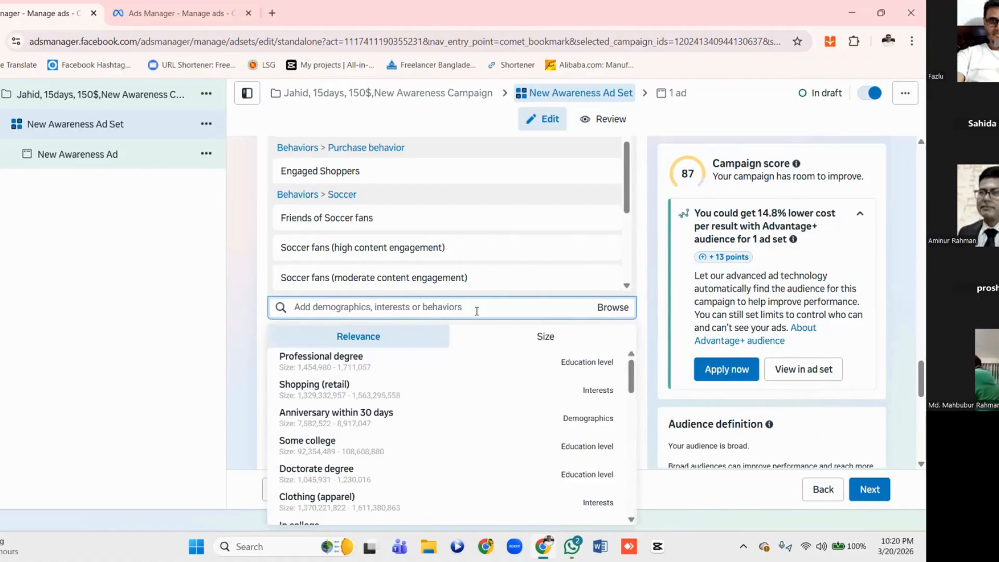
pyautogui.scroll(1, 509, 307)
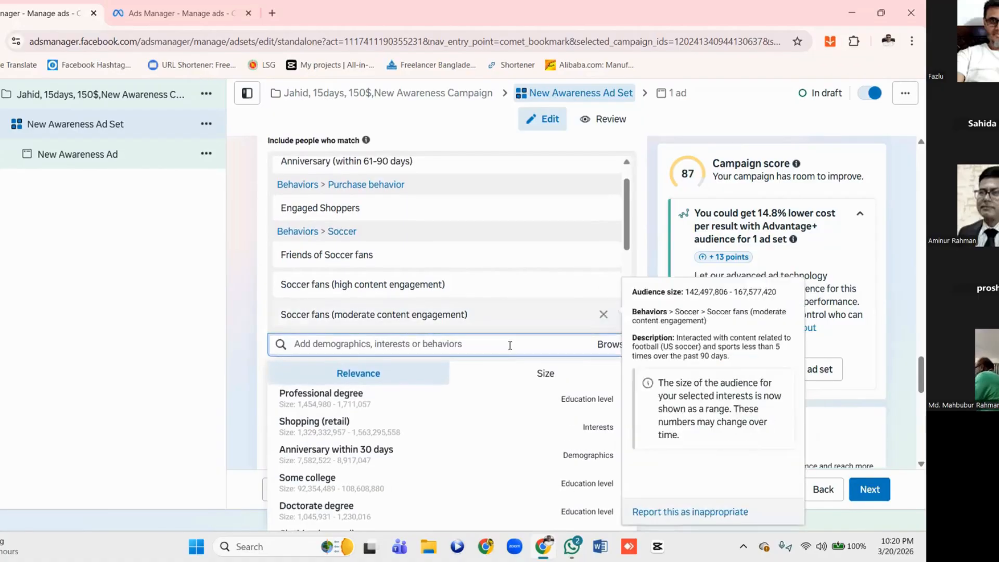
pyautogui.scroll(2, 510, 340)
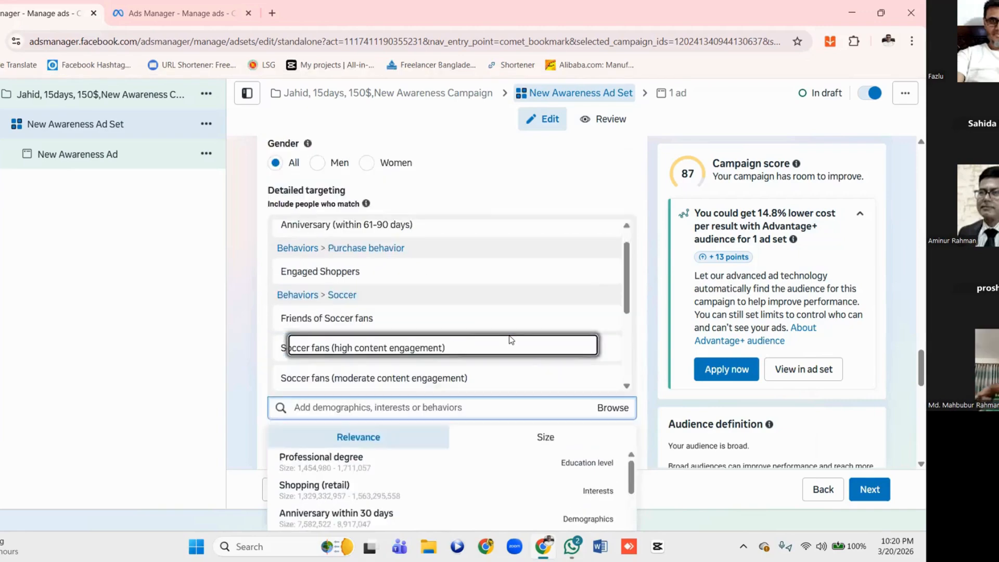
pyautogui.scroll(-4, 508, 339)
pyautogui.scroll(-5, 507, 312)
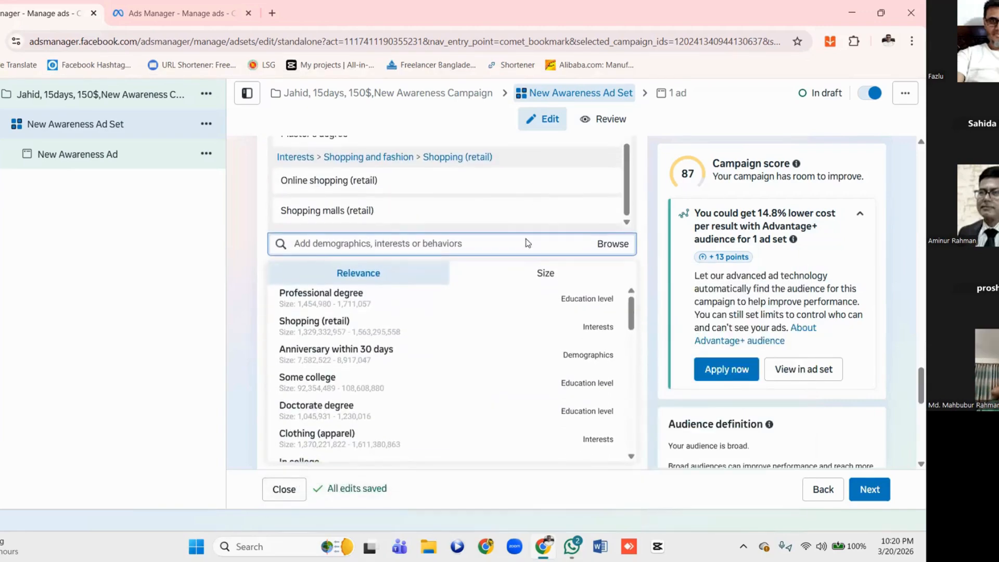
# Look through the suggested targeting options sorted by relevance and include the Shopping (retail) interest in the detailed targeting
pyautogui.scroll(-3, 497, 324)
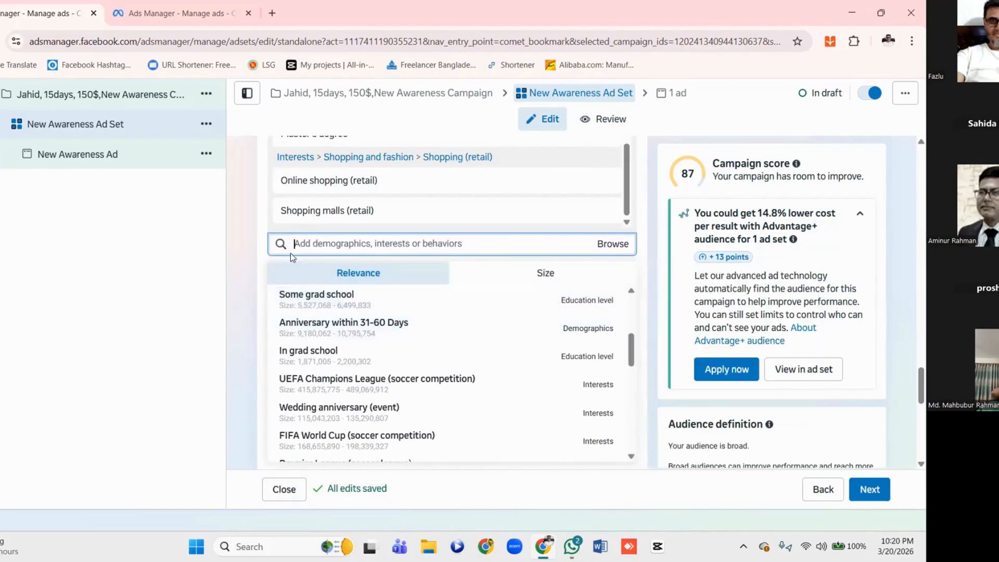
pyautogui.scroll(-2, 302, 243)
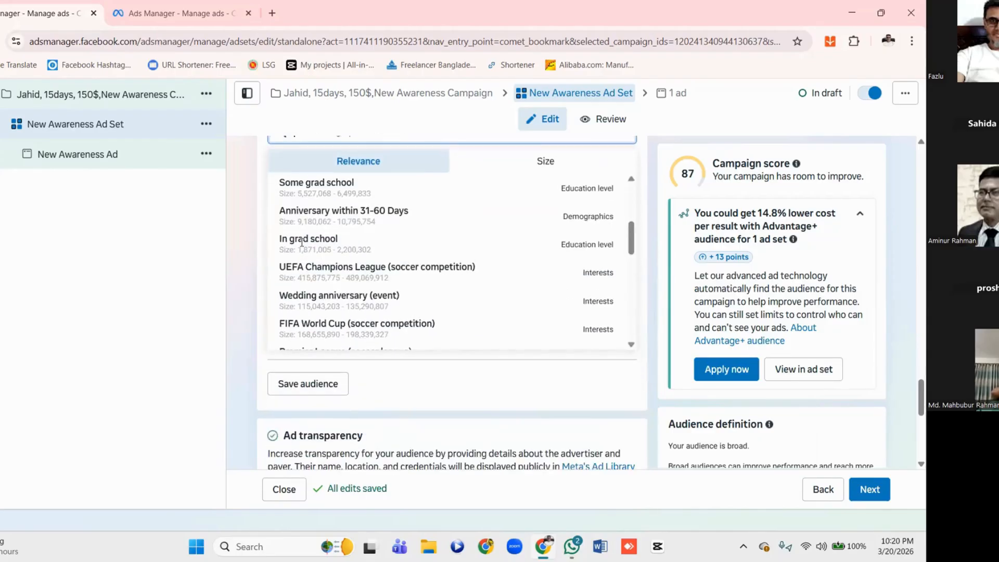
pyautogui.scroll(-3, 362, 284)
pyautogui.scroll(-3, 362, 283)
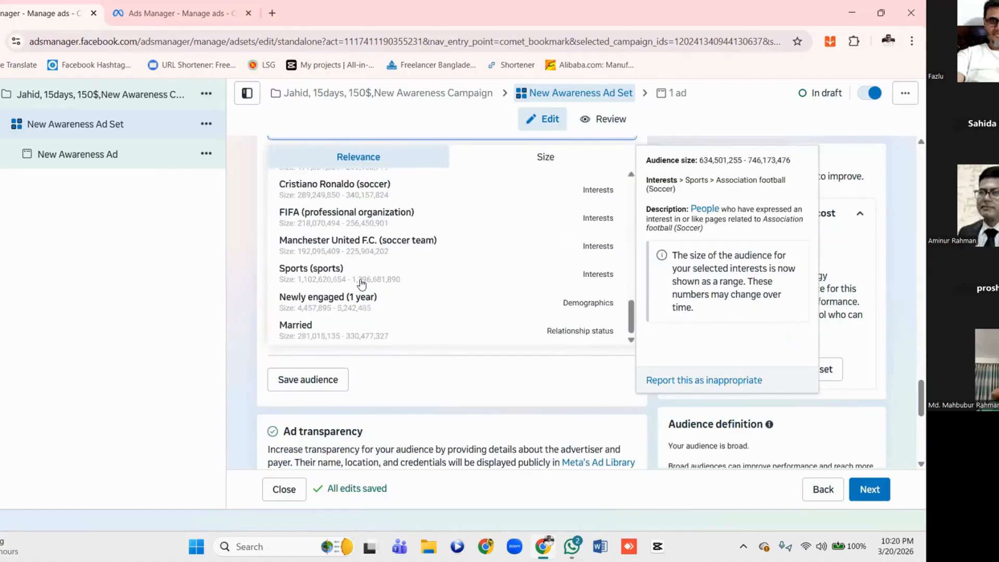
pyautogui.scroll(10, 362, 284)
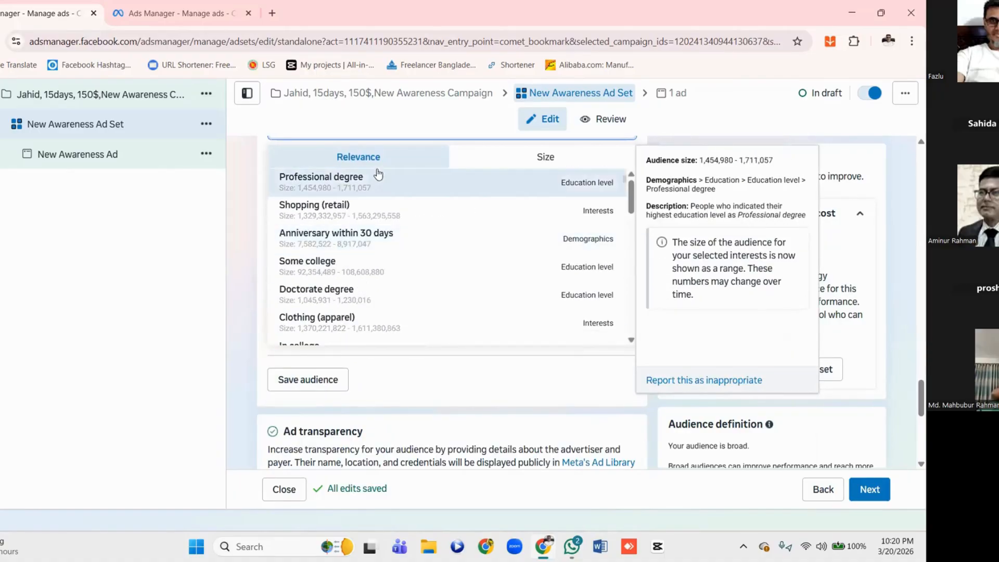
pyautogui.click(362, 159)
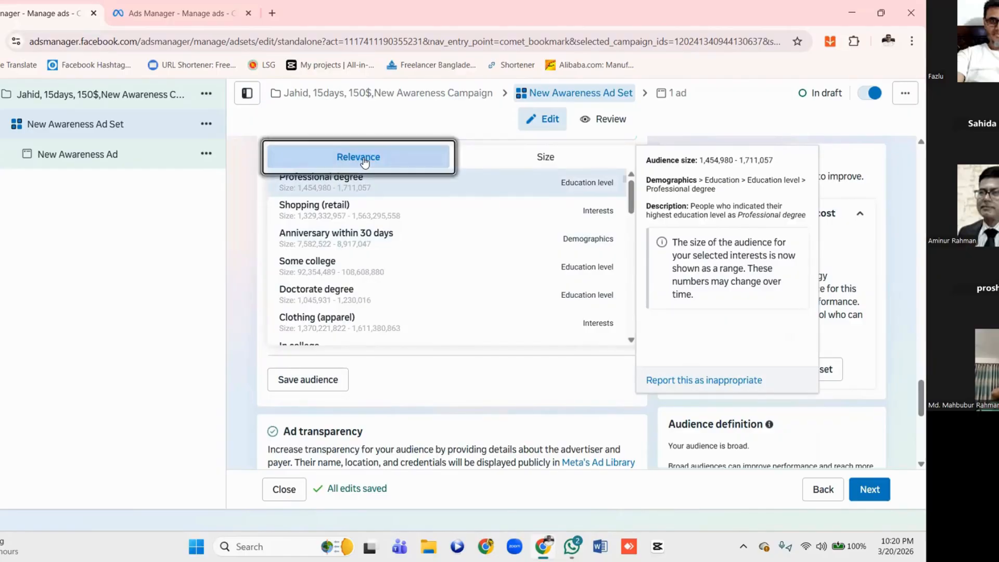
pyautogui.click(331, 212)
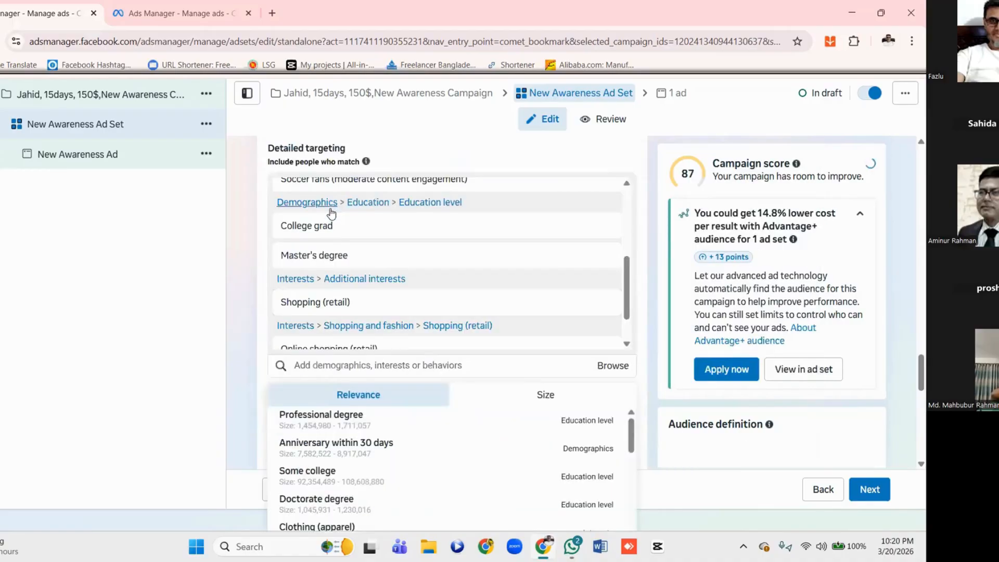
# Save the ad set's current targeting as a reusable audience under the name already filled in
pyautogui.scroll(-6, 421, 259)
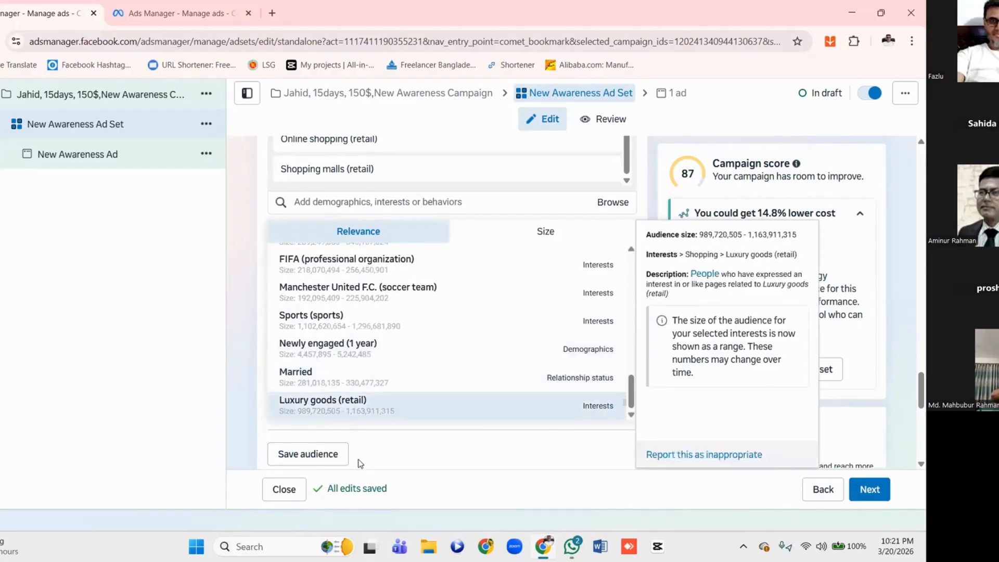
pyautogui.click(325, 456)
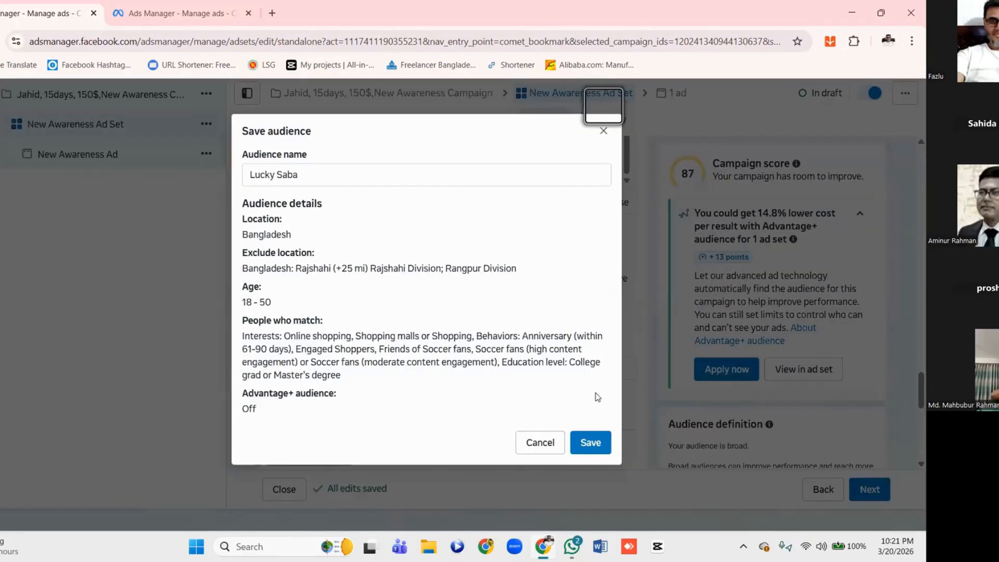
pyautogui.click(591, 442)
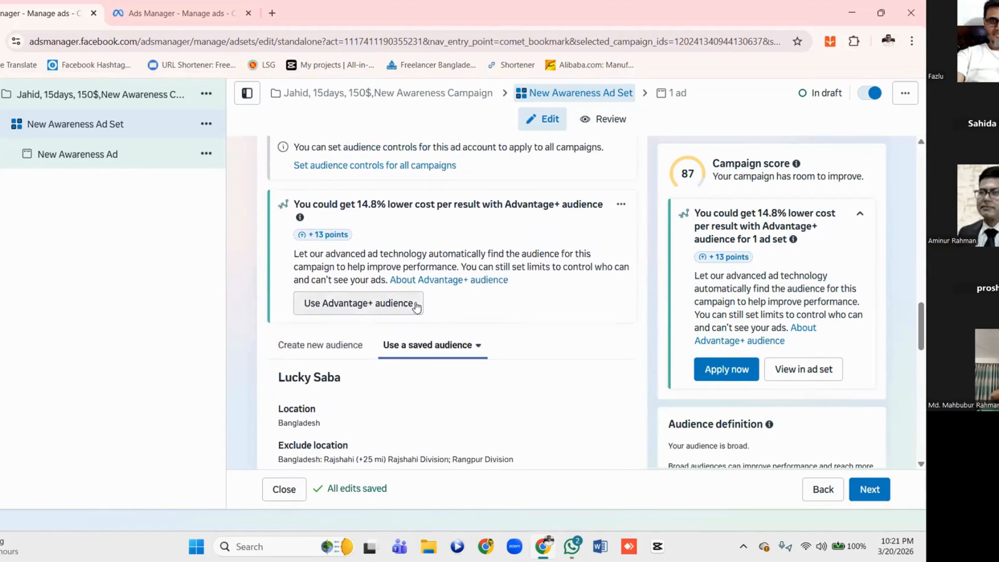
# Review the saved audience's location, age and matching criteria along with the ad transparency and placements sections
pyautogui.scroll(3, 417, 307)
pyautogui.scroll(-4, 431, 315)
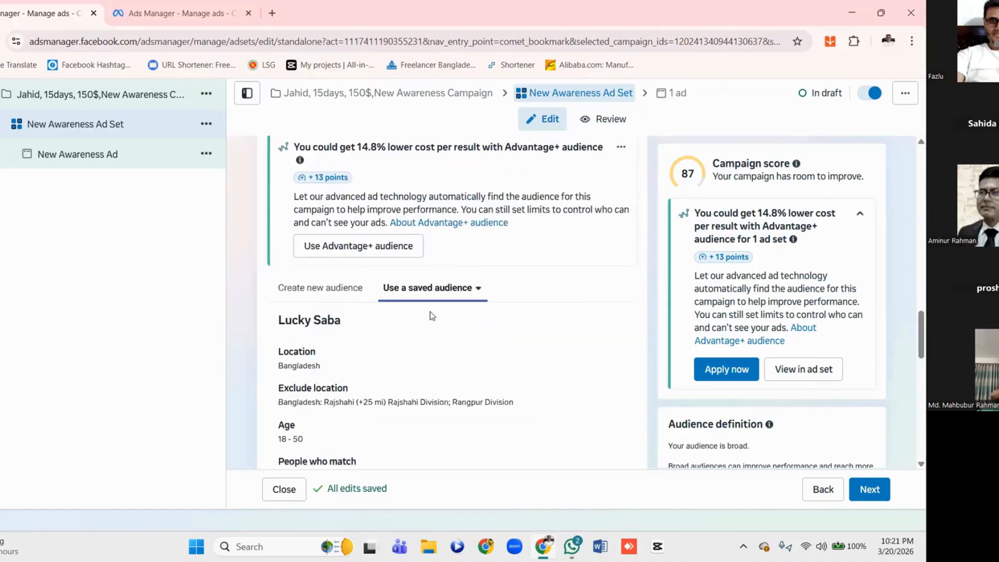
pyautogui.scroll(-4, 431, 315)
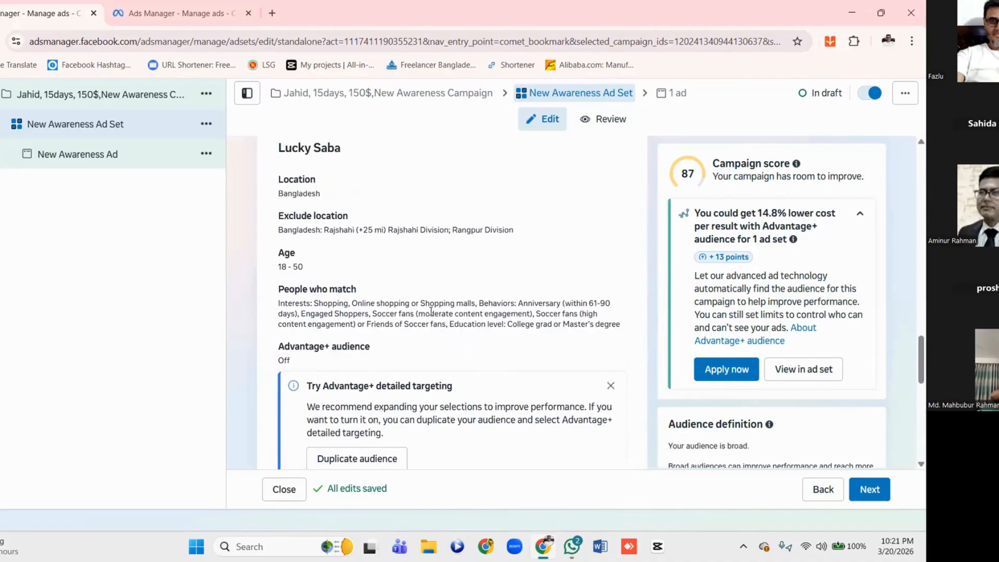
pyautogui.scroll(2, 431, 311)
pyautogui.scroll(-4, 431, 311)
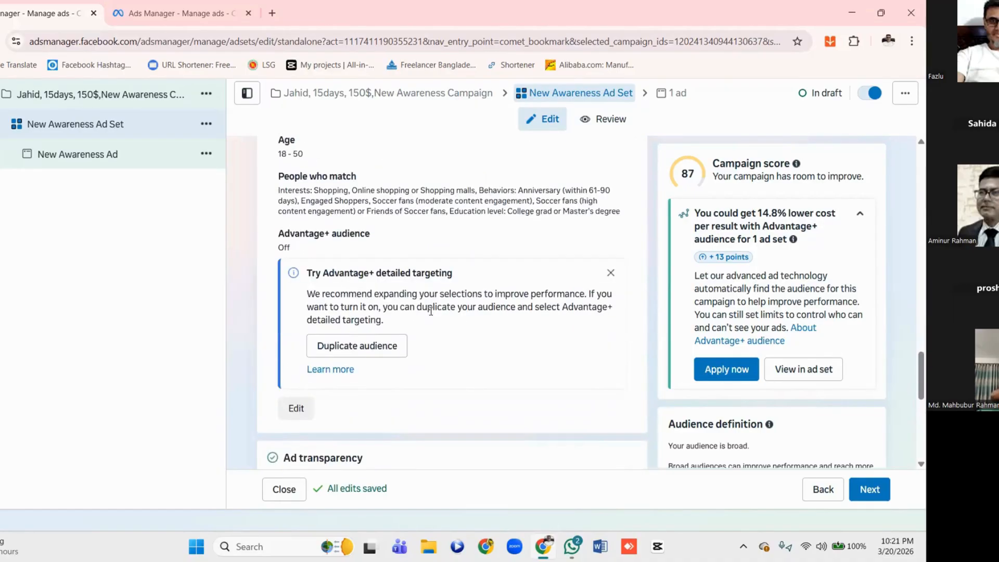
pyautogui.scroll(-5, 431, 312)
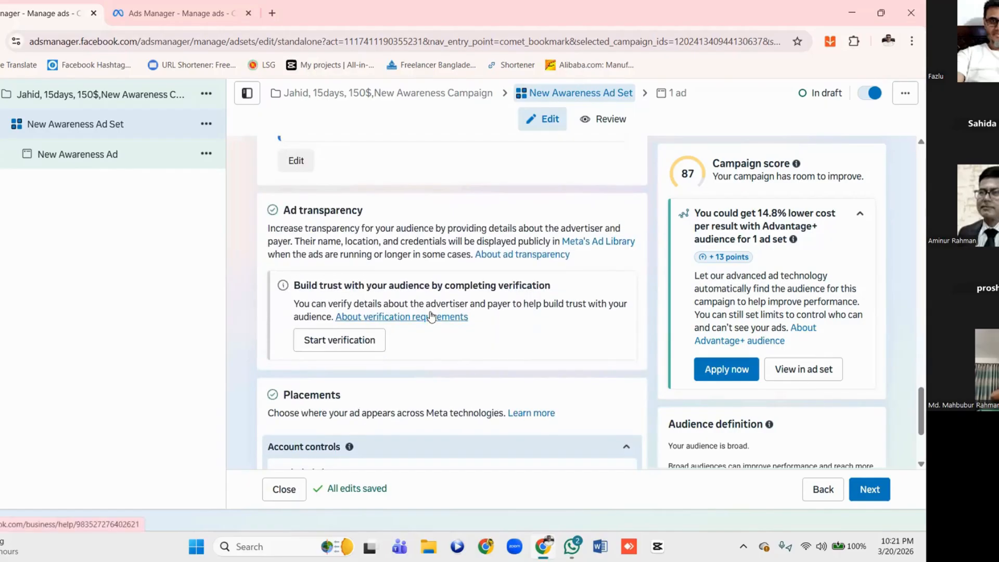
pyautogui.scroll(-3, 430, 315)
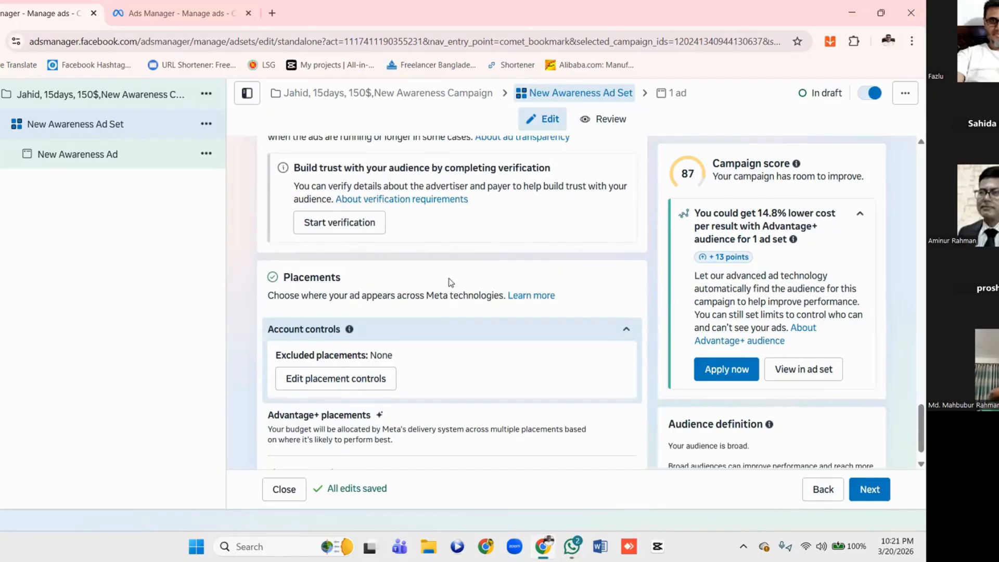
pyautogui.scroll(3, 451, 283)
pyautogui.scroll(2, 441, 307)
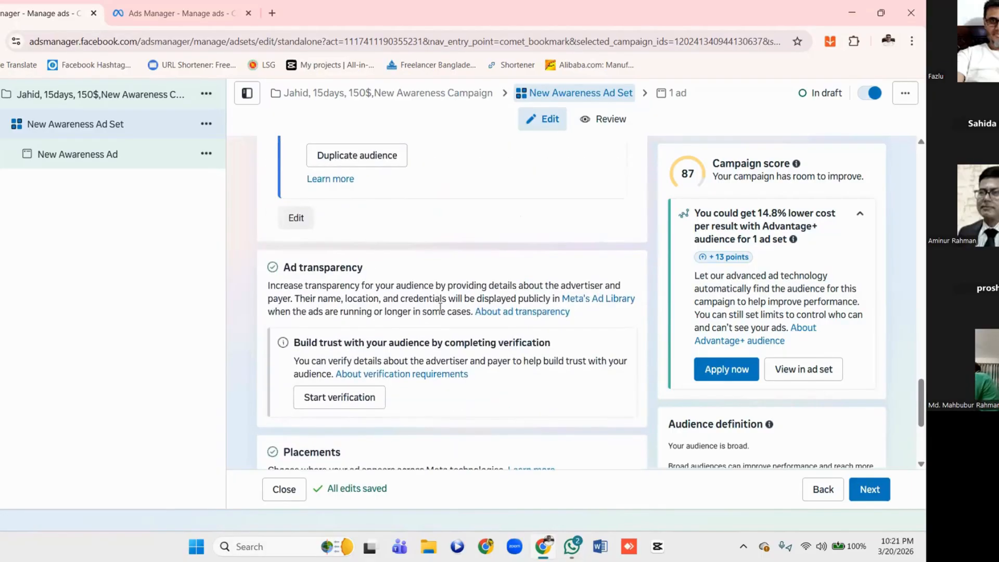
pyautogui.scroll(4, 440, 307)
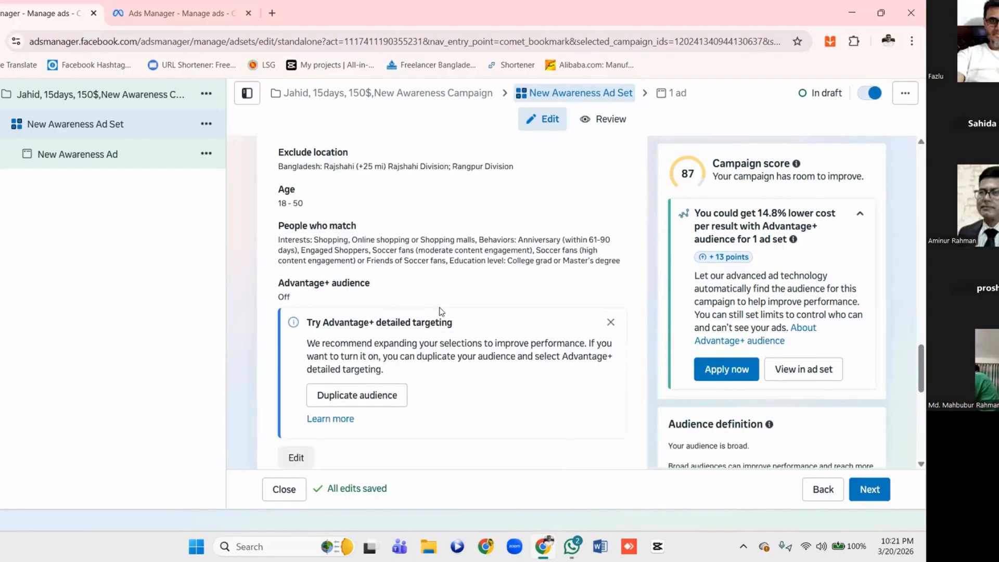
pyautogui.scroll(3, 442, 311)
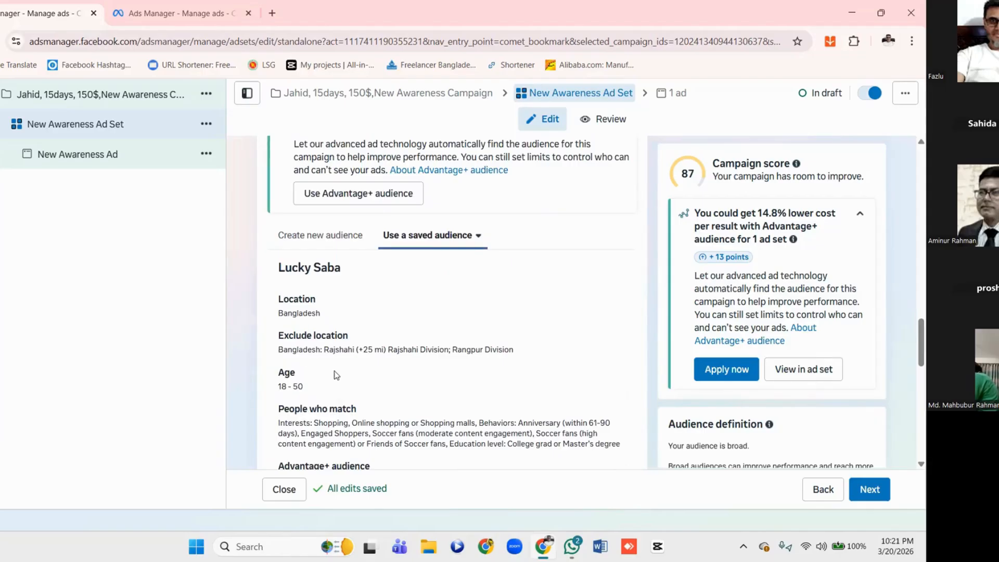
# Dismiss the Advantage+ detailed targeting recommendation under the saved audience's details
pyautogui.scroll(-1, 336, 376)
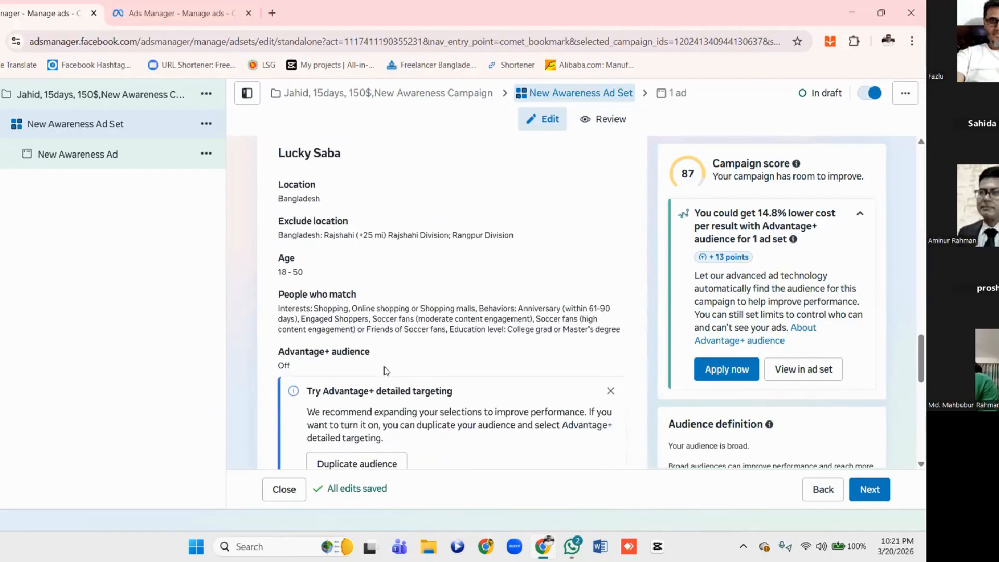
pyautogui.scroll(-3, 385, 367)
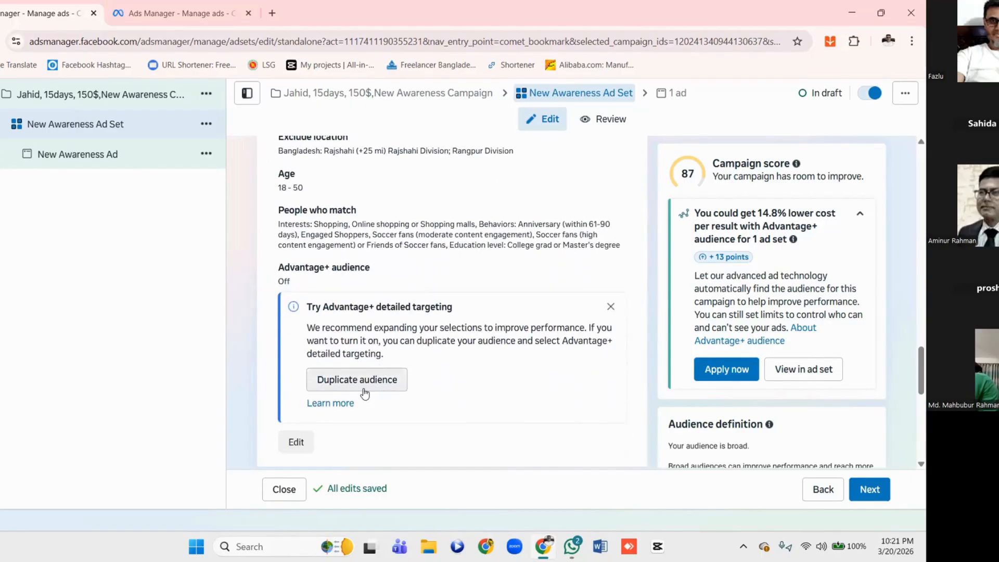
pyautogui.click(610, 308)
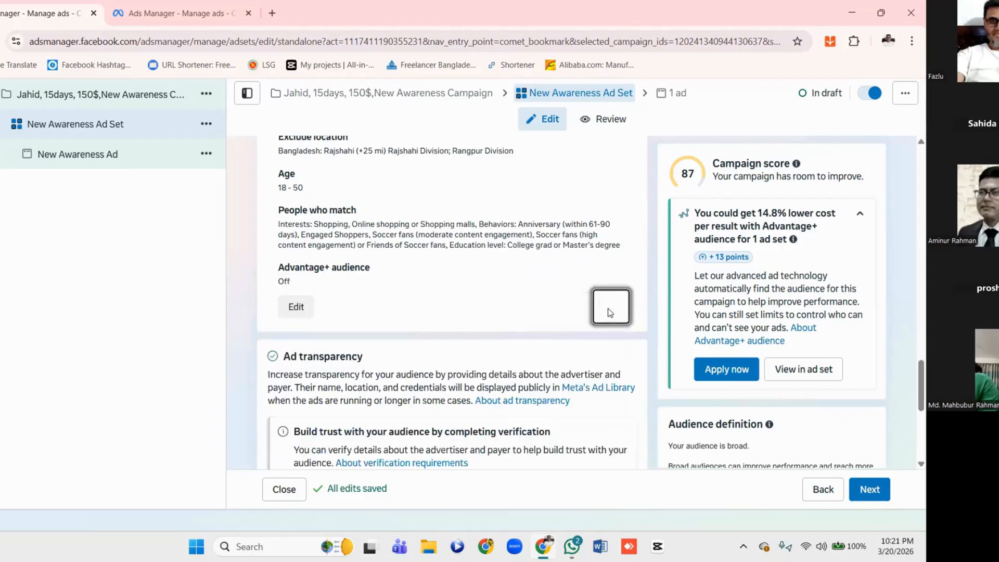
# Open the saved audience for editing, review its locations, age, gender and detailed targeting, and close it without making changes
pyautogui.scroll(-2, 470, 309)
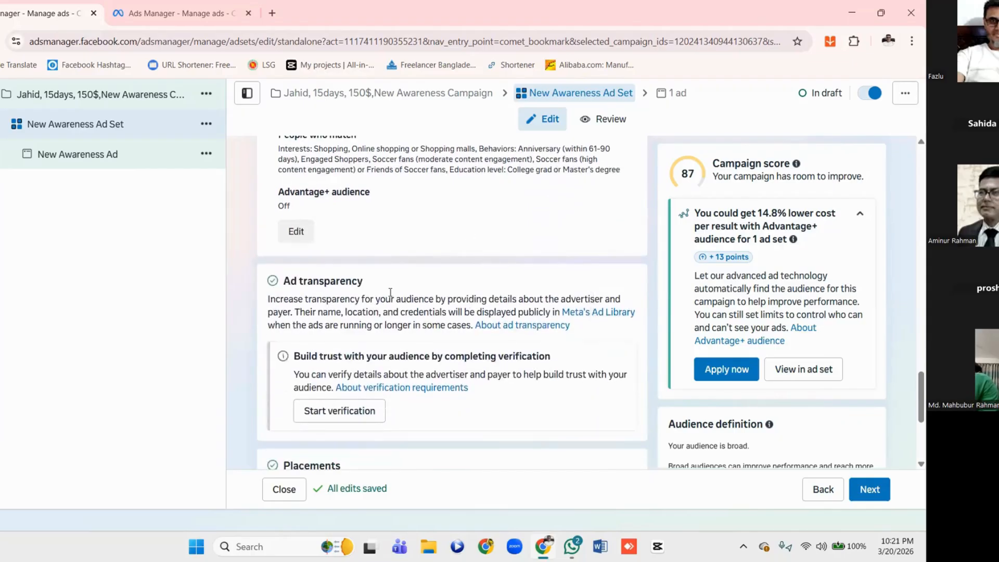
pyautogui.scroll(1, 313, 270)
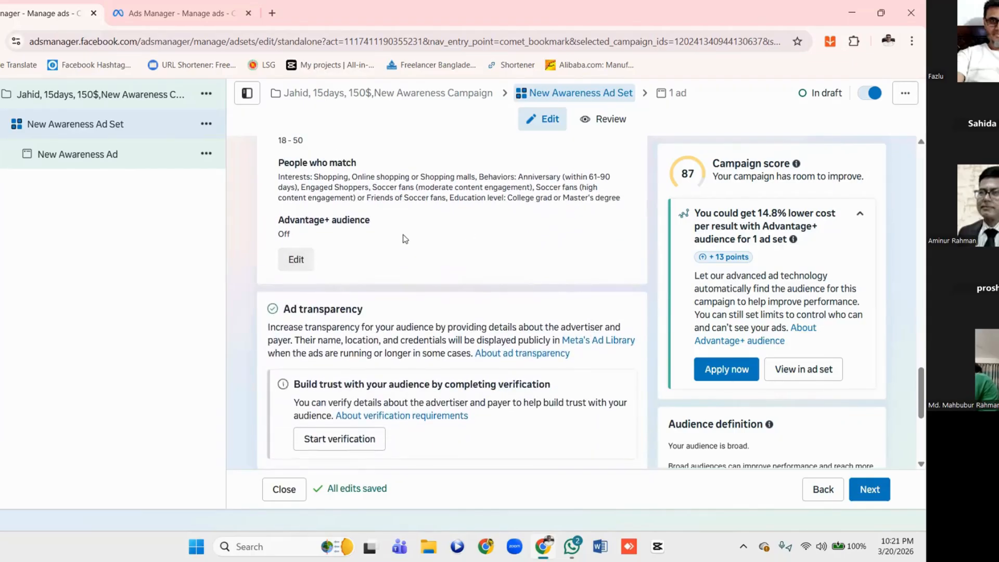
pyautogui.scroll(1, 400, 280)
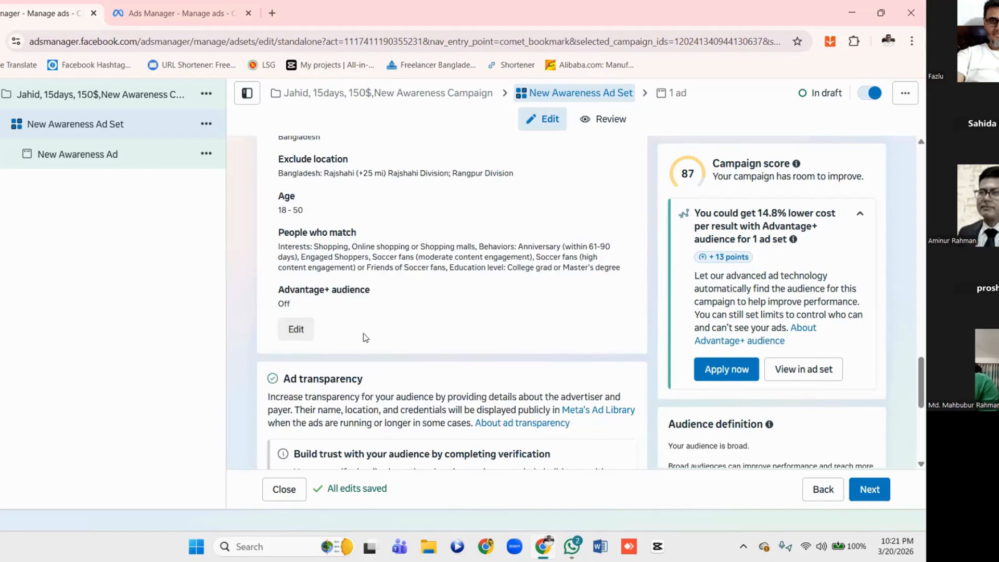
pyautogui.click(297, 330)
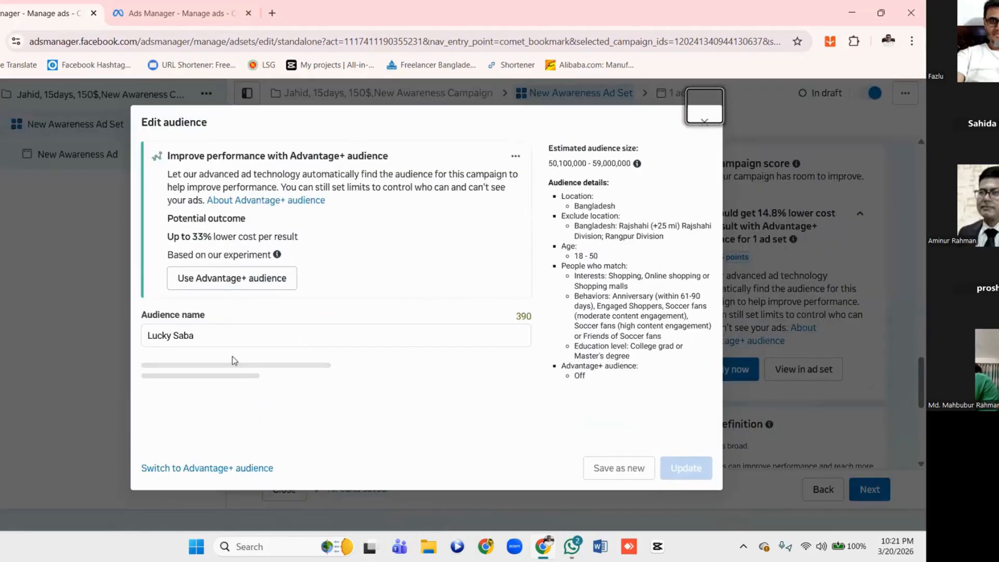
pyautogui.scroll(-10, 294, 250)
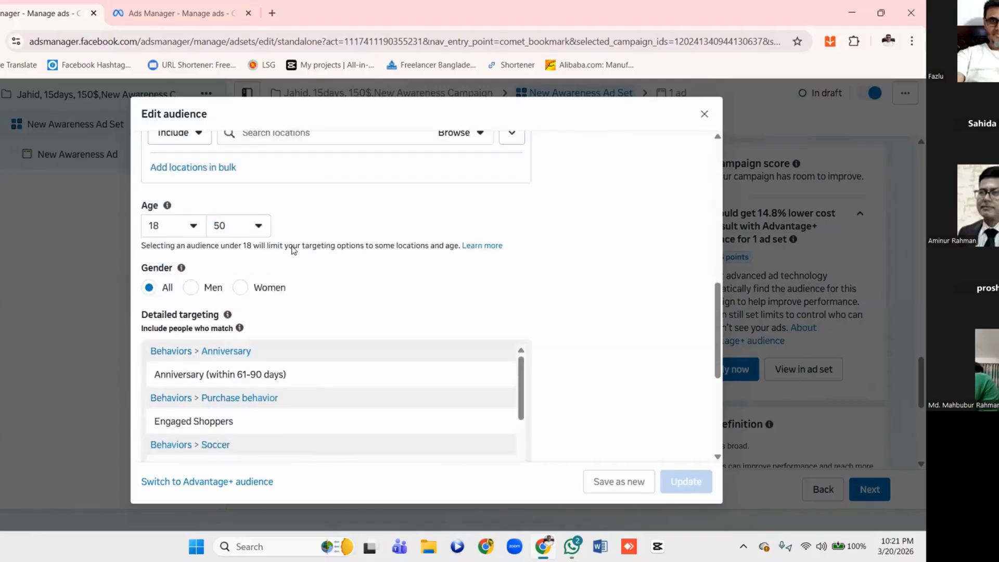
pyautogui.moveTo(294, 250)
pyautogui.scroll(10, 294, 250)
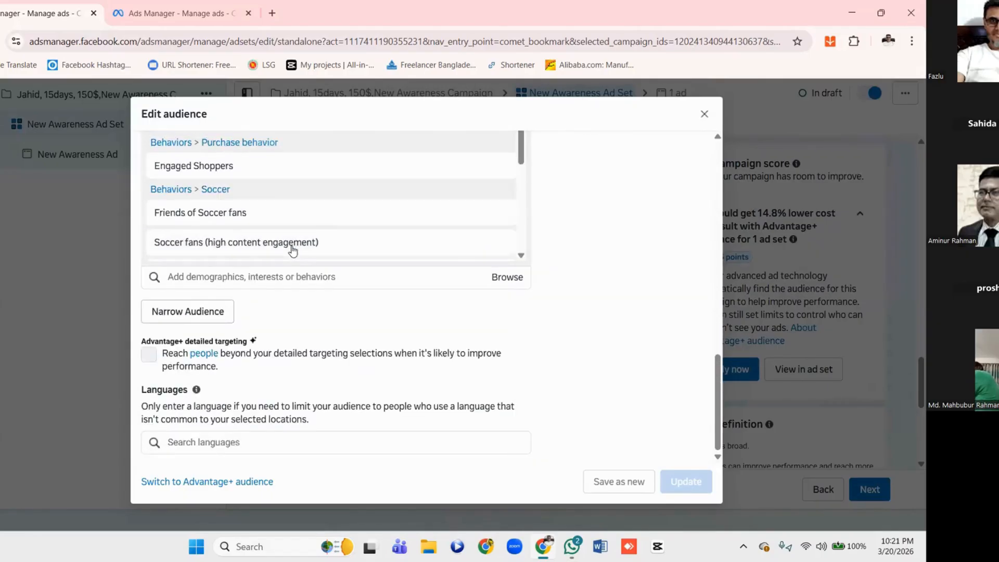
pyautogui.scroll(-5, 294, 250)
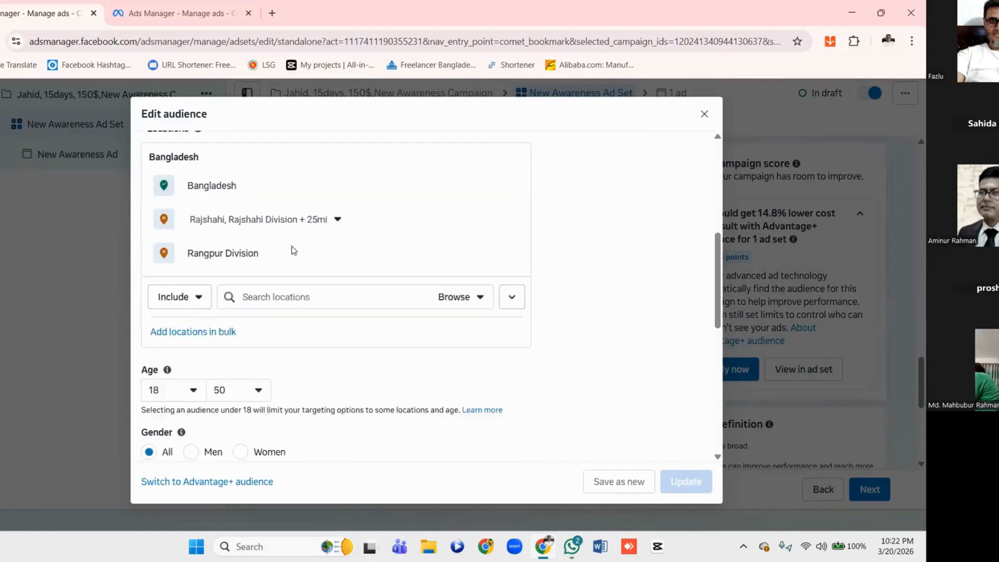
pyautogui.scroll(-8, 294, 250)
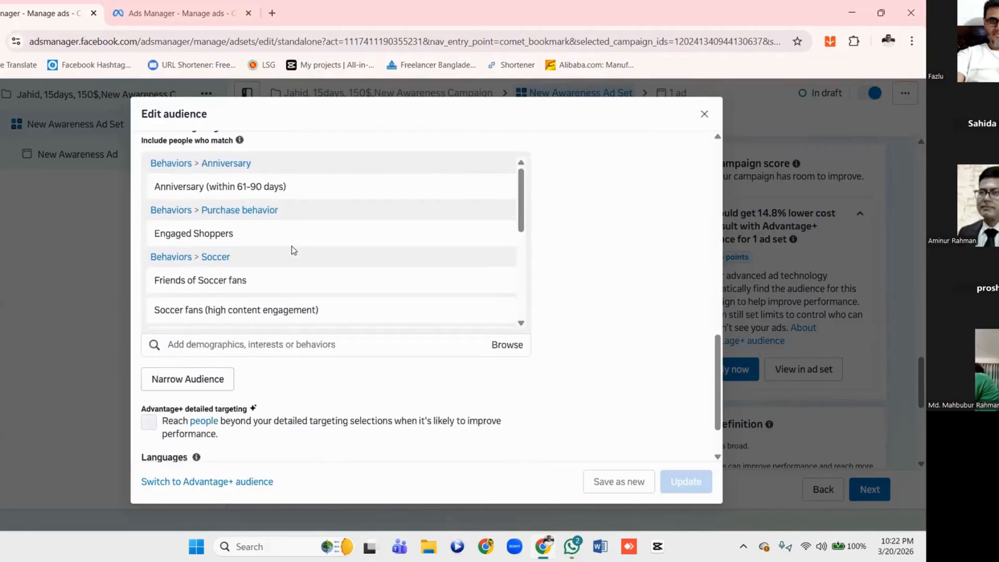
pyautogui.scroll(-1, 293, 249)
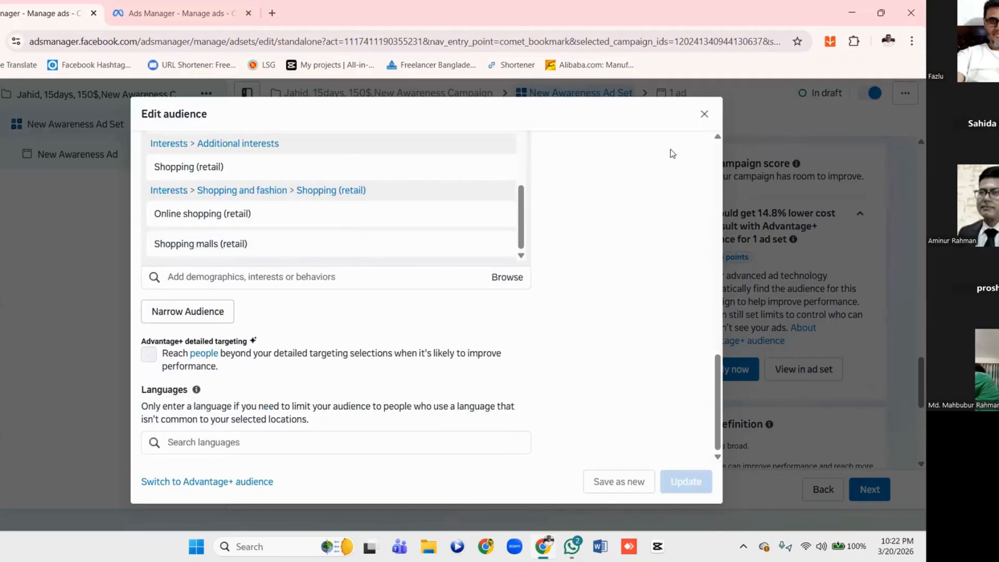
pyautogui.click(703, 114)
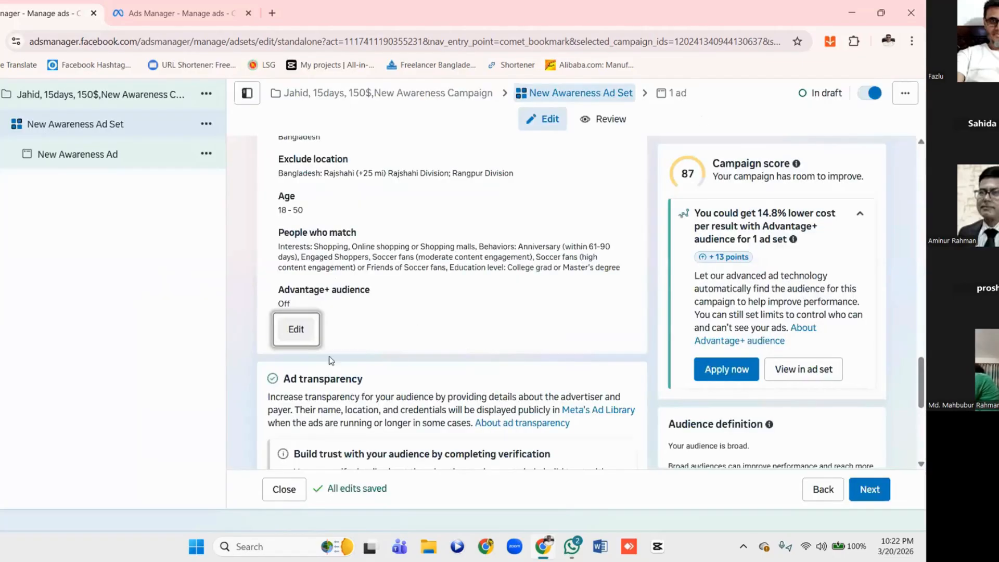
# Switch the ad set's placements from Advantage+ to manual placements
pyautogui.scroll(-1, 383, 328)
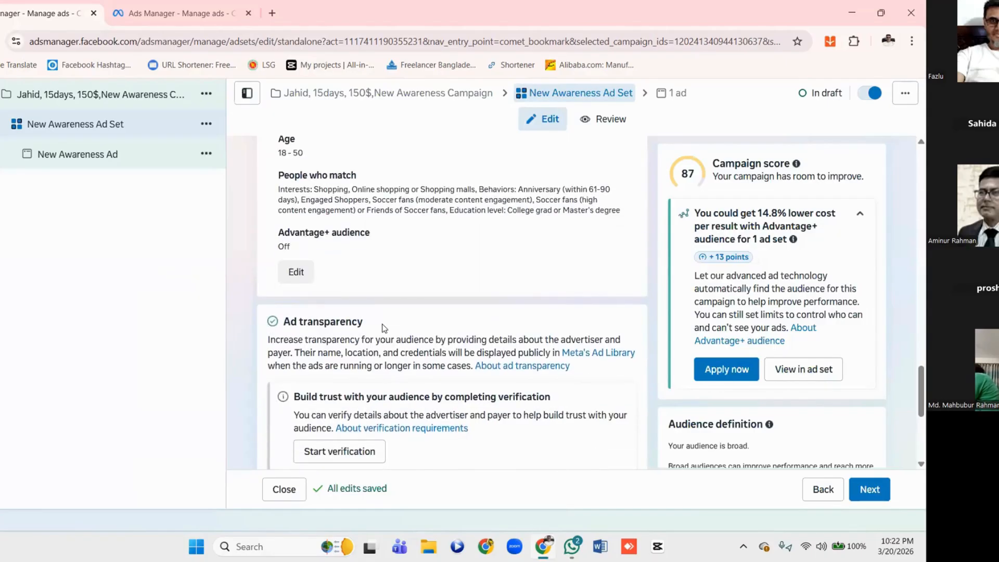
pyautogui.scroll(-2, 383, 328)
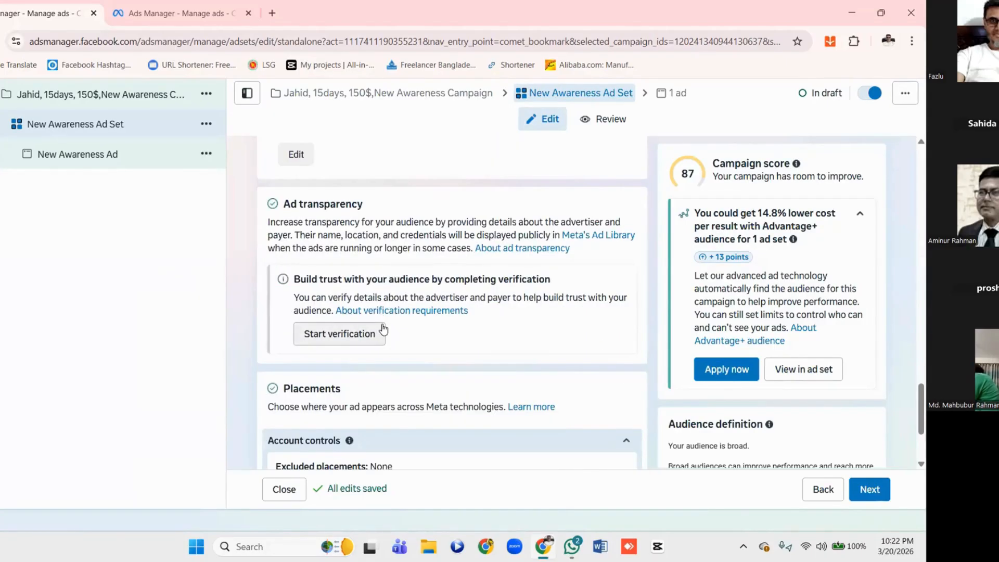
pyautogui.scroll(-1, 384, 329)
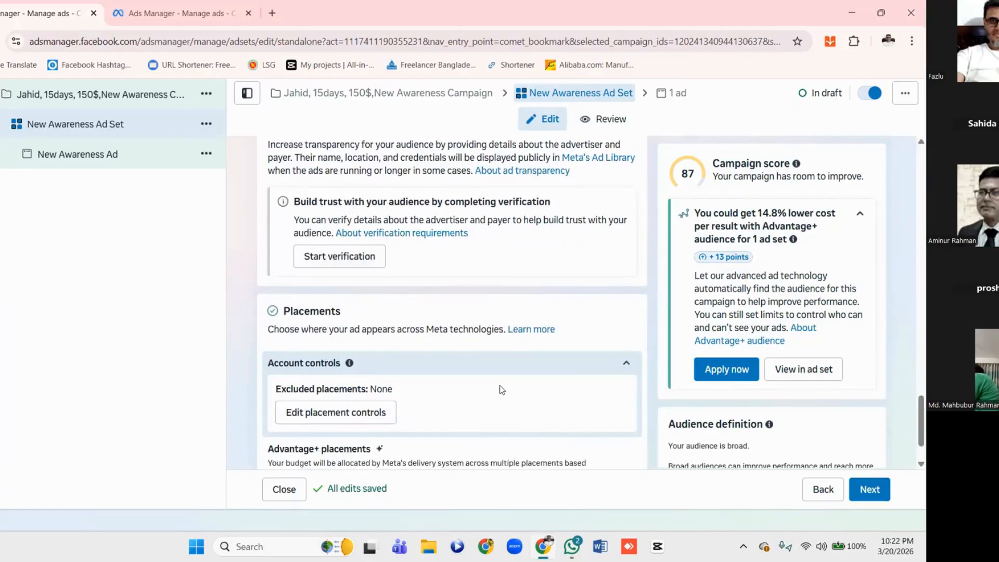
pyautogui.scroll(-1, 501, 390)
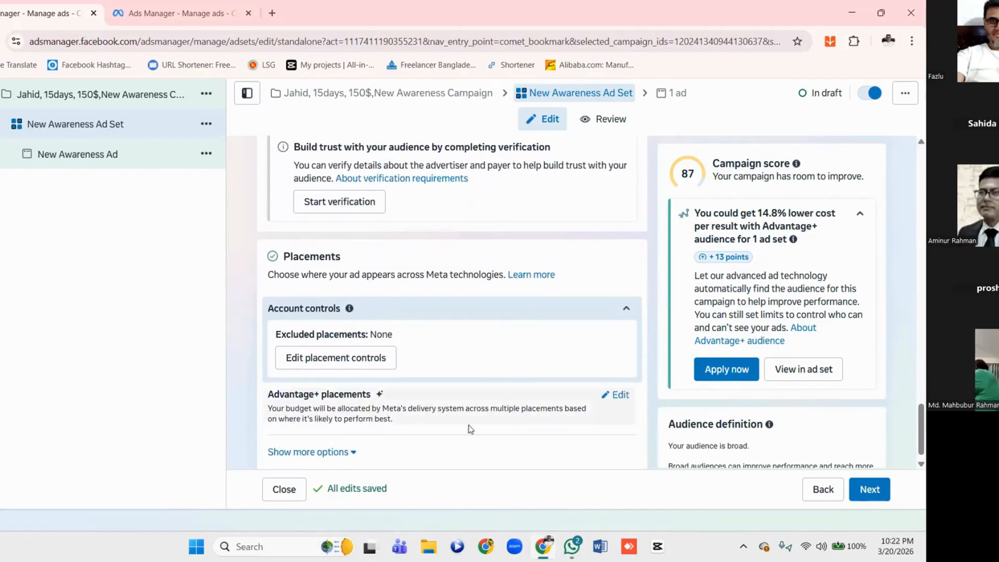
pyautogui.click(617, 397)
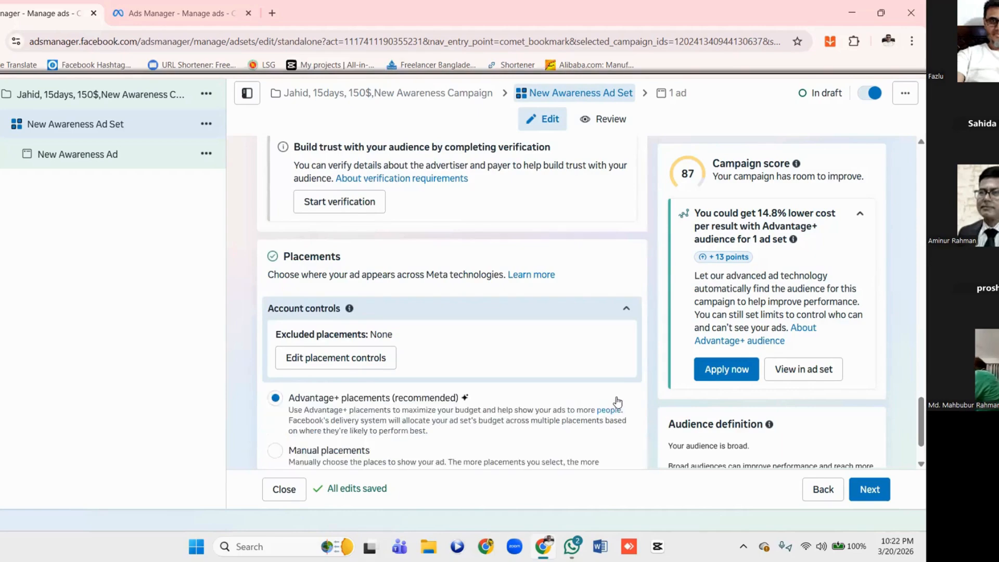
pyautogui.scroll(-1, 617, 403)
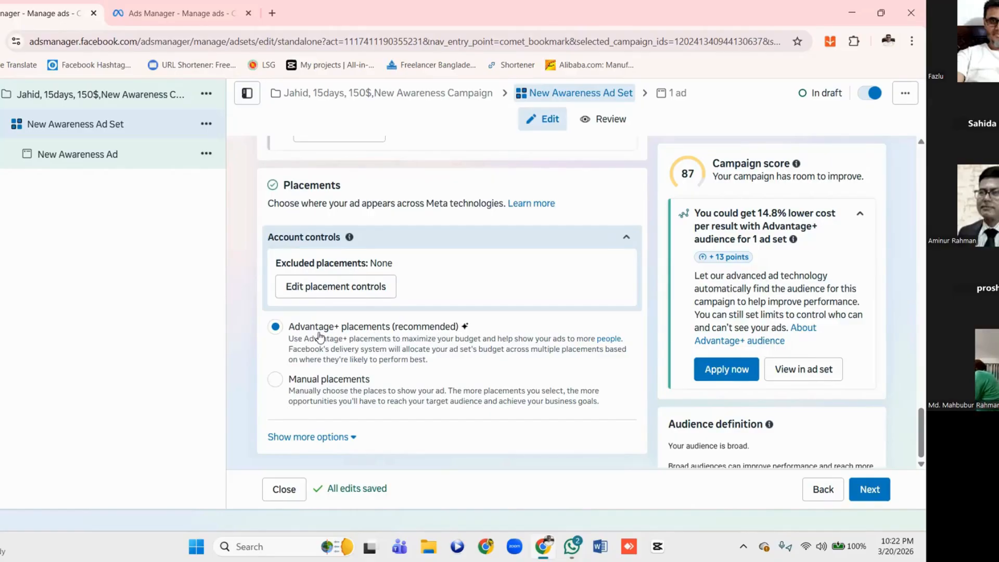
pyautogui.click(279, 384)
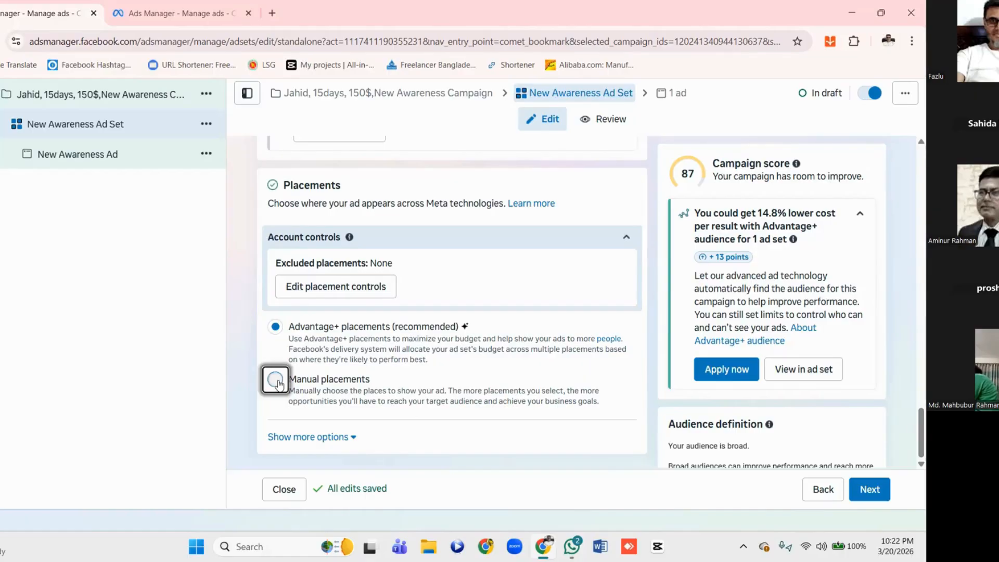
# Review the manual placement options and open the Devices setting for editing
pyautogui.scroll(-4, 276, 374)
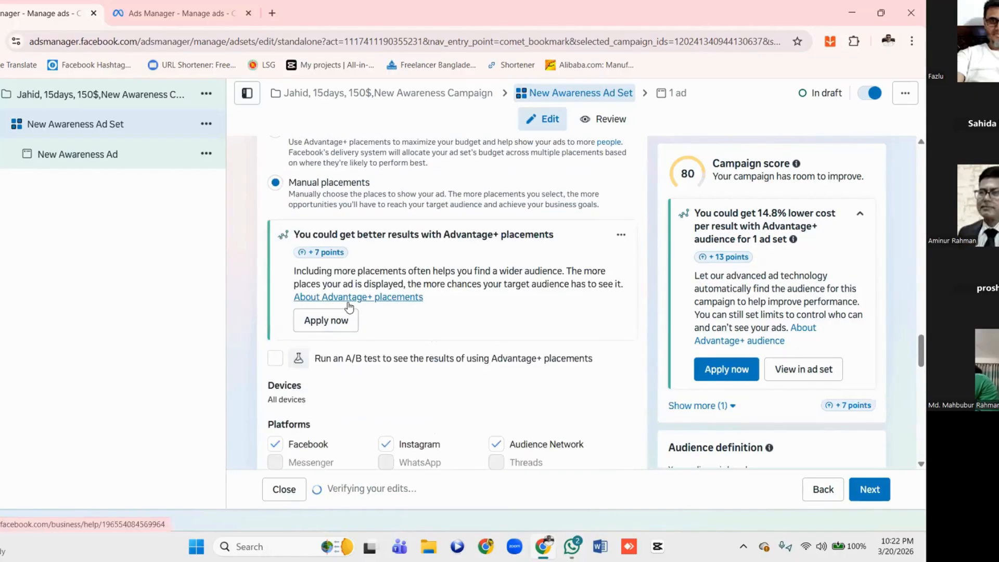
pyautogui.scroll(-3, 348, 306)
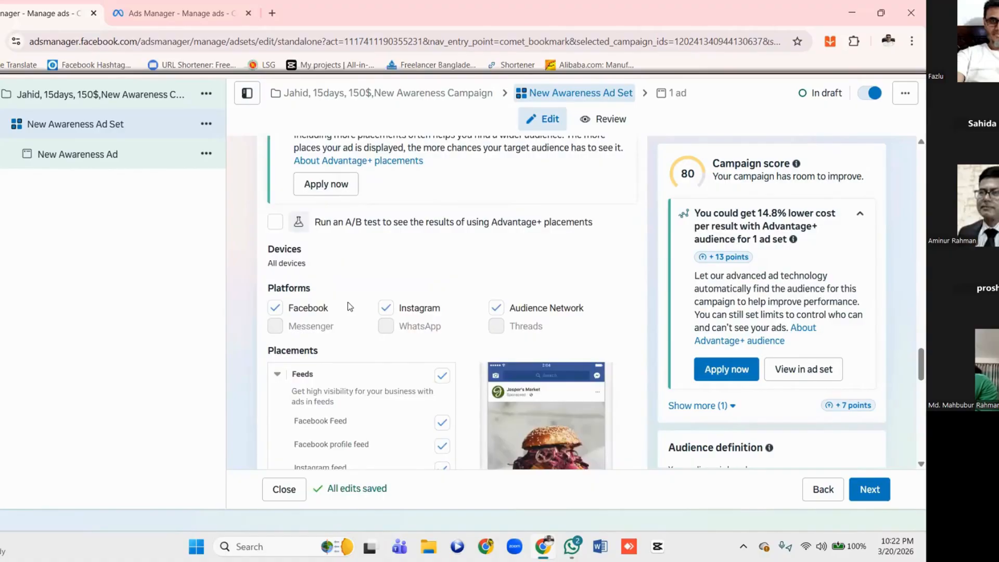
pyautogui.scroll(3, 349, 303)
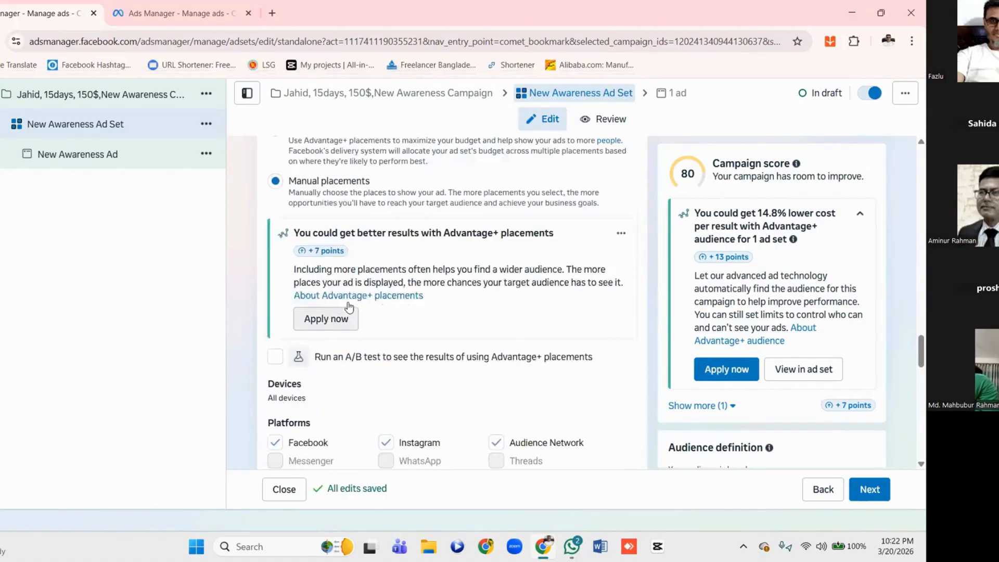
pyautogui.scroll(-3, 348, 307)
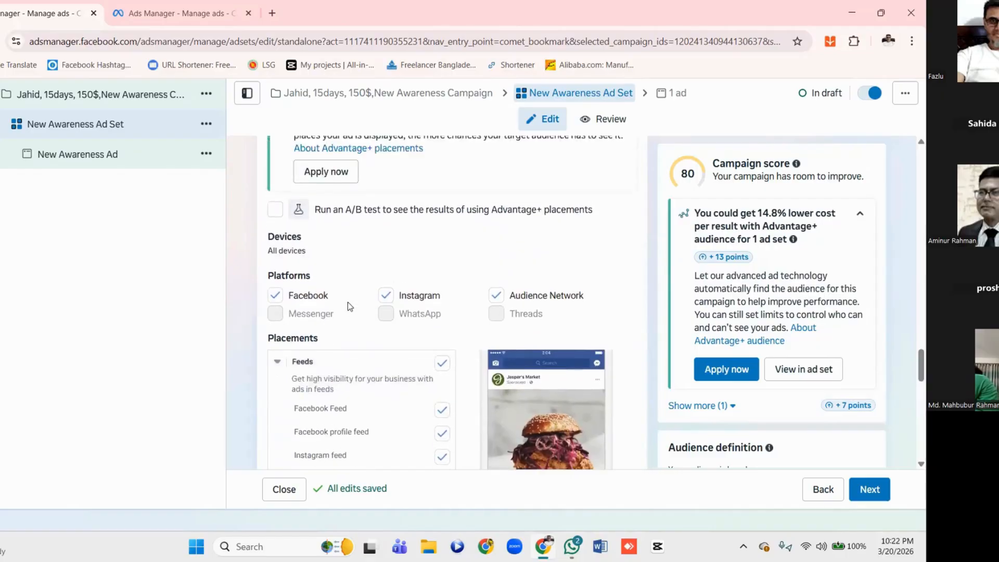
pyautogui.scroll(2, 347, 306)
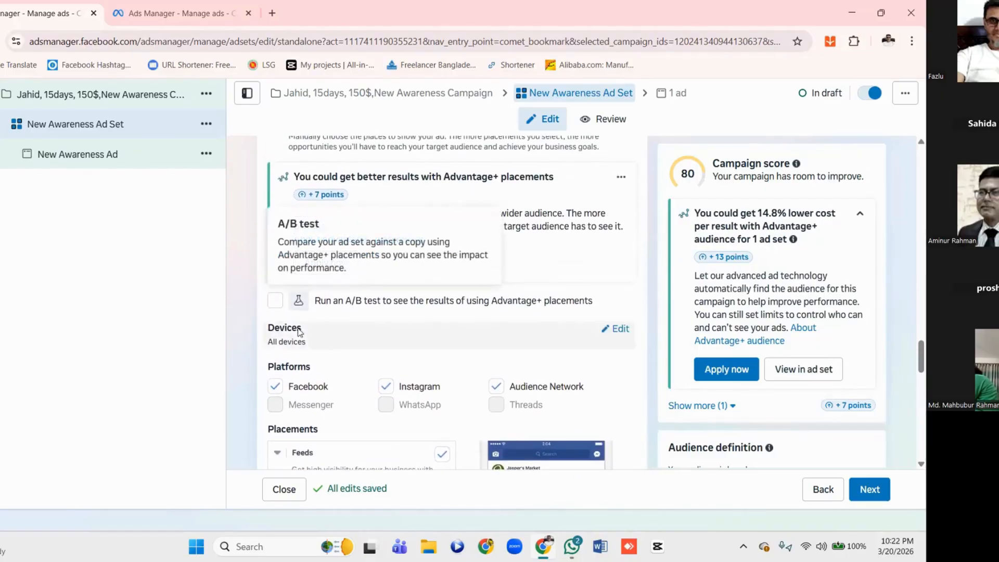
pyautogui.click(616, 330)
pyautogui.scroll(-1, 396, 354)
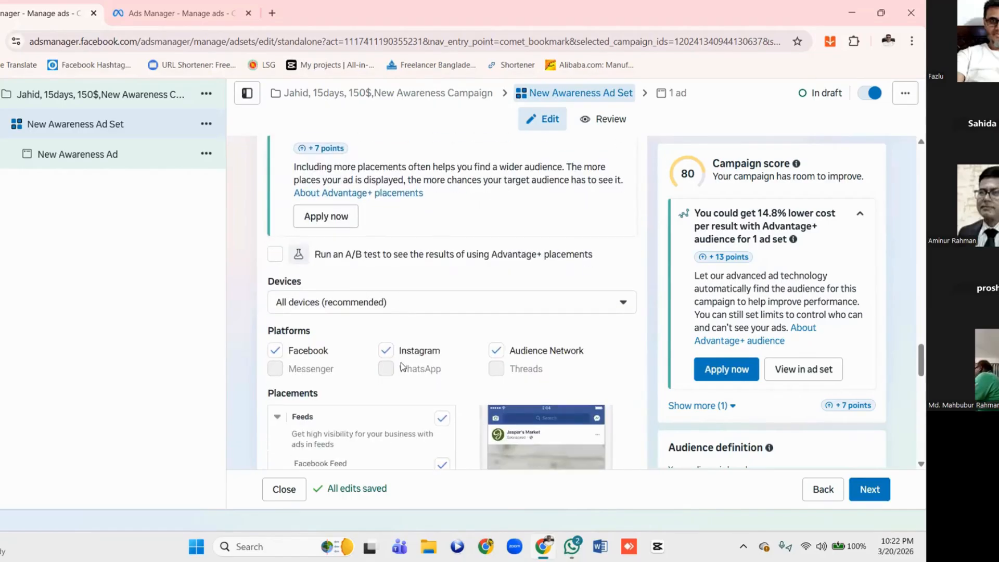
# Try mobile-only and desktop-only device targeting for the placements, and reselect both Mobile and Desktop
pyautogui.click(425, 307)
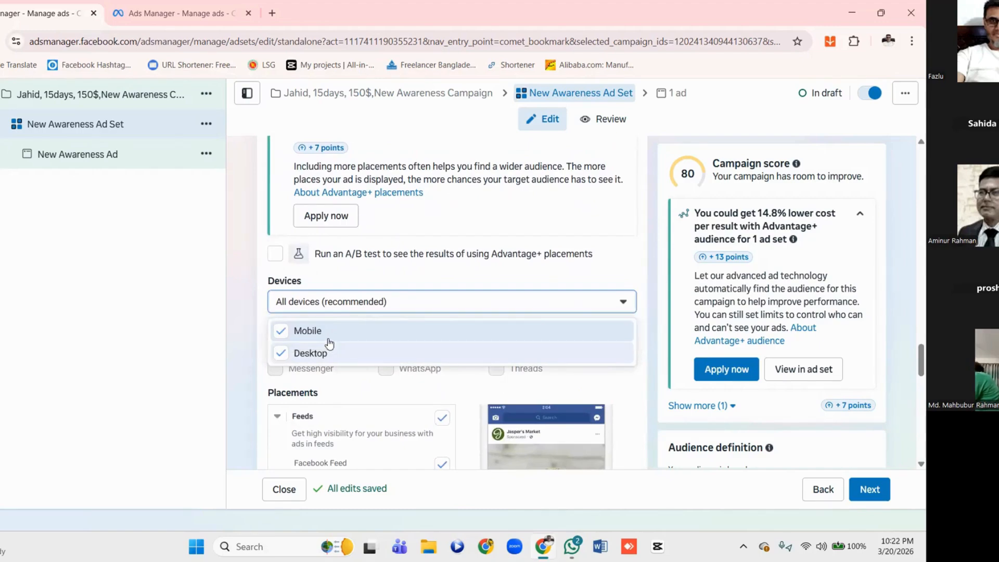
pyautogui.click(282, 355)
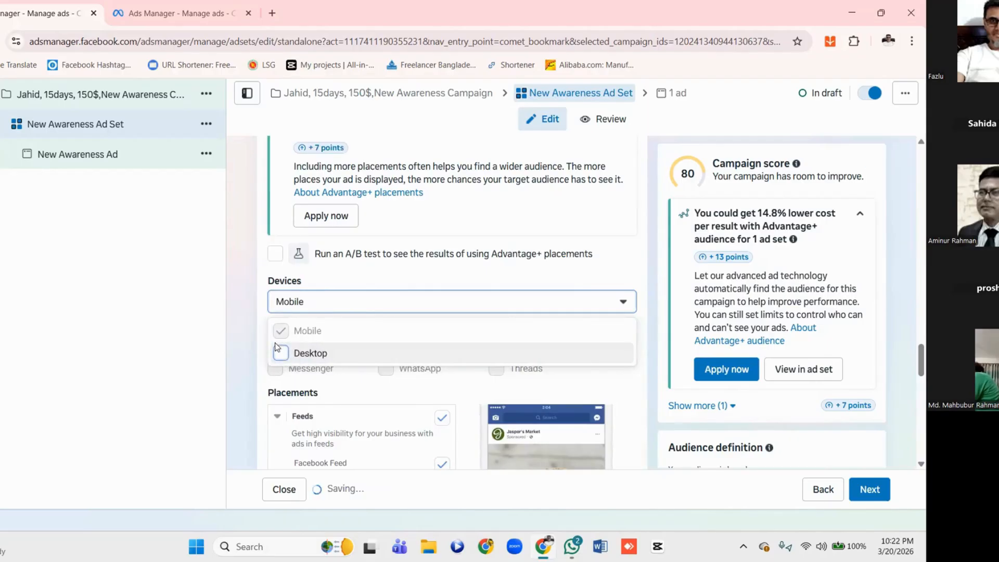
pyautogui.click(280, 351)
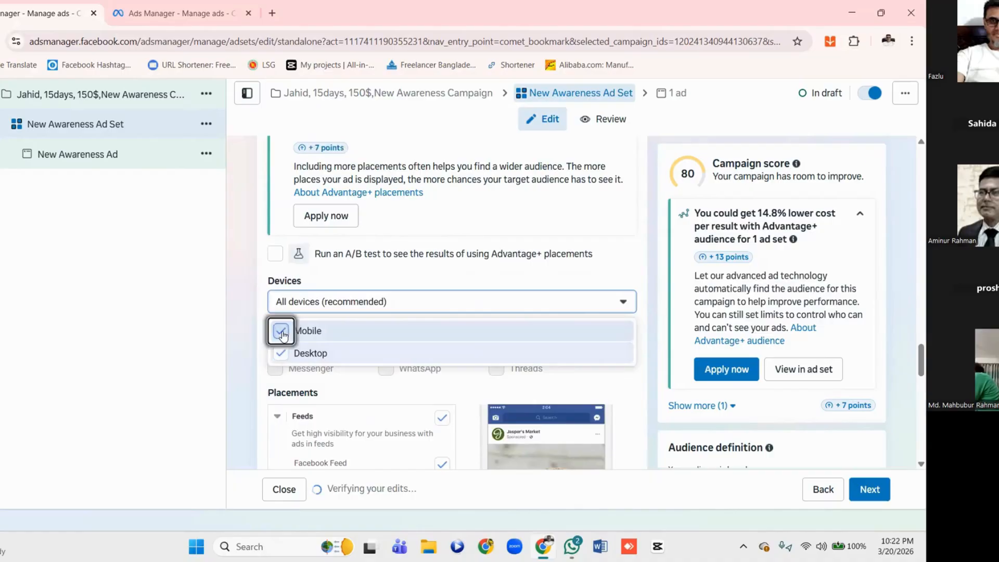
pyautogui.click(281, 333)
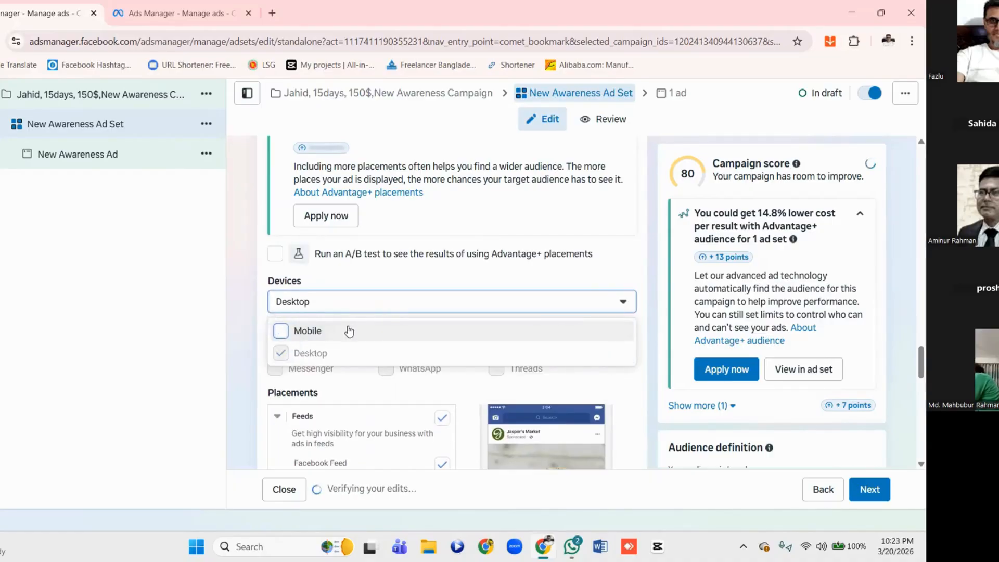
pyautogui.click(408, 307)
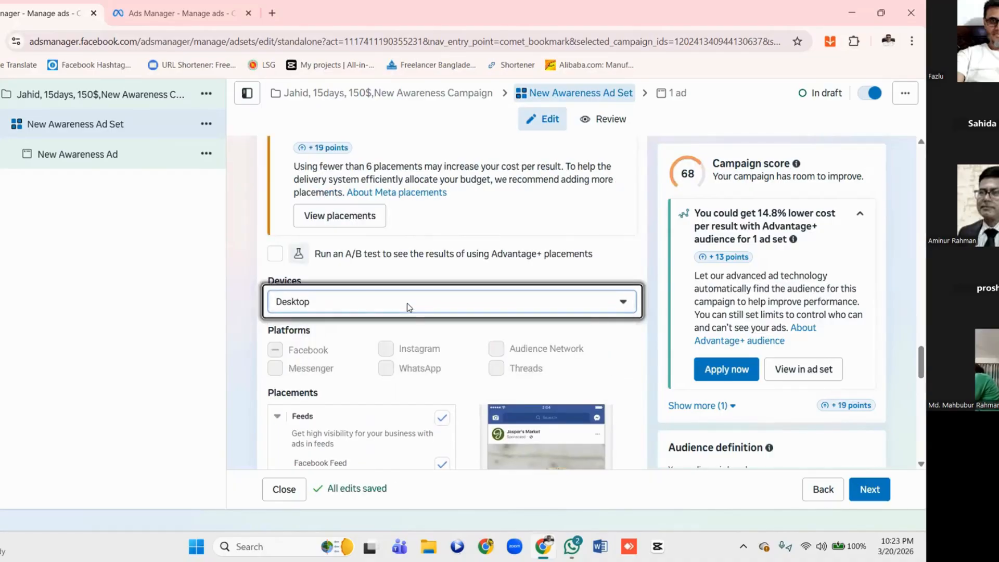
pyautogui.click(348, 301)
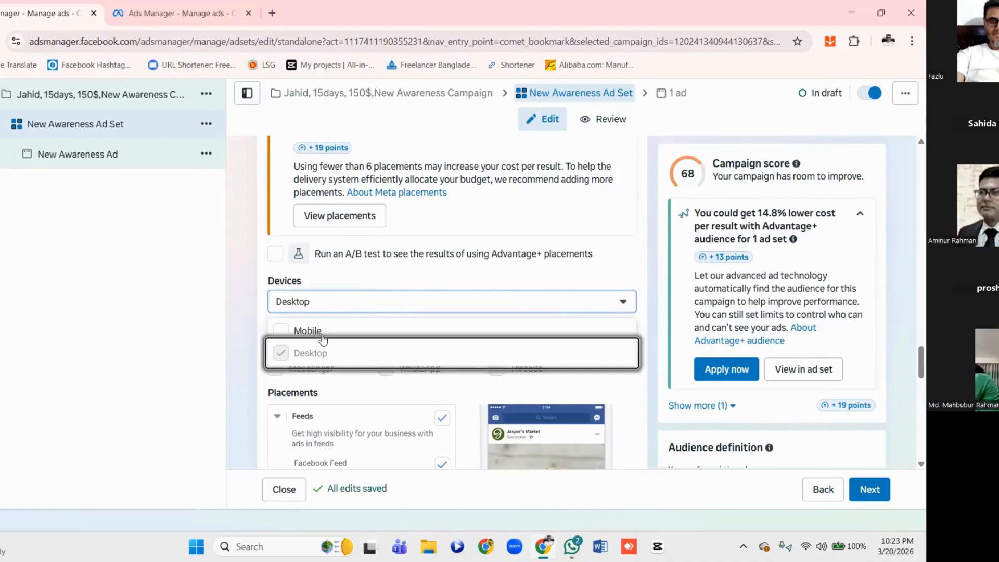
pyautogui.click(281, 337)
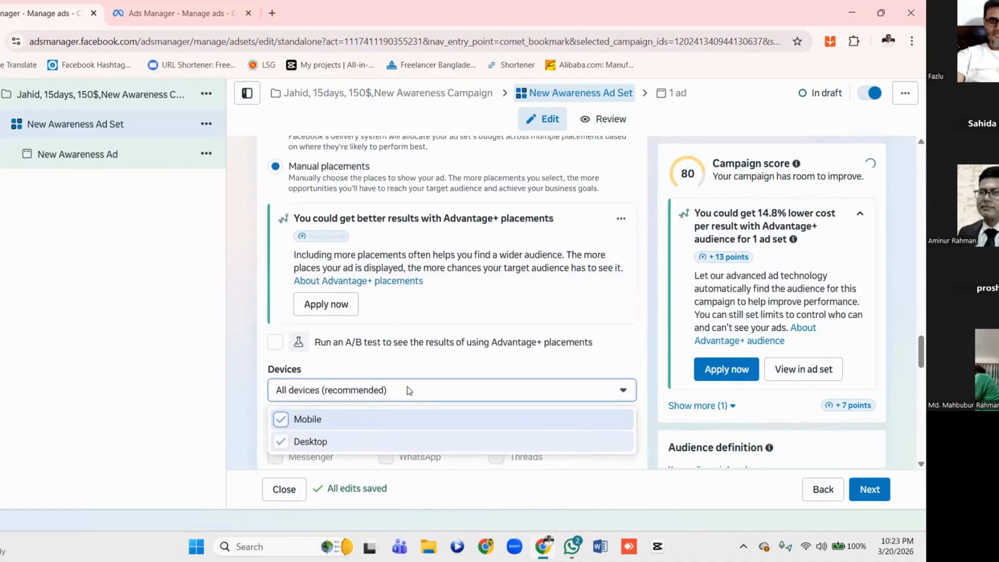
pyautogui.click(447, 344)
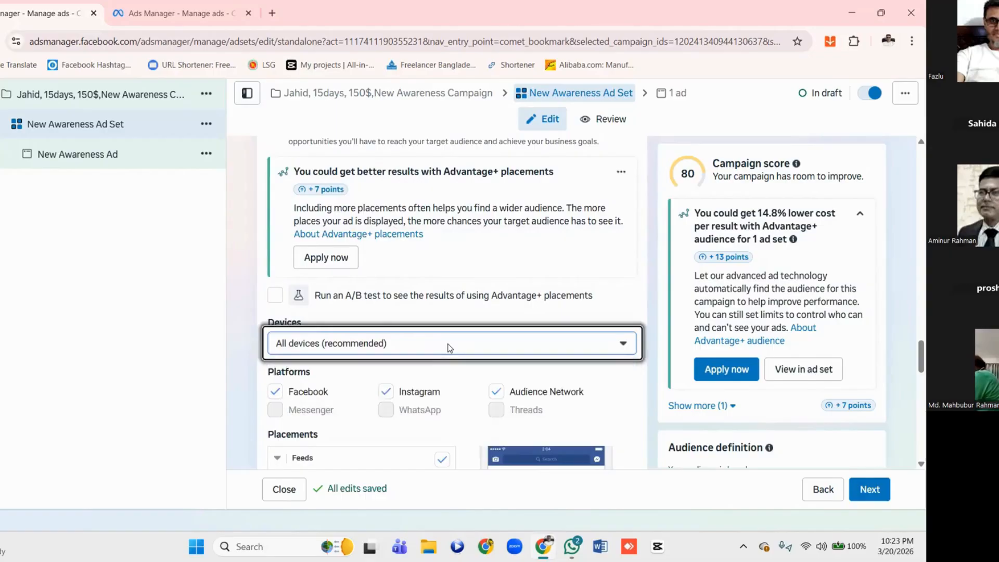
# Exclude Instagram from the platforms for the manual placements
pyautogui.scroll(3, 447, 345)
pyautogui.scroll(-3, 447, 344)
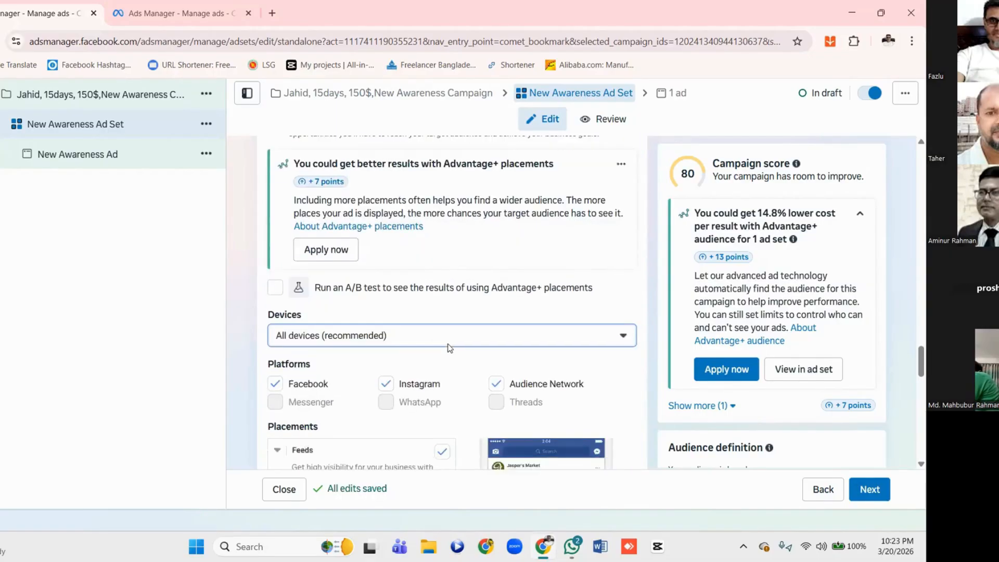
pyautogui.scroll(-2, 450, 347)
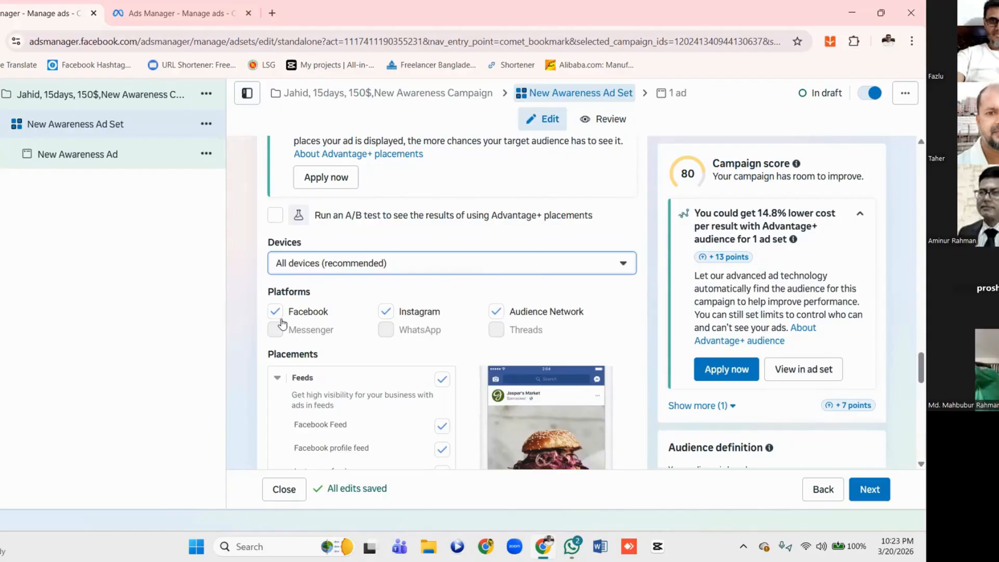
pyautogui.click(388, 315)
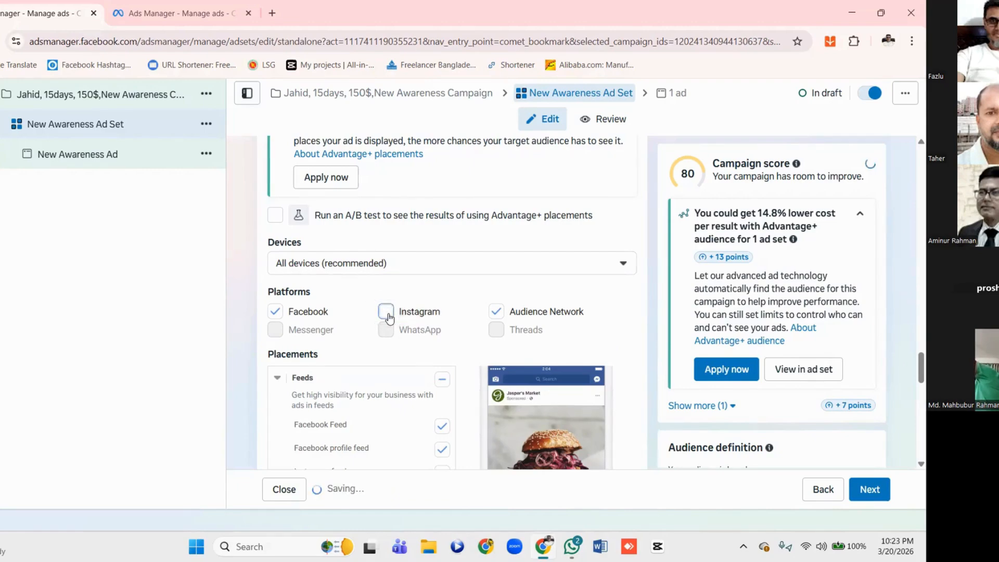
# Examine which Feeds and Stories, Status, Reels placements are selected or unavailable for the chosen platforms
pyautogui.scroll(-3, 388, 313)
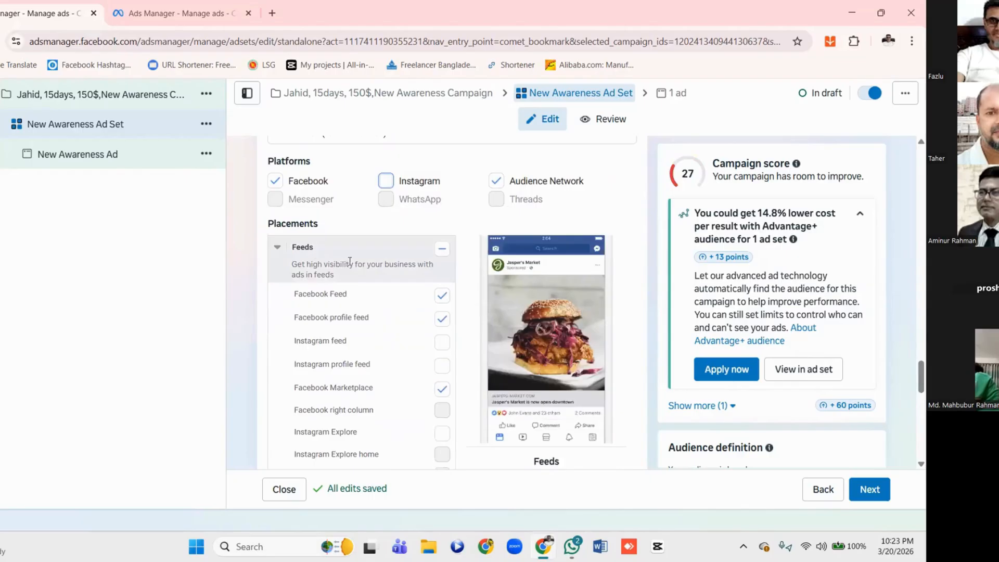
pyautogui.scroll(-1, 412, 315)
pyautogui.scroll(-1, 412, 315)
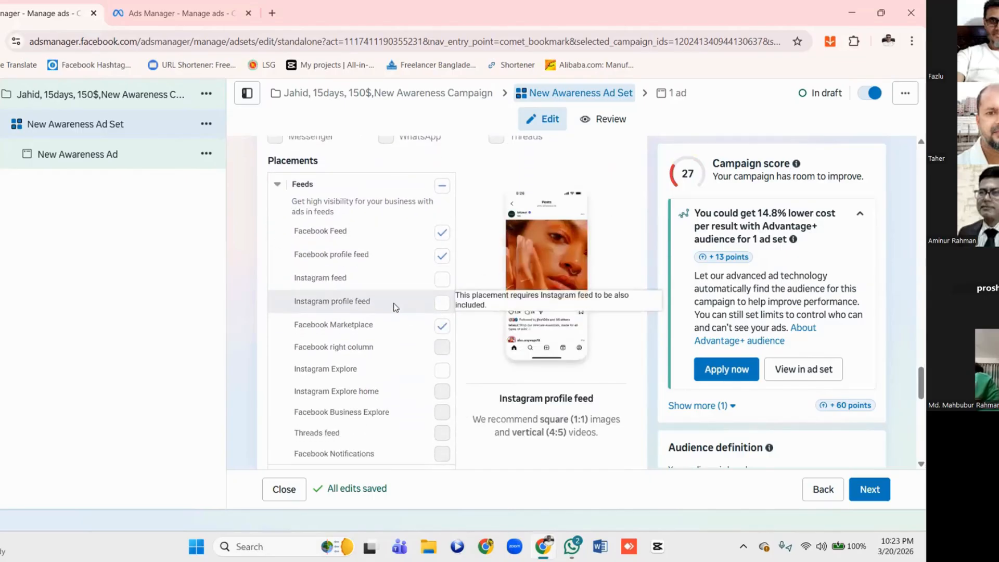
pyautogui.scroll(3, 376, 273)
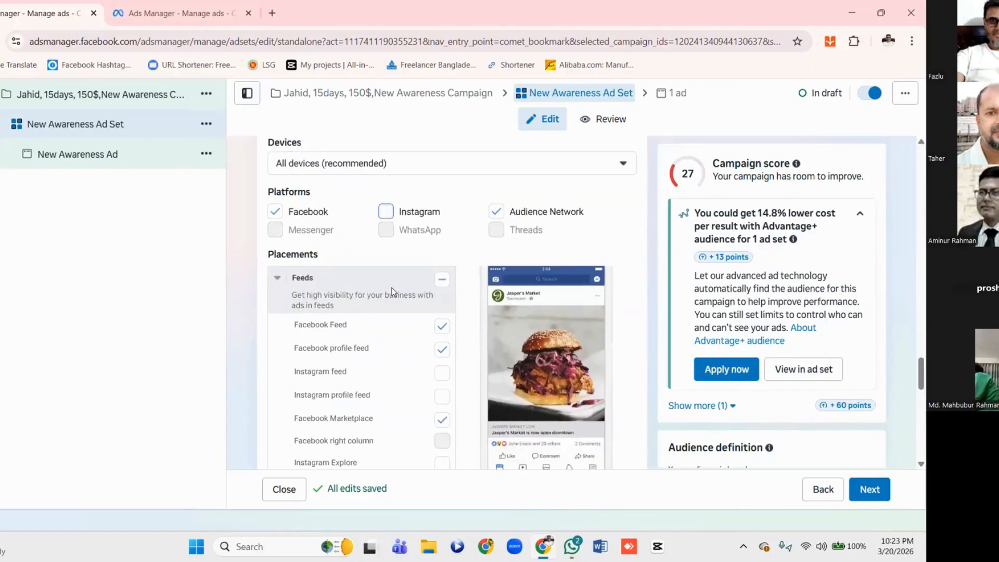
pyautogui.scroll(1, 393, 292)
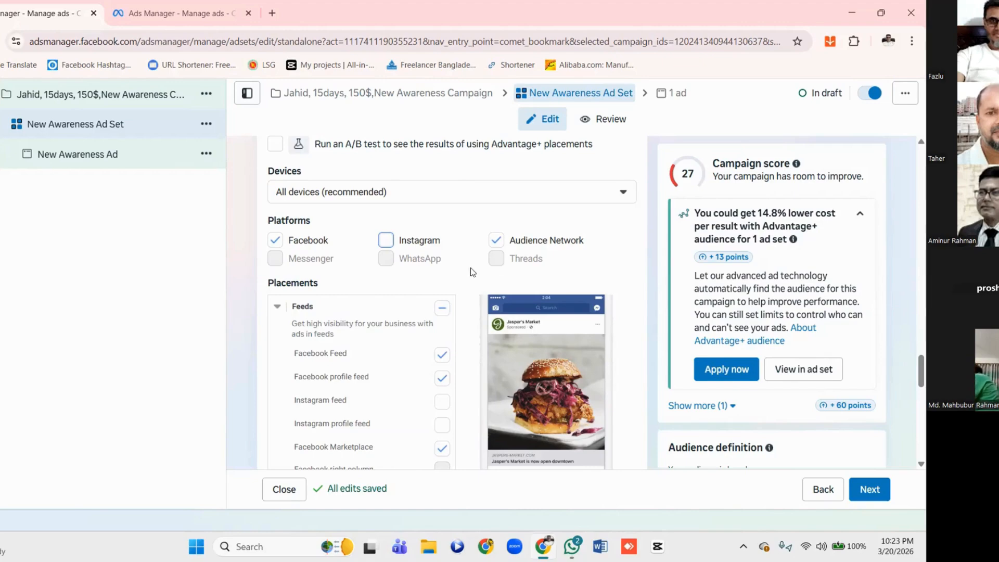
pyautogui.scroll(-3, 442, 282)
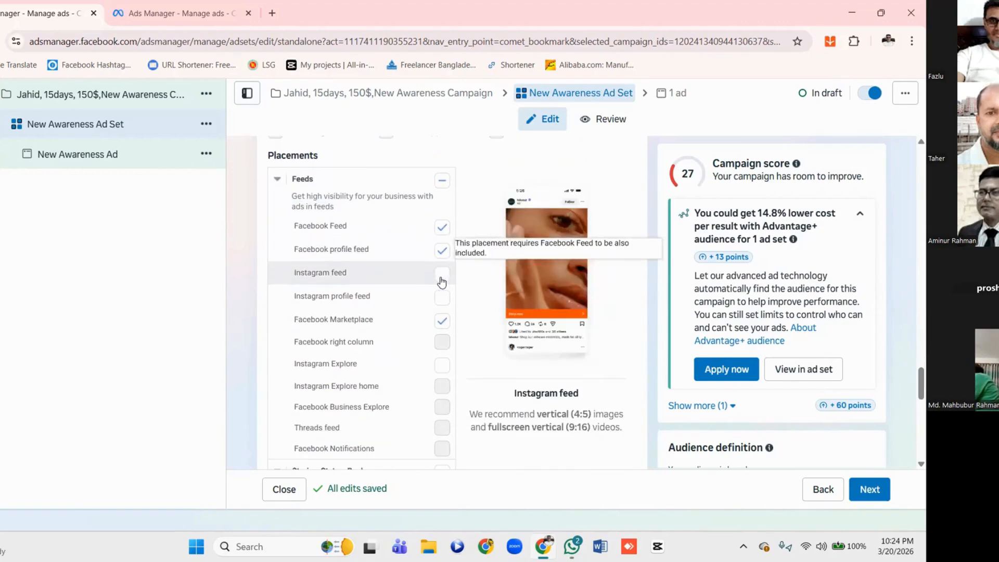
pyautogui.scroll(1, 442, 282)
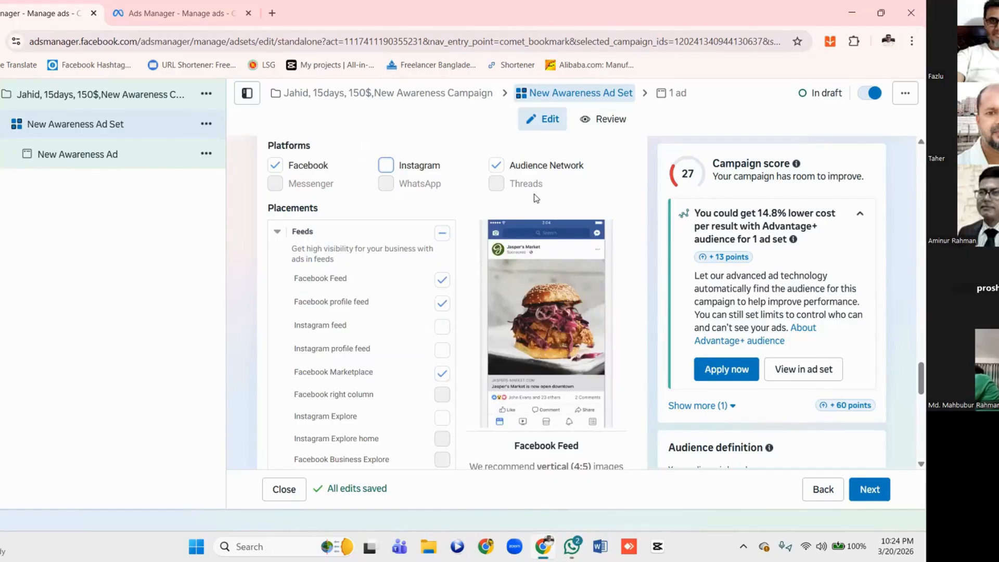
pyautogui.scroll(-1, 536, 197)
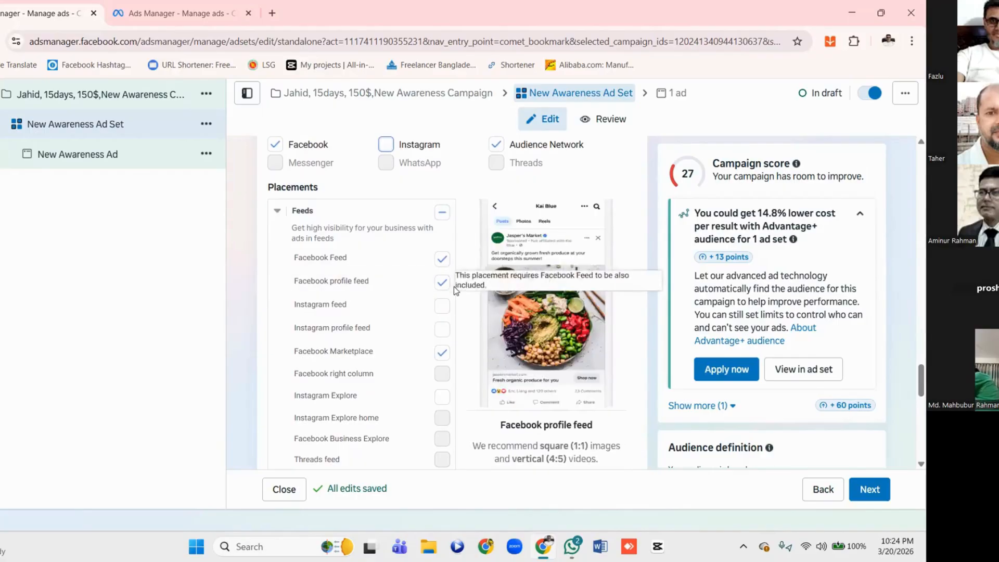
pyautogui.scroll(-1, 454, 287)
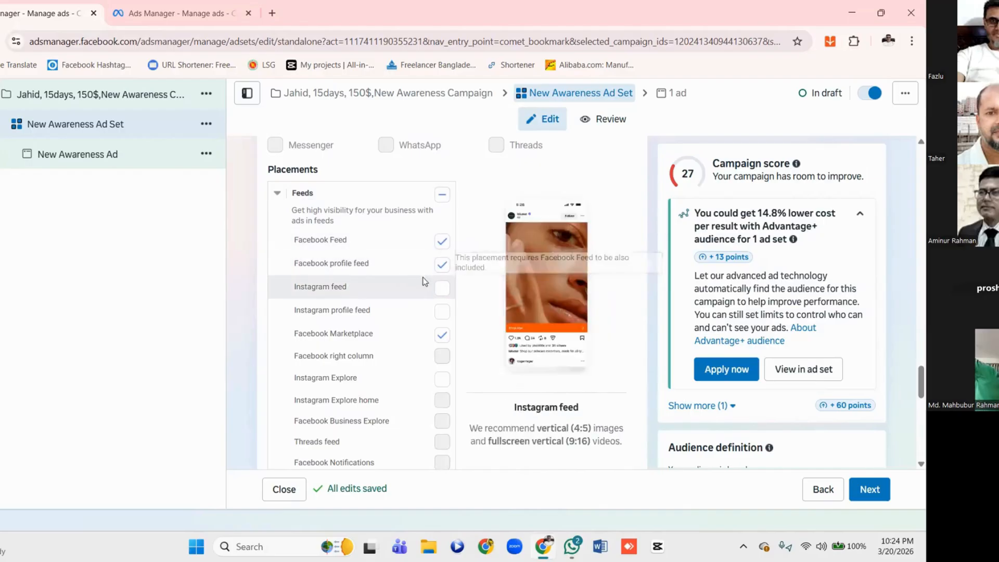
pyautogui.scroll(-2, 396, 315)
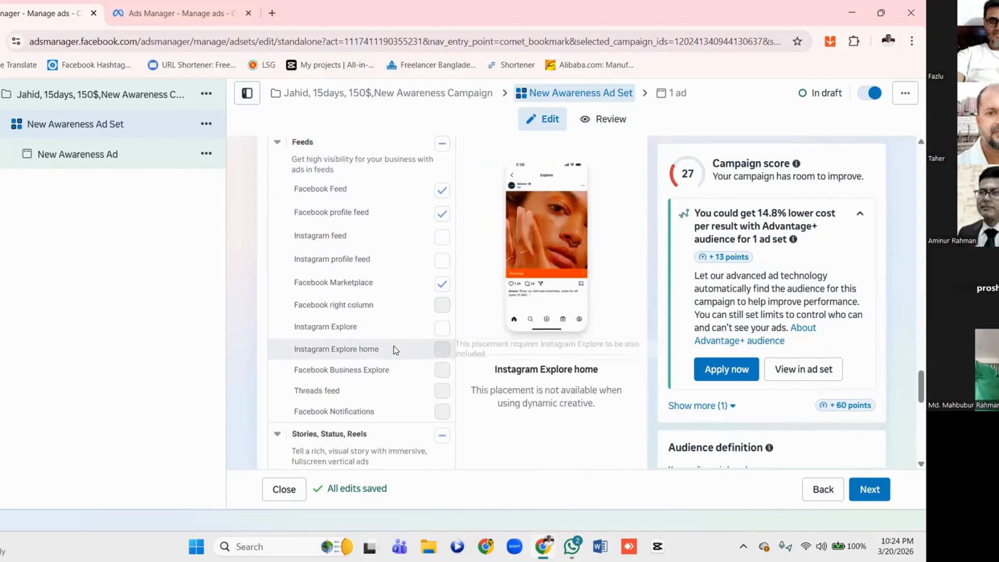
pyautogui.scroll(-2, 397, 320)
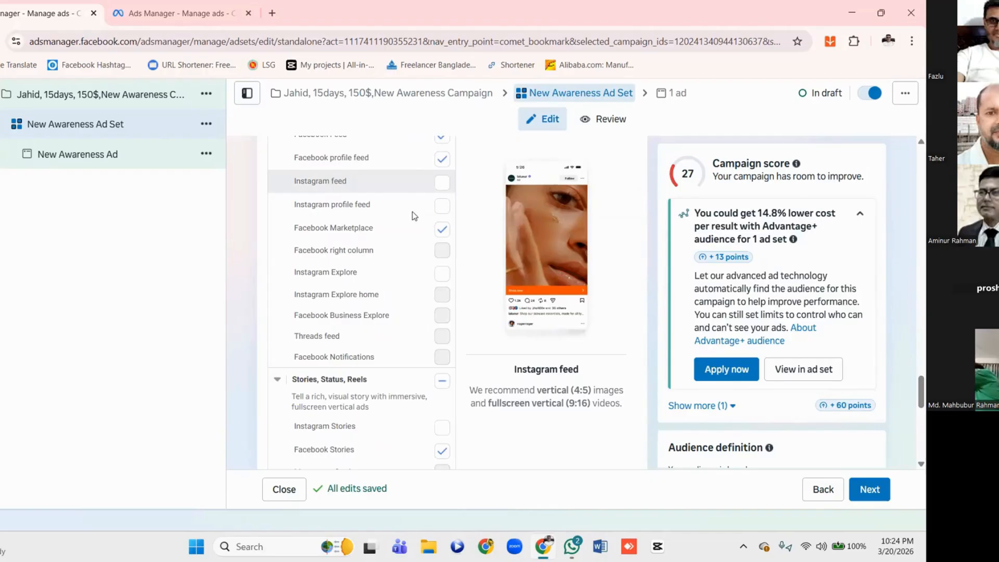
pyautogui.scroll(-3, 377, 277)
pyautogui.scroll(-1, 377, 277)
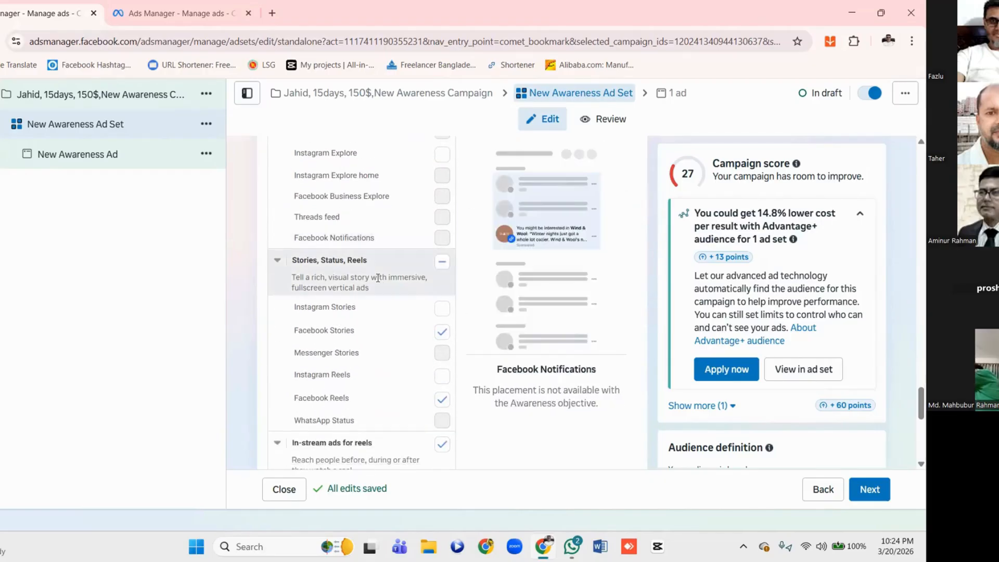
# Examine which Reels, in-stream, search results, Marketing Messages, and Apps and sites placements are selected or unavailable
pyautogui.scroll(-2, 391, 340)
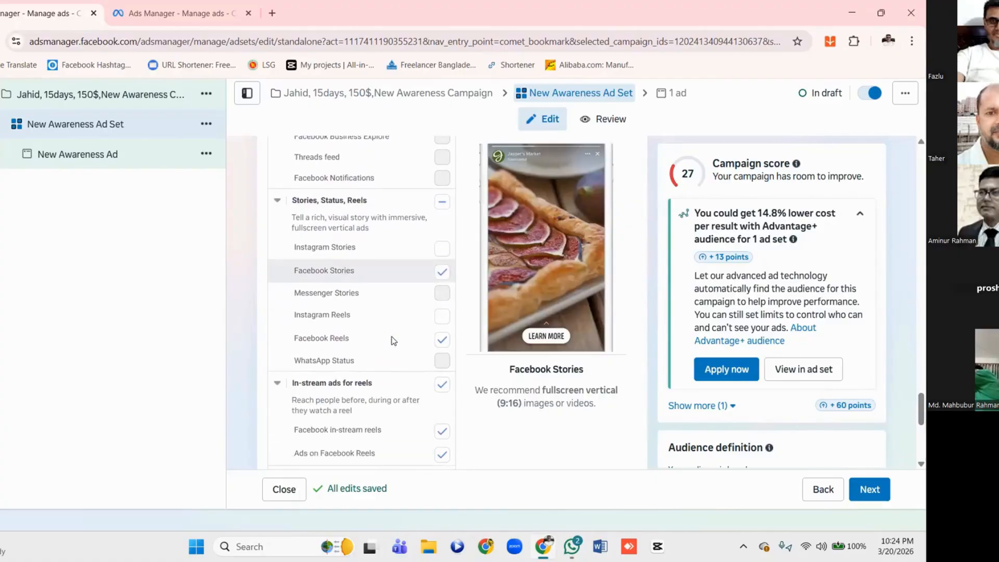
pyautogui.scroll(-1, 376, 347)
pyautogui.scroll(-1, 376, 348)
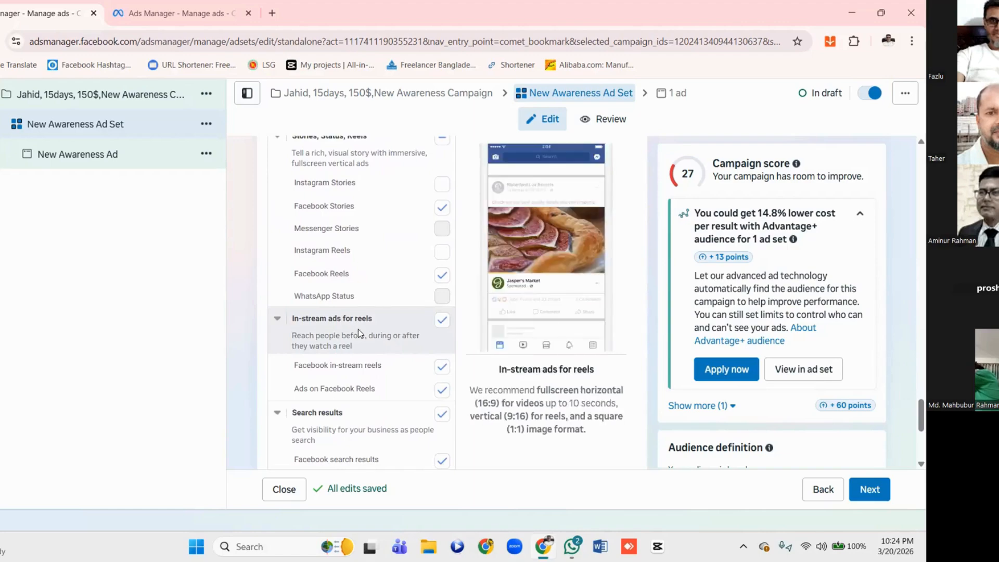
pyautogui.scroll(-1, 446, 329)
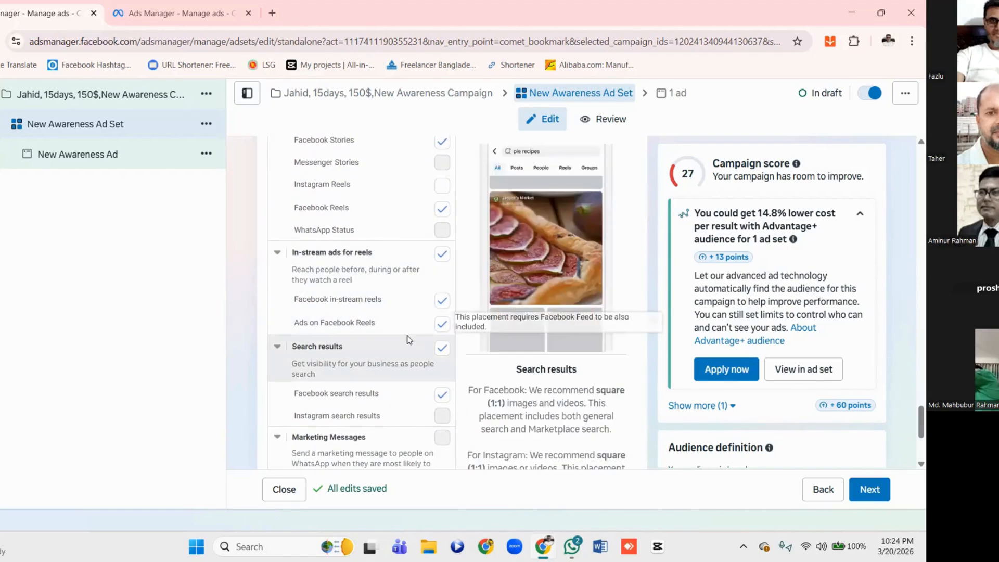
pyautogui.scroll(-2, 408, 335)
pyautogui.scroll(-2, 408, 335)
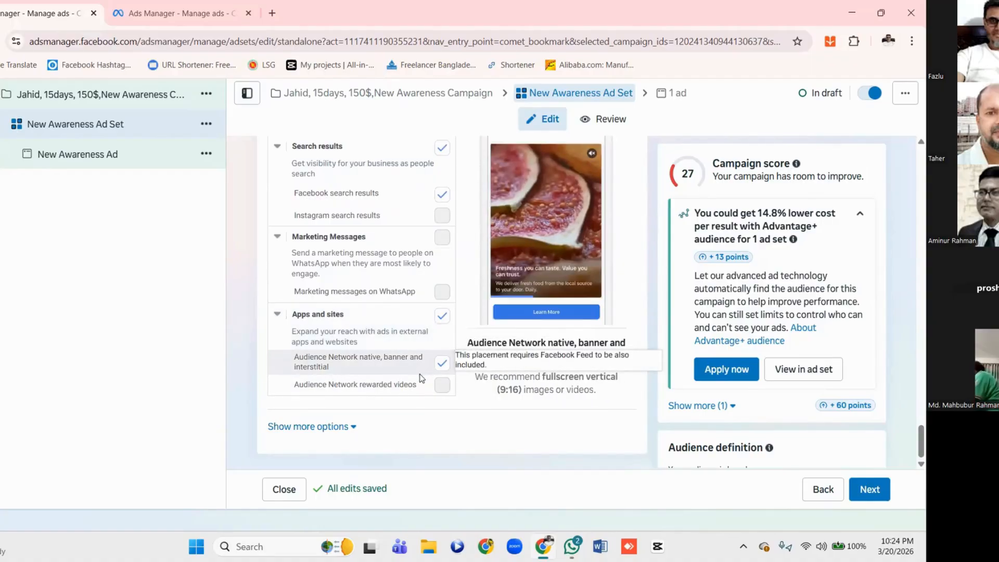
pyautogui.scroll(1, 422, 379)
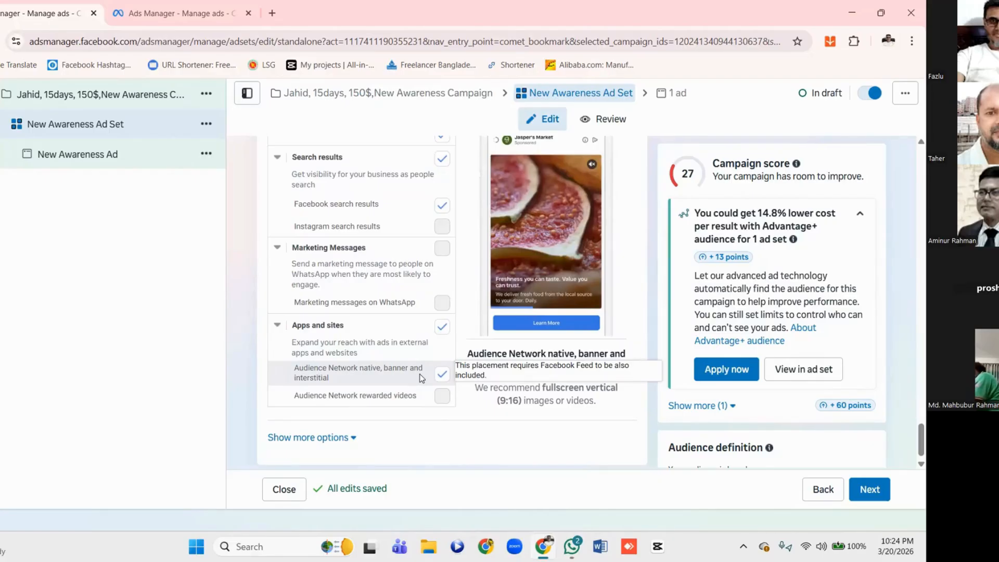
pyautogui.scroll(3, 422, 379)
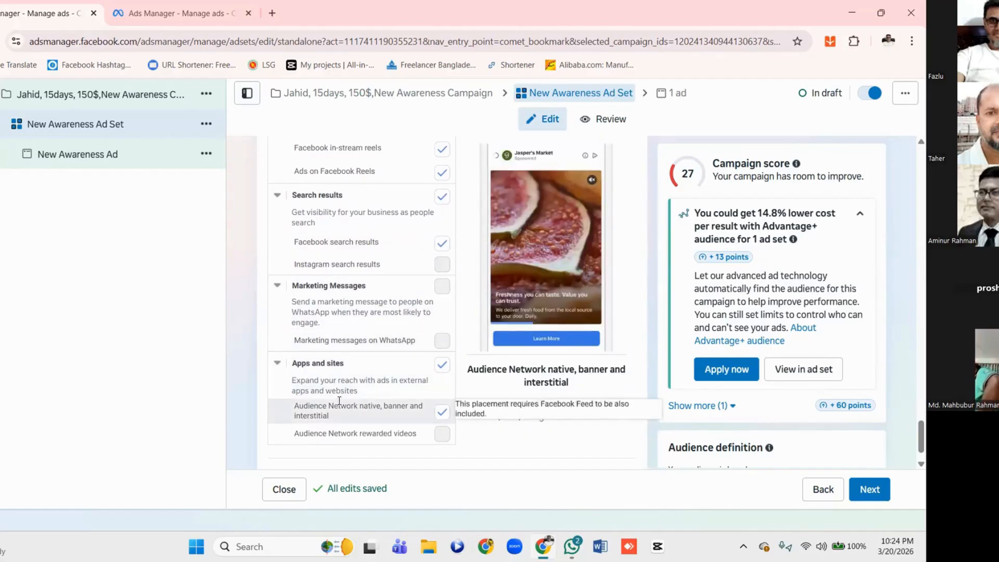
pyautogui.scroll(-1, 426, 364)
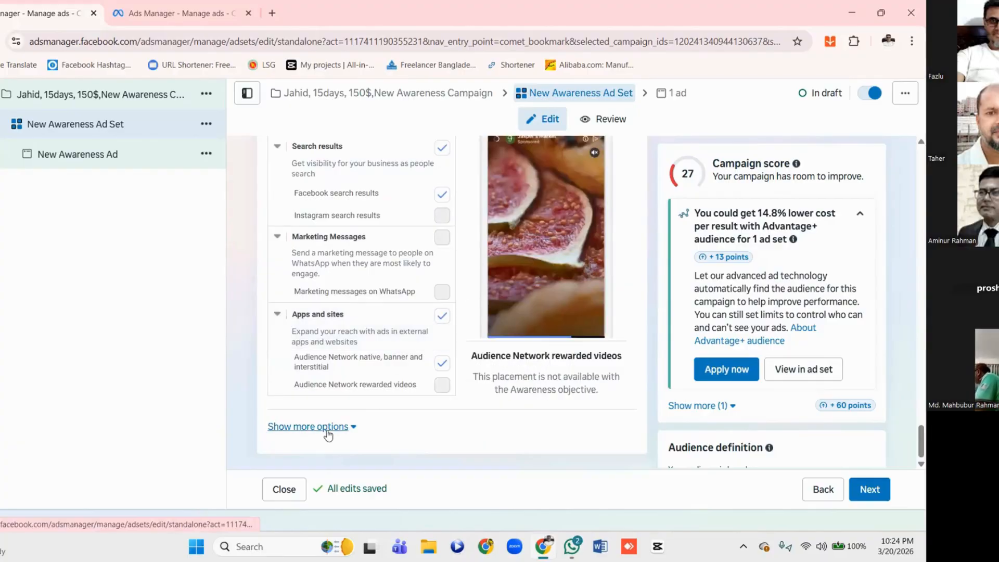
# Expand the additional placement options and review the mobile device, skippable ads, brand safety and inventory filter settings
pyautogui.click(328, 434)
pyautogui.scroll(-5, 371, 360)
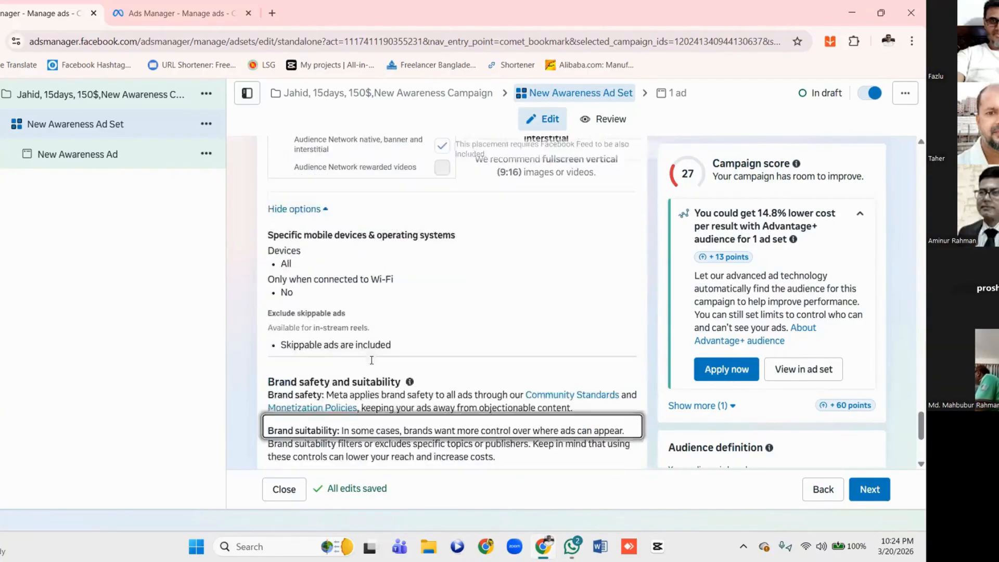
pyautogui.scroll(3, 372, 361)
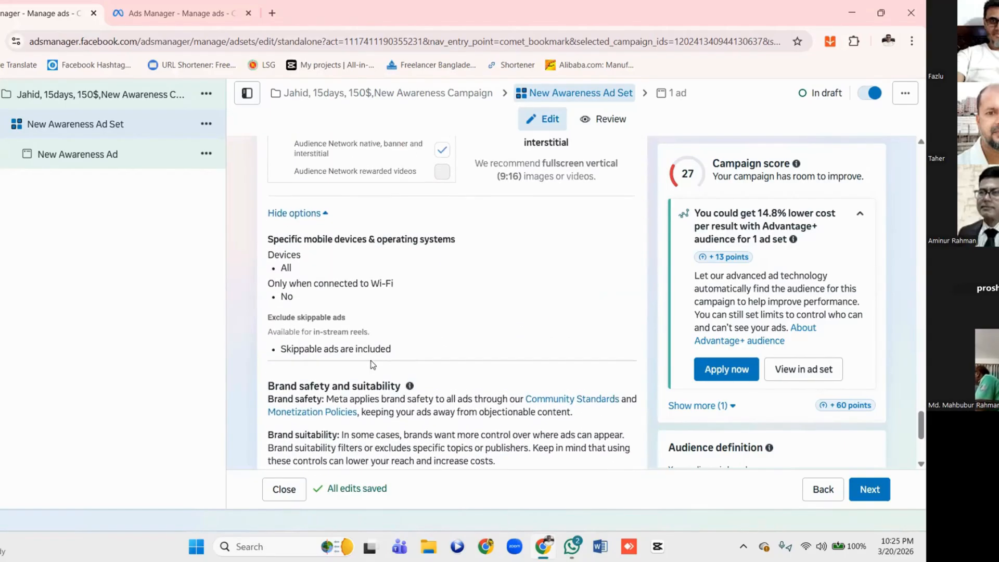
pyautogui.scroll(-1, 371, 360)
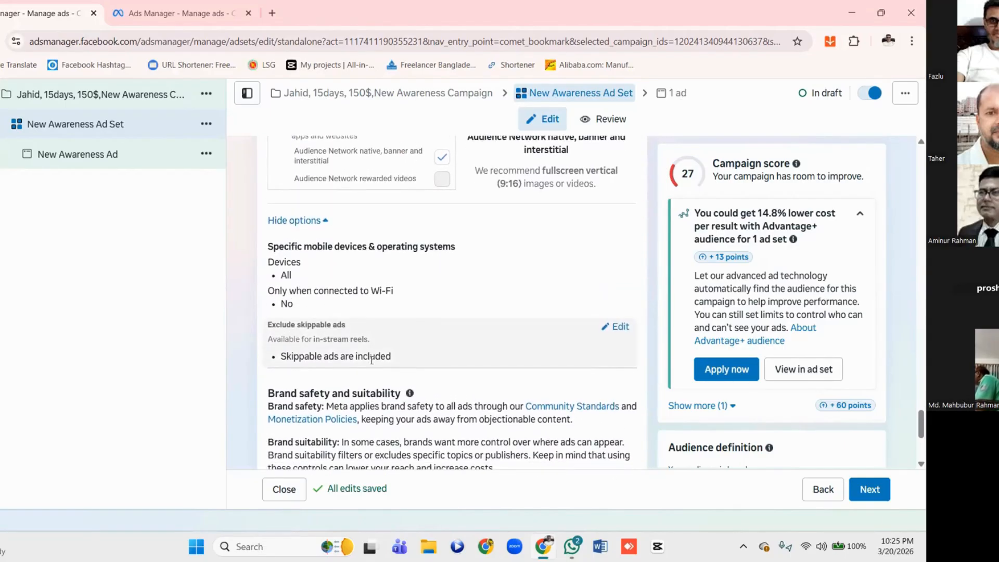
pyautogui.scroll(-2, 463, 316)
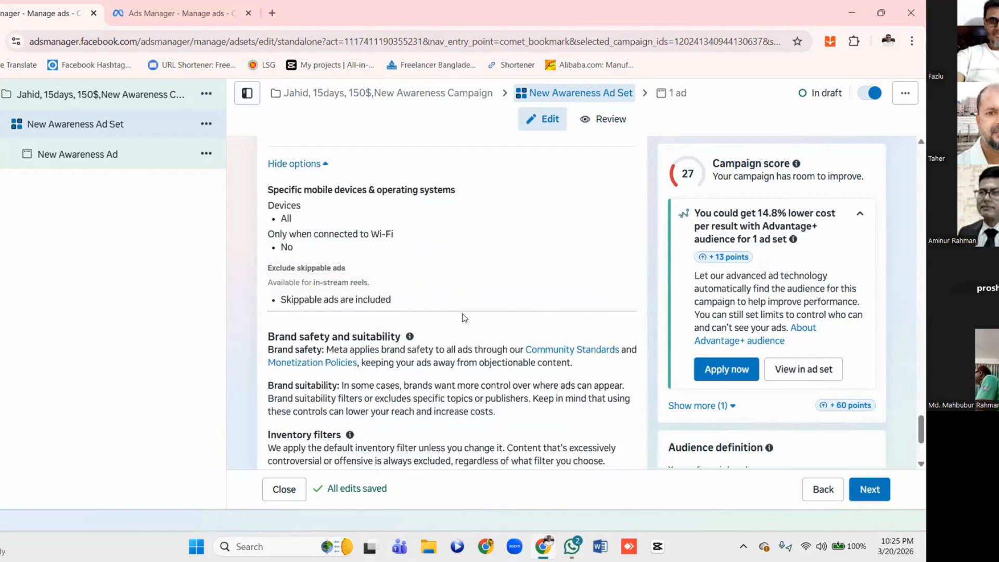
pyautogui.scroll(-3, 463, 314)
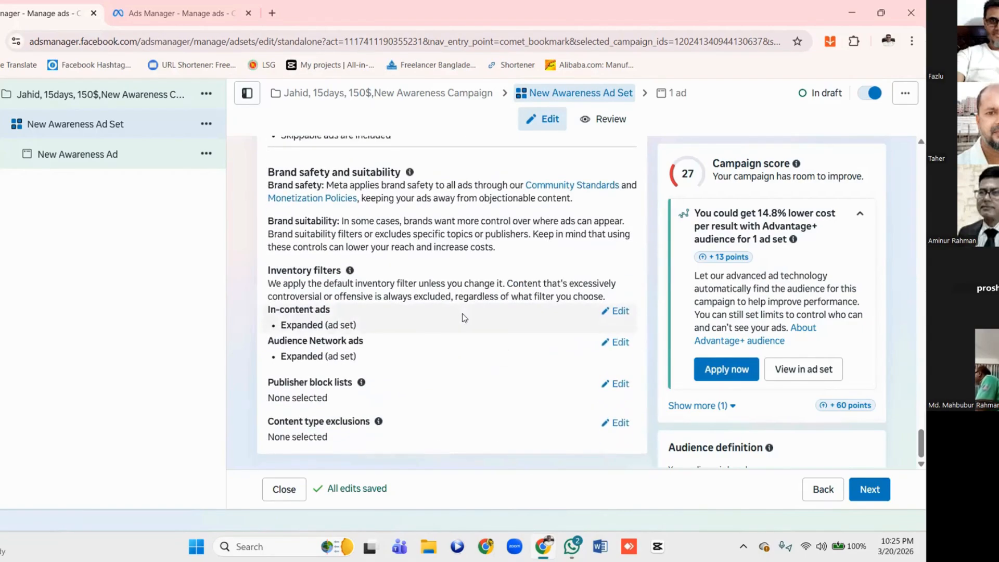
pyautogui.scroll(2, 462, 313)
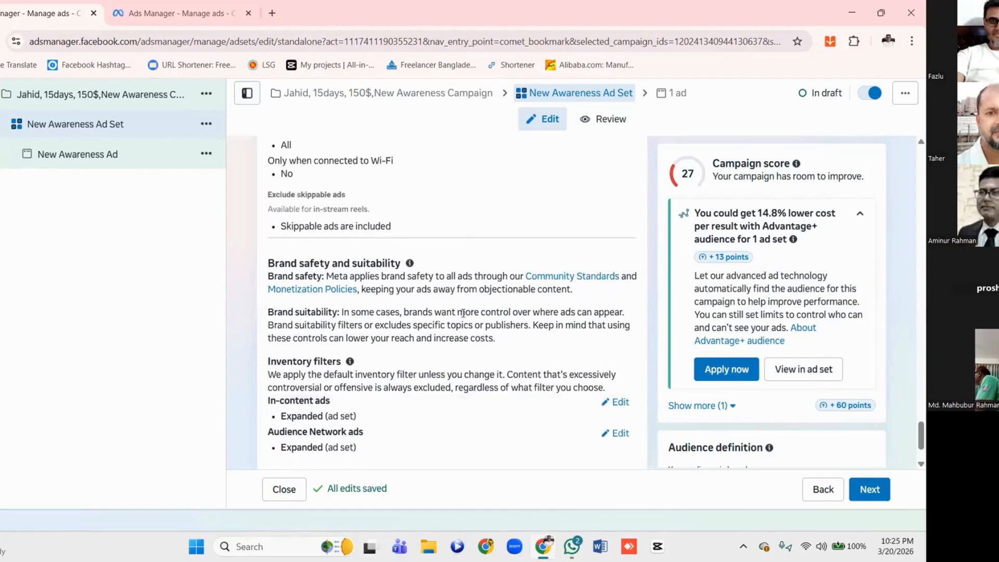
pyautogui.scroll(6, 462, 314)
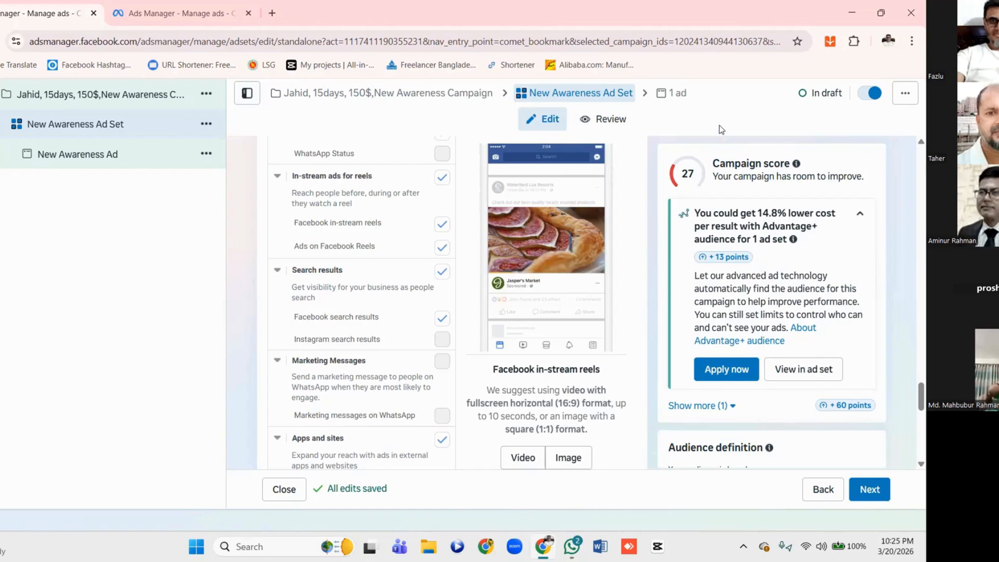
pyautogui.scroll(-1, 466, 225)
pyautogui.scroll(-7, 467, 225)
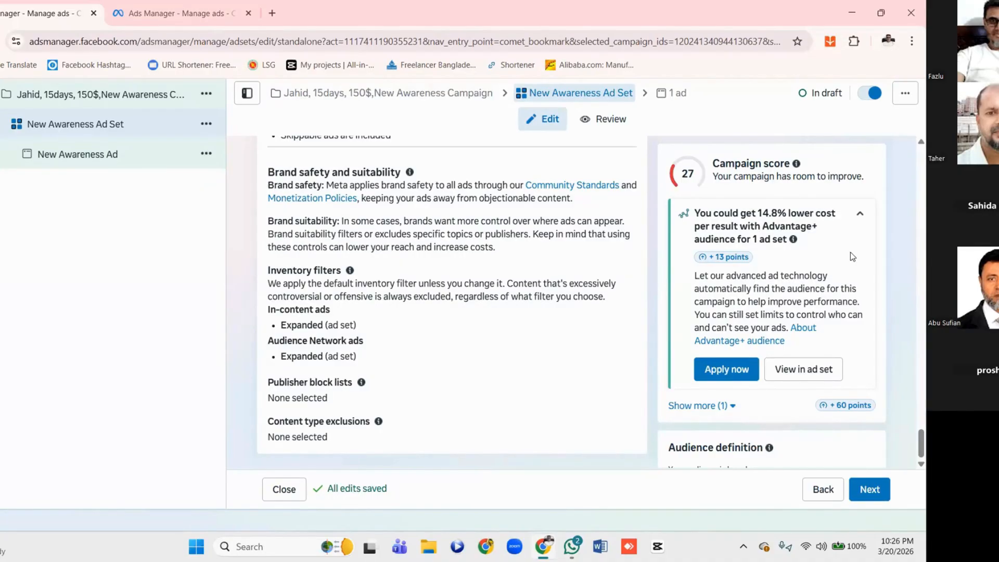
# Return to the campaign level and review the available Special Ad Categories without declaring one
pyautogui.click(382, 96)
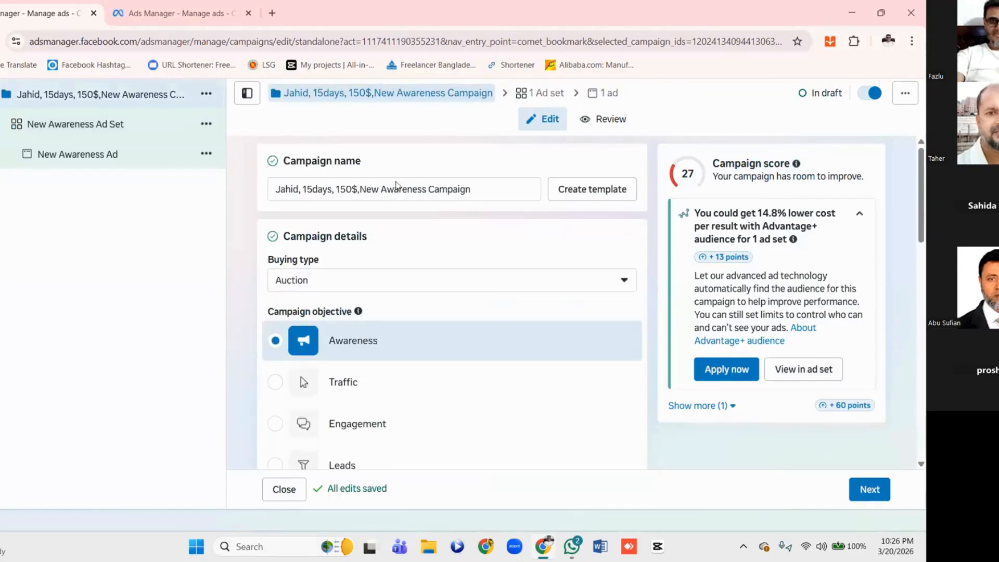
pyautogui.scroll(-12, 419, 252)
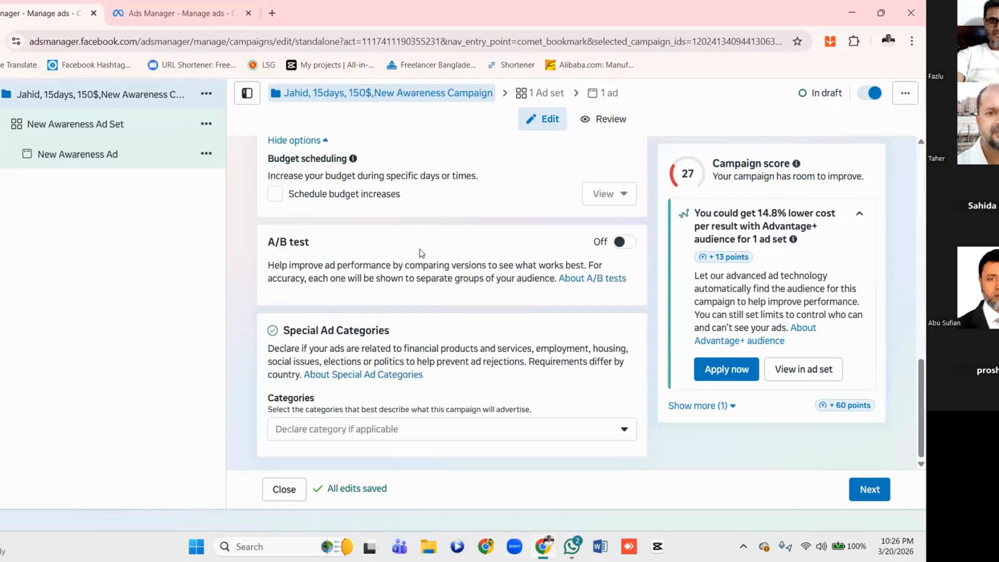
pyautogui.click(316, 430)
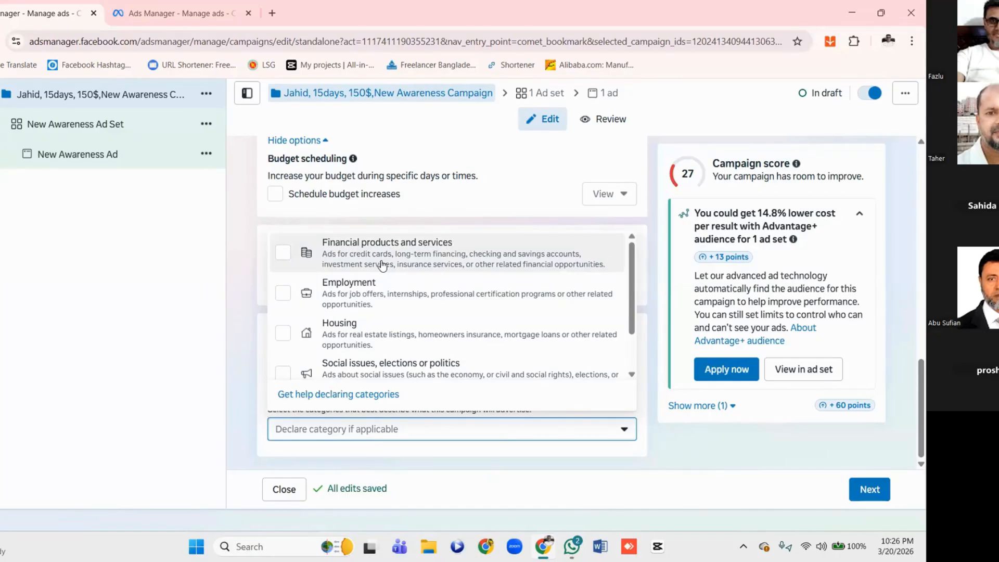
pyautogui.scroll(-2, 383, 265)
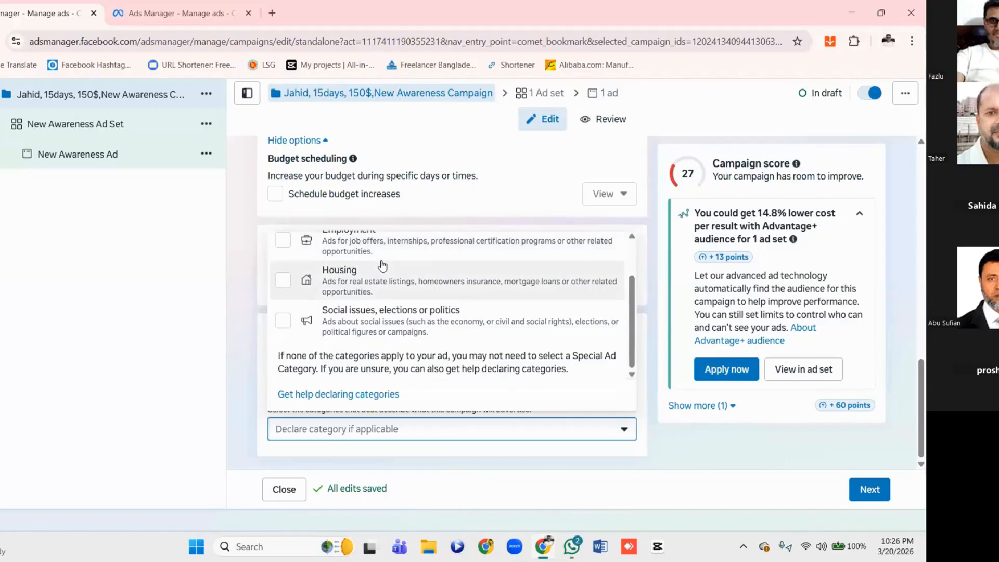
pyautogui.scroll(2, 391, 286)
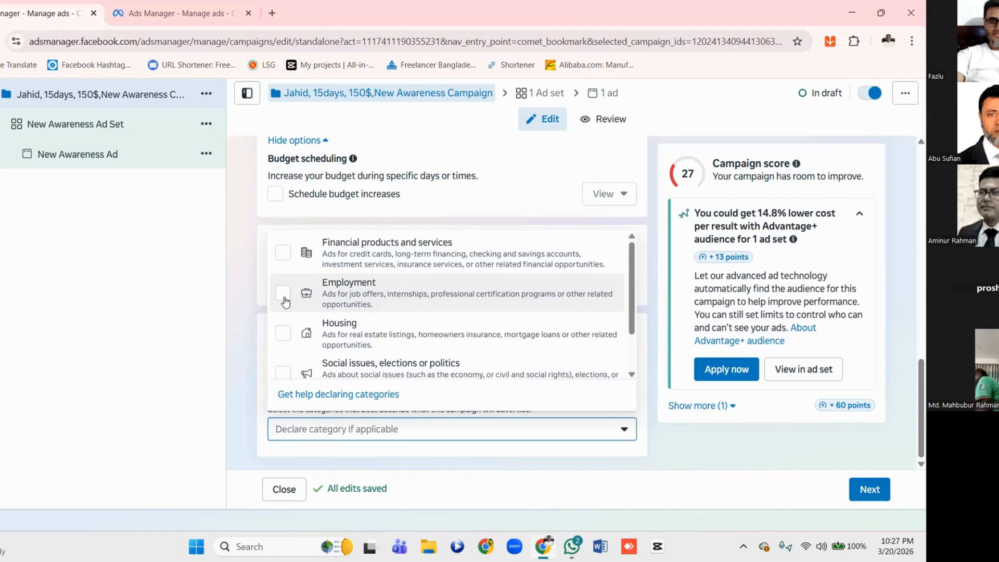
pyautogui.click(238, 268)
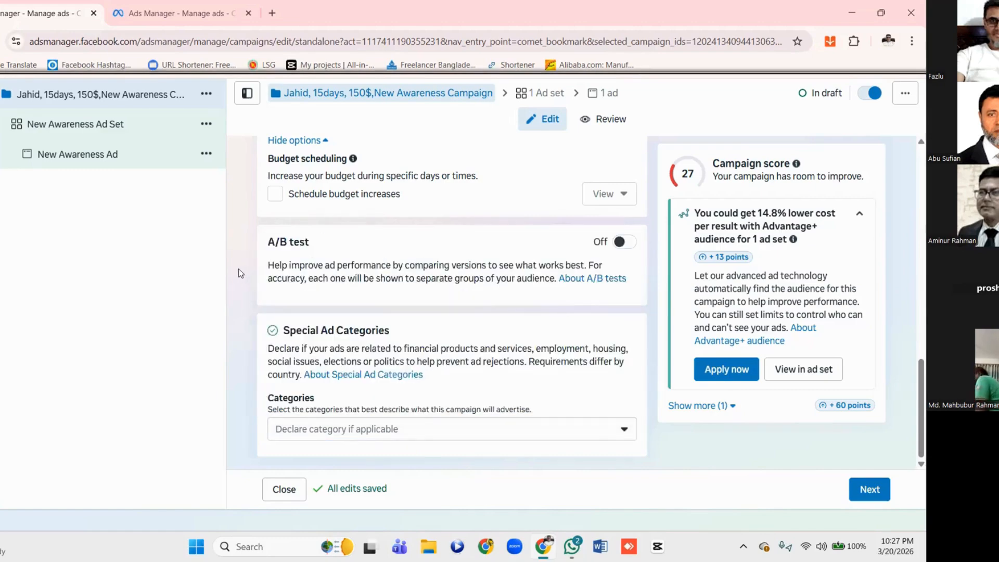
# Review the campaign's A/B test, budget scheduling and Advantage+ campaign budget settings
pyautogui.scroll(1, 238, 268)
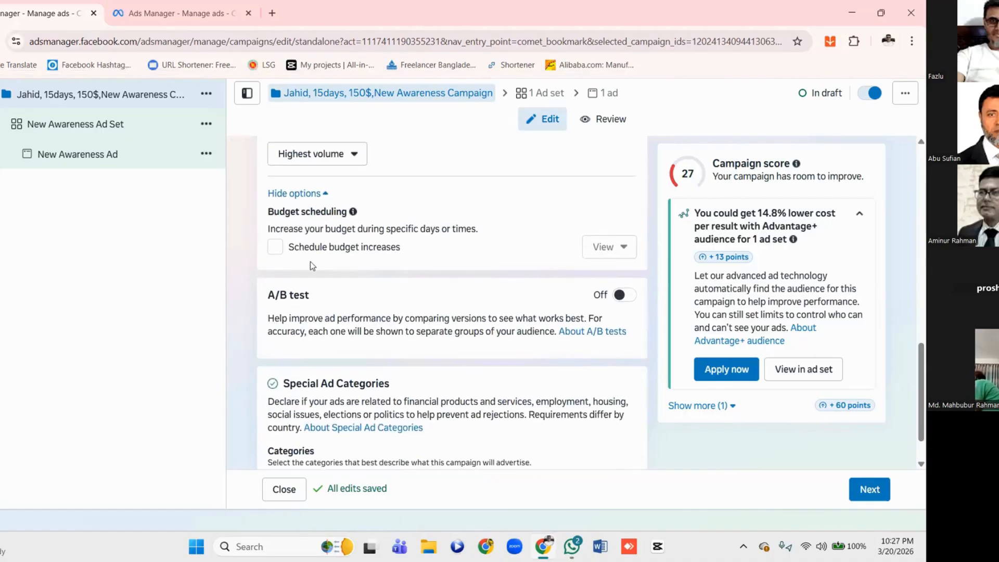
pyautogui.scroll(4, 310, 261)
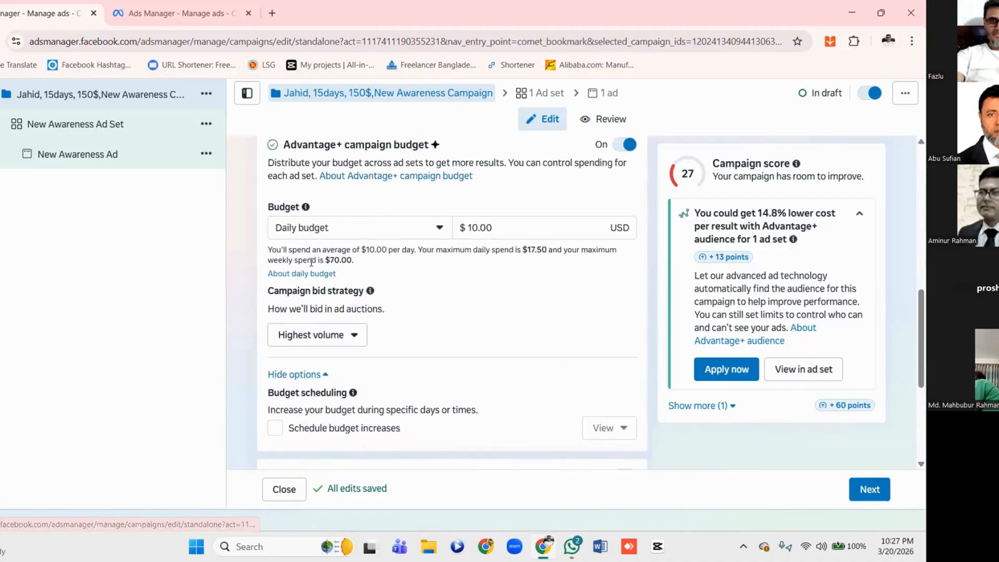
pyautogui.scroll(1, 311, 262)
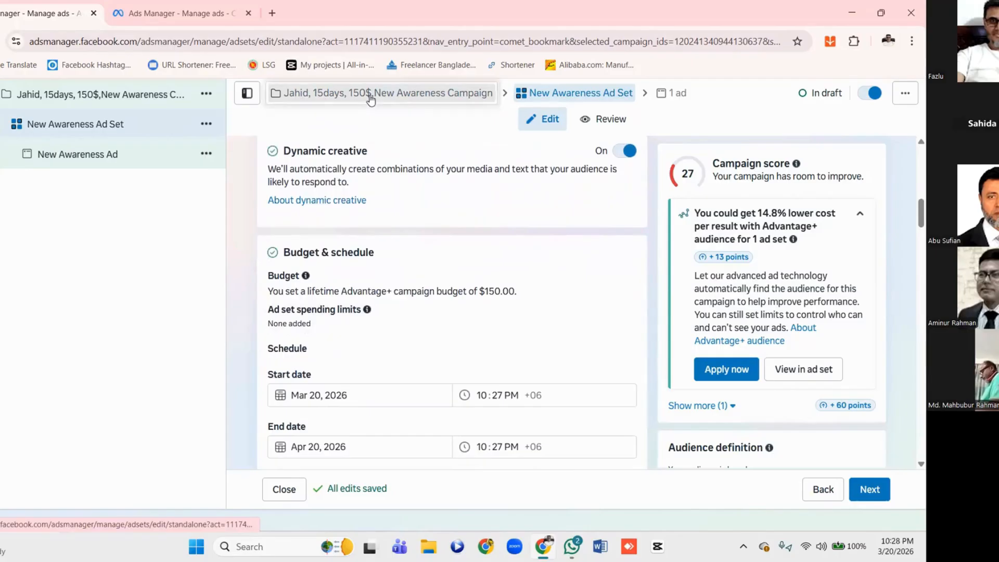
# Reduce the campaign's lifetime budget amount to $10.00 and change the budget type to Daily budget
pyautogui.click(371, 96)
pyautogui.scroll(-8, 388, 292)
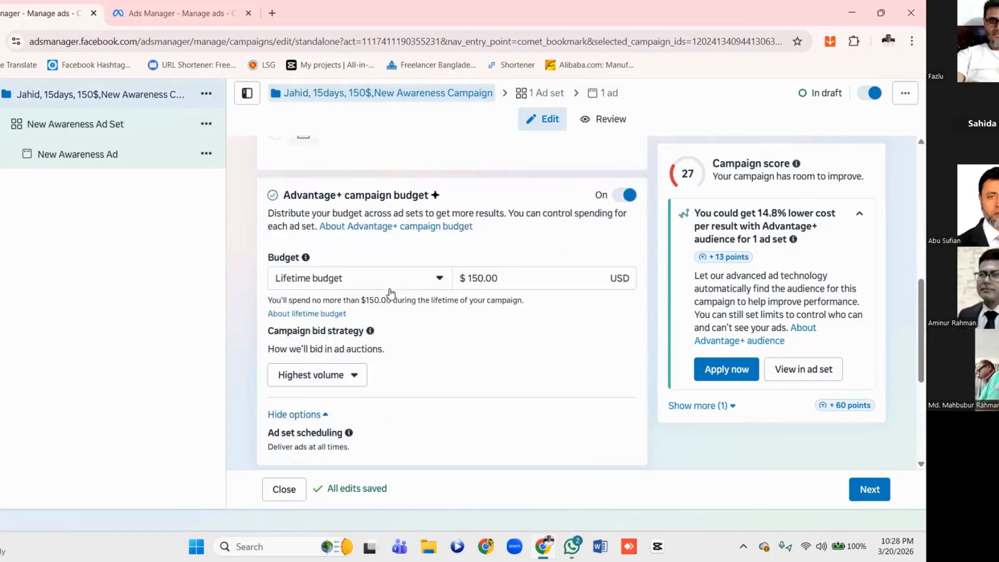
pyautogui.scroll(-2, 391, 293)
pyautogui.scroll(1, 392, 293)
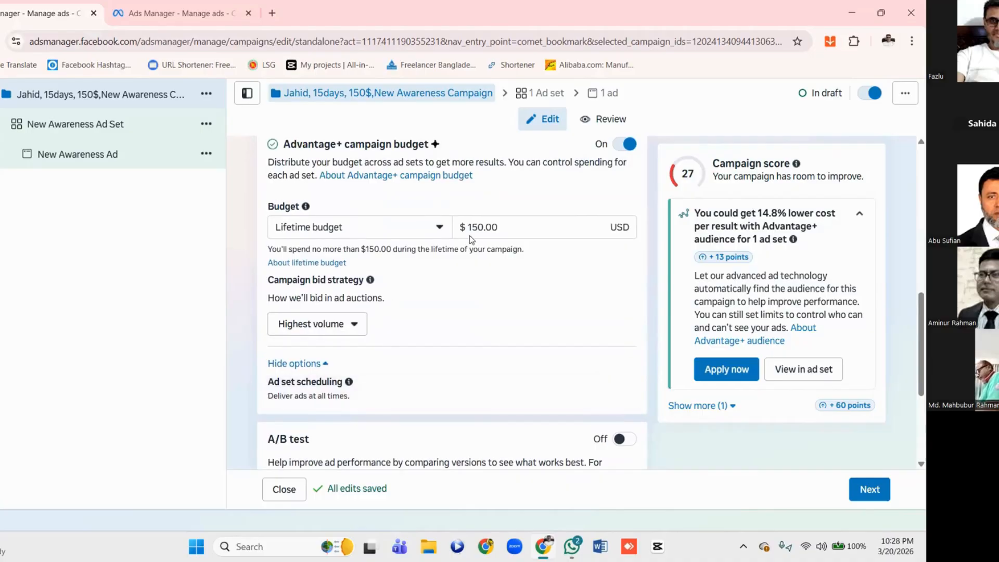
pyautogui.click(475, 230)
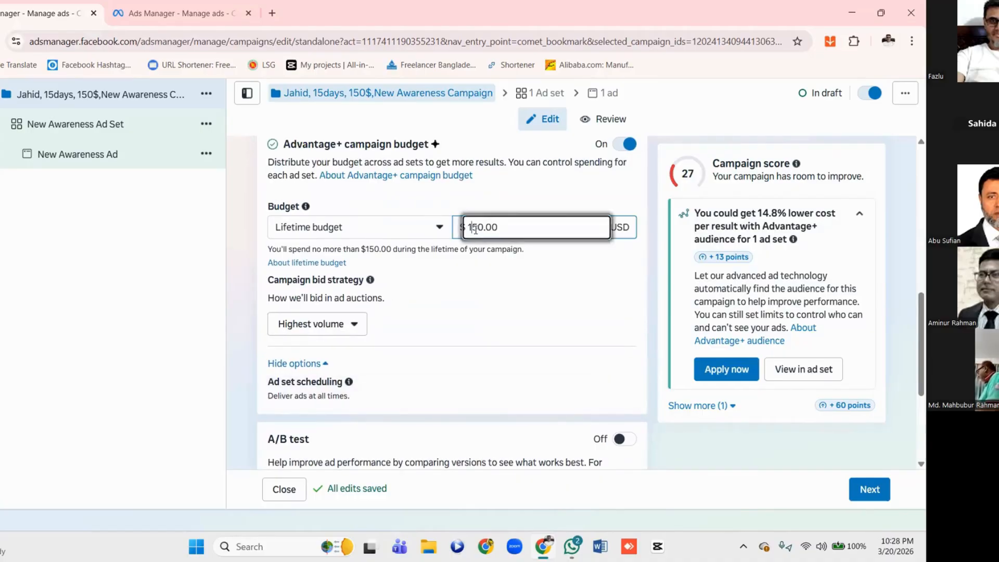
pyautogui.press('Delete')
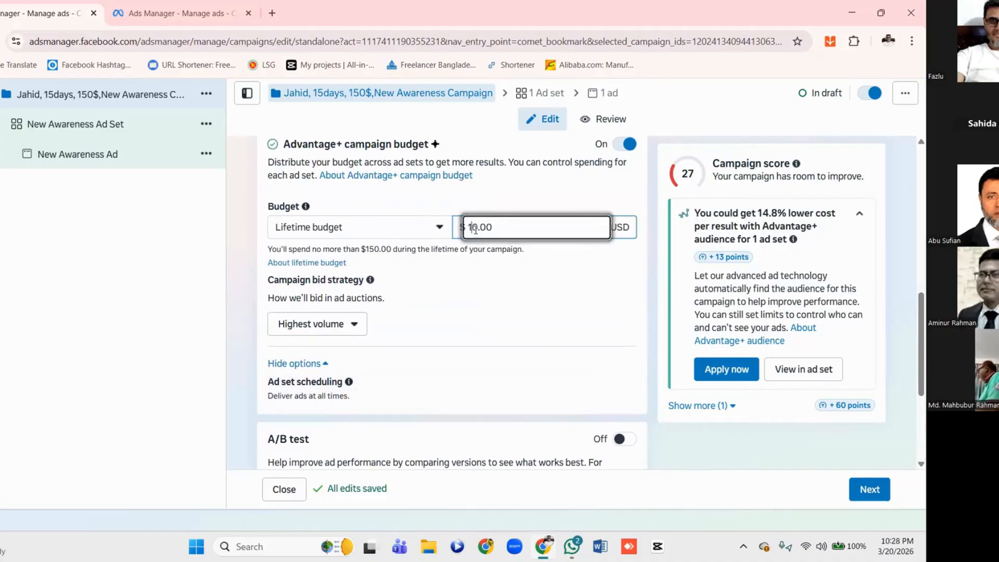
pyautogui.click(440, 229)
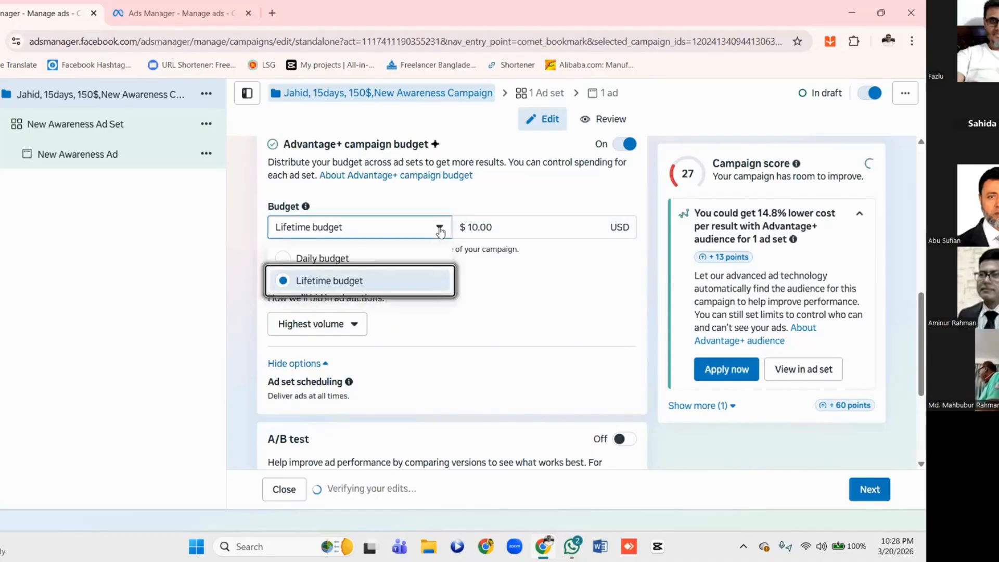
pyautogui.click(313, 260)
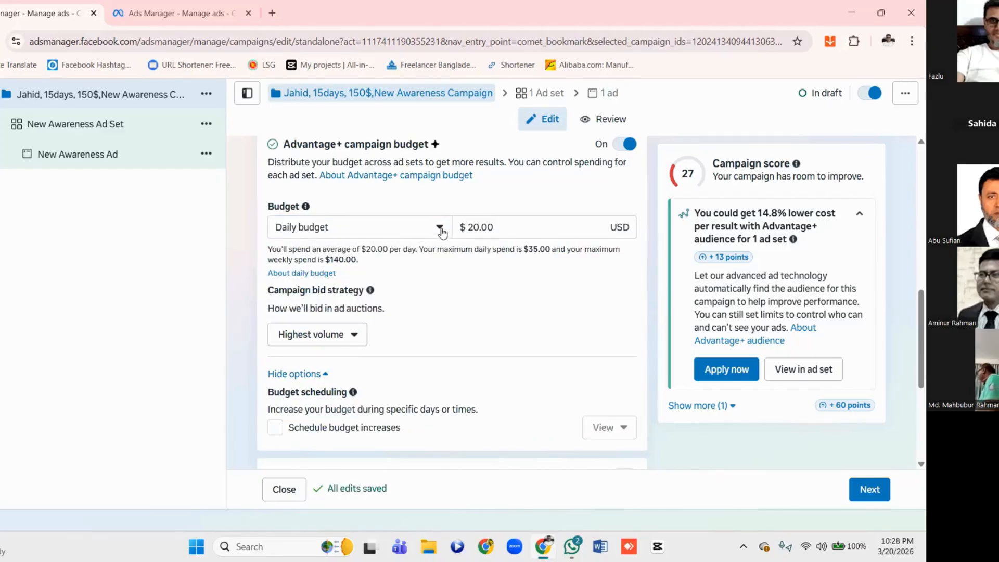
# Set the daily Advantage+ campaign budget to $10.00
pyautogui.click(472, 230)
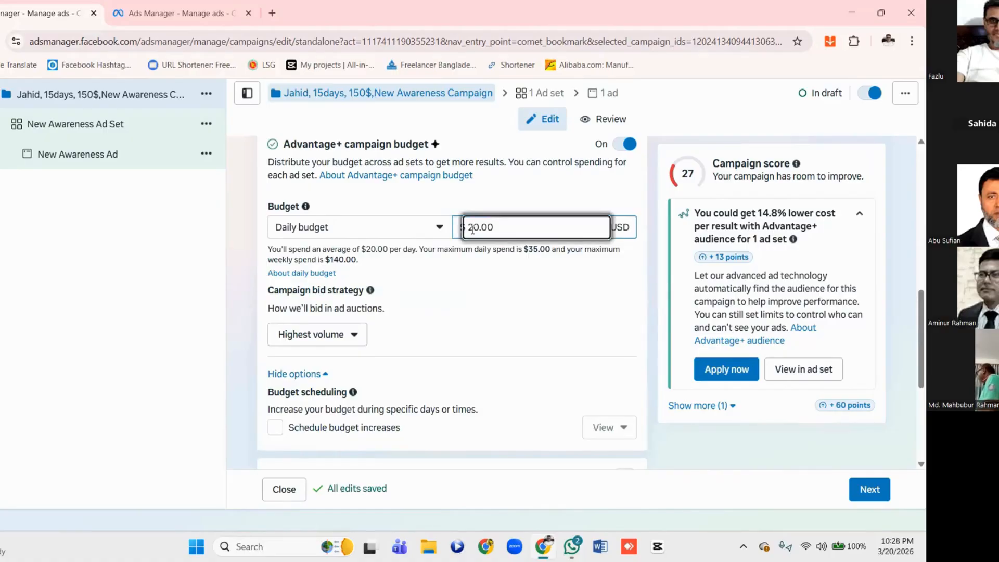
pyautogui.press('BackSpace')
pyautogui.write('1')
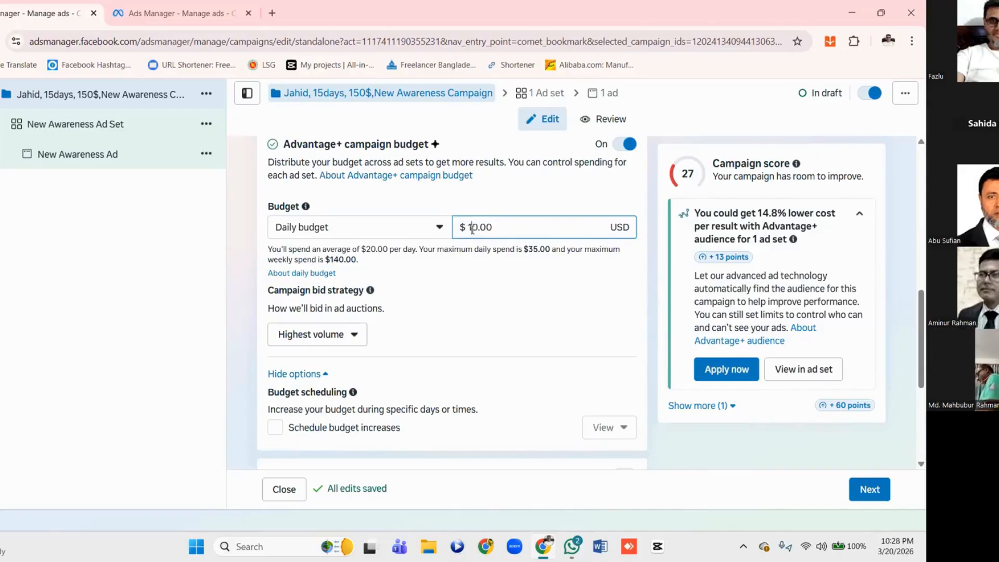
pyautogui.click(477, 283)
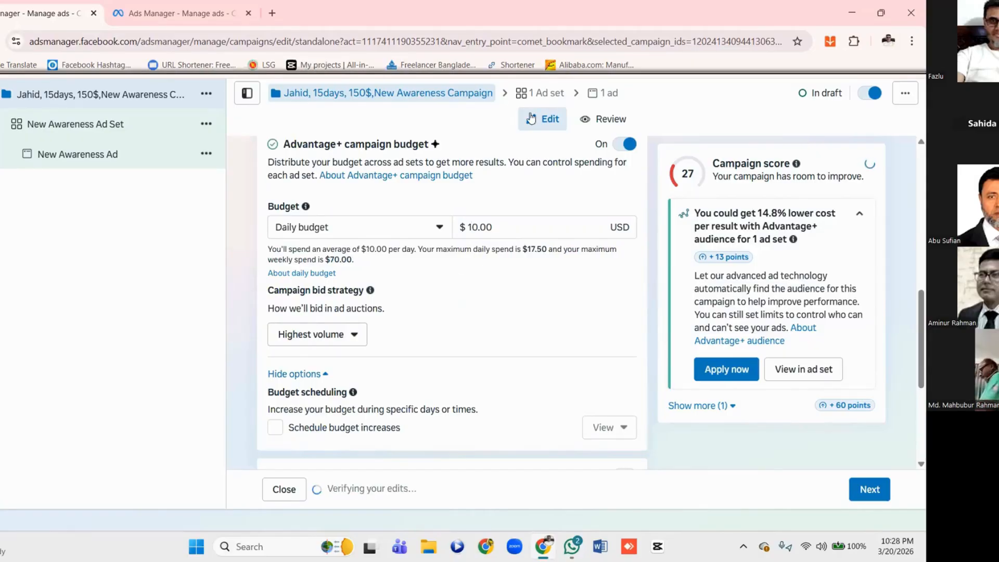
# Check the ad set's Budget & schedule section for the start and end date options, and return to the campaign's budget settings
pyautogui.click(541, 94)
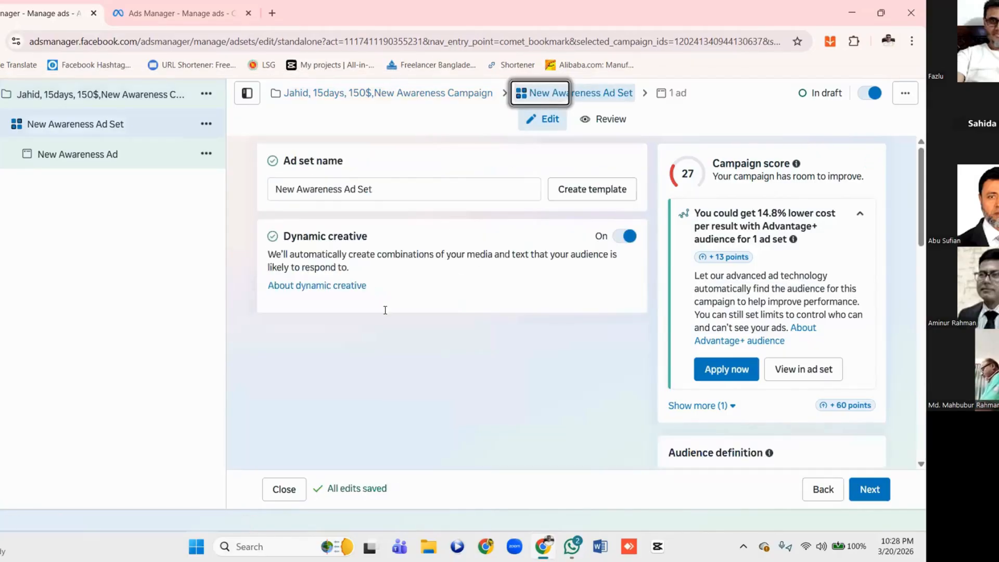
pyautogui.scroll(-10, 385, 310)
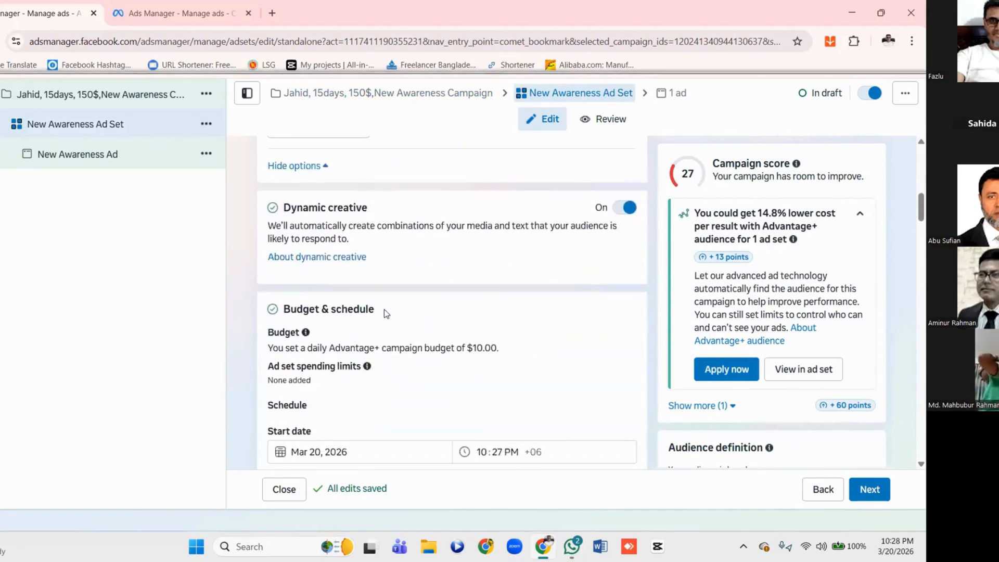
pyautogui.scroll(3, 384, 309)
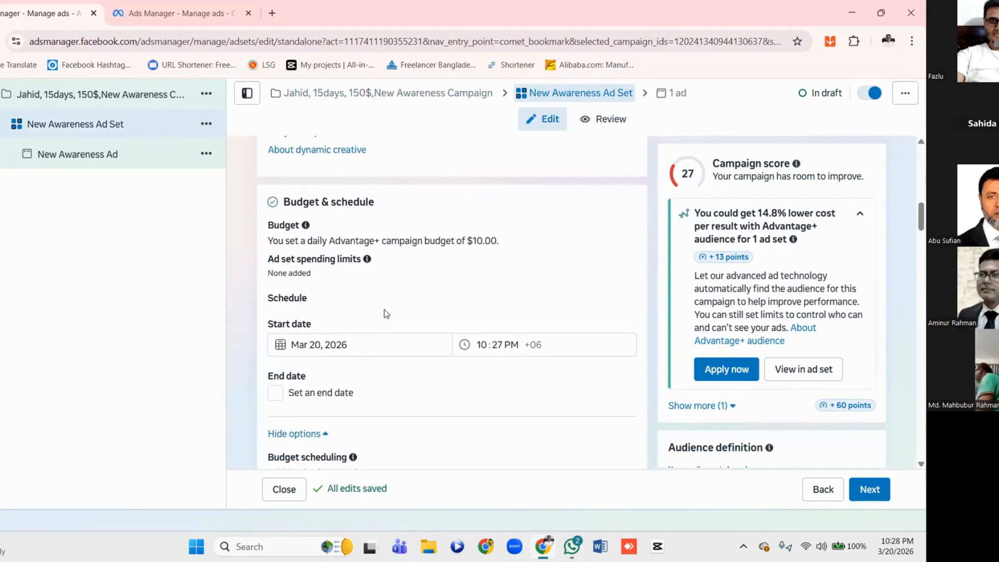
pyautogui.click(387, 94)
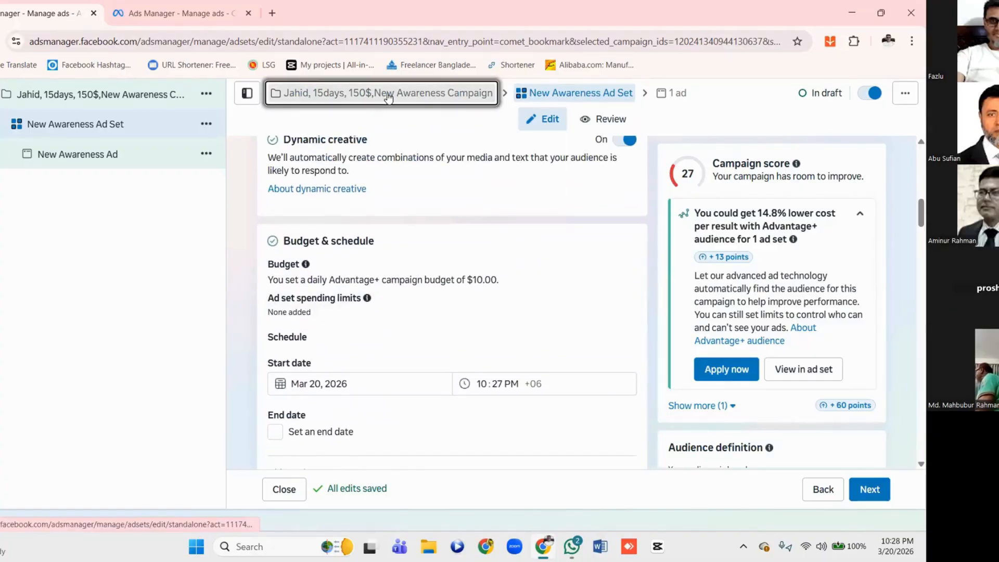
pyautogui.scroll(-8, 480, 282)
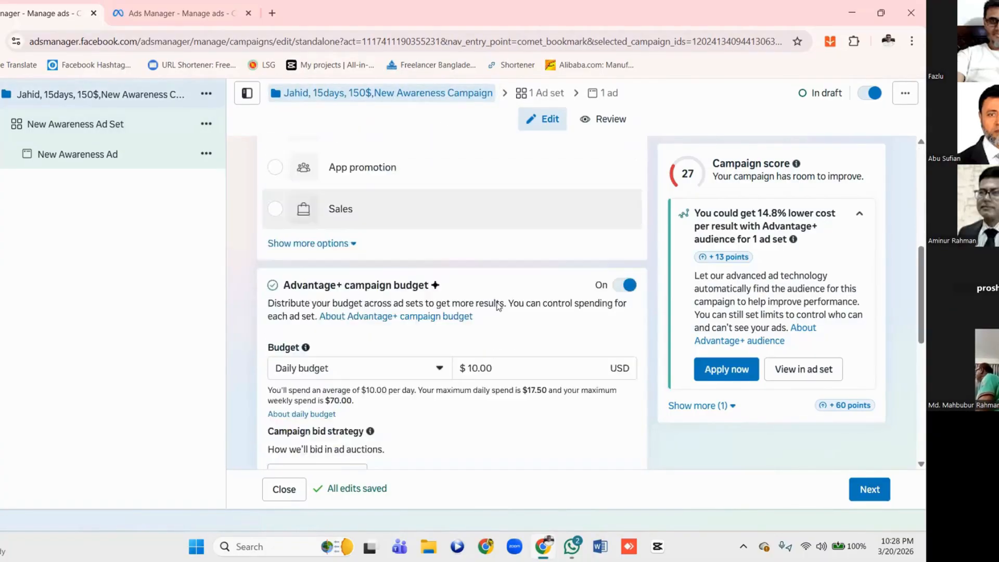